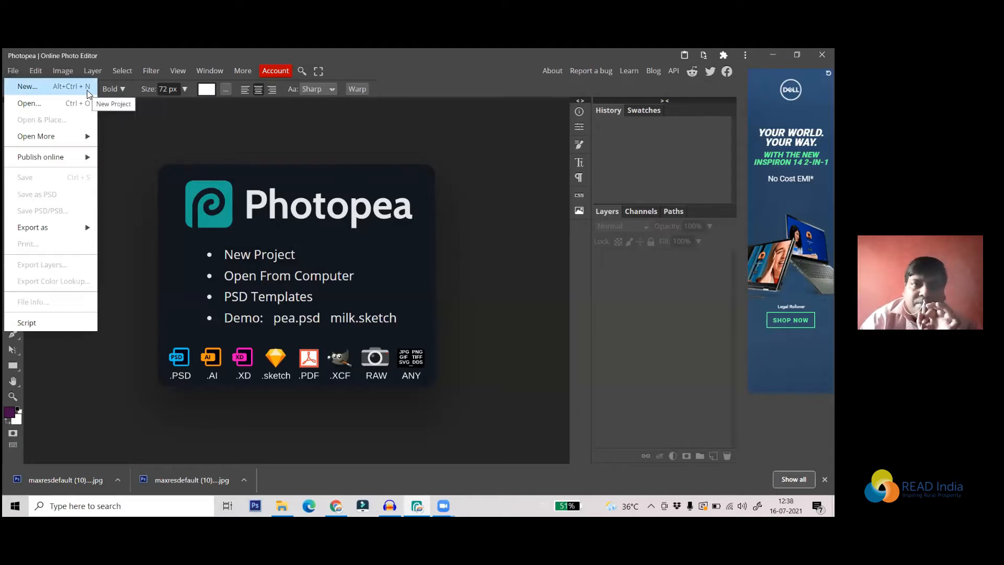
- Create a new project 1280 pixels wide and 720 pixels high at 72 DPI with a white background
left_click(85, 89)
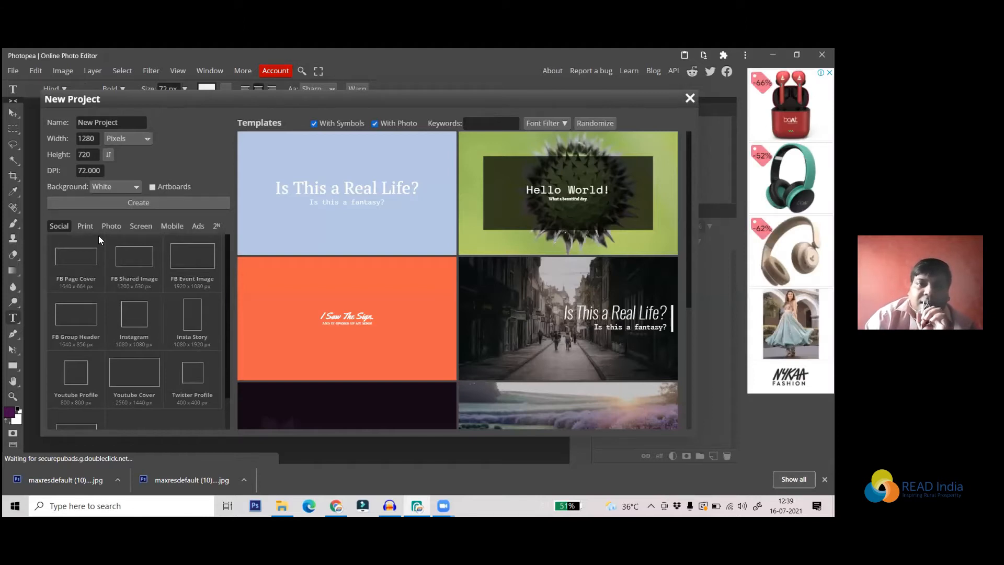
scroll(202, 313, "down", 2)
scroll(149, 352, "up", 2)
scroll(148, 342, "up", 1)
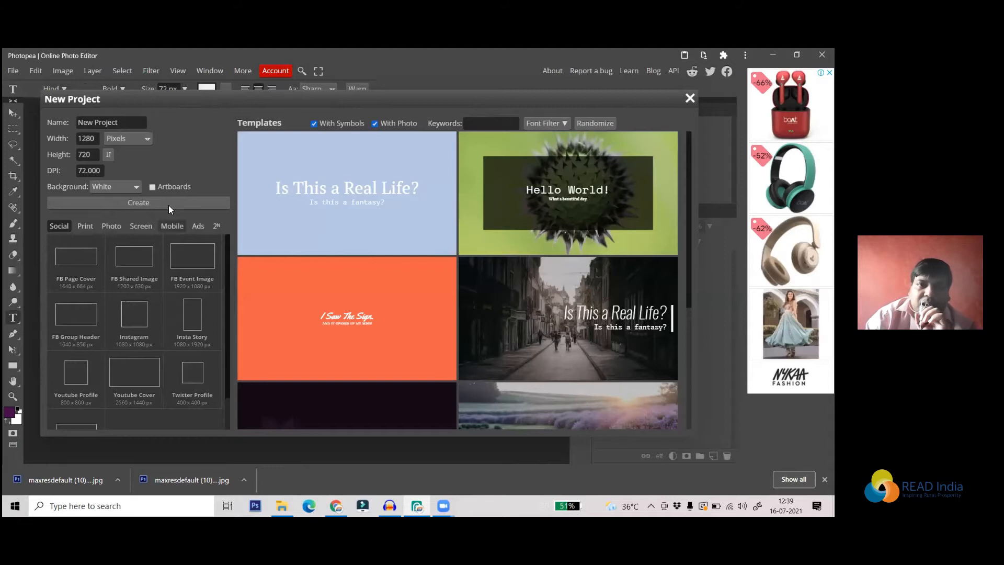
double_click(81, 143)
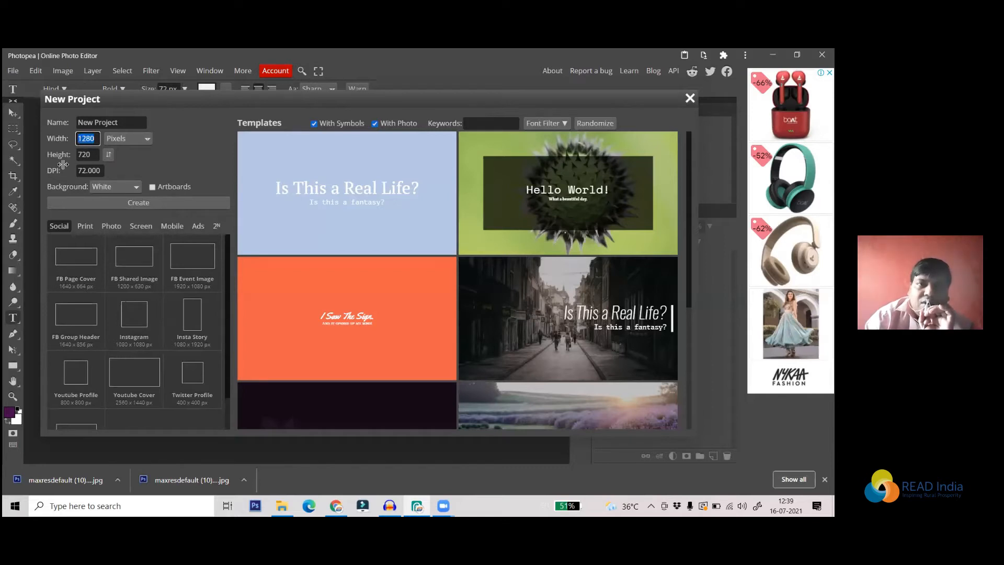
double_click(92, 155)
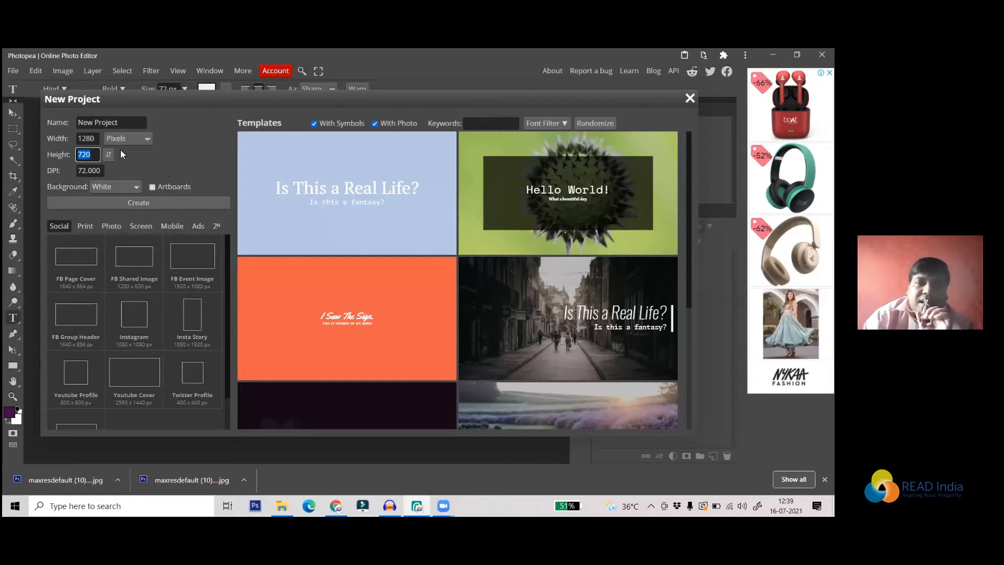
left_click(134, 138)
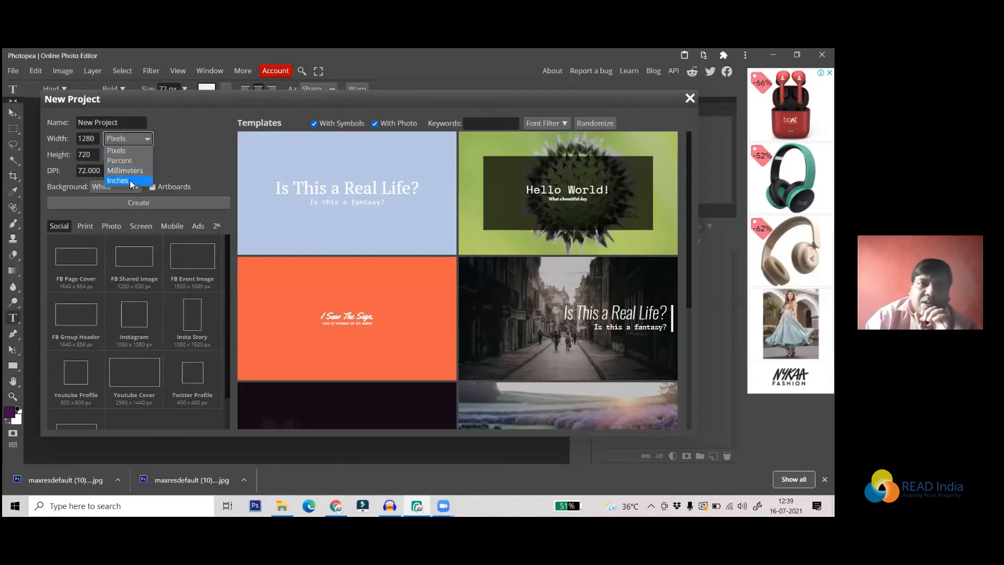
left_click(177, 129)
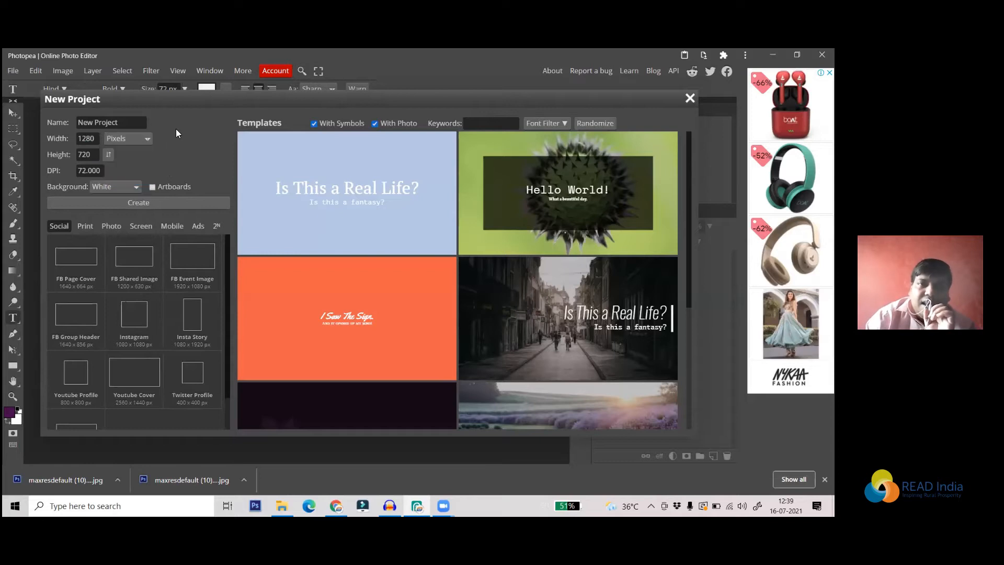
left_click(140, 202)
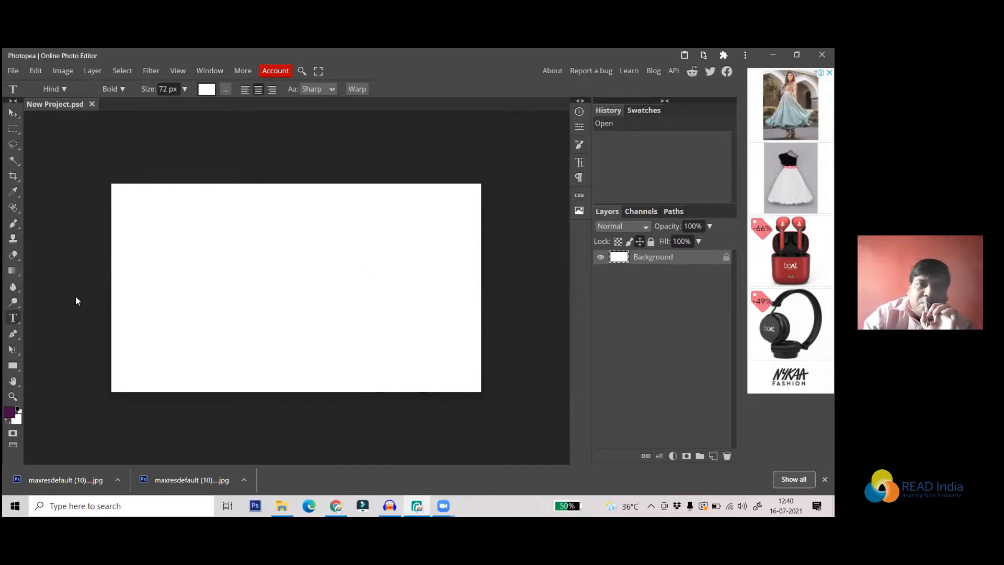
- Add the text "READ" in bright magenta at 72 px on the left half of the canvas
left_click(176, 283)
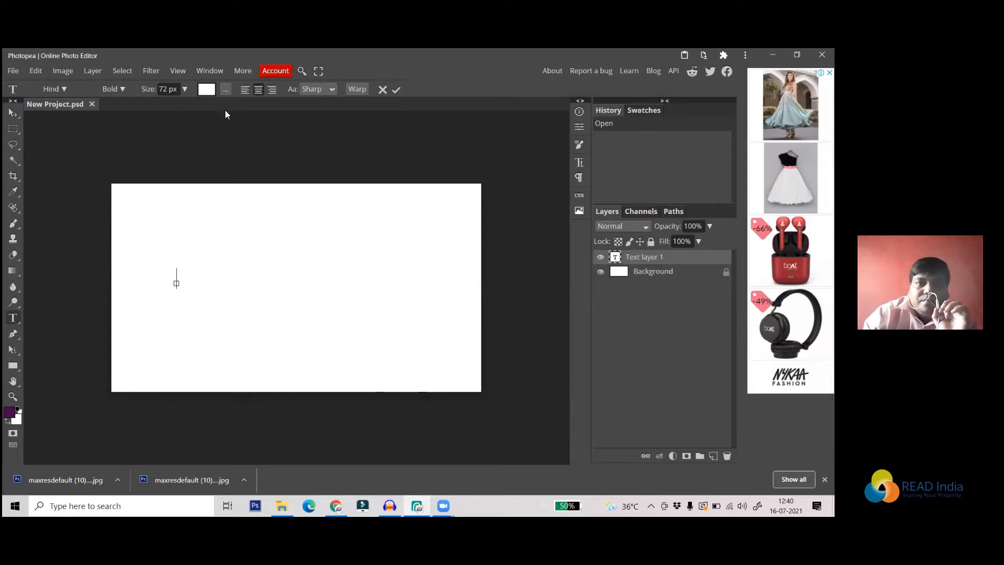
left_click(203, 89)
left_click(204, 207)
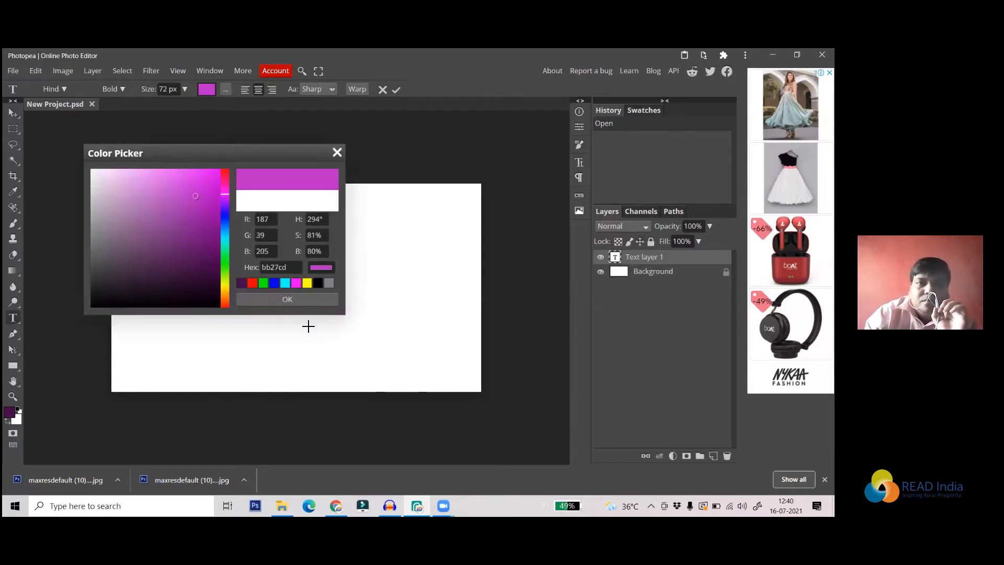
left_click(293, 299)
type("R")
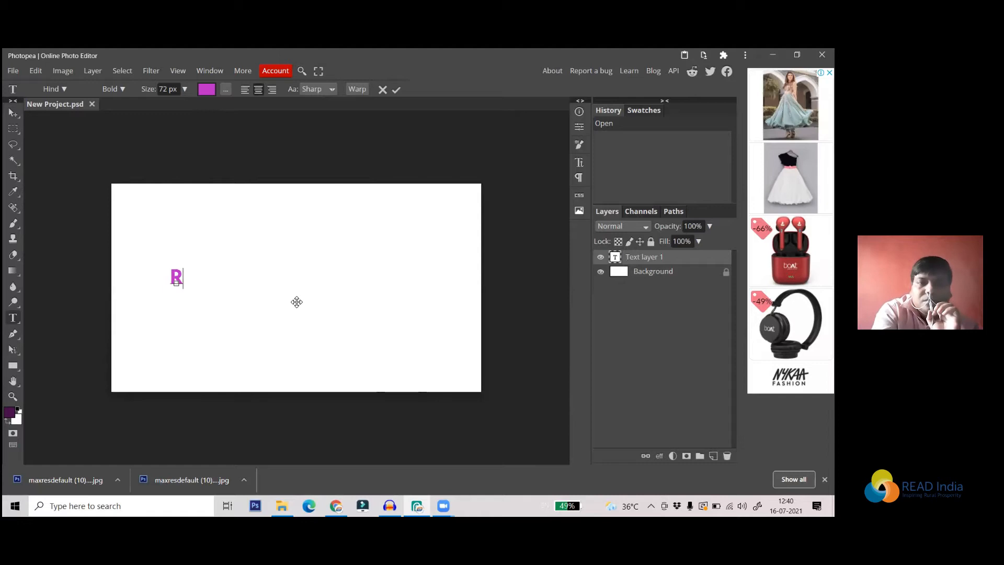
type("EAD")
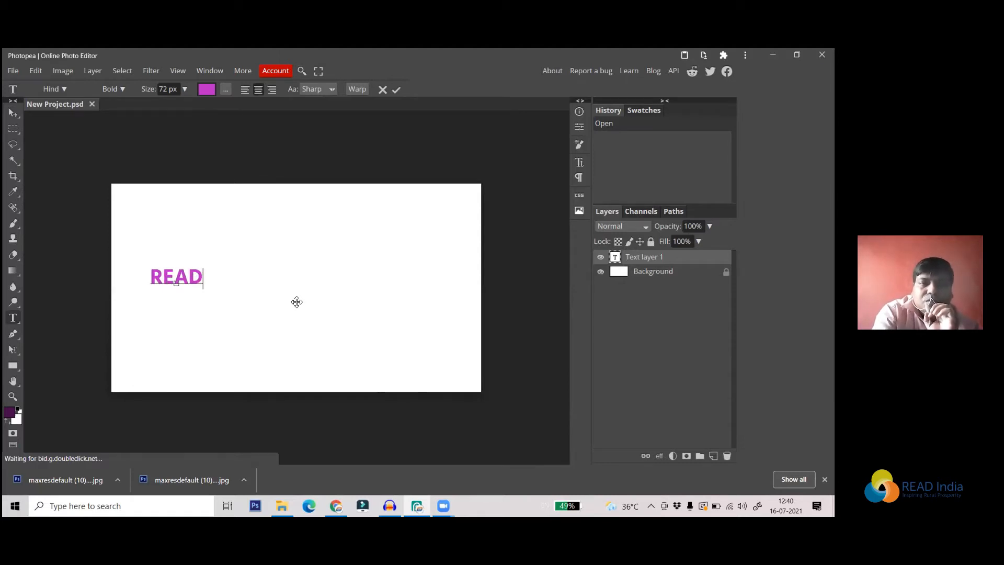
left_click(396, 90)
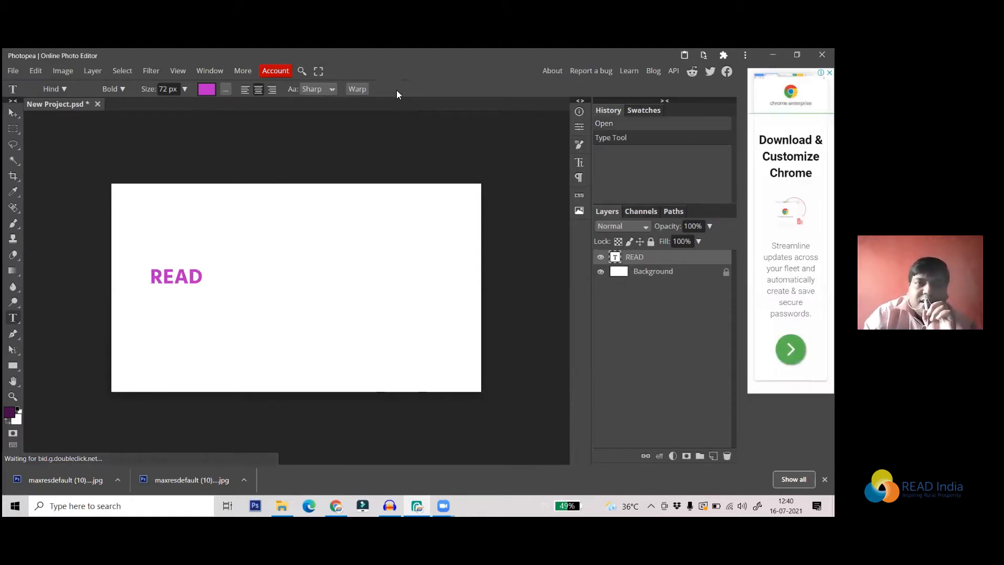
- Move the READ text slightly up and to the right with the Move tool
left_click(16, 120)
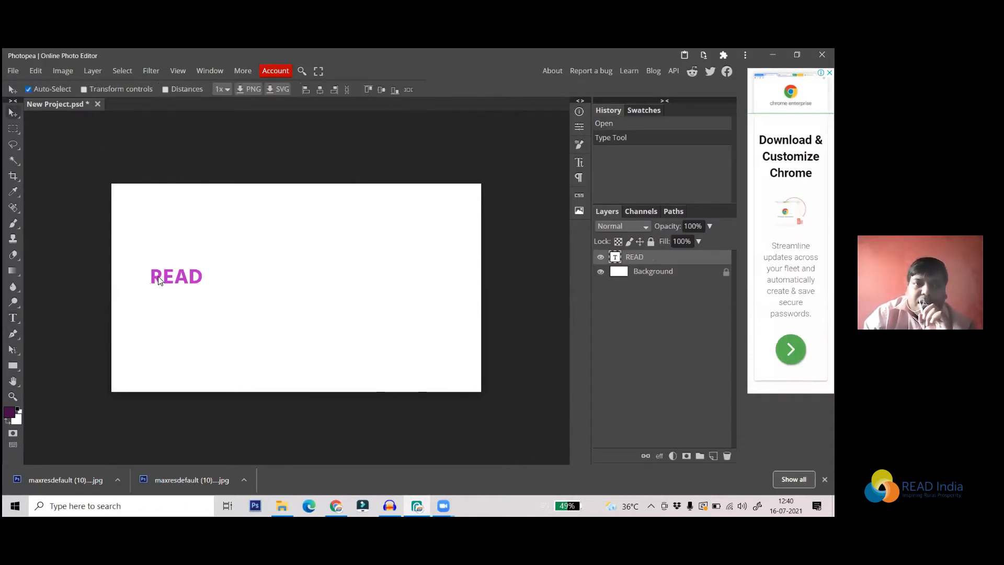
left_click_drag(155, 281, 172, 266)
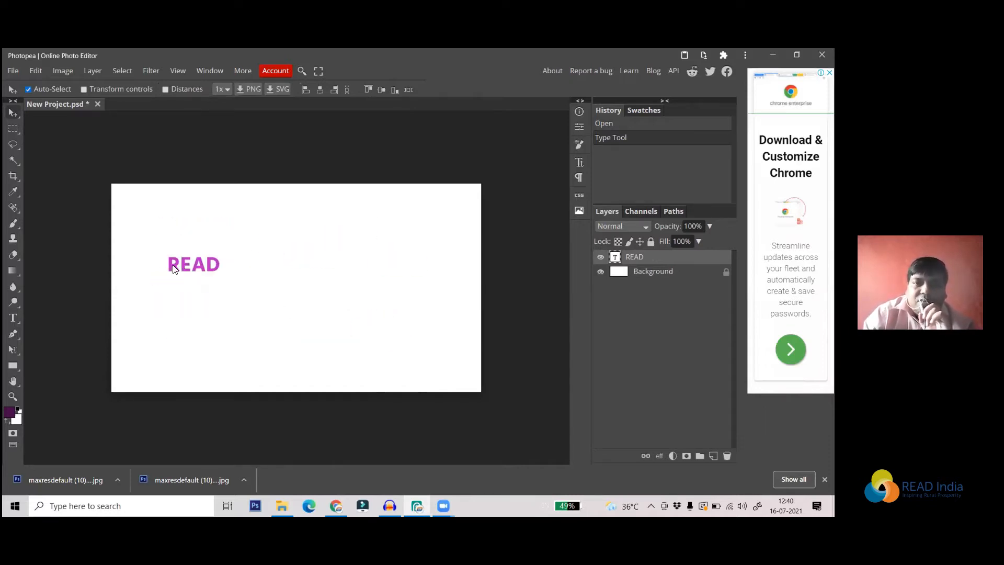
- Draw rectangular selections around the READ text with Rectangle Select and deselect them
left_click(14, 130)
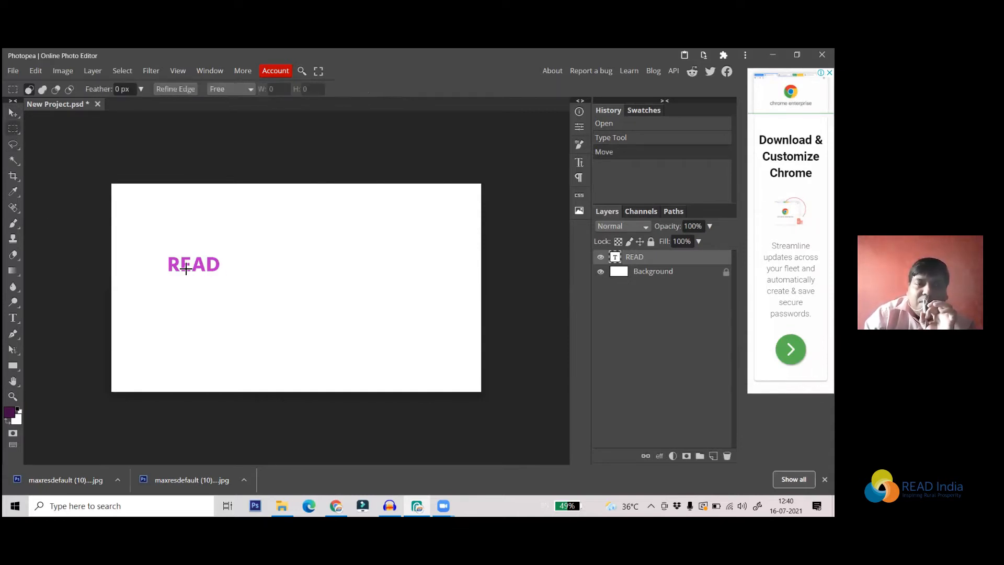
left_click_drag(174, 265, 231, 302)
left_click(262, 265)
left_click(293, 283)
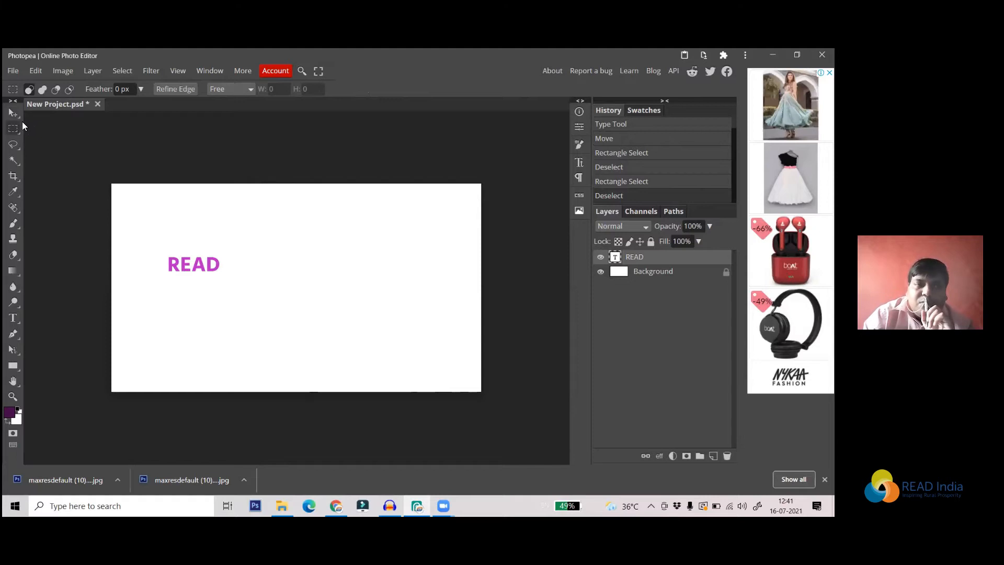
- Move the READ text down to the lower left area of the canvas
key("v")
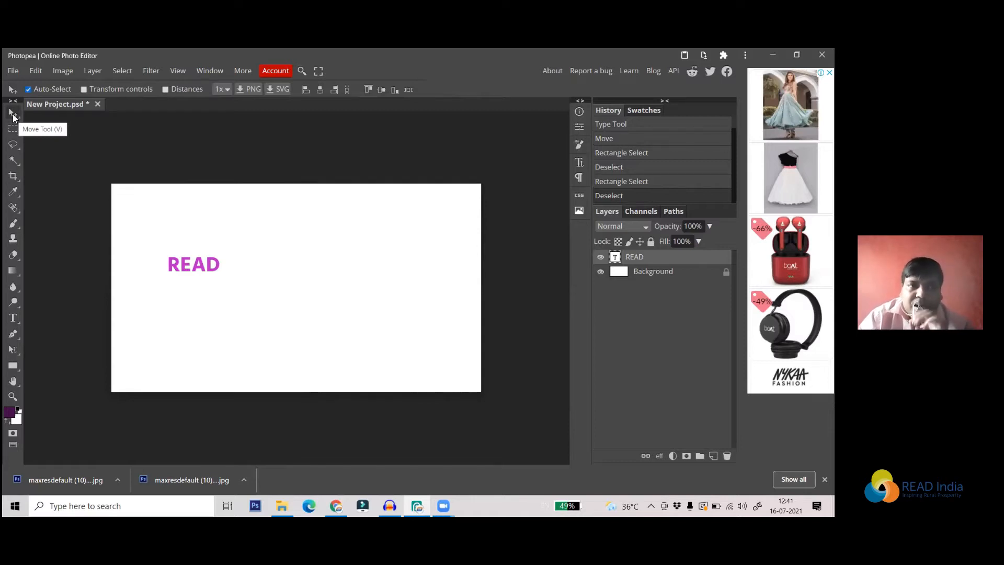
left_click_drag(183, 275, 182, 327)
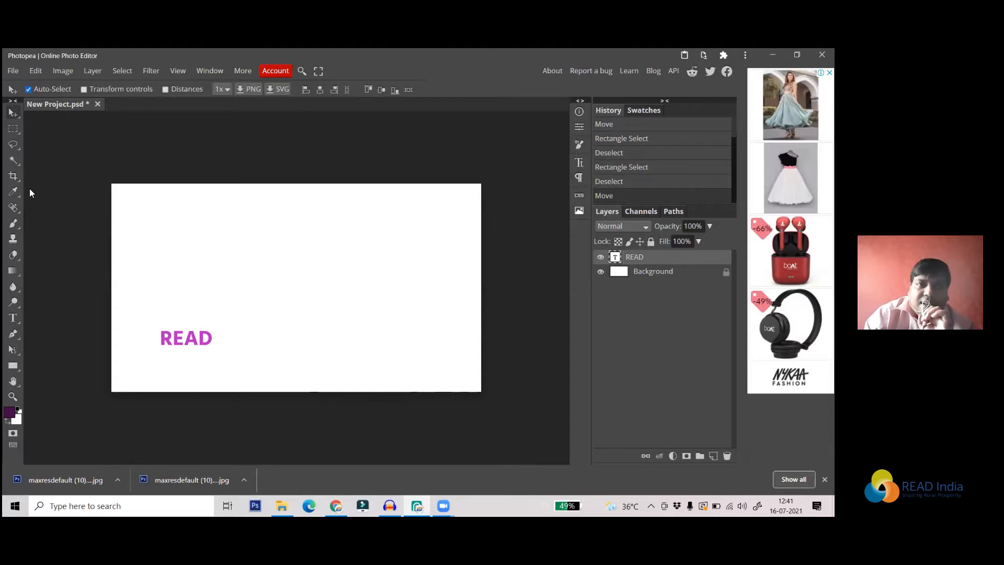
- On a new layer, draw a rectangular selection near the canvas centre, fill it with the dark purple foreground colour, and deselect
left_click(13, 128)
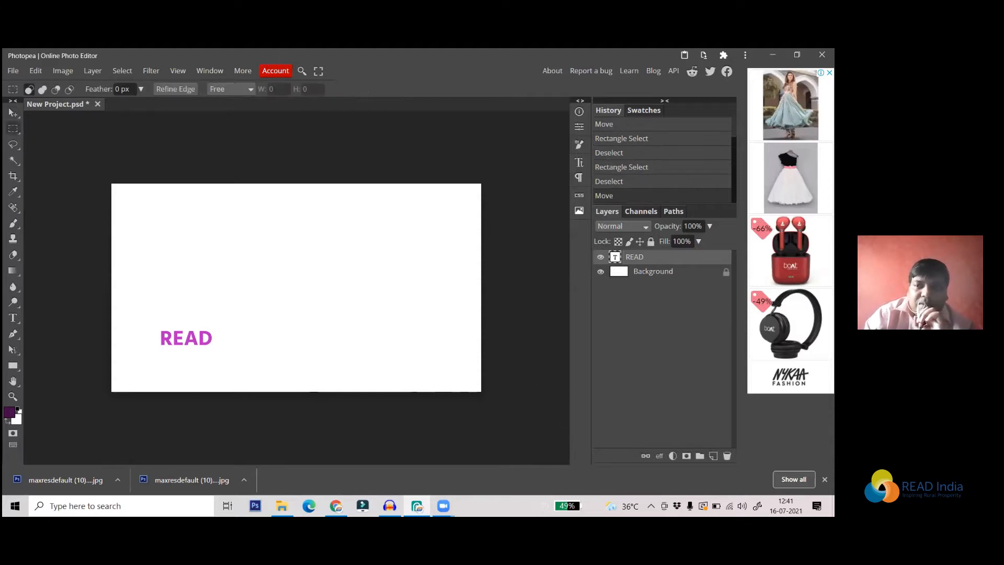
left_click(713, 456)
left_click_drag(210, 232, 316, 304)
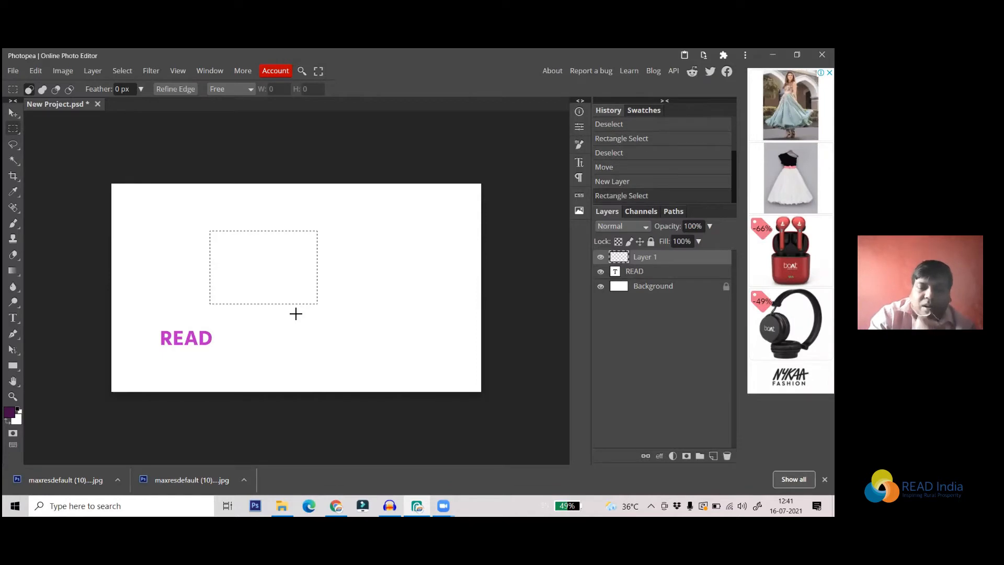
key("alt+BackSpace")
key("ctrl+d")
- Reposition the purple rectangle just below the canvas centre and the READ text to its left using the Move tool
key("v")
left_click_drag(257, 275, 308, 277)
left_click_drag(183, 345, 186, 250)
left_click_drag(308, 262, 258, 309)
left_click_drag(197, 250, 193, 290)
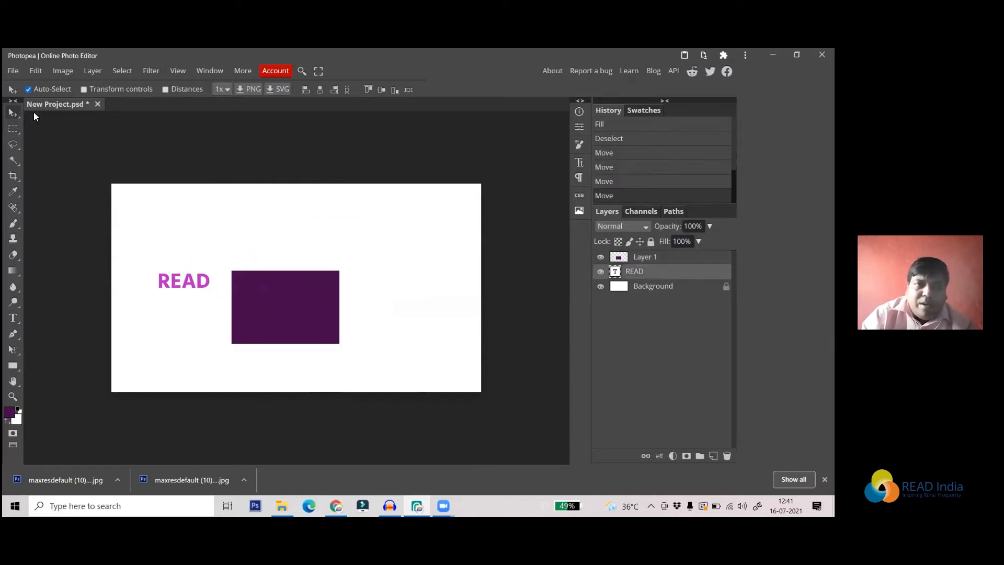
- Place the photo "WhatsApp Image 2021-07-15 at 5.09.03 PM (1)" from Downloads to the right of the purple rectangle at 100% size
left_click(32, 71)
mouse_move(12, 71)
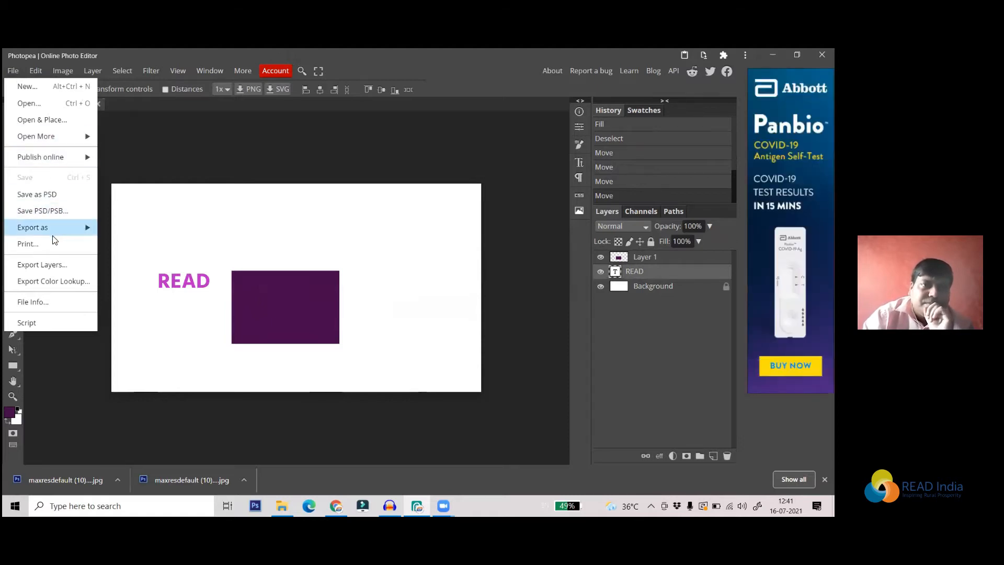
left_click(59, 121)
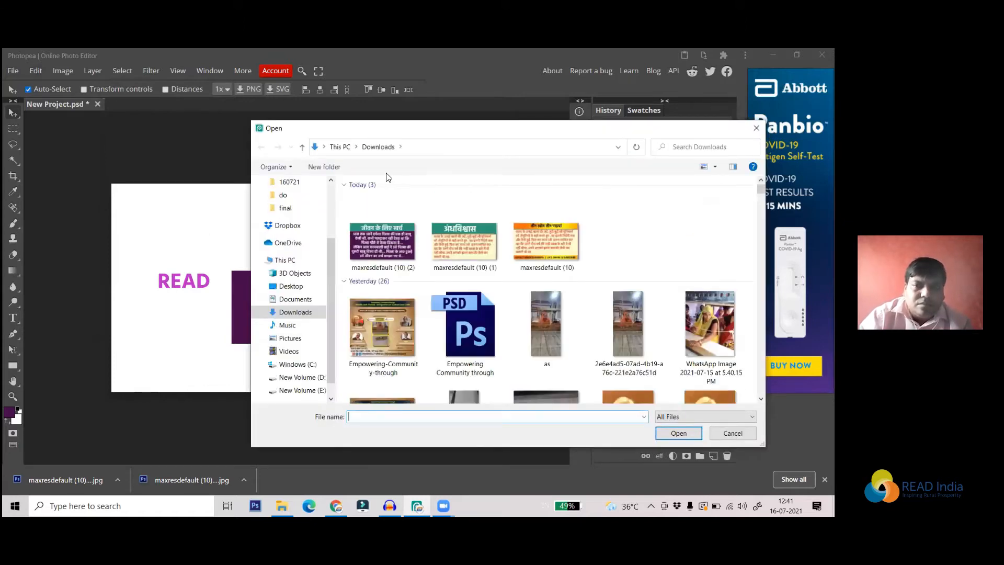
left_click(710, 324)
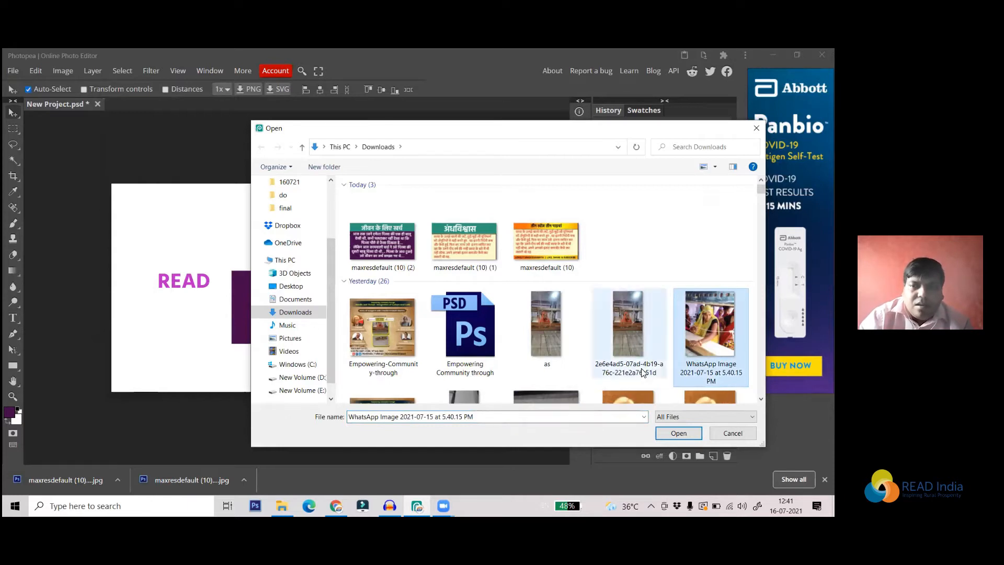
scroll(642, 372, "down", 1)
left_click(633, 346)
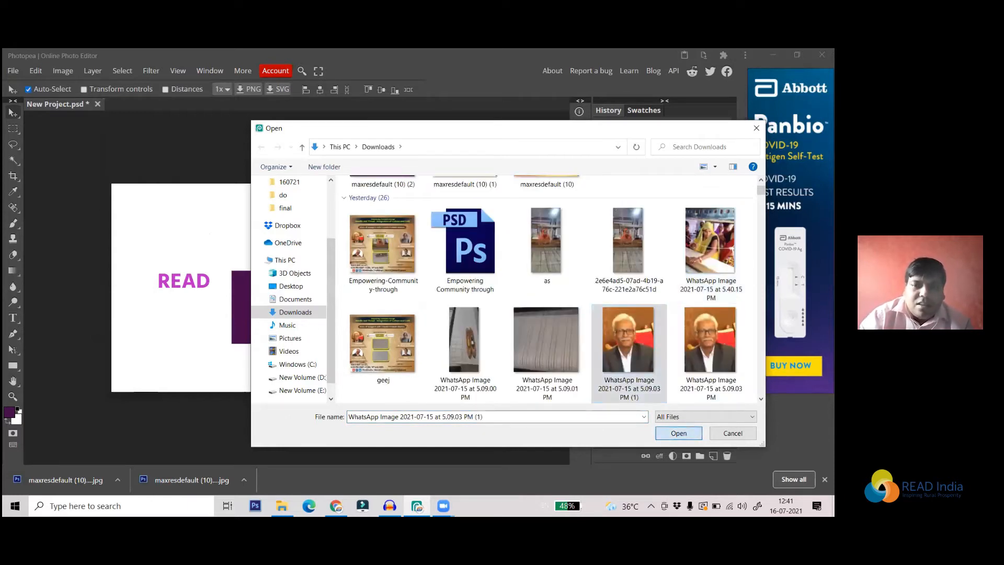
left_click(671, 434)
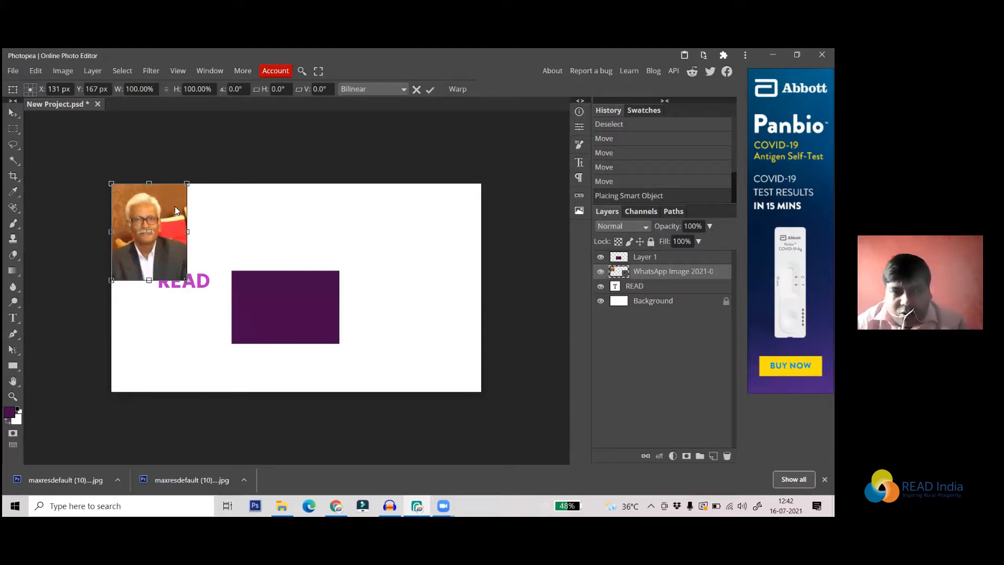
left_click_drag(175, 204, 429, 254)
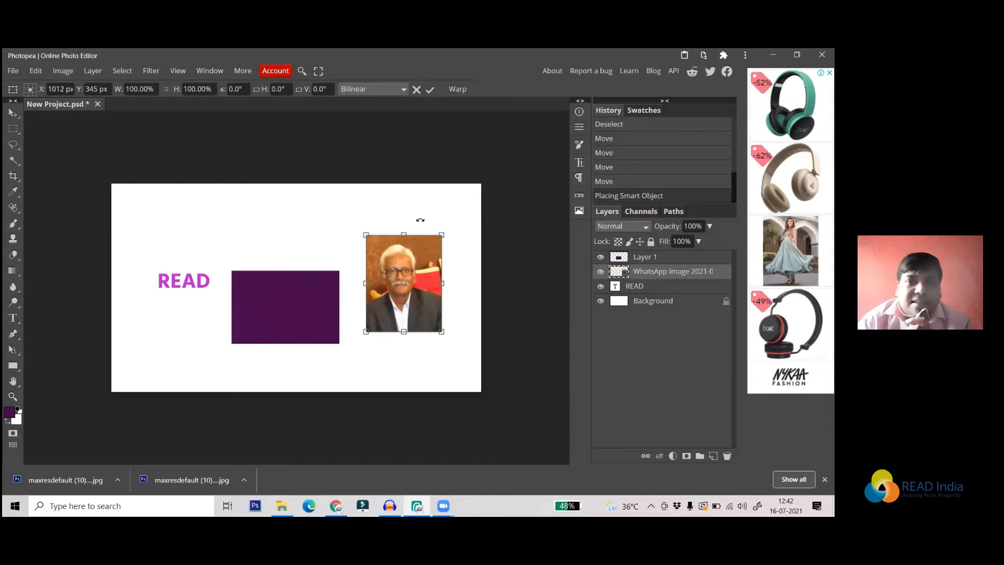
left_click(430, 91)
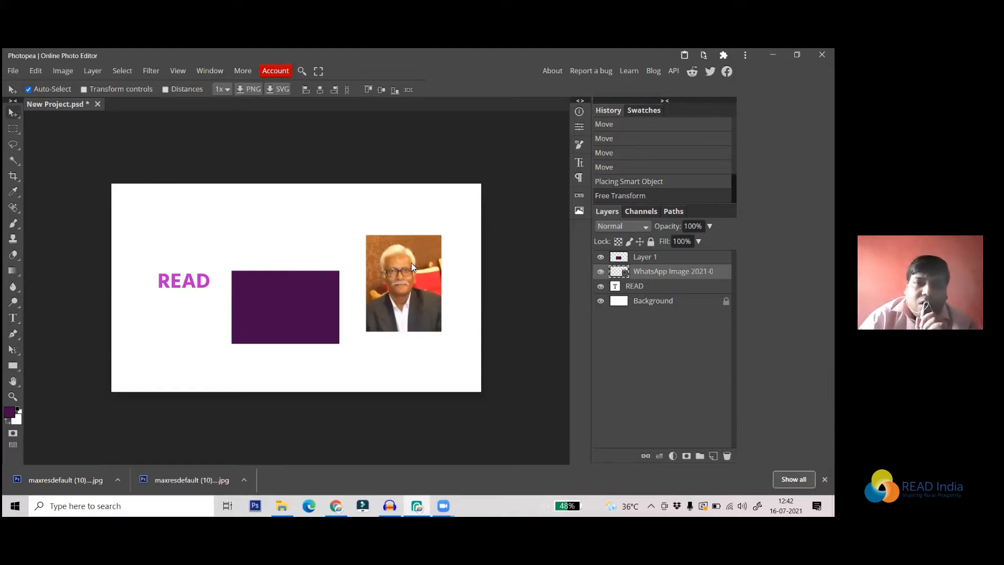
- Move the placed photo around the canvas, leaving it clear of the purple rectangle on its right side
mouse_move(405, 265)
left_mouse_down()
mouse_move(390, 238)
mouse_move(409, 249)
mouse_move(382, 234)
mouse_move(394, 221)
mouse_move(409, 255)
left_mouse_up()
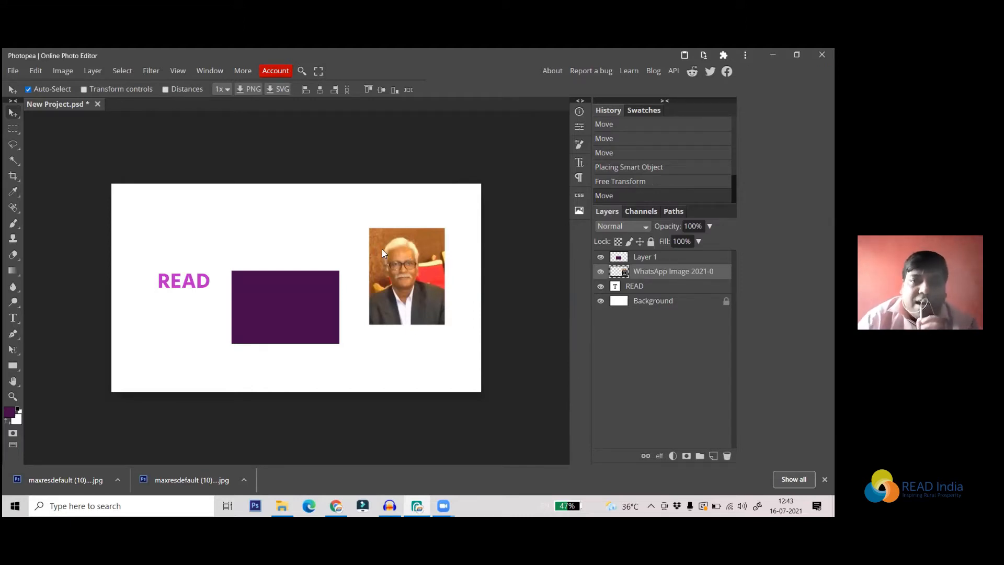
left_click_drag(416, 254, 372, 270)
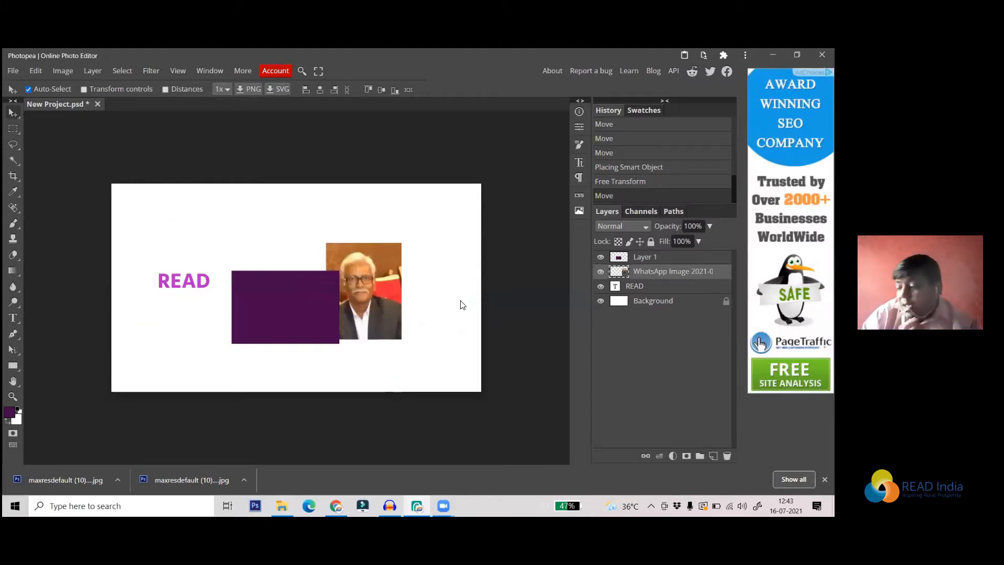
left_click_drag(461, 301, 477, 319)
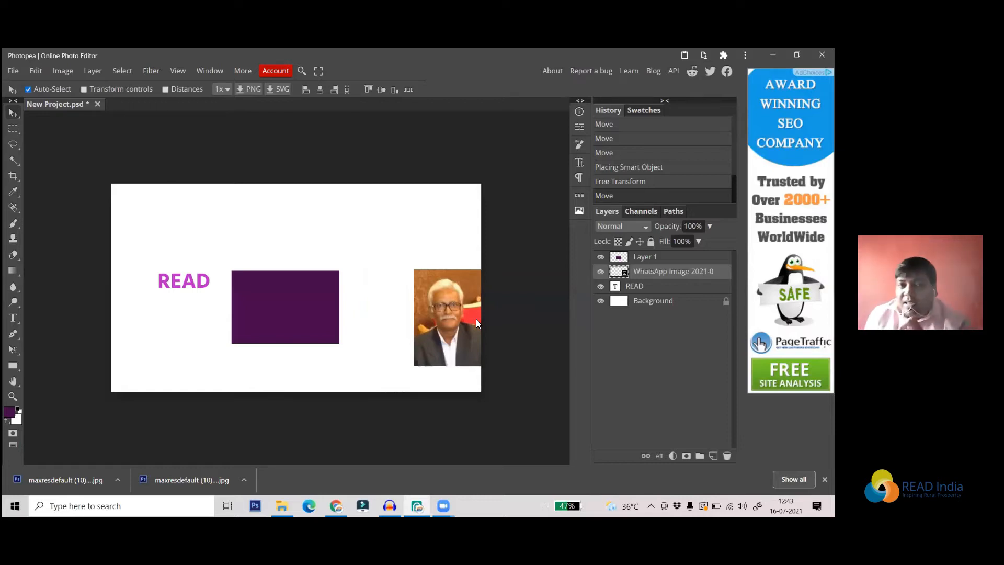
left_click_drag(448, 308, 407, 256)
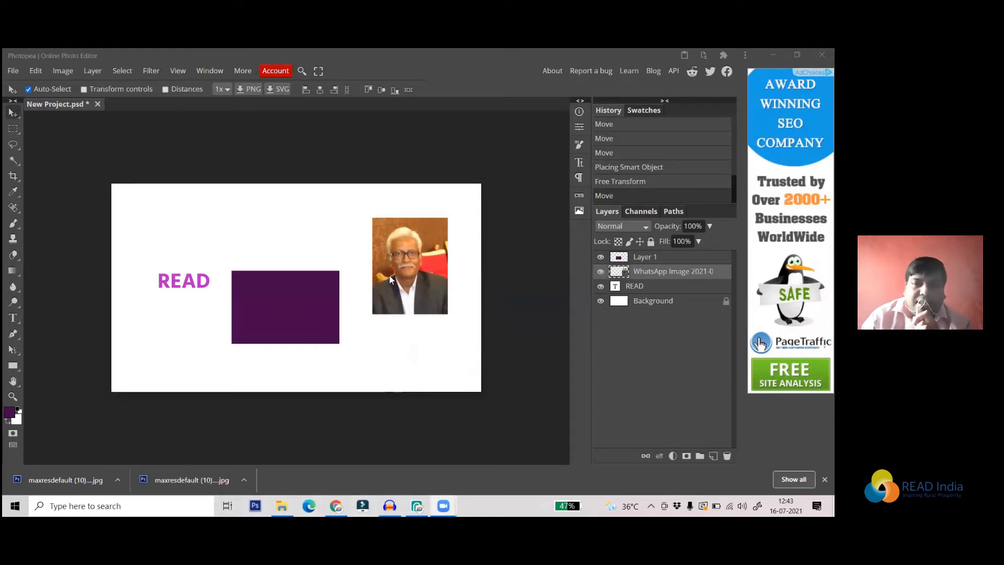
left_click_drag(430, 246, 437, 268)
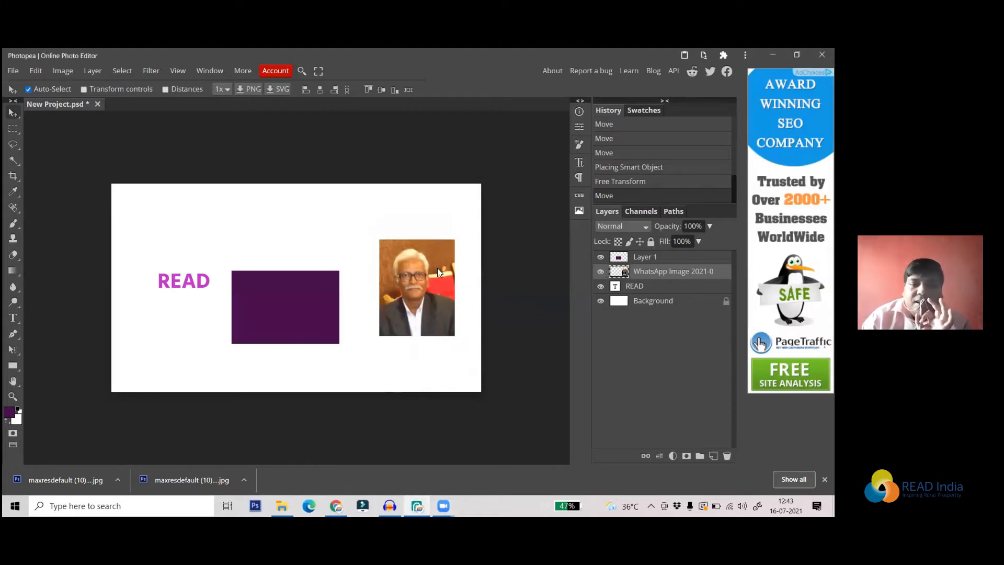
- Hide the photo layer, the purple rectangle's layer and the READ text layer, leaving only the background shown
left_click(600, 271)
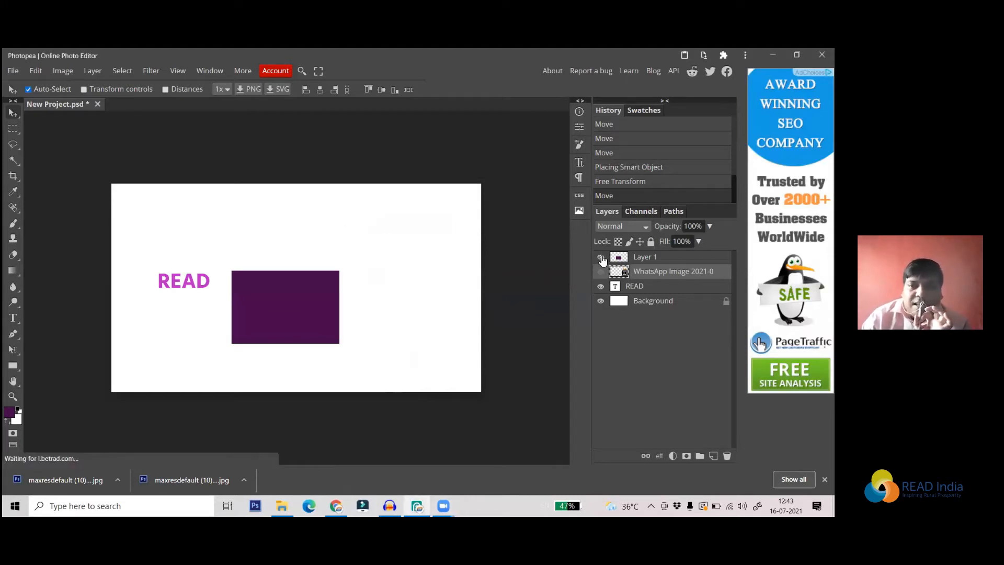
left_click(600, 256)
left_click(601, 286)
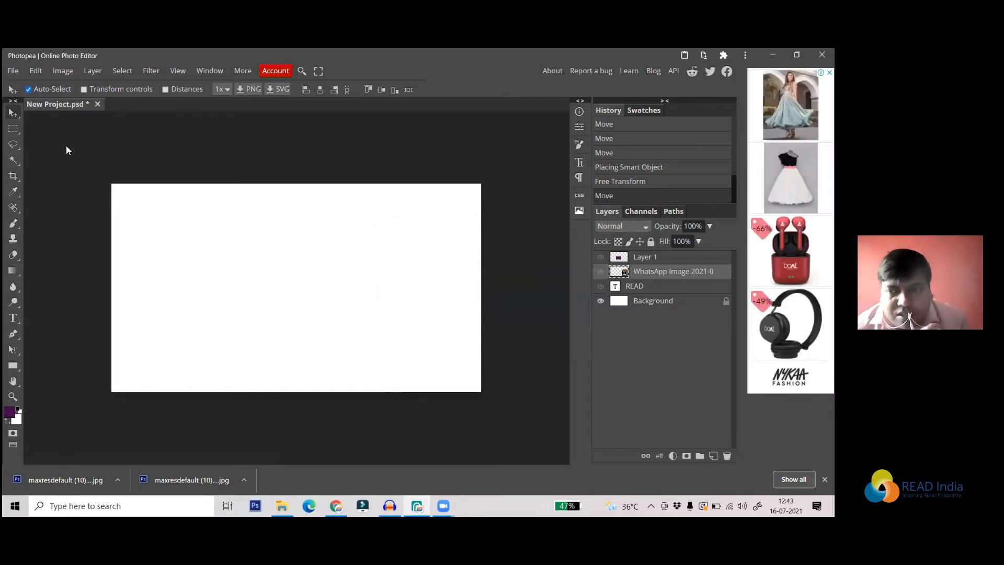
left_click(18, 135)
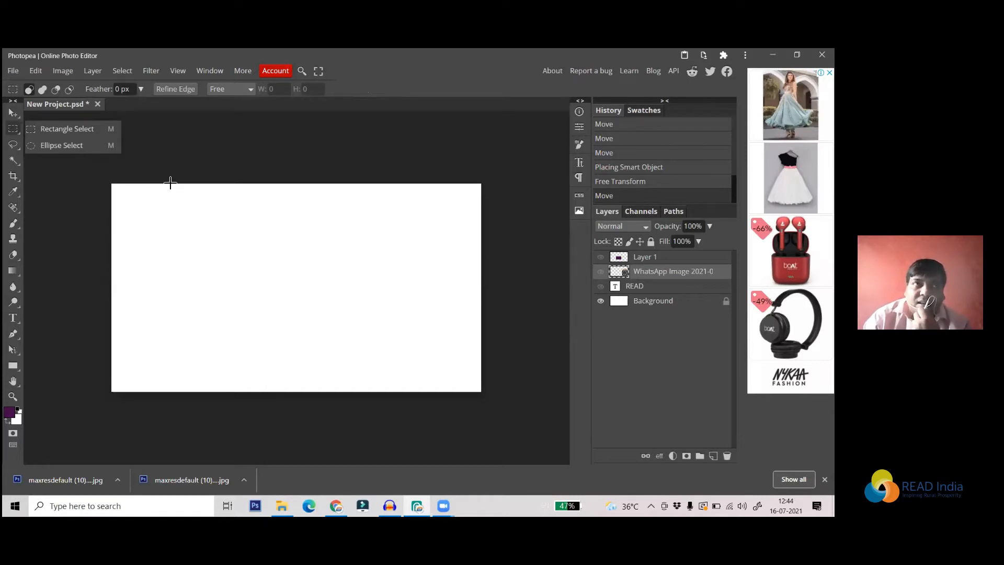
left_click(183, 151)
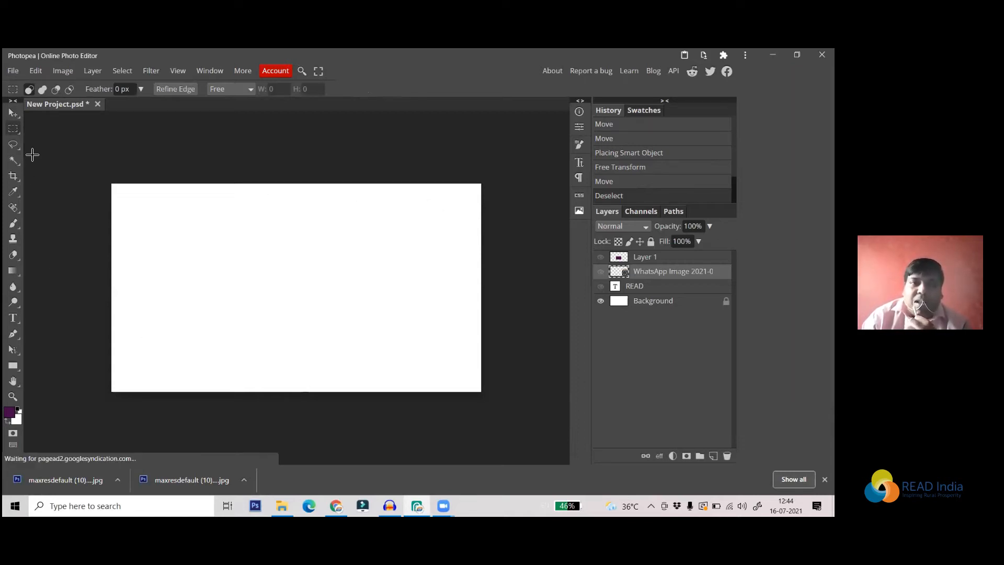
right_click(18, 135)
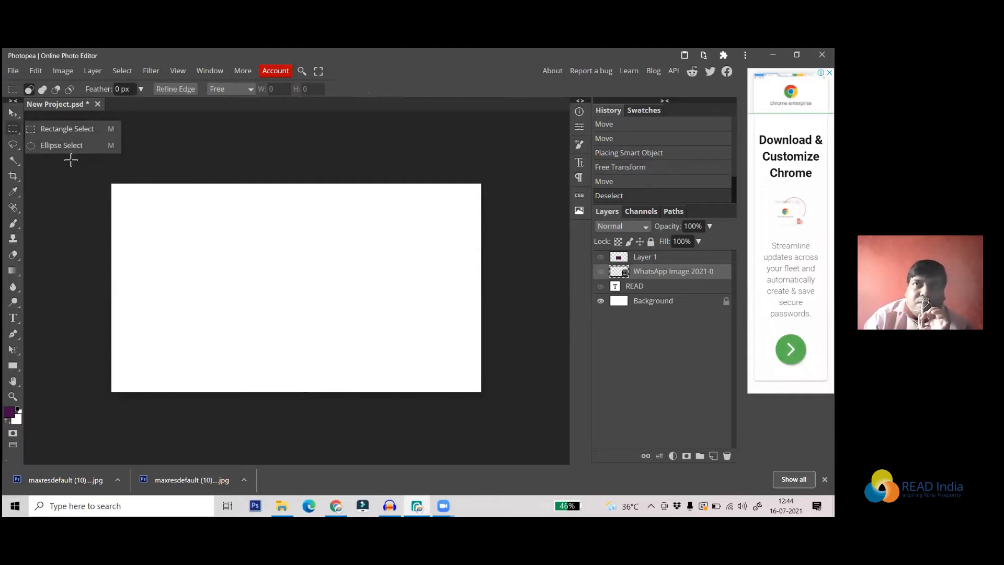
left_click(229, 147)
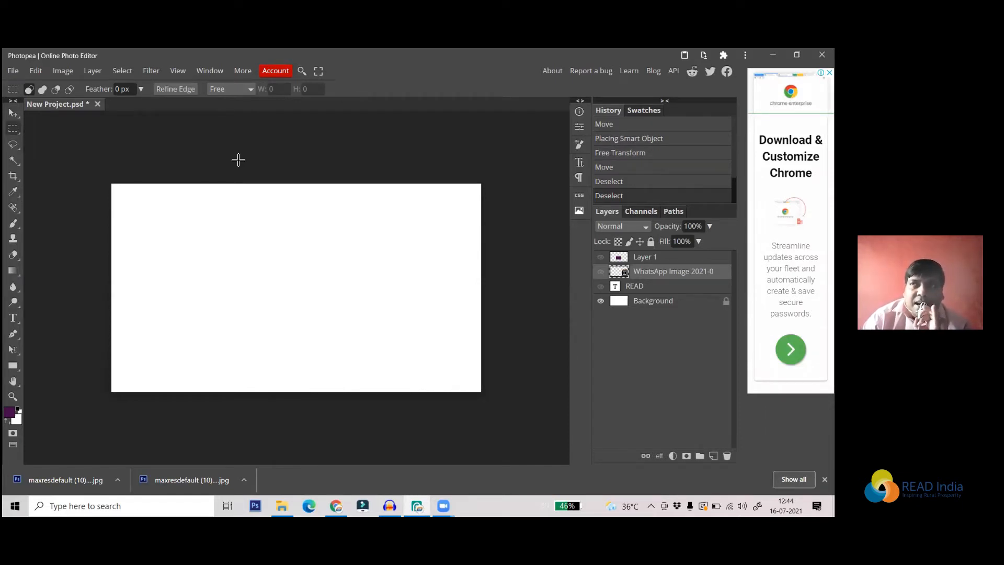
- Switch to the Ellipse Select tool and draw several trial elliptical selections on the white canvas
left_click(19, 135)
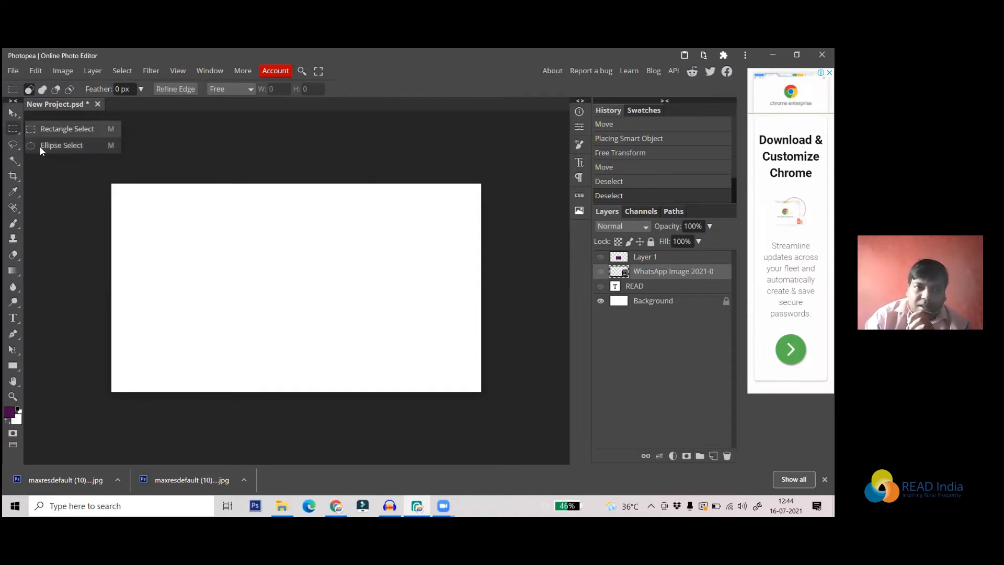
left_click(38, 144)
left_click_drag(186, 228, 277, 384)
left_click(314, 281)
left_click_drag(199, 212, 425, 260)
left_click_drag(189, 270, 209, 359)
left_click(252, 283)
left_click_drag(257, 239, 349, 303)
left_click_drag(188, 249, 255, 349)
left_click_drag(256, 245, 313, 313)
left_click(342, 266)
left_click_drag(196, 219, 293, 324)
left_click(265, 222)
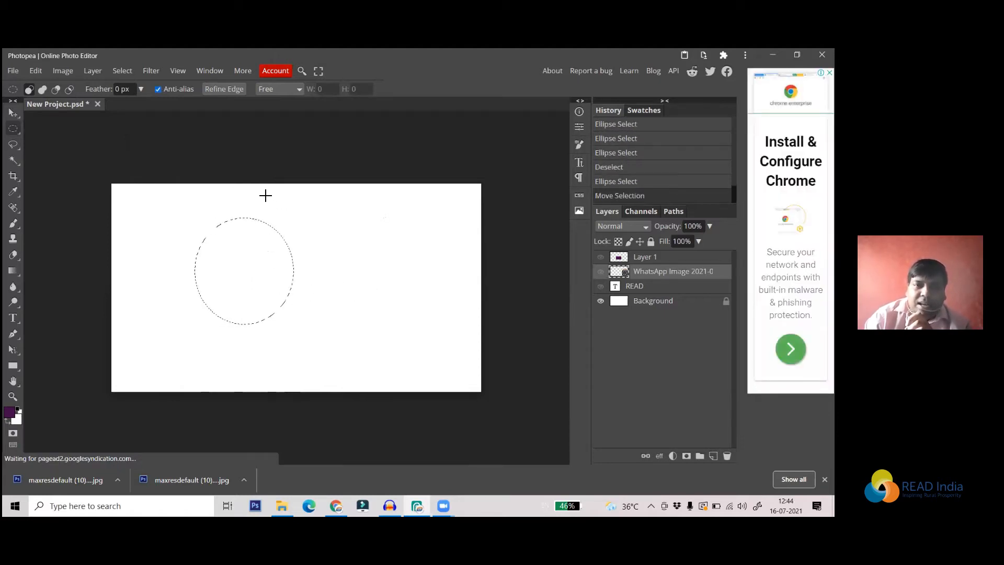
- Clear the elliptical selection and deselect the hidden photo layer using the Move tool
left_click(15, 113)
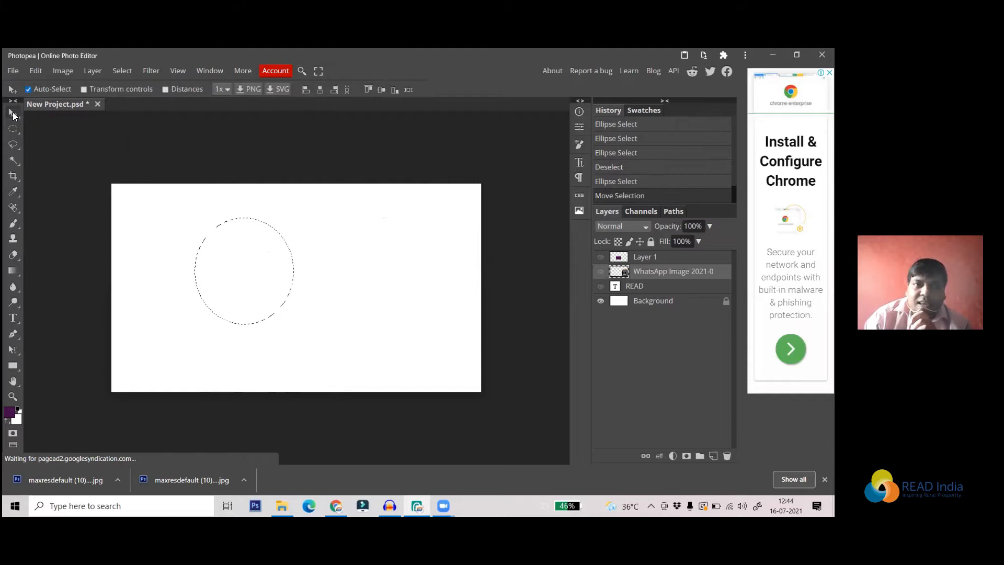
key("ctrl+d")
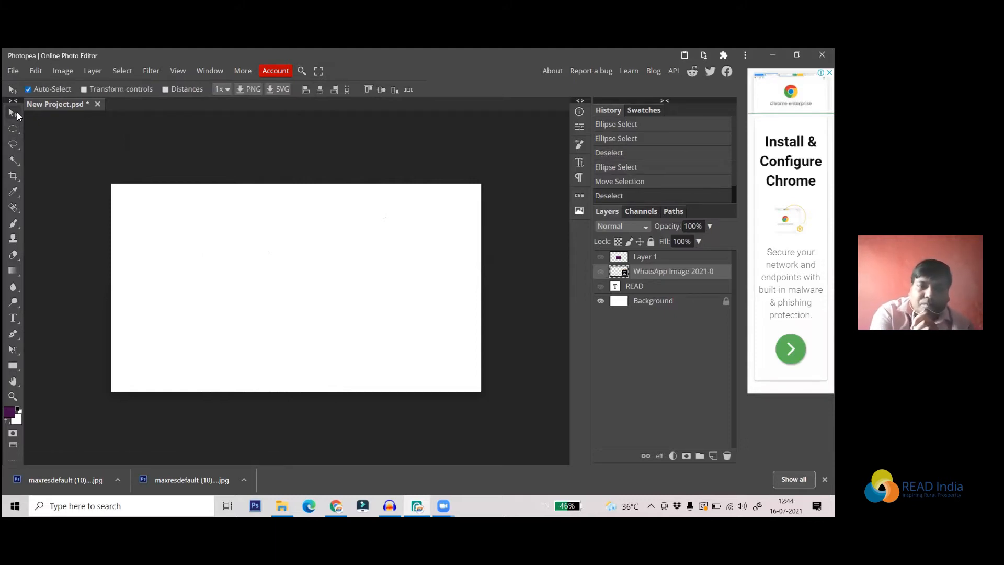
left_click(206, 262)
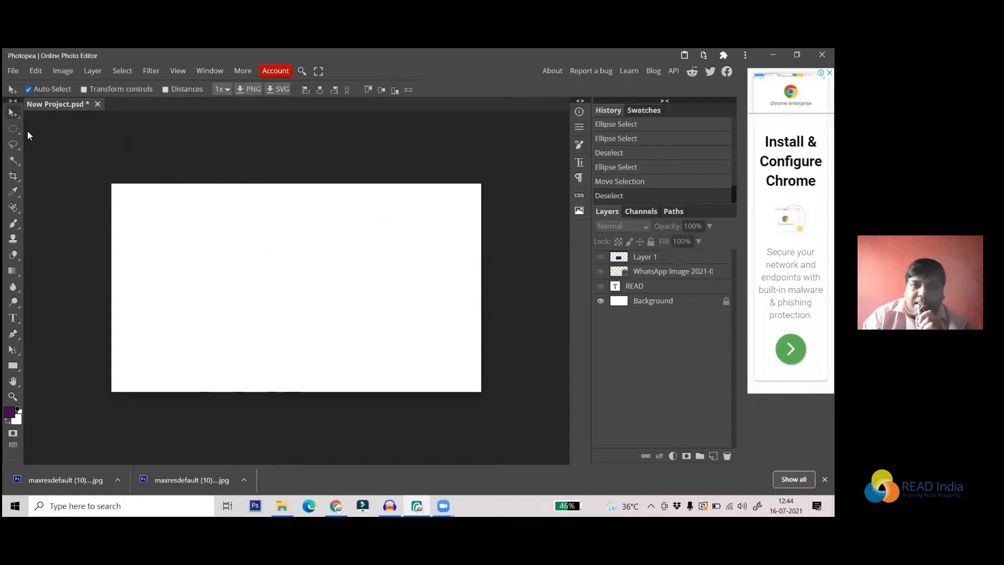
- Draw unconstrained trial selections with Ellipse Select, a tall oval, a wide oval and a rounder one, and clear them
left_click(13, 130)
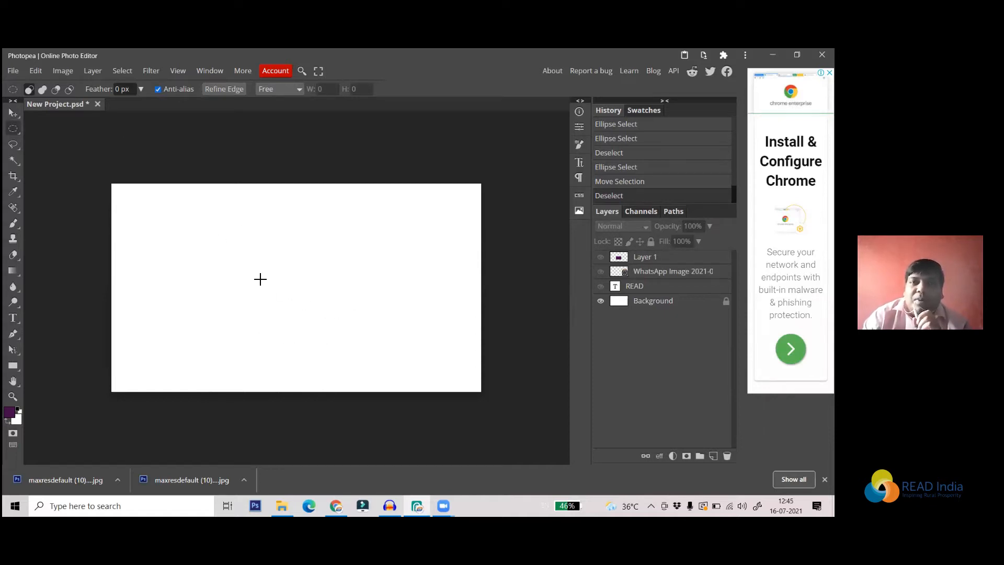
left_click_drag(244, 240, 303, 351)
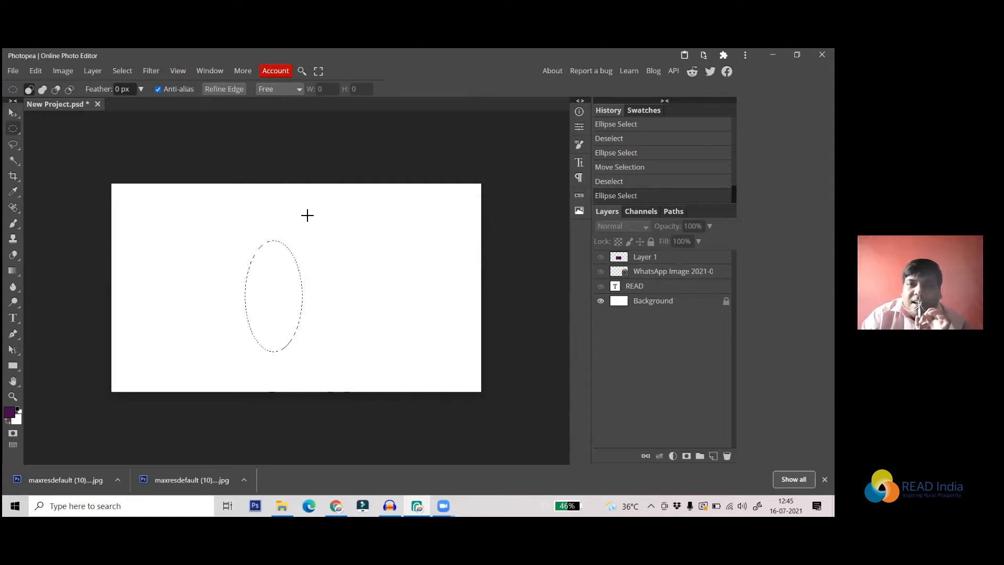
left_click_drag(241, 213, 385, 285)
left_click(363, 265)
left_click_drag(239, 236, 342, 337)
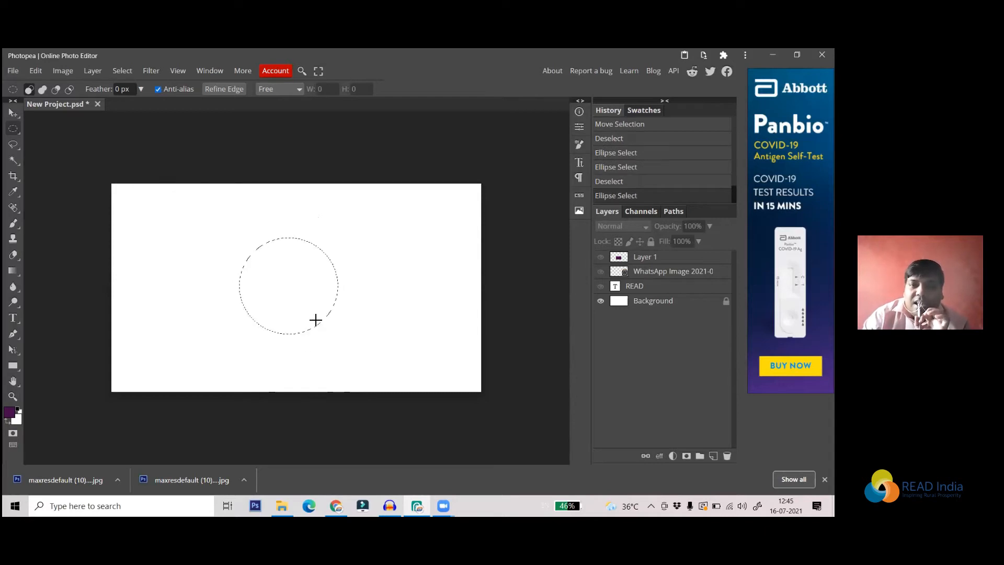
left_click(231, 227)
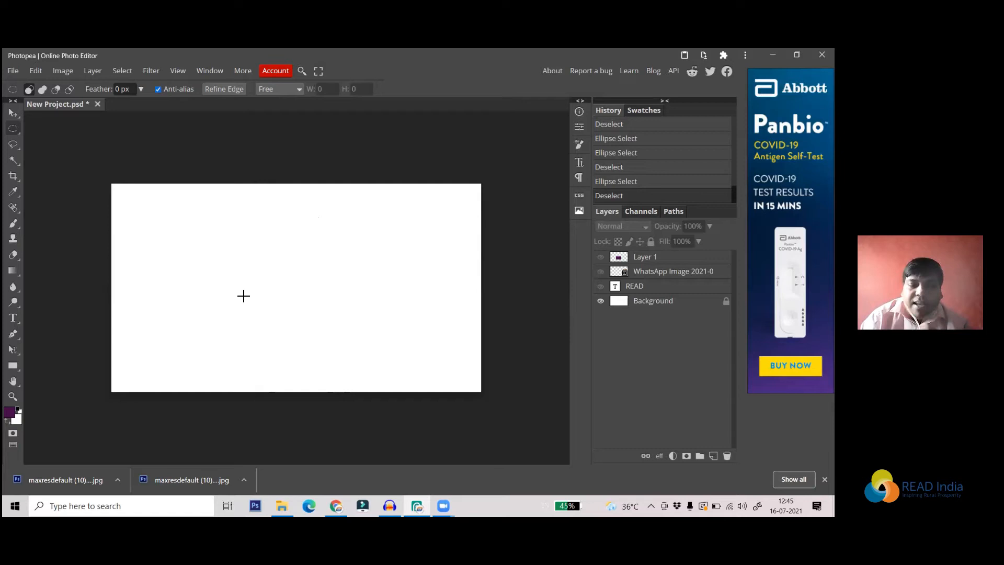
- Practise drawing circular selections with width and height kept equal, clearing each one from the canvas
key("shift")
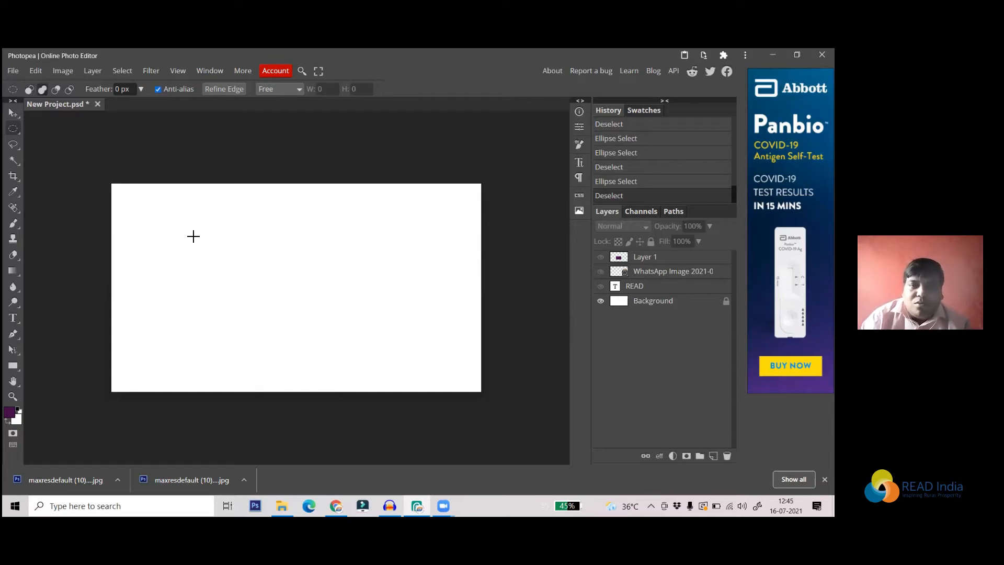
left_click_drag(182, 233, 307, 330)
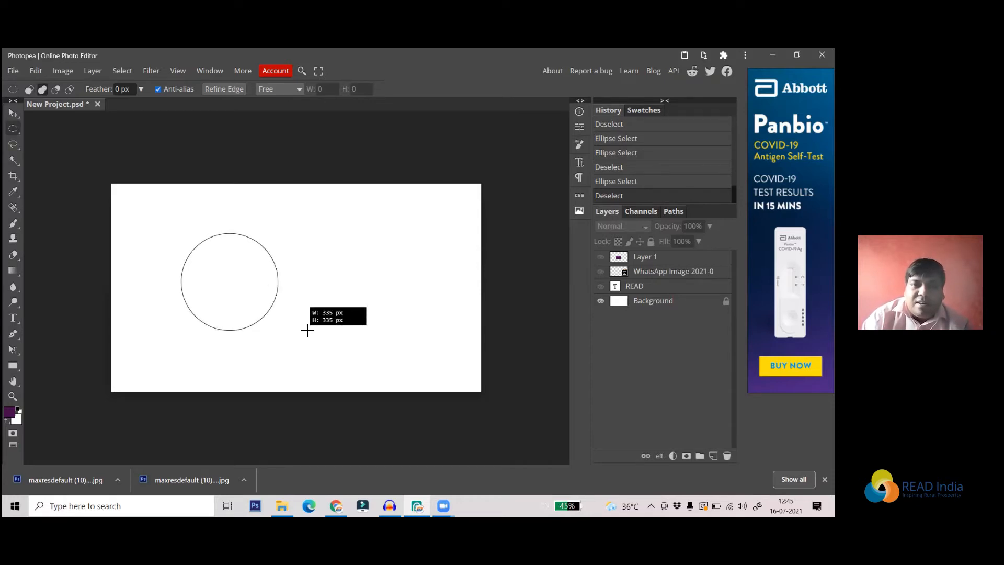
left_click_drag(307, 330, 328, 350)
left_click(233, 251)
left_click_drag(217, 224, 311, 320)
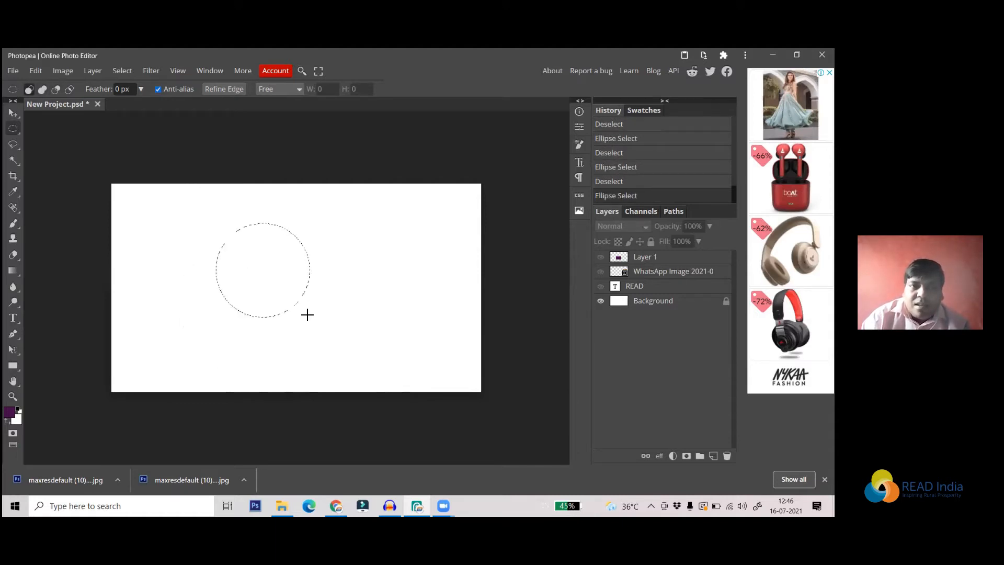
left_click(162, 224)
left_click_drag(166, 223, 287, 332)
left_click(234, 223)
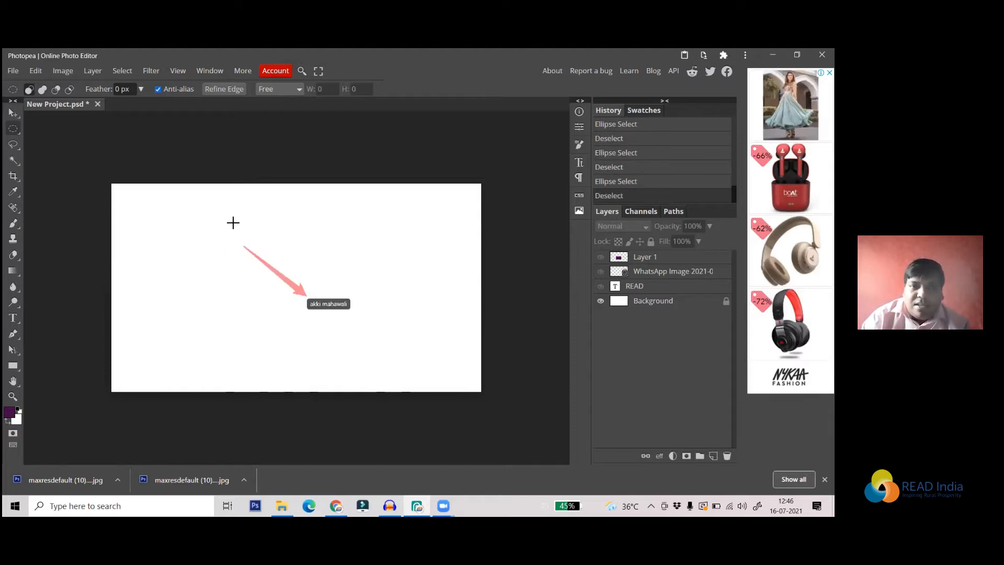
- Draw unconstrained oval selections for comparison, and a circular selection of equal width and height left of the canvas centre
left_click_drag(244, 237, 321, 284)
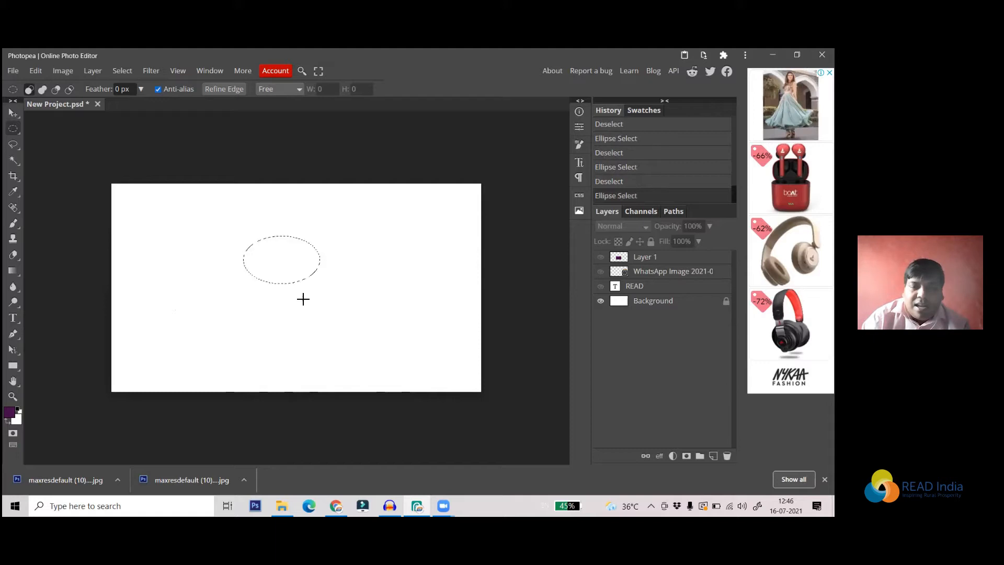
left_click(299, 302)
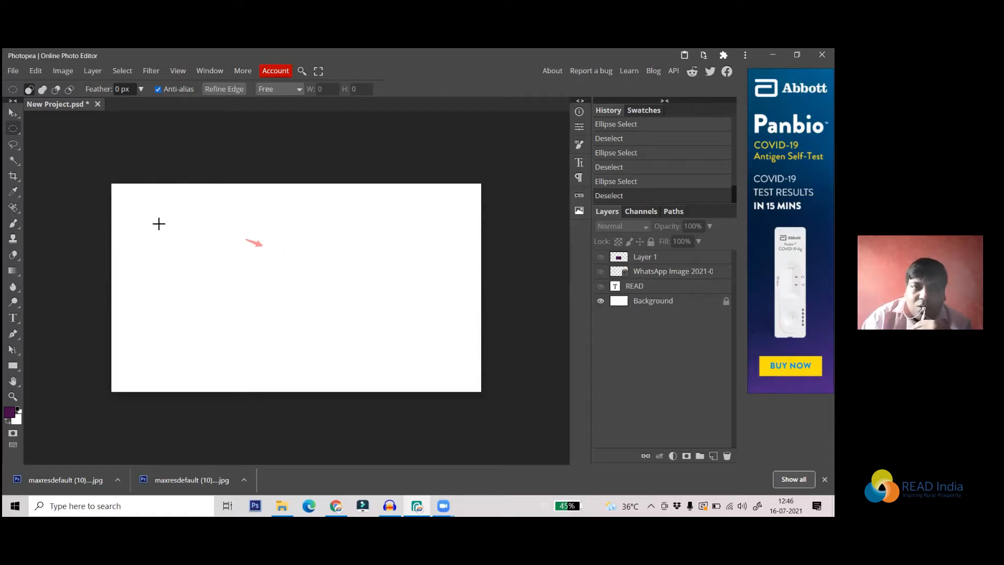
mouse_move(157, 222)
left_mouse_down()
mouse_move(285, 313)
mouse_move(246, 327)
left_mouse_up()
left_click(245, 320)
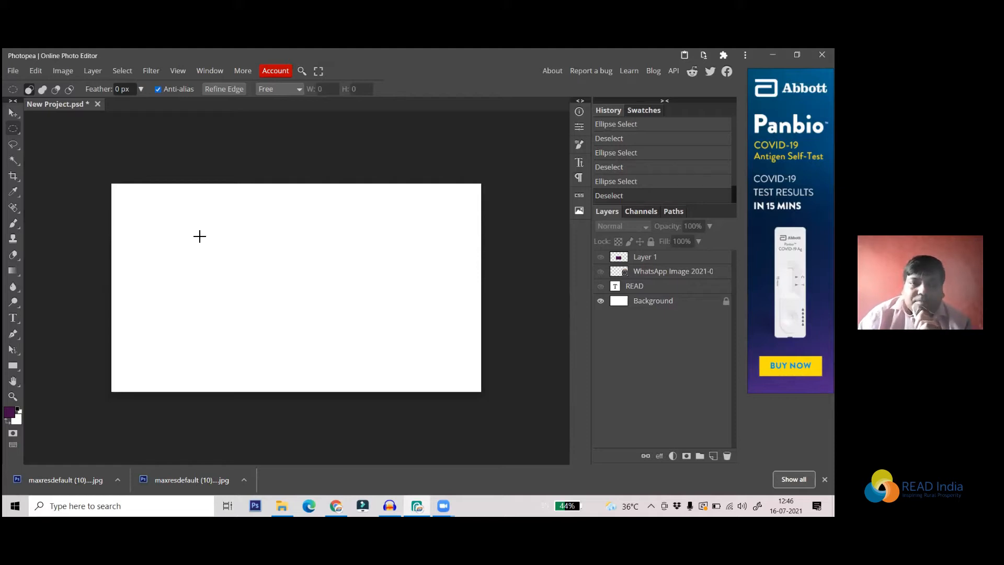
key("shift")
left_click_drag(199, 230, 280, 313)
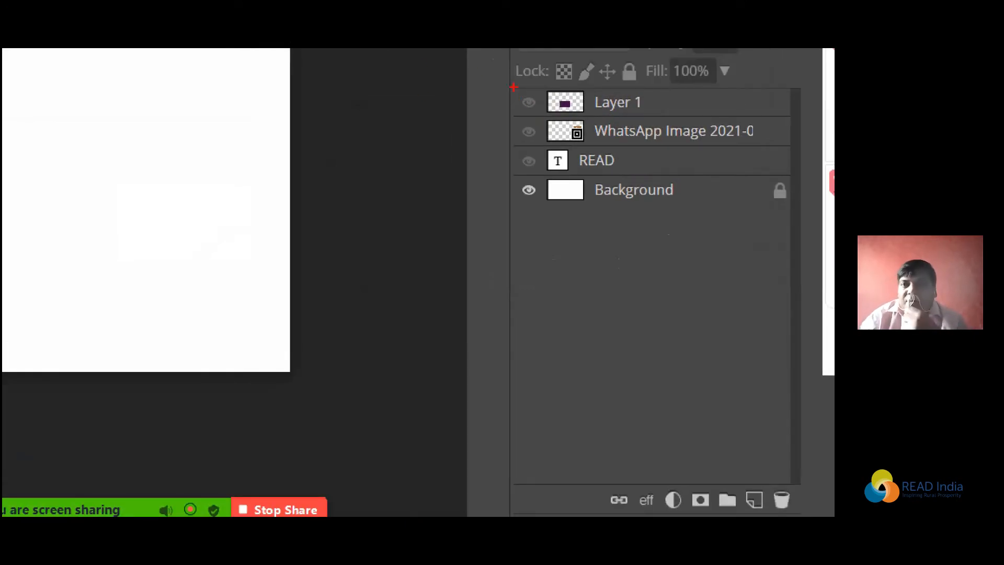
left_click_drag(545, 157, 551, 373)
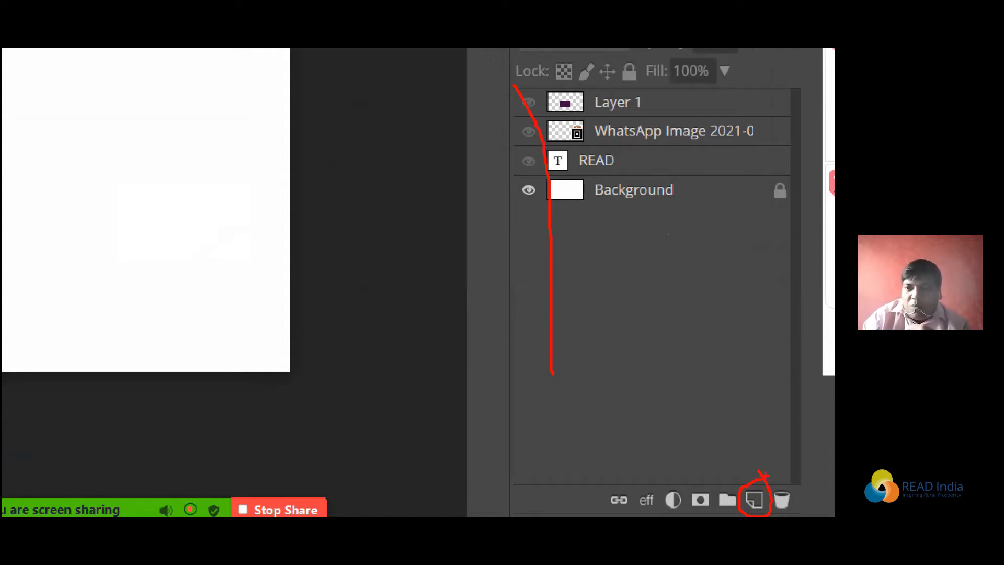
key("ctrl")
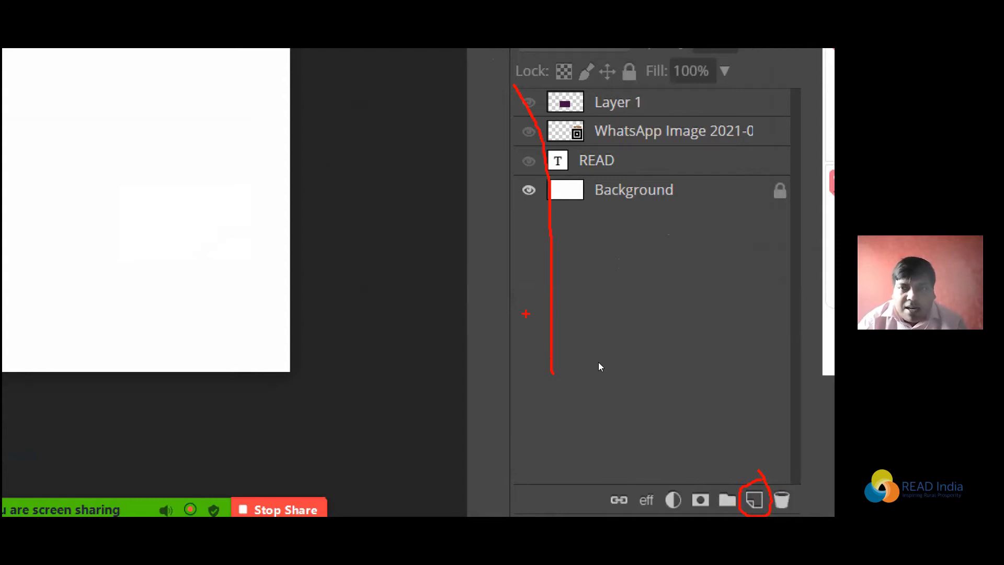
key("Escape")
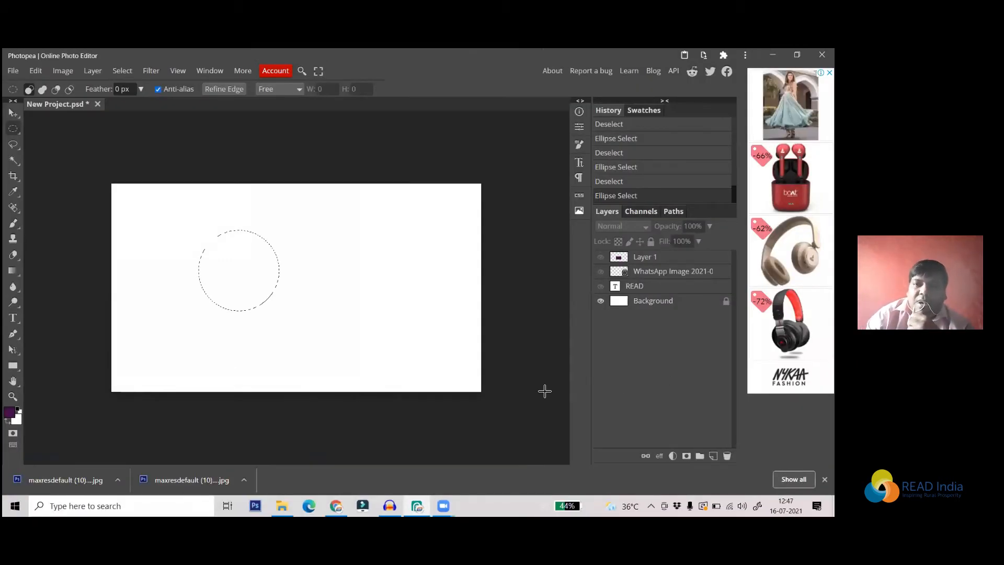
- Add a new empty layer above the others and draw a roughly circular selection left of the canvas centre
left_click(511, 372)
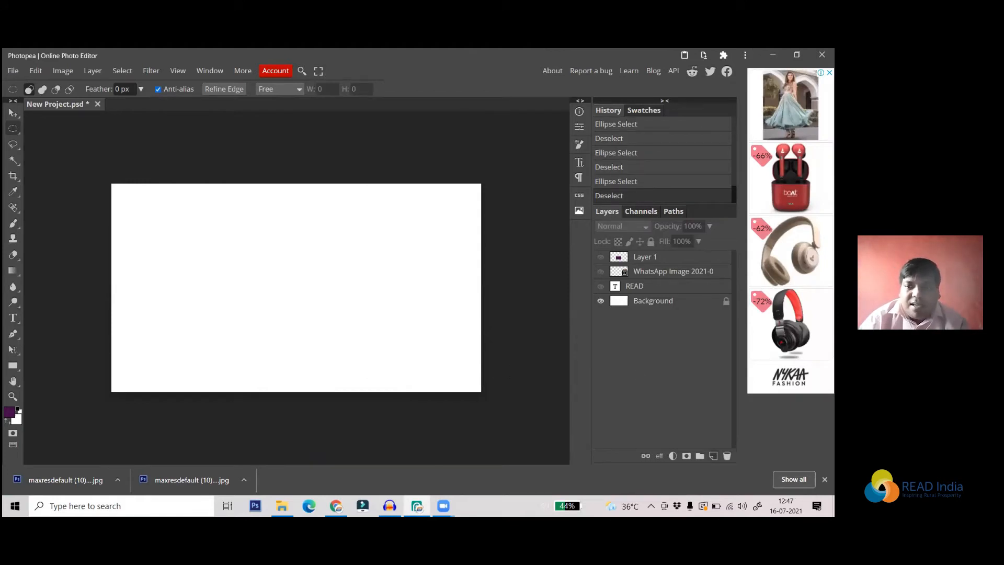
left_click(712, 455)
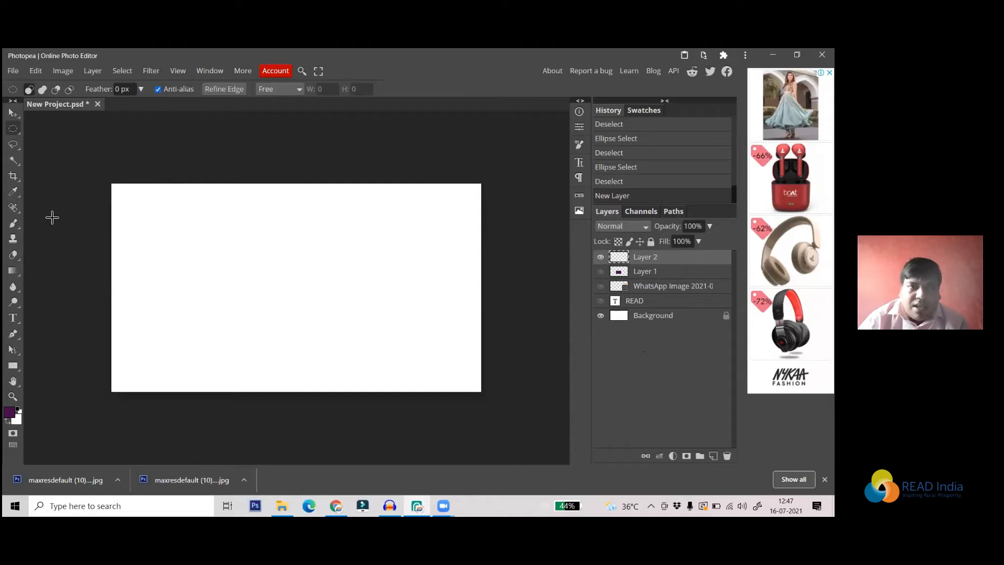
left_click_drag(182, 252, 271, 334)
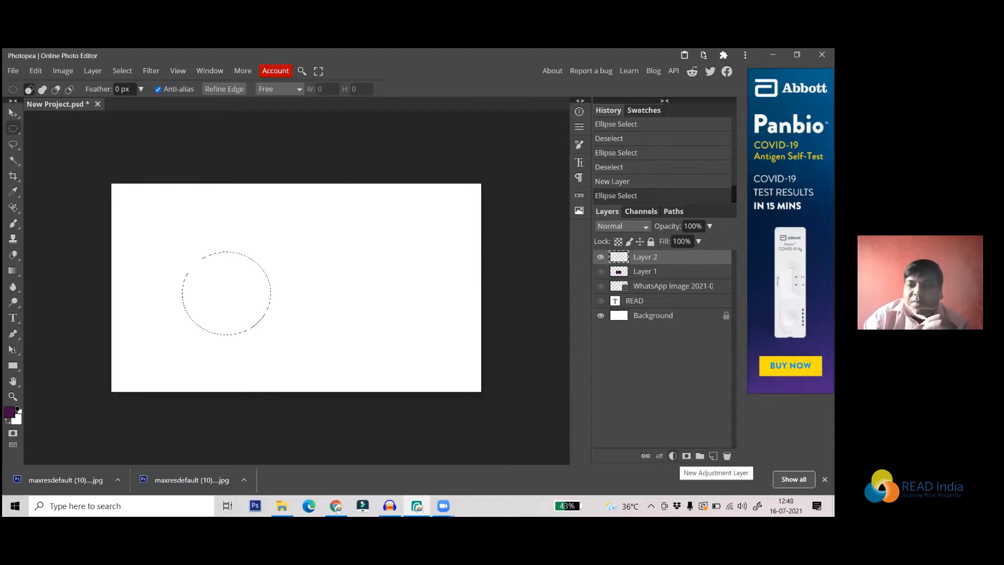
- Try filling the circular selection with bright pink f32ef3 through a Color Fill adjustment layer, and undo that fill
left_click(673, 455)
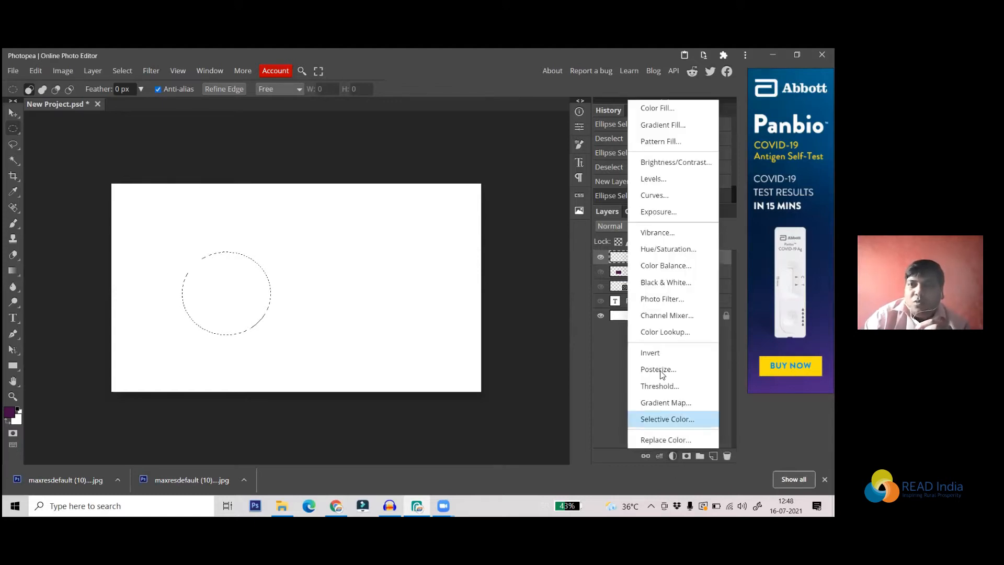
left_click(670, 108)
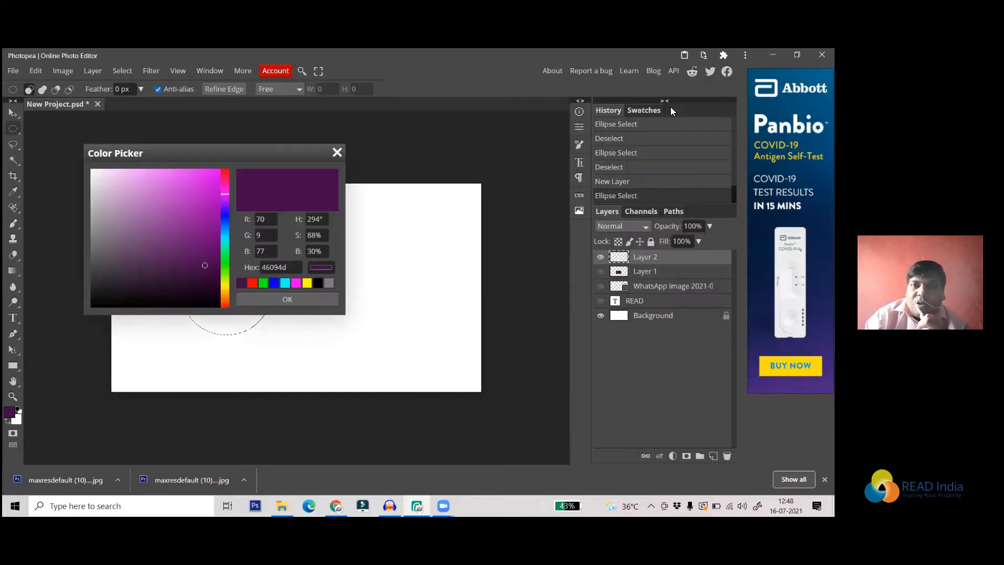
left_click_drag(203, 153, 490, 183)
left_click(514, 202)
left_click(489, 206)
left_click(552, 310)
left_click(543, 312)
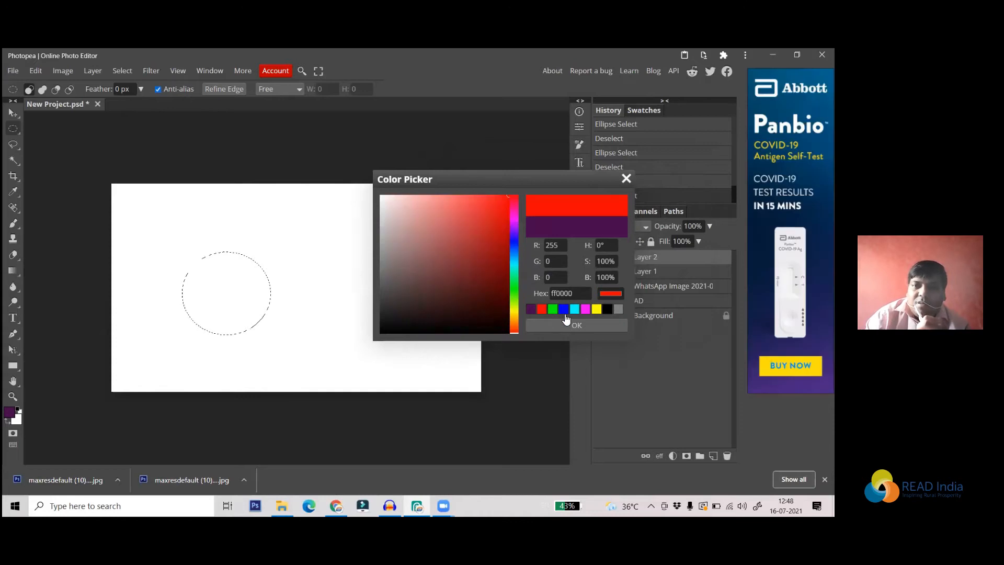
left_click(585, 310)
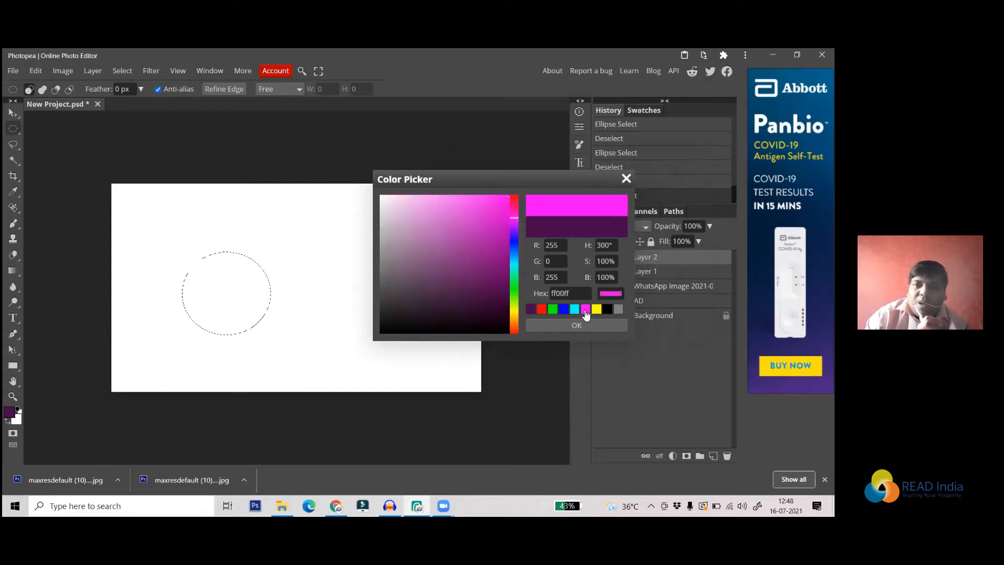
left_click(484, 200)
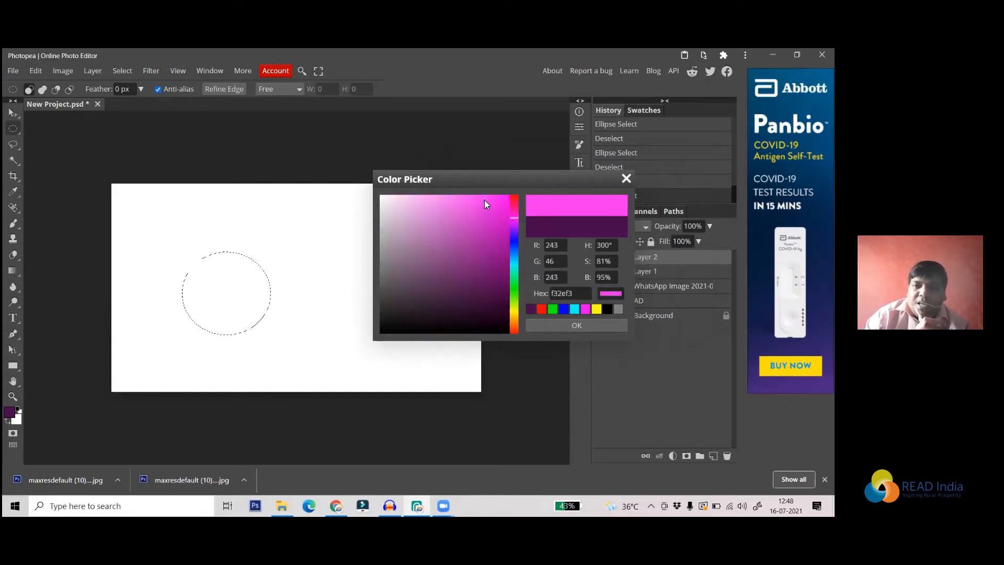
left_click(572, 326)
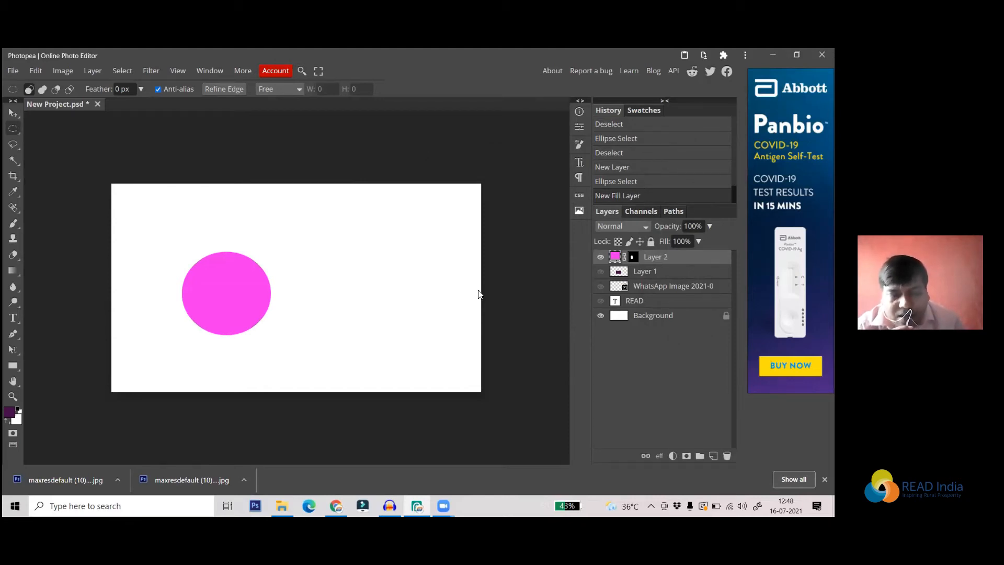
key("ctrl+z")
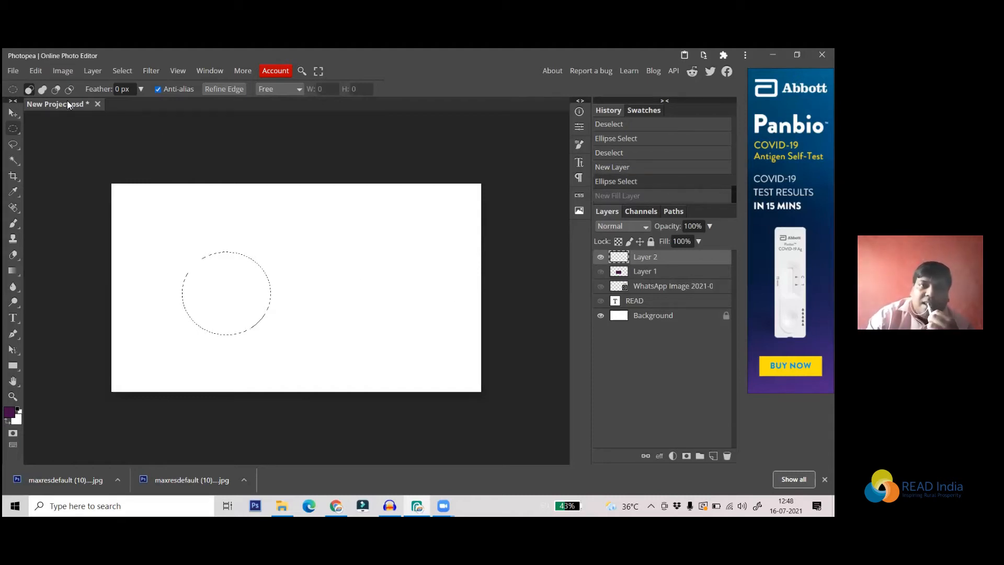
- Open the Fill settings for the circular selection on Layer 2 and choose a custom colour as the fill
left_click(36, 71)
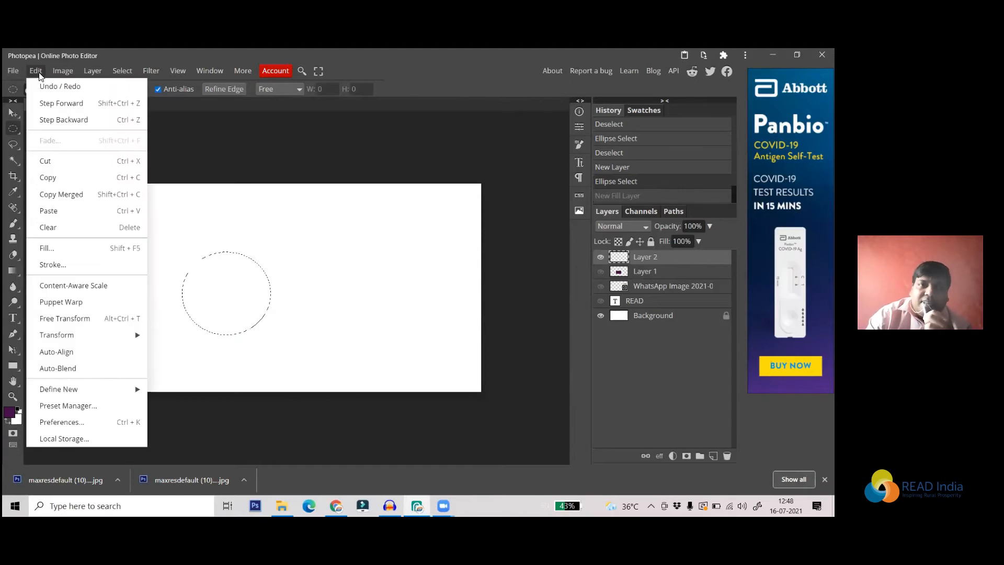
left_click(64, 253)
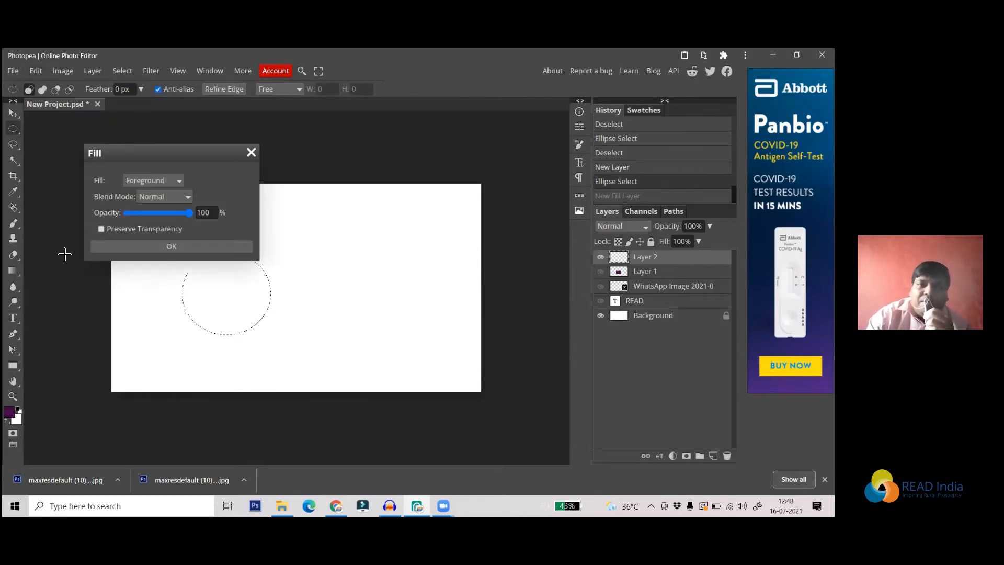
left_click_drag(175, 151, 484, 167)
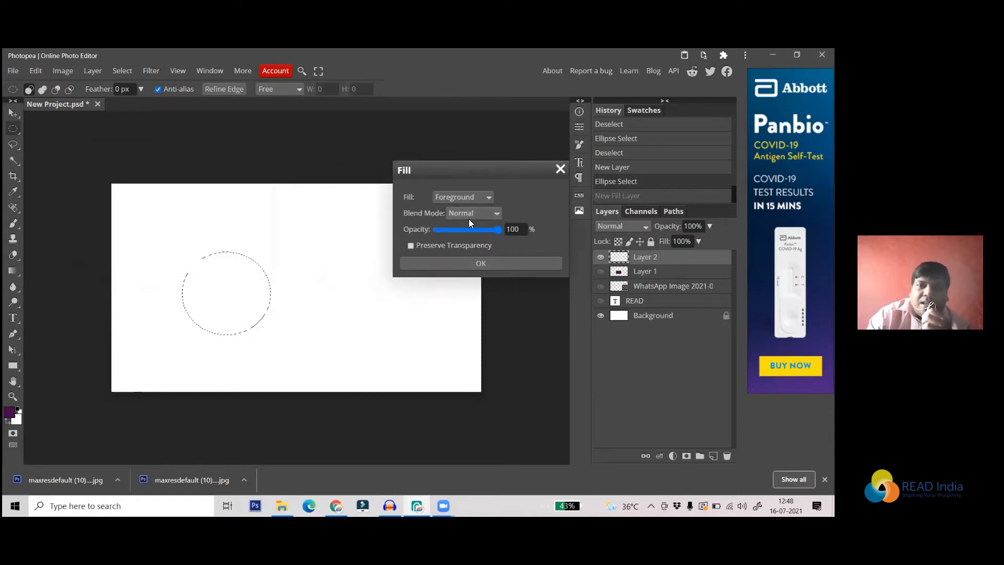
left_click(483, 197)
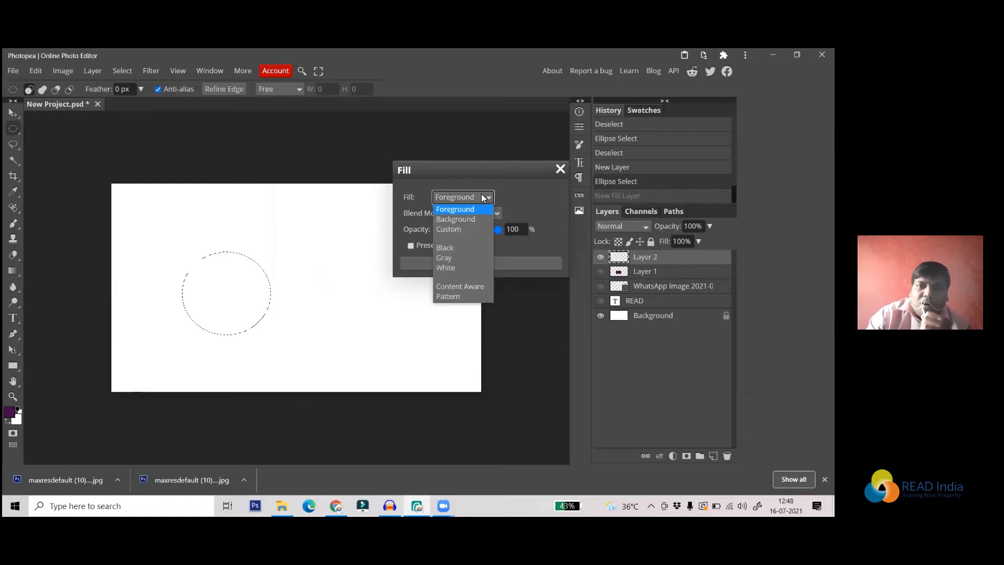
left_click(467, 226)
- Set the custom fill colour to cyan 00ffff, fill the circle with it and clear the selection
left_click(508, 199)
left_click(204, 205)
left_click(199, 188)
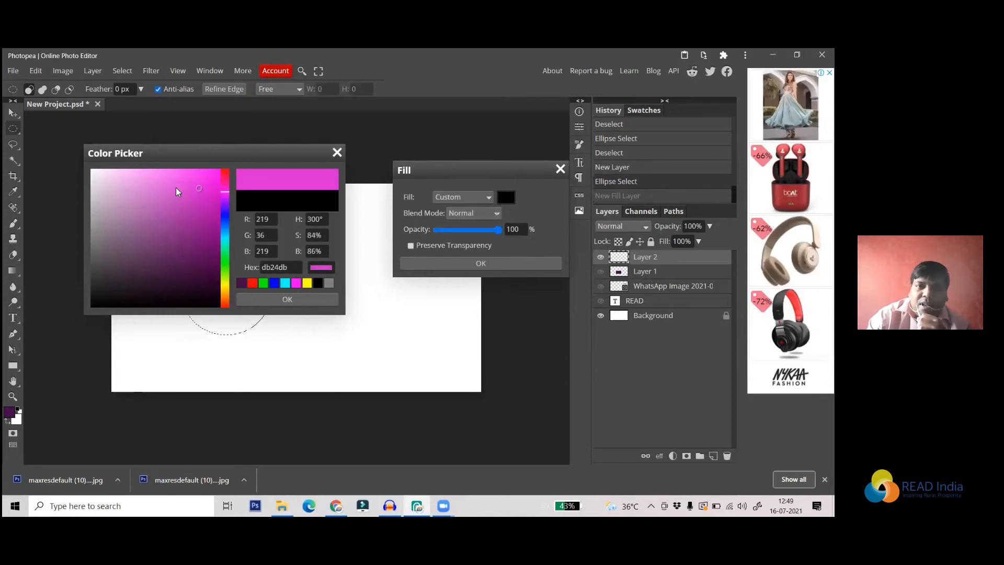
left_click(296, 282)
left_click(285, 283)
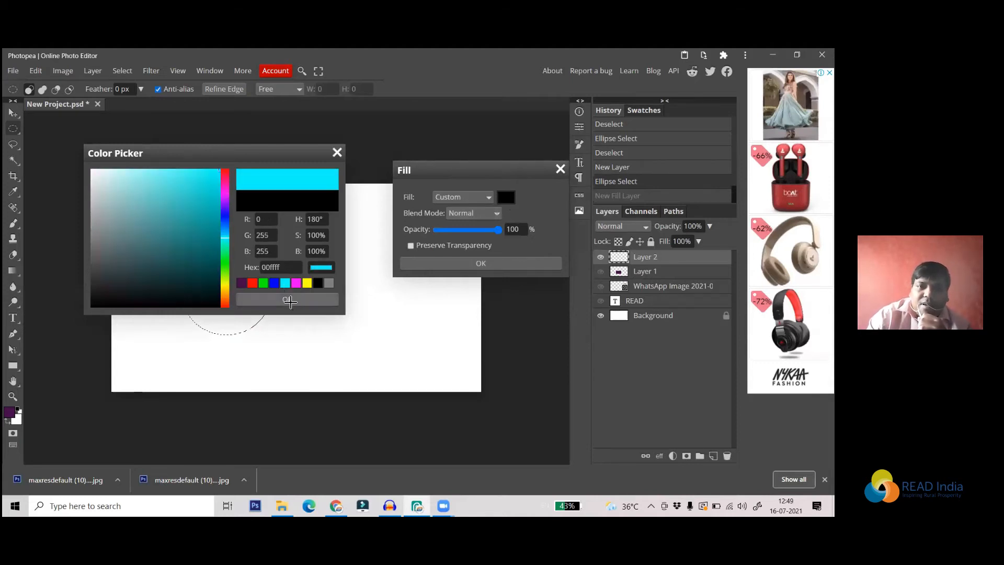
left_click(290, 300)
left_click(476, 263)
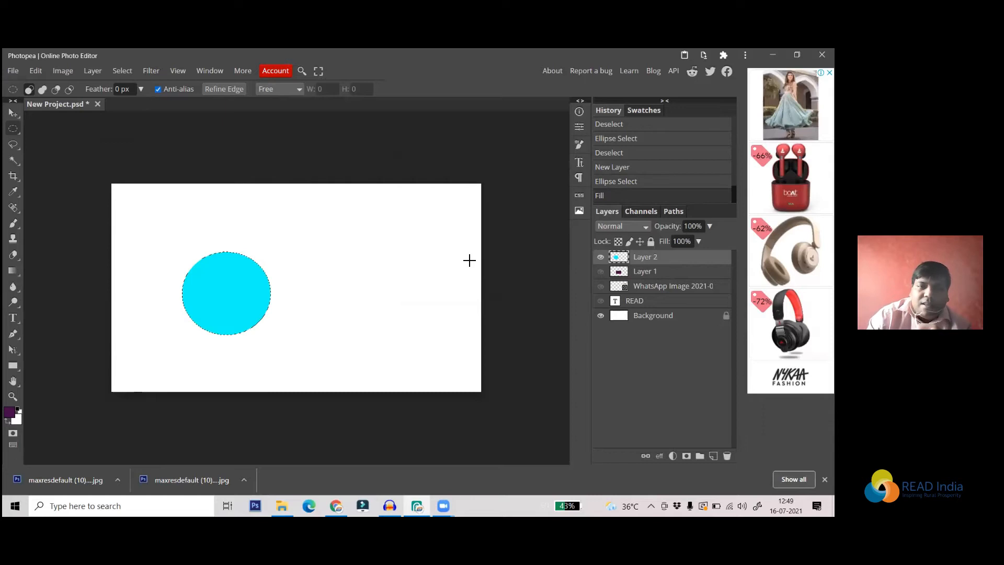
key("ctrl+d")
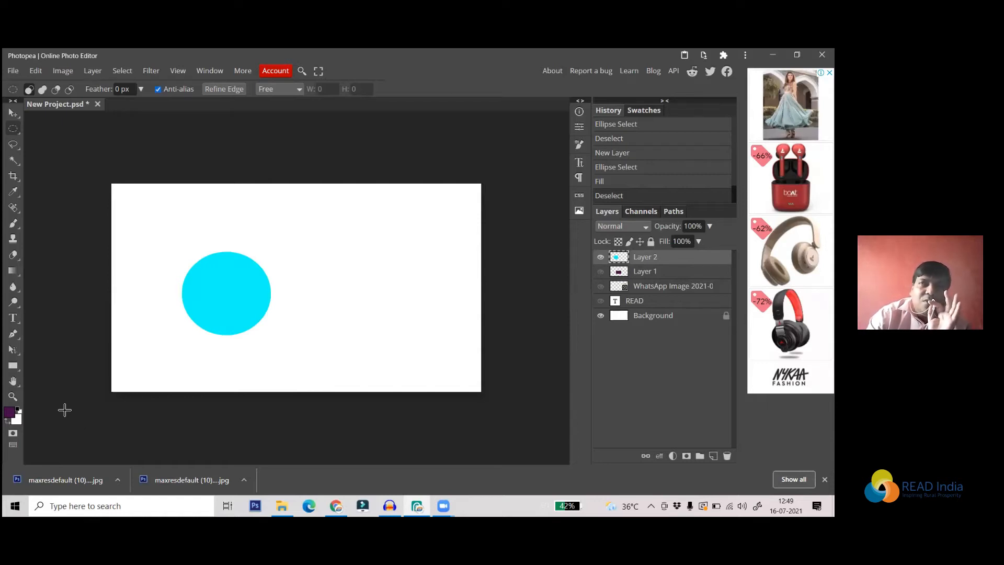
- Change the foreground colour to pinkish red ec2657
left_click(10, 414)
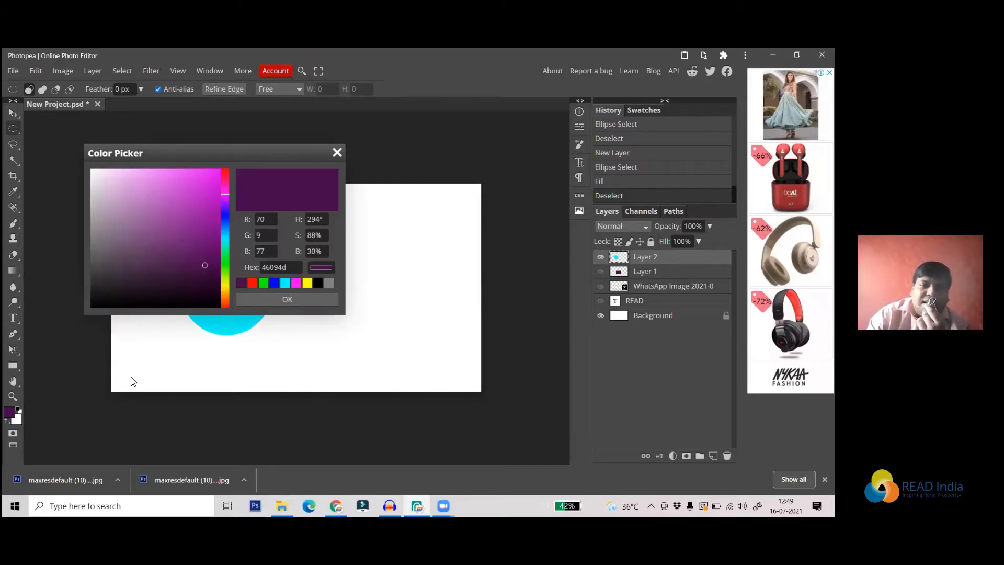
left_click(199, 180)
left_click(226, 174)
left_click(287, 300)
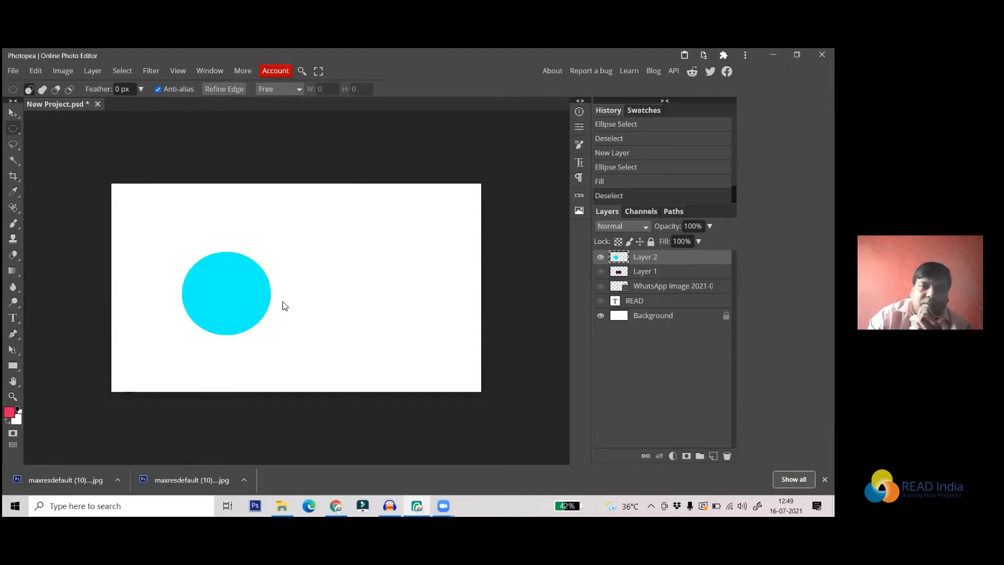
- Select the circle's pixels on Layer 2, fill them with the foreground colour and clear the selection
left_click(618, 256, "ctrl")
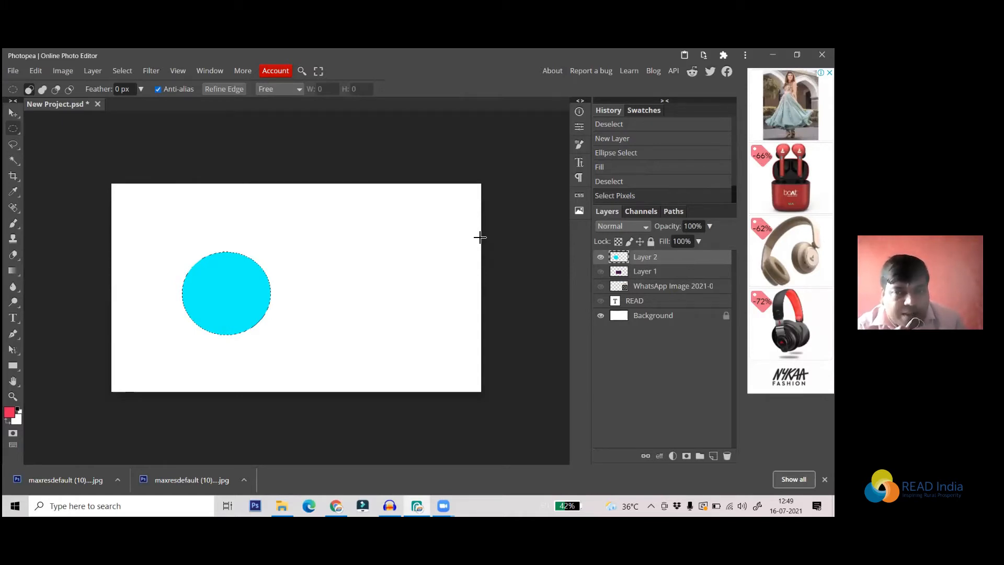
key("alt")
key("alt+BackSpace")
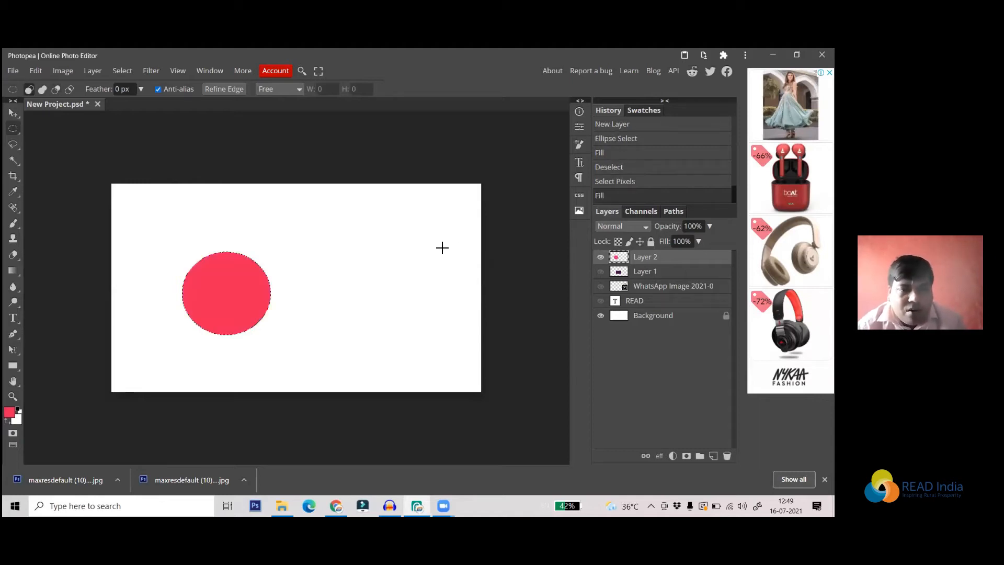
key("ctrl+d")
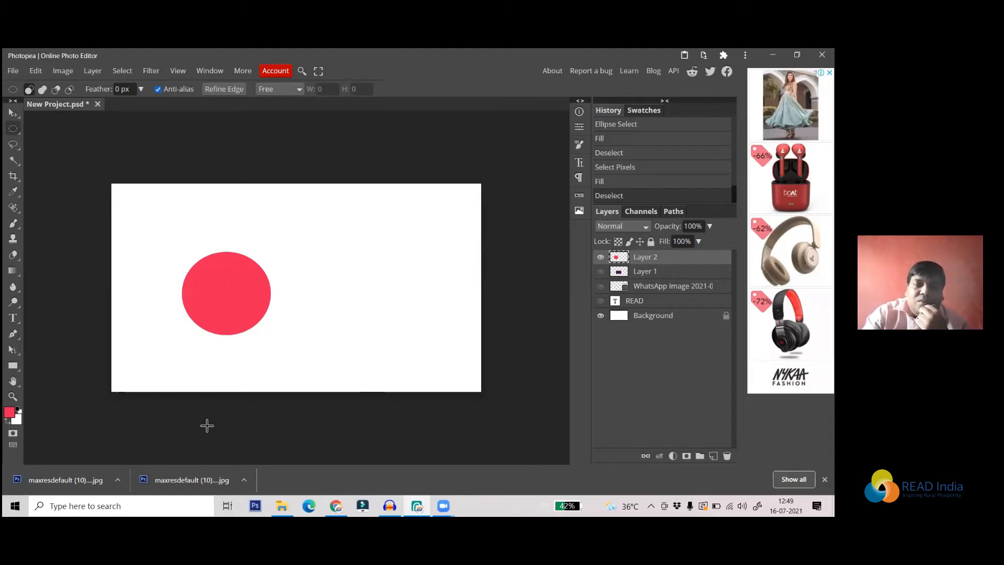
- Select the circle's pixels again and set the Gradient tool's starting colour stop to green
left_click(618, 257, "ctrl")
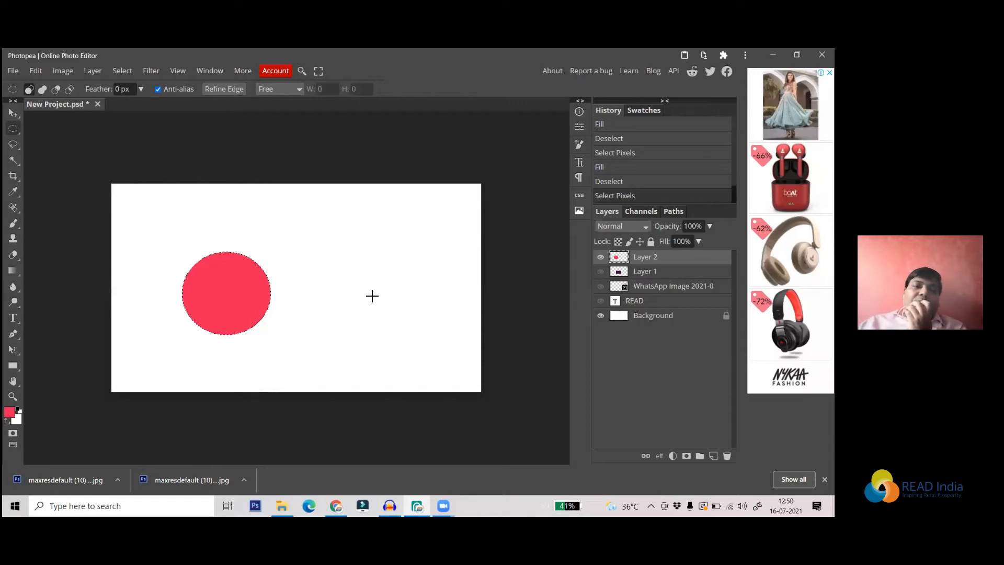
left_click(16, 269)
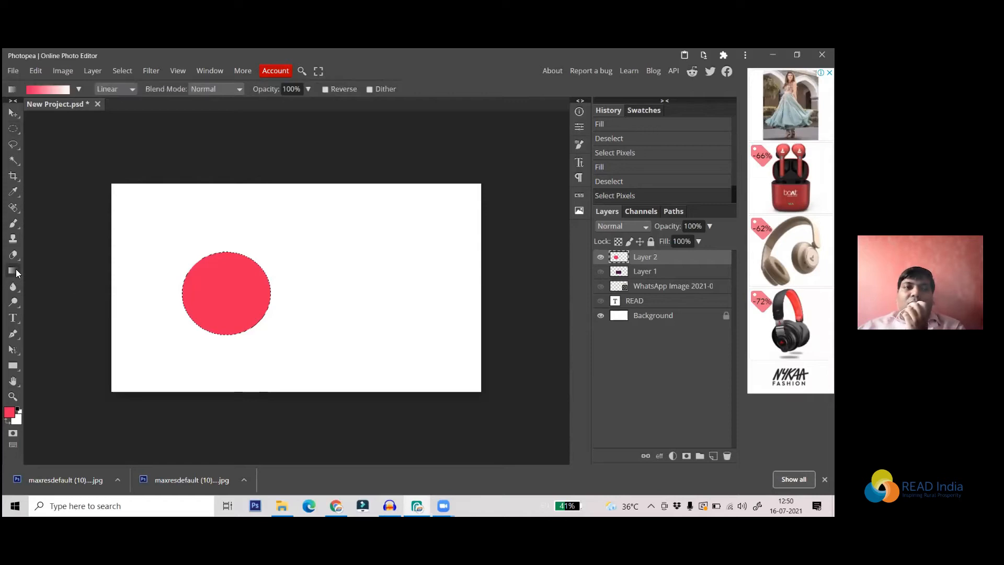
left_click(52, 89)
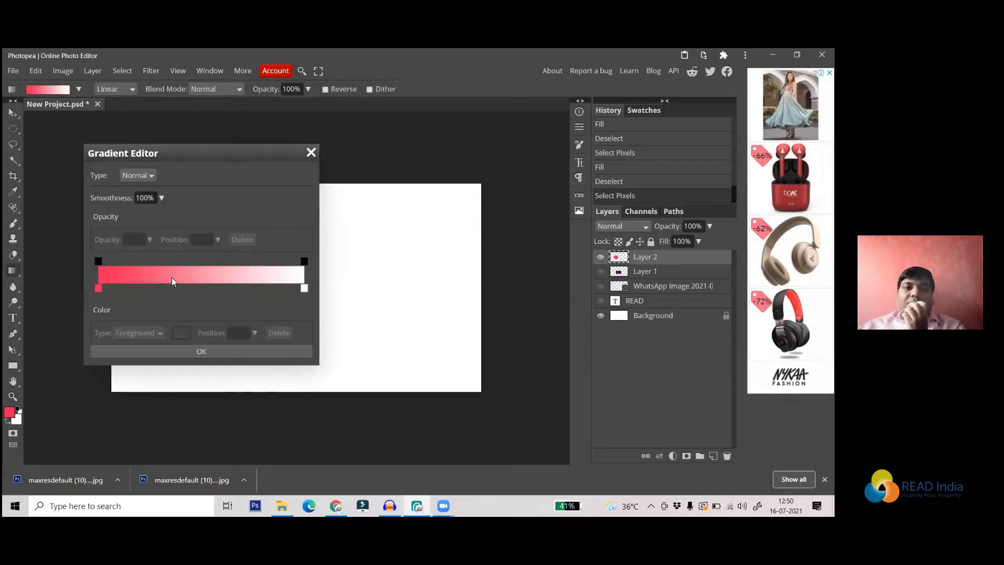
left_click_drag(229, 156, 544, 149)
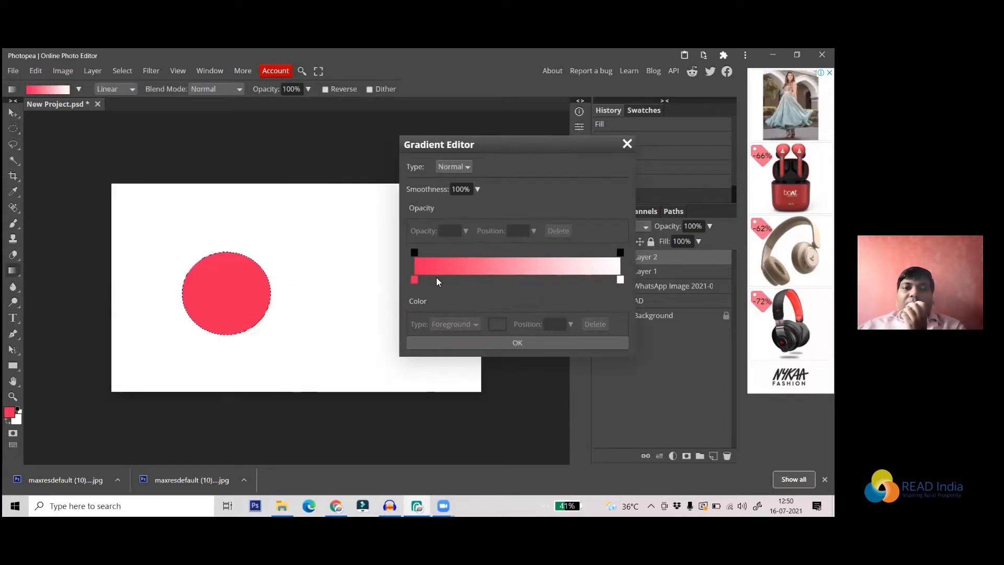
left_click(413, 280)
left_click(497, 324)
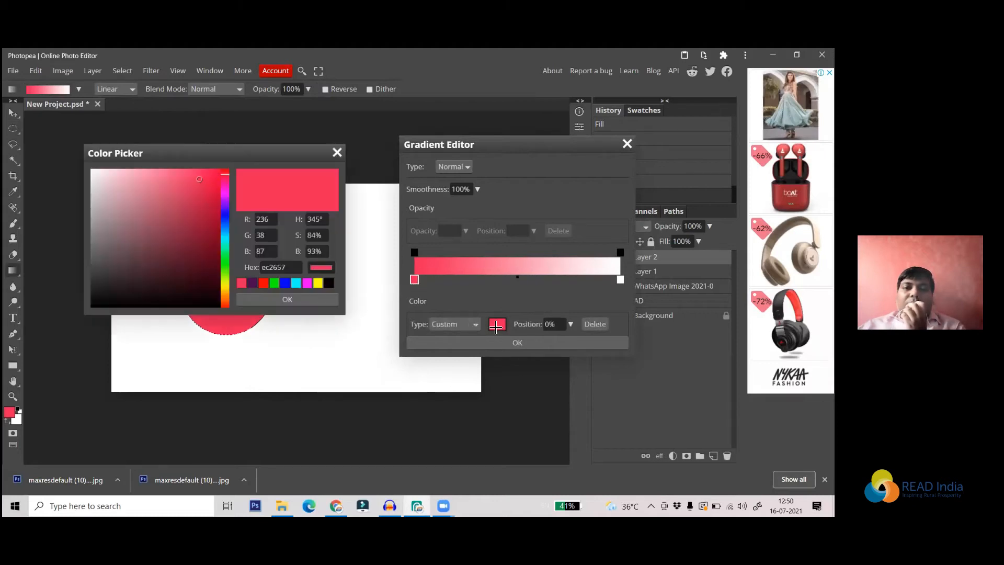
left_click(273, 283)
left_click(287, 300)
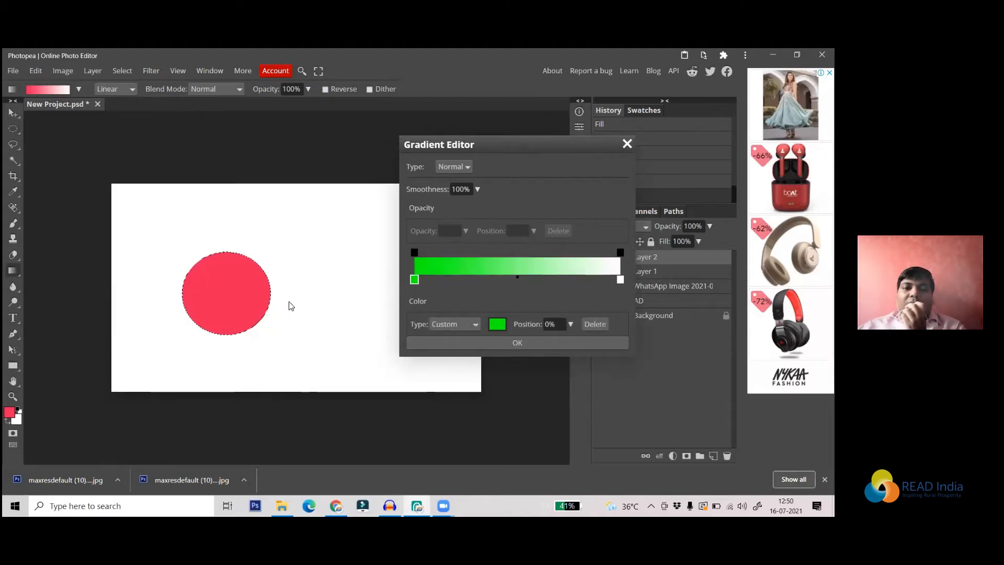
- Set the gradient's end colour stop at 100% to red
left_click(620, 279)
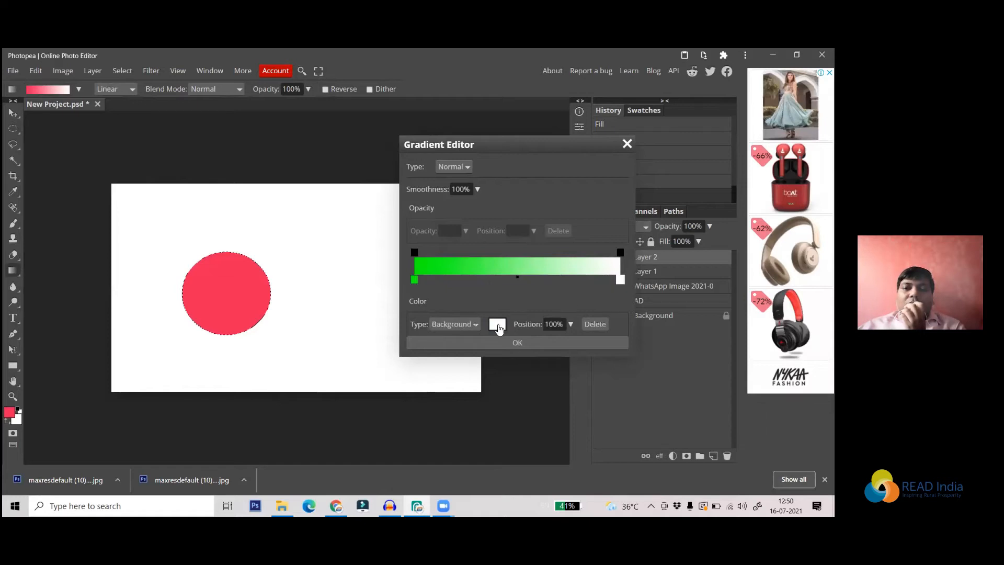
left_click(497, 324)
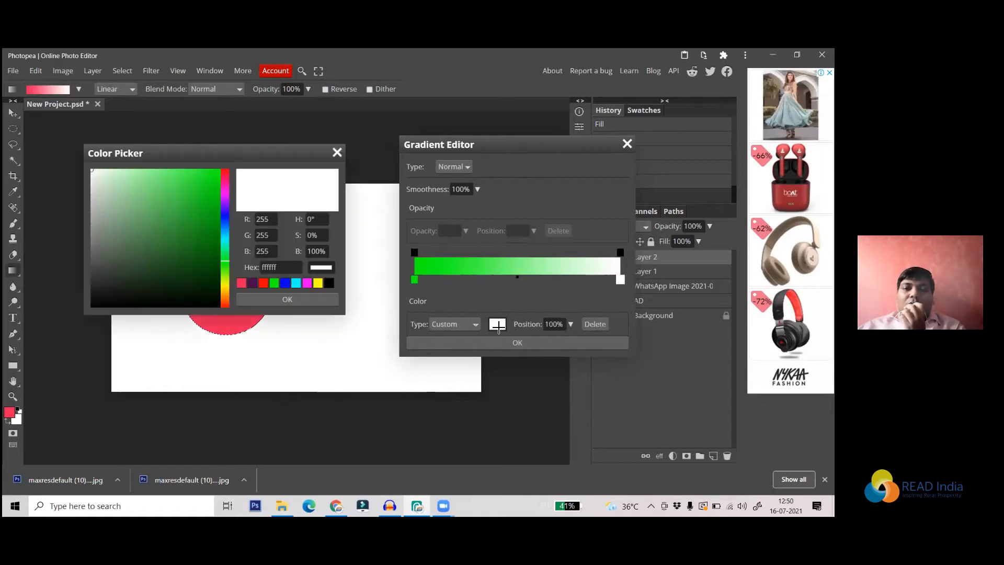
left_click(265, 283)
left_click(288, 299)
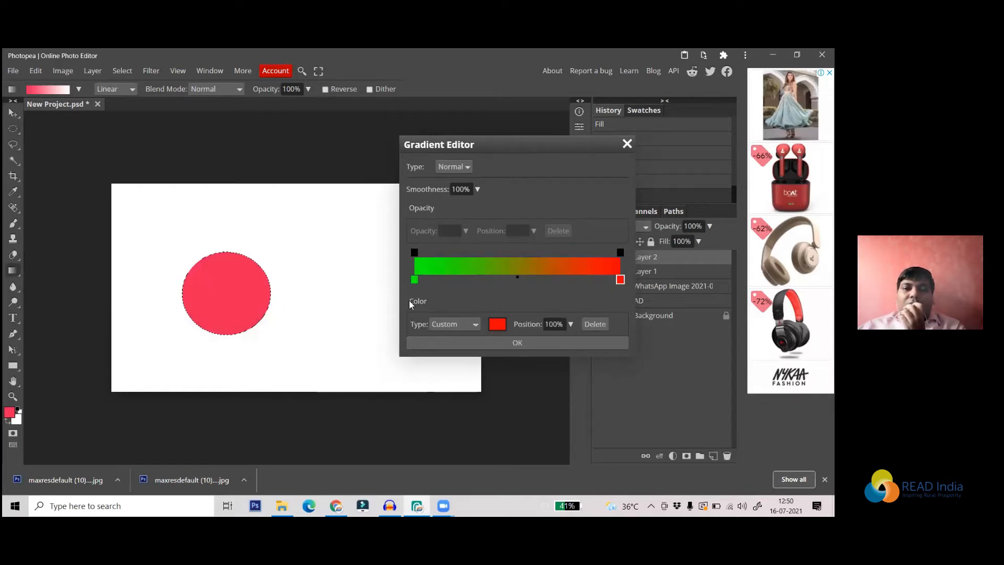
- Add a dark blue colour stop at 49% and apply the linear gradient diagonally across the circle, ending with green at the upper right
left_click_drag(518, 275, 509, 276)
left_click(516, 280)
double_click(515, 280)
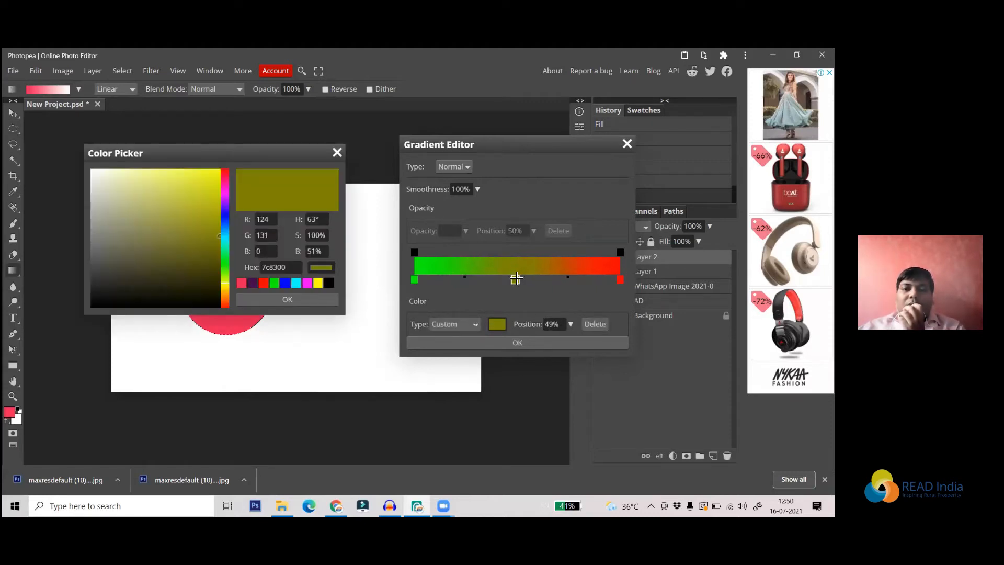
left_click(225, 207)
left_click(293, 300)
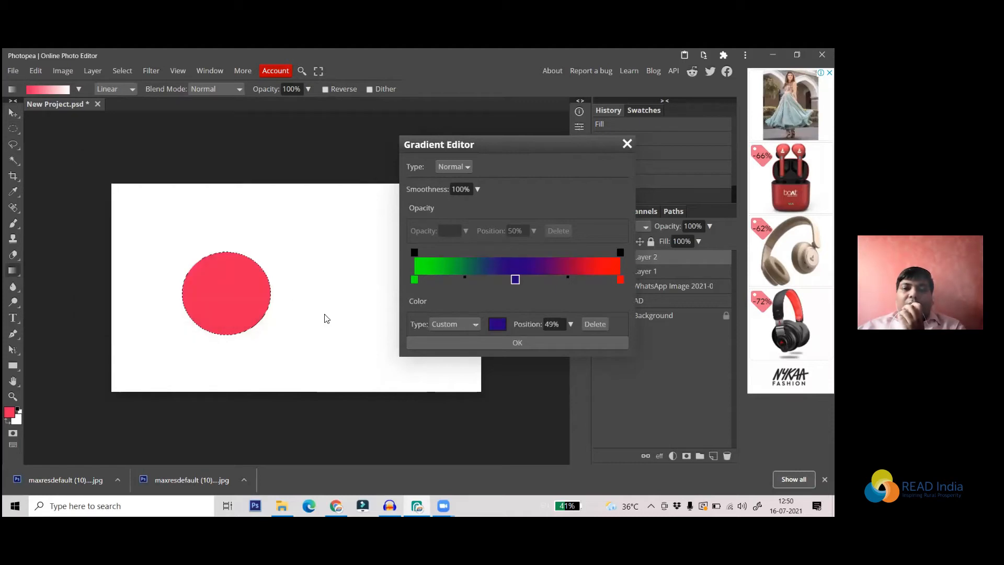
left_click(517, 343)
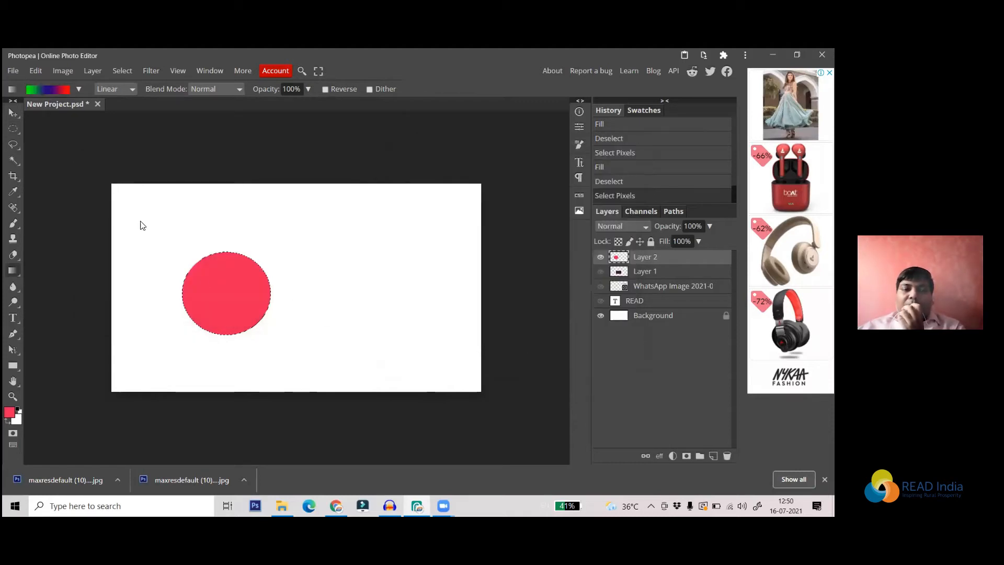
left_click_drag(161, 235, 331, 344)
left_click_drag(243, 255, 195, 343)
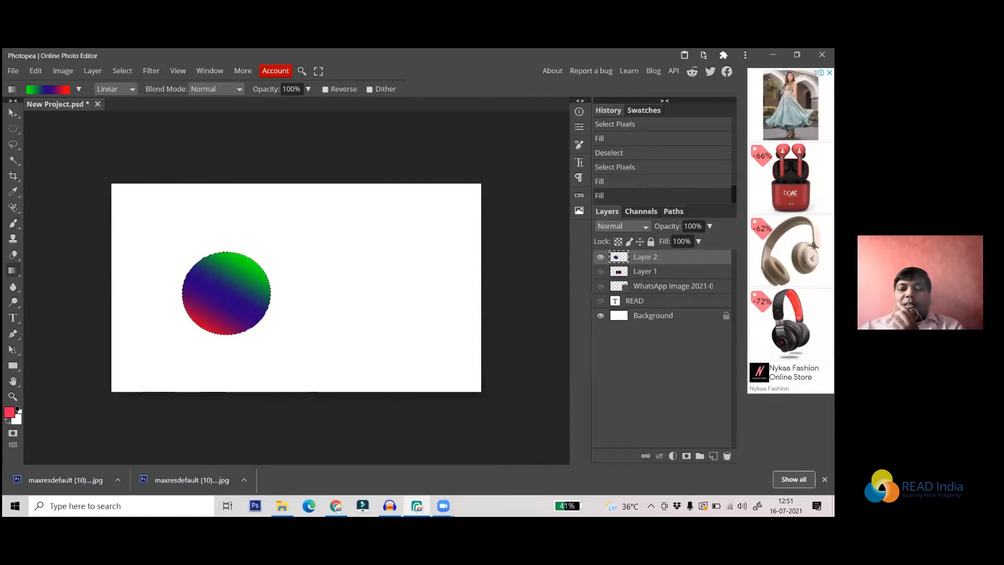
- Add a Gradient Fill adjustment layer over the selected circle and set its starting colour to violet 5325bb
left_click(673, 456)
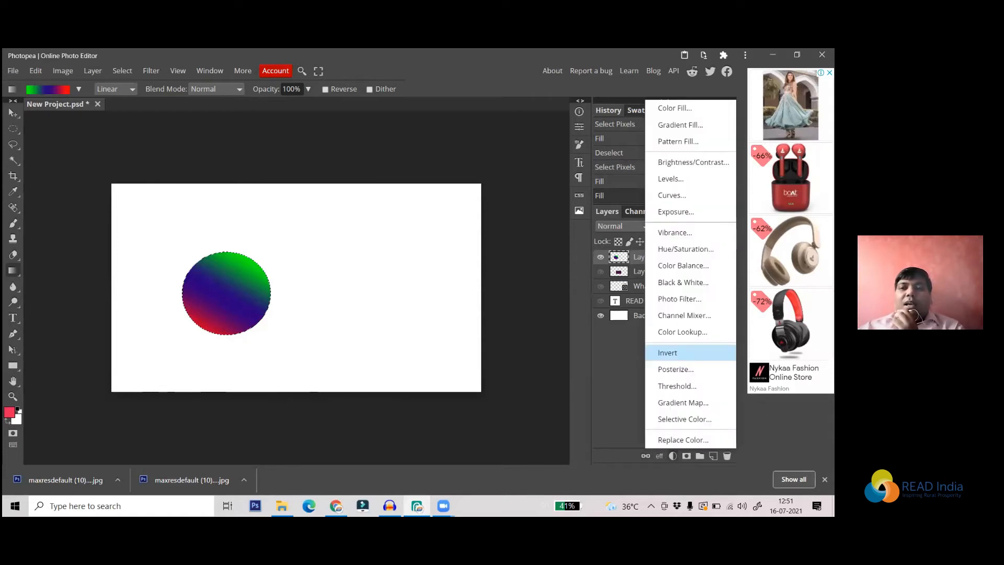
left_click(679, 125)
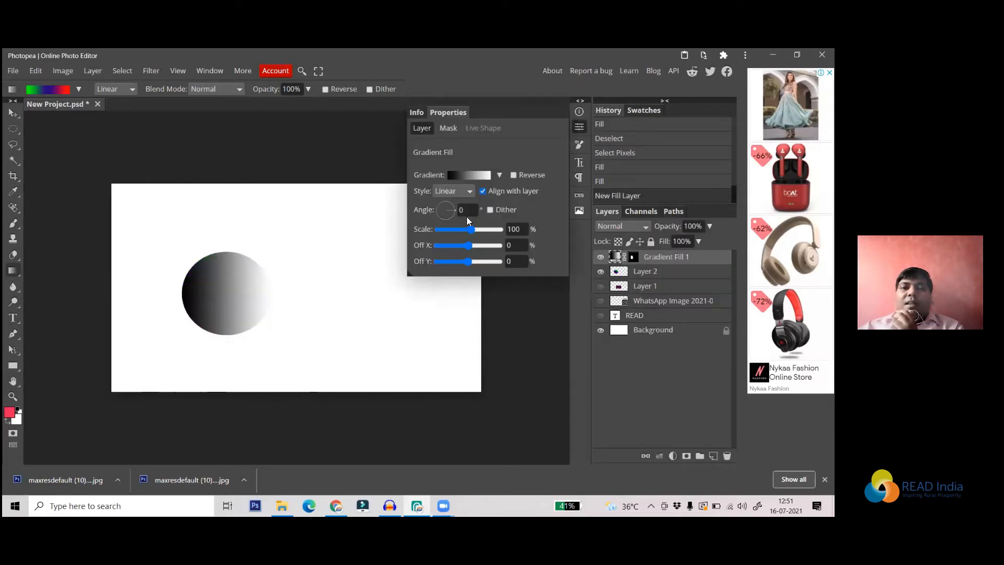
left_click(480, 176)
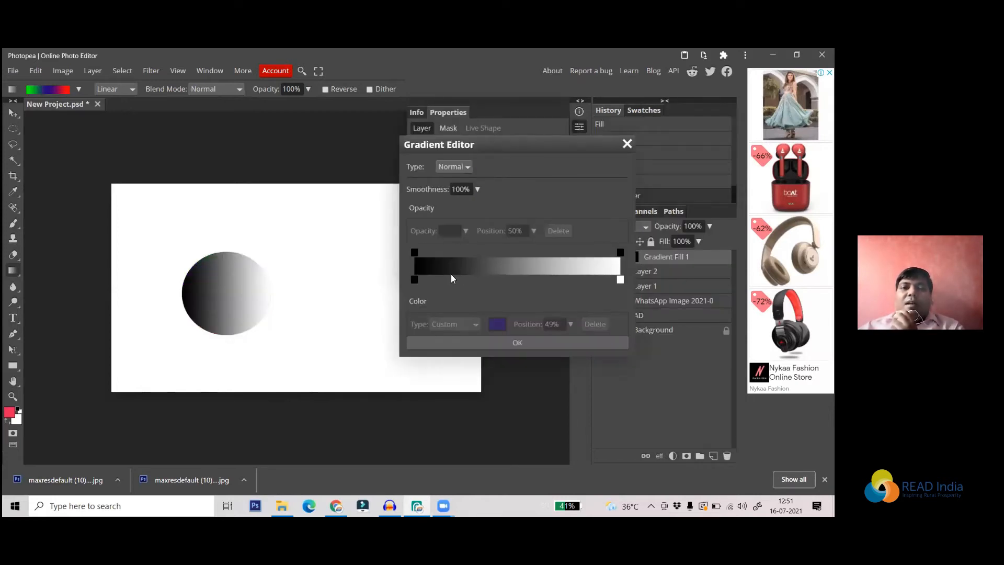
left_click(414, 281)
left_click(496, 324)
left_click(195, 208)
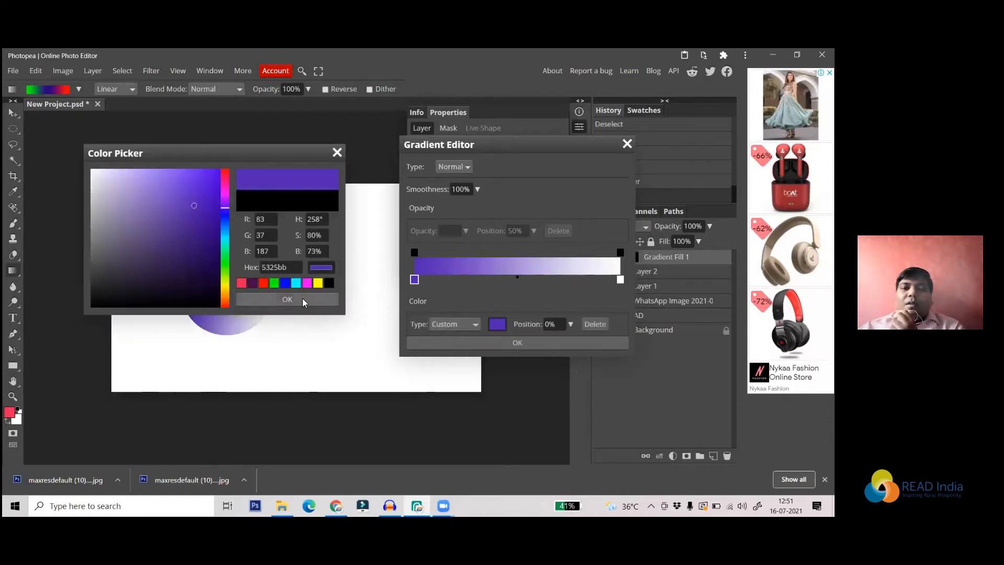
left_click(302, 298)
- Set the fill layer's gradient end colour to violet 5d22e2 and move its opacity midpoint to 42%
left_click(620, 280)
left_click(497, 325)
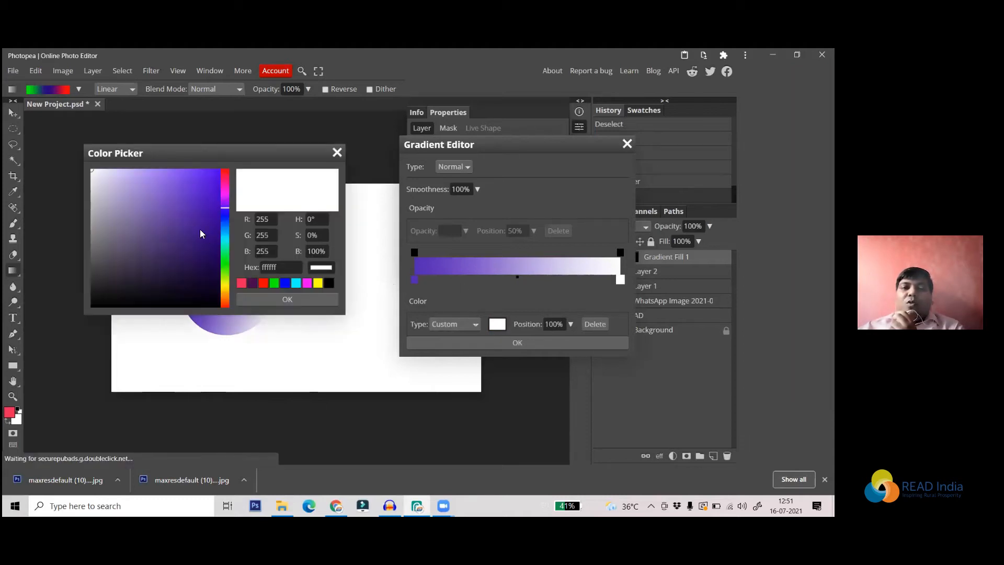
left_click(200, 184)
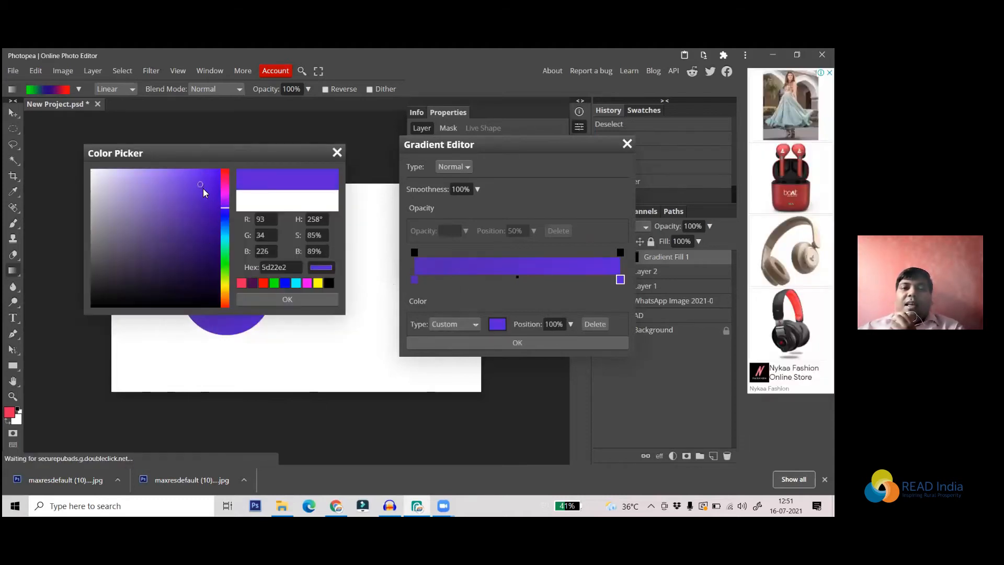
left_click(281, 298)
left_click(515, 277)
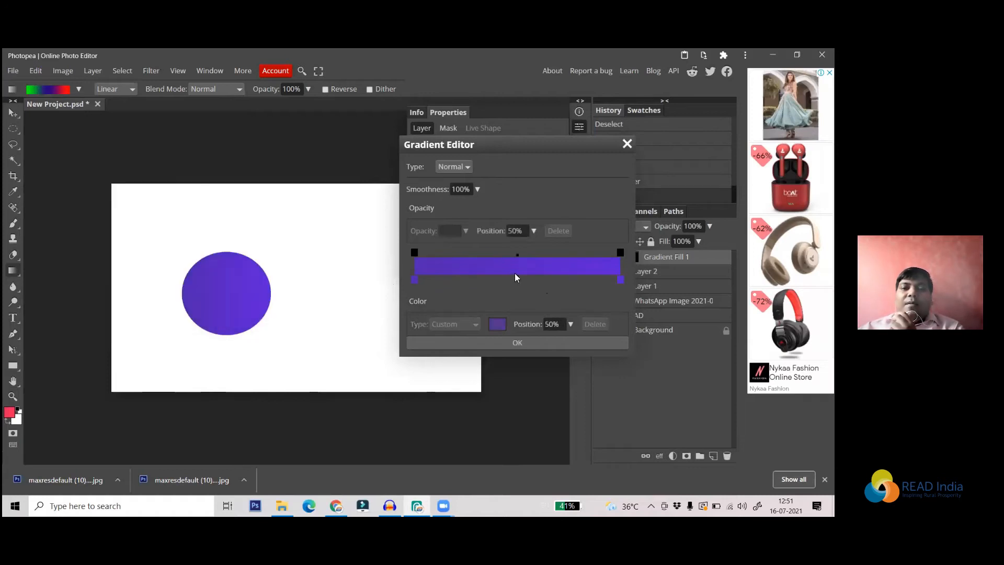
left_click(515, 256)
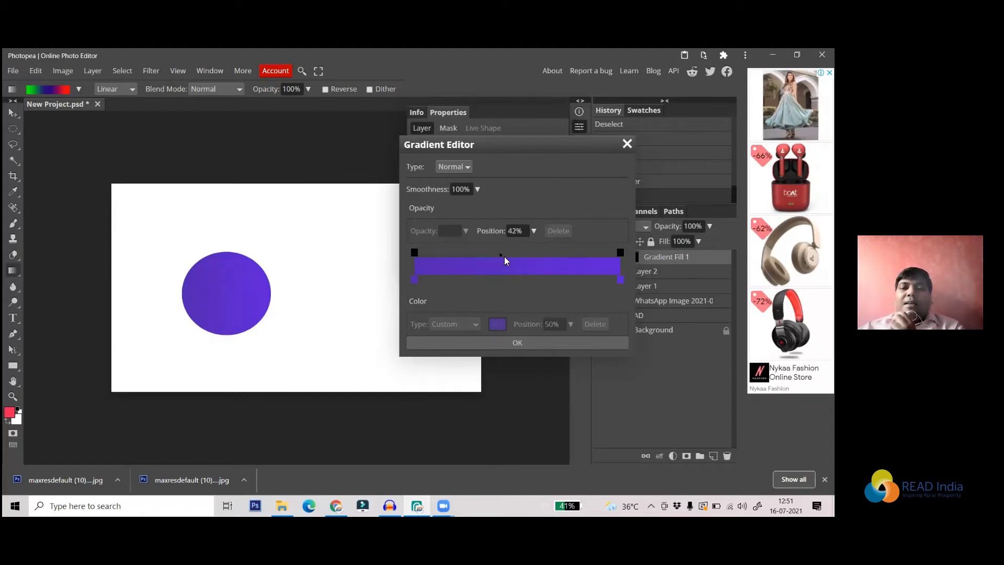
left_click(518, 343)
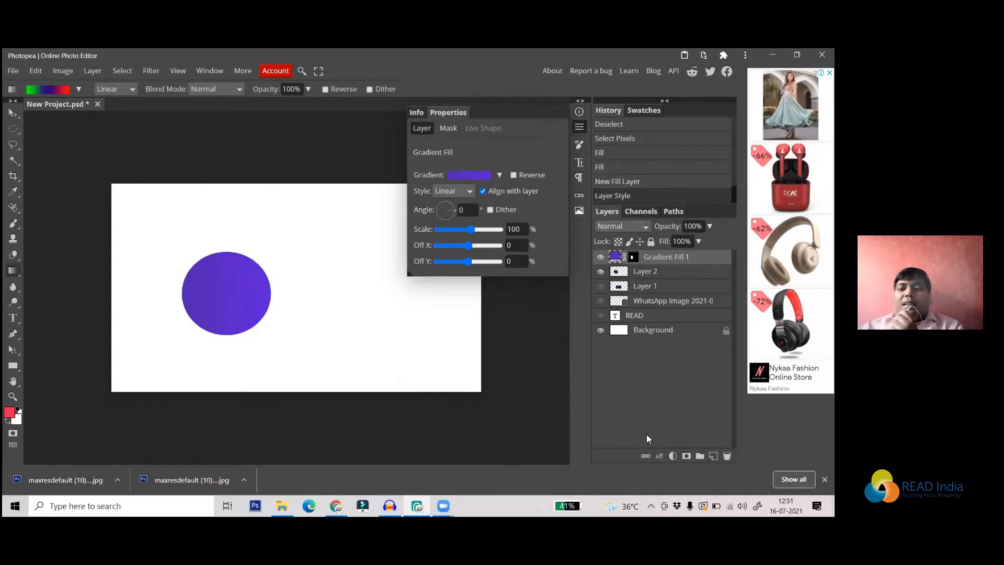
- Try a Pattern Fill adjustment layer over the whole canvas, then undo it
left_click(550, 363)
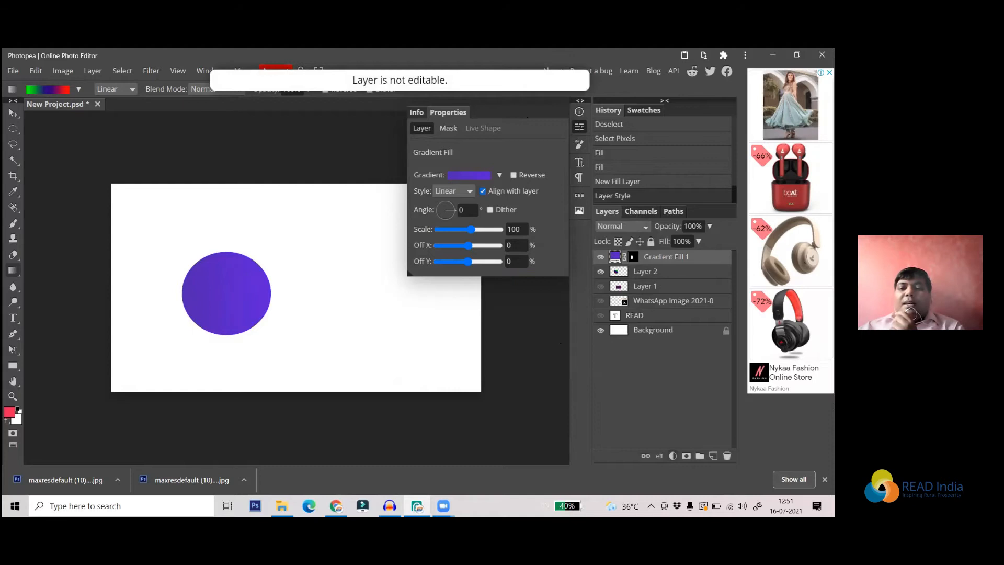
left_click(673, 455)
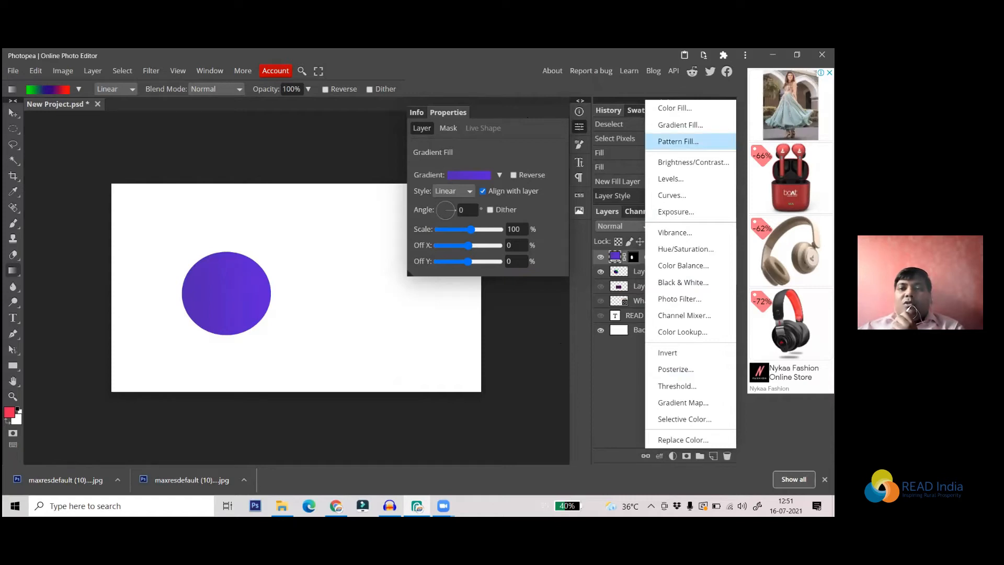
left_click(677, 141)
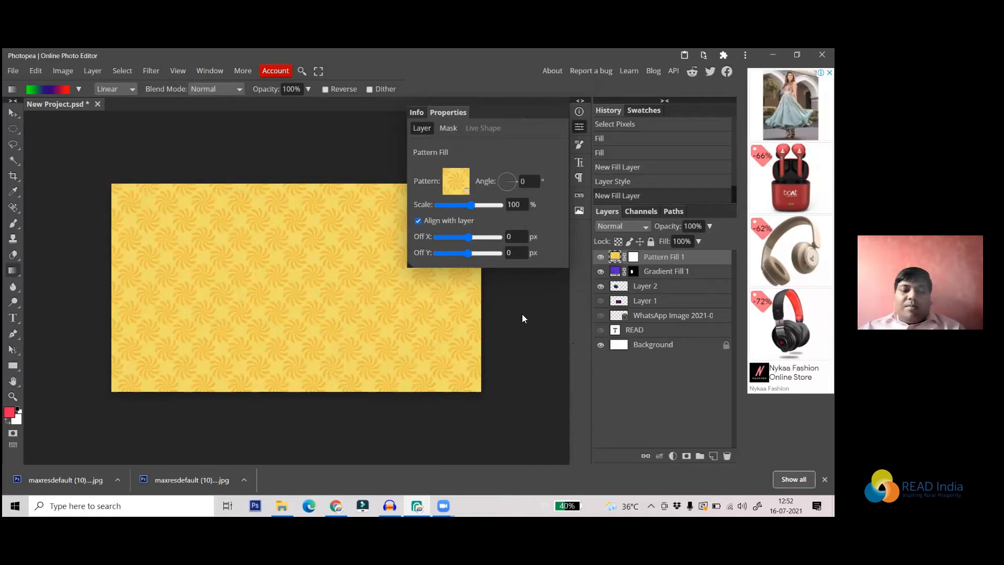
key("ctrl+z")
left_click(535, 364)
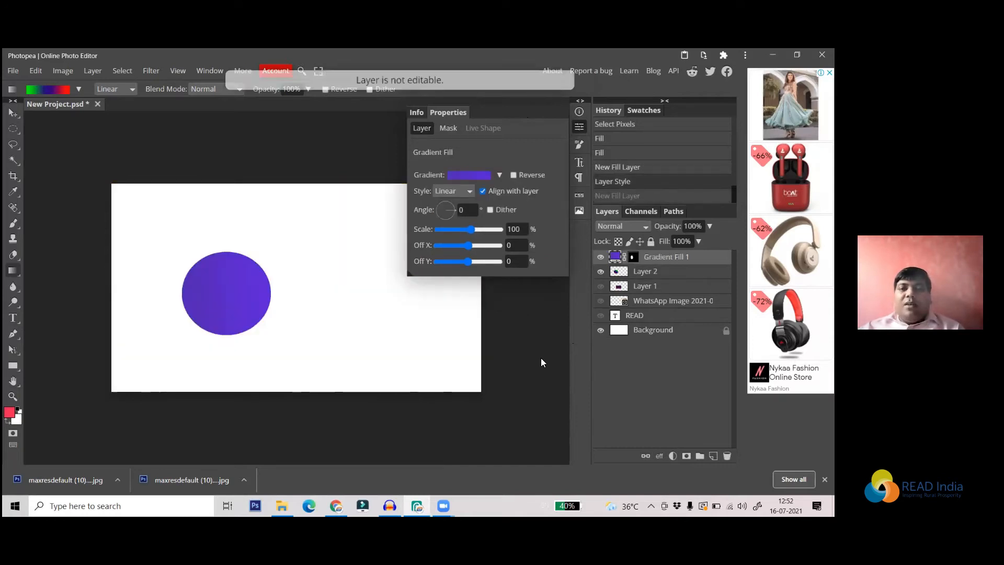
left_click(579, 196)
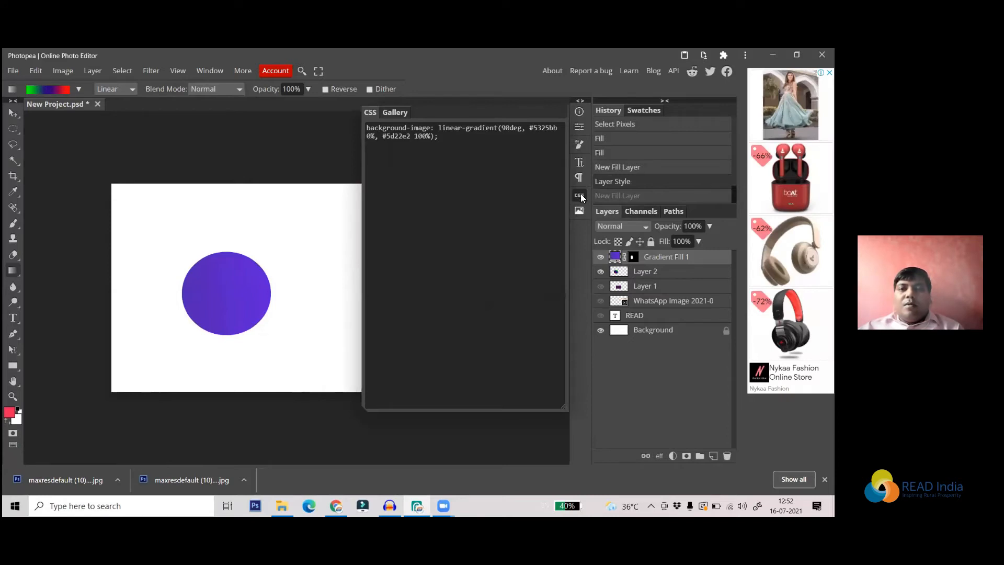
left_click(579, 195)
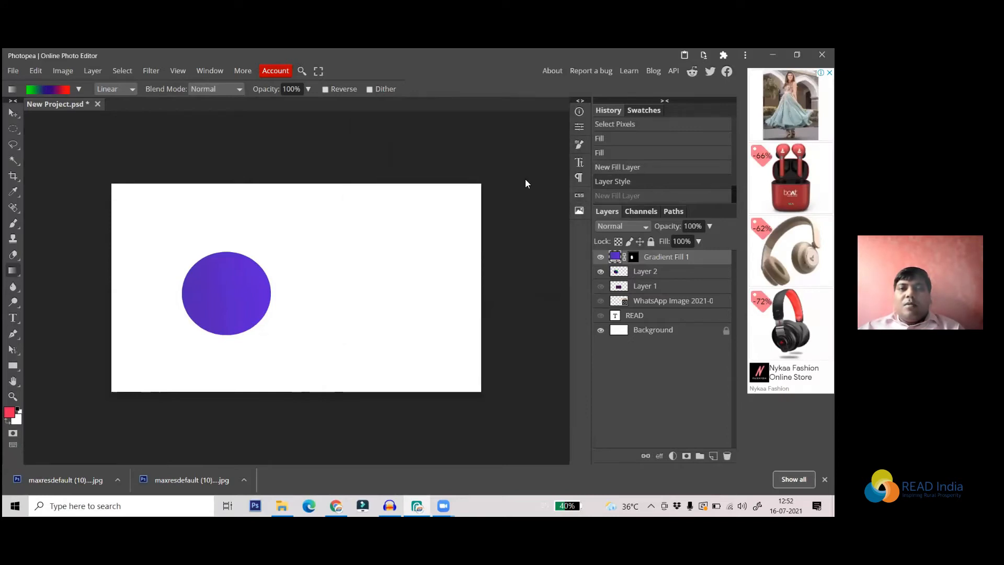
- Load the gradient fill layer's bounds as a selection, try a Pattern Fill layer inside it, then undo the fill and deselect
left_click(617, 259, "ctrl")
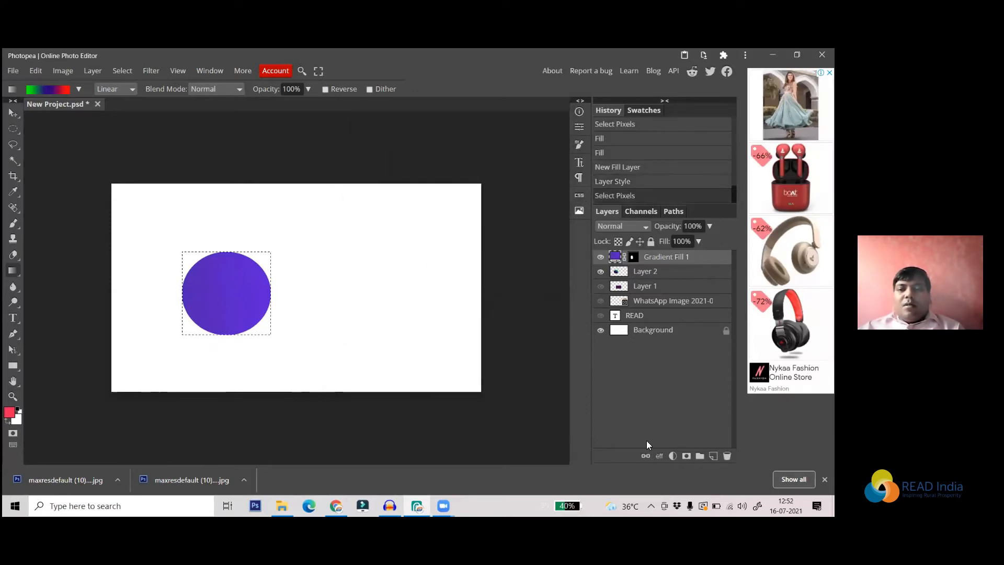
left_click(672, 456)
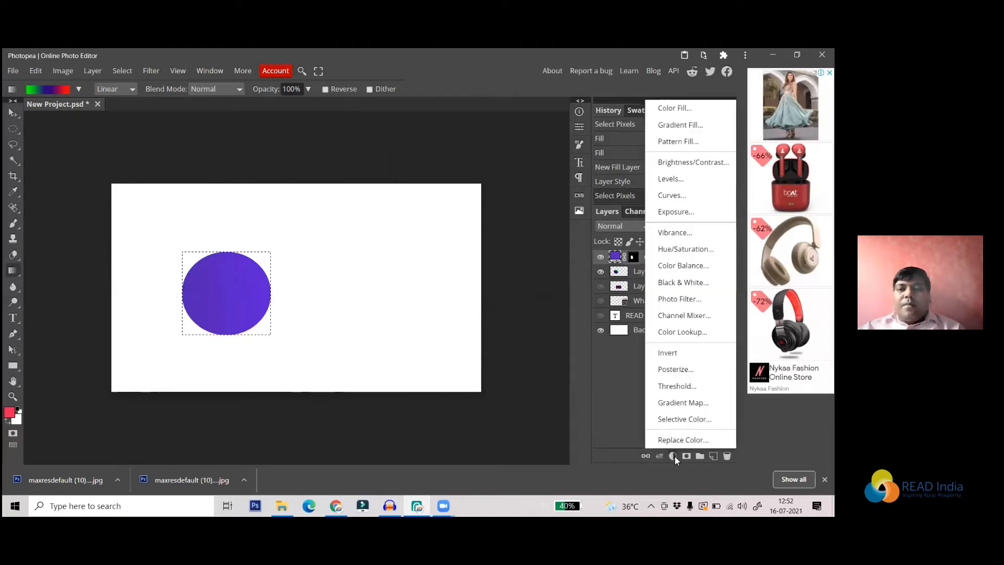
left_click(678, 141)
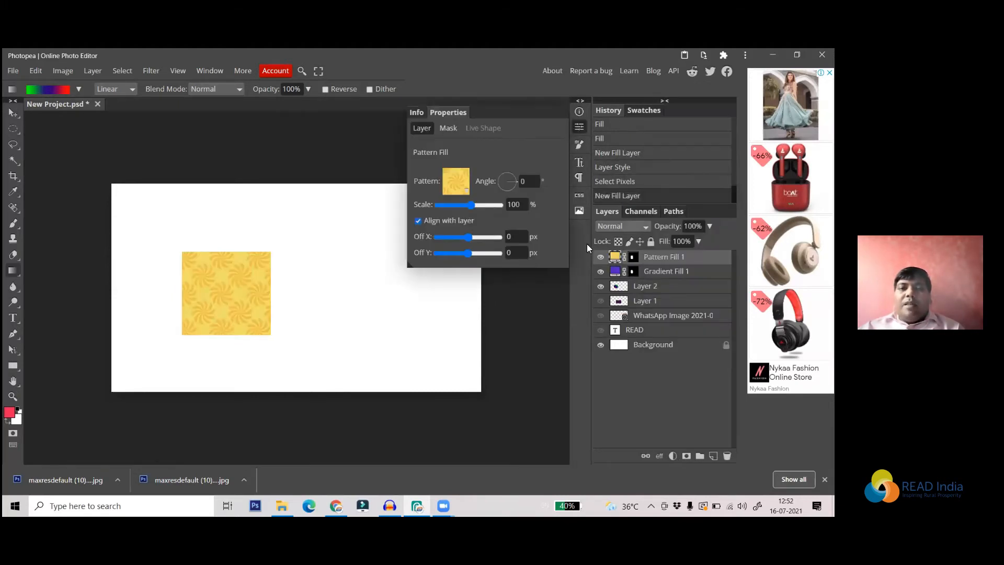
left_click(532, 315)
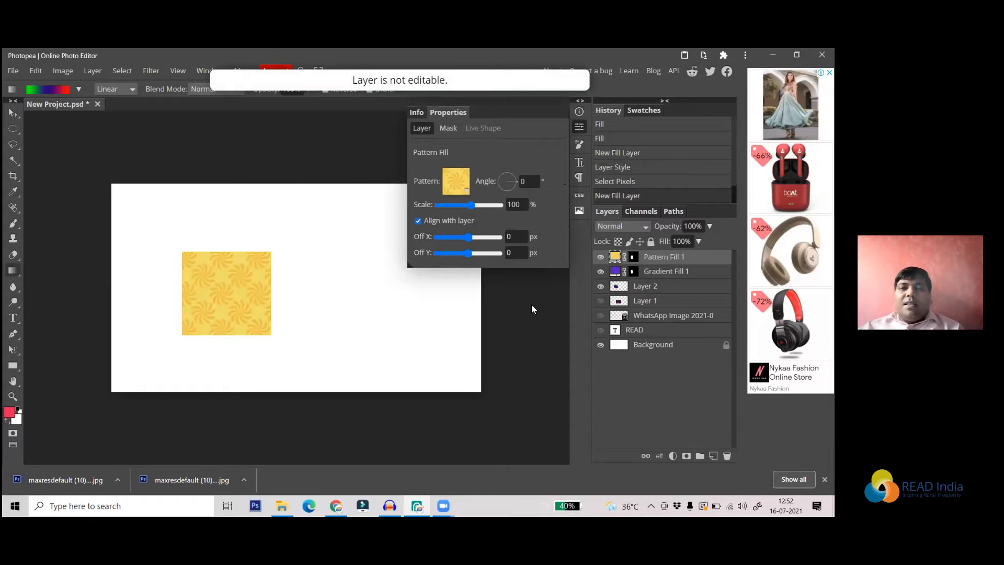
key("ctrl+z")
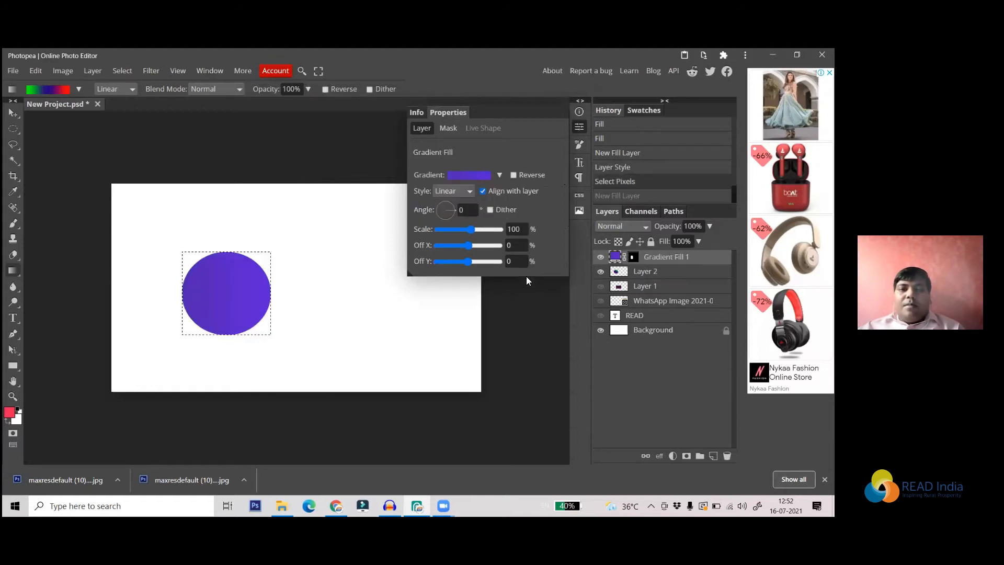
left_click(528, 323)
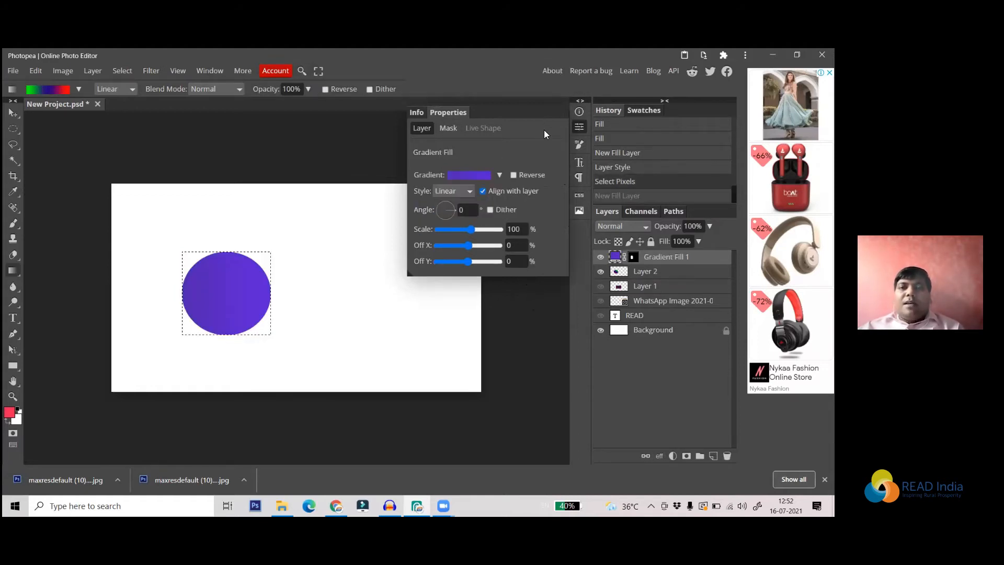
left_click(579, 195)
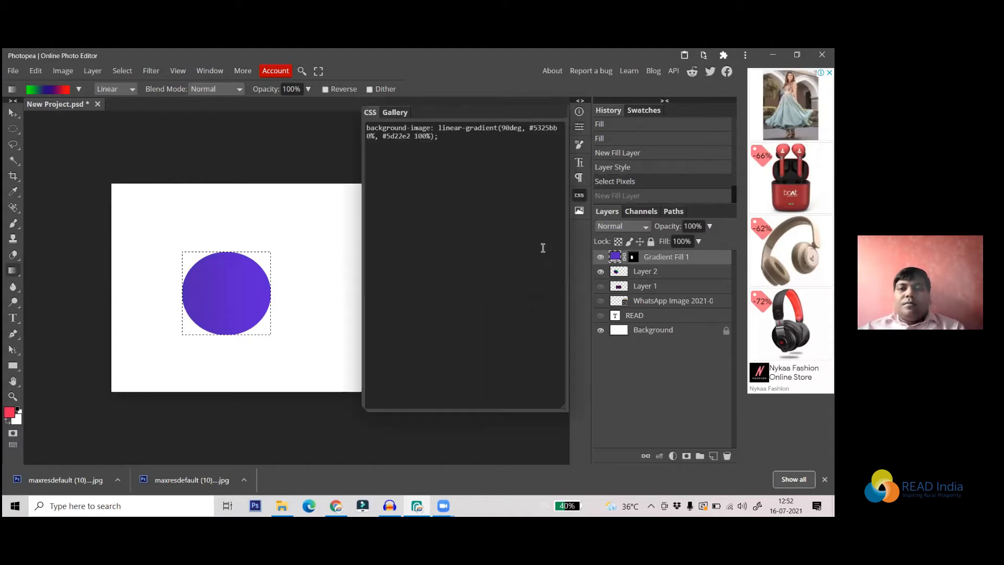
left_click(581, 195)
left_click(544, 174)
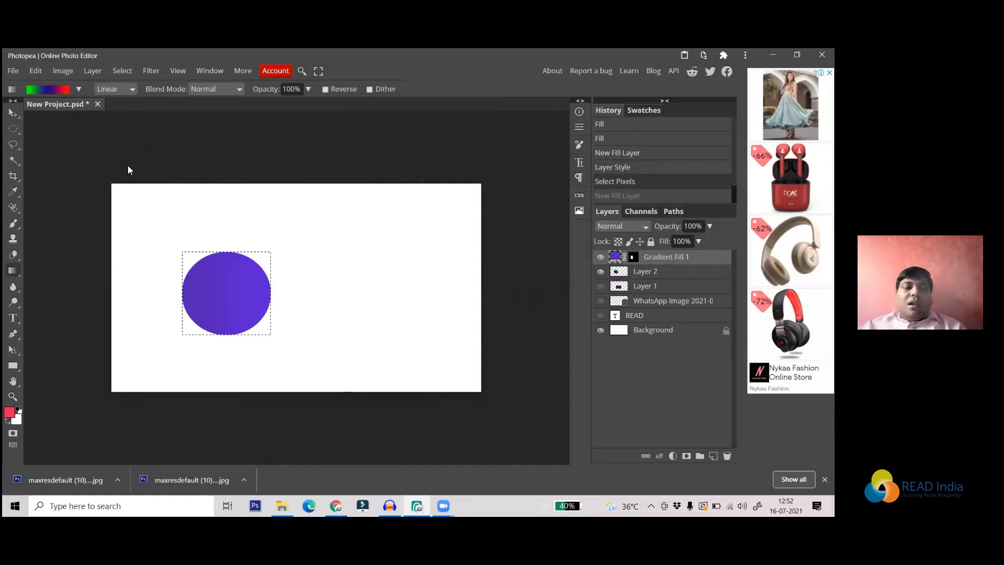
key("ctrl+d")
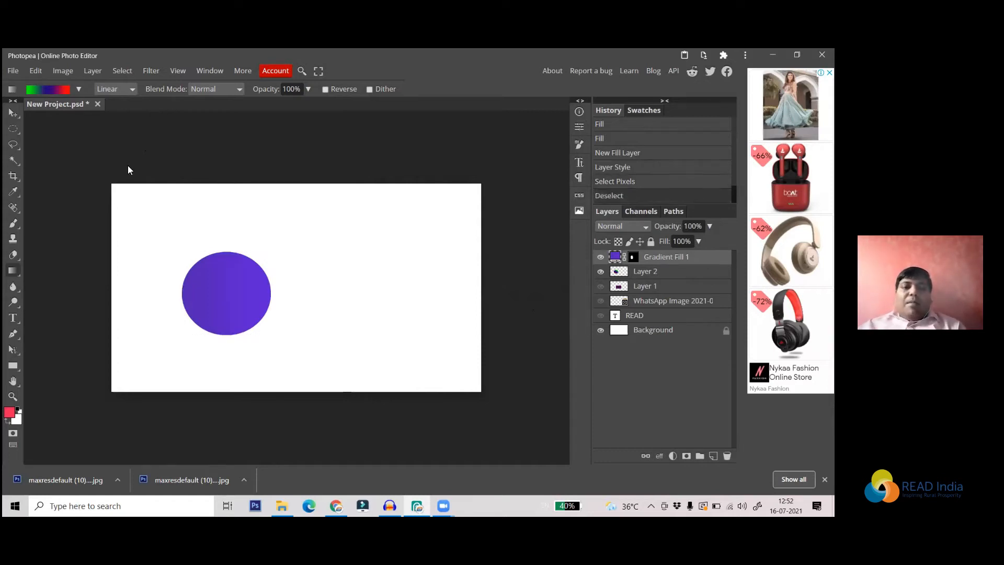
- Delete the Gradient Fill 1 layer and all remaining layers above the Background
left_click(600, 256)
left_click(601, 257)
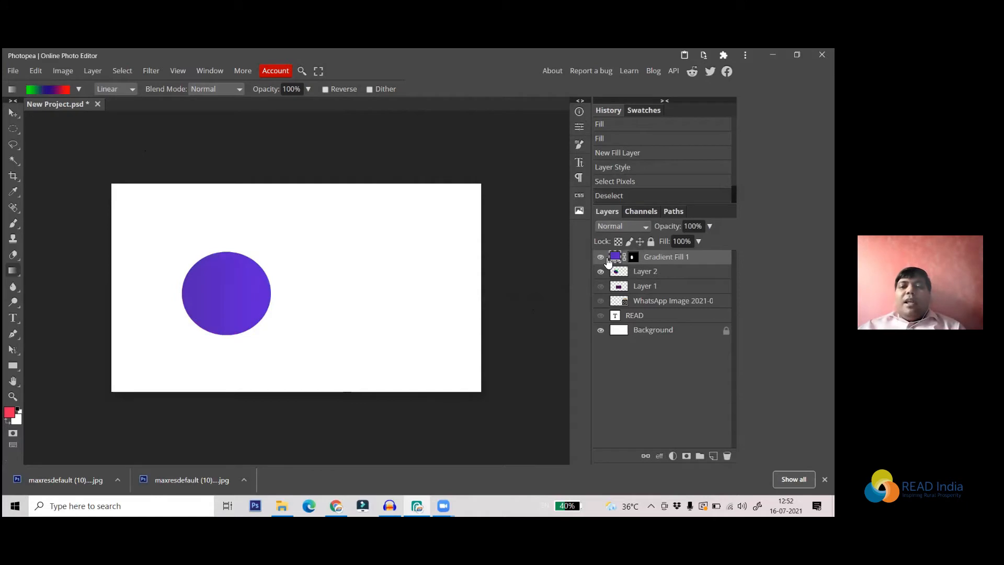
key("Delete")
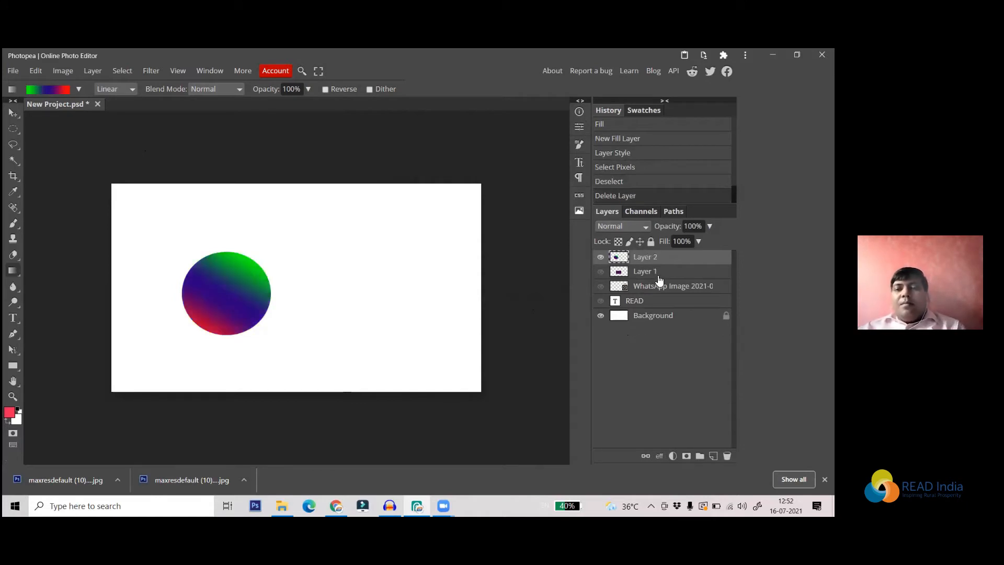
left_click(644, 301, "shift")
key("Delete")
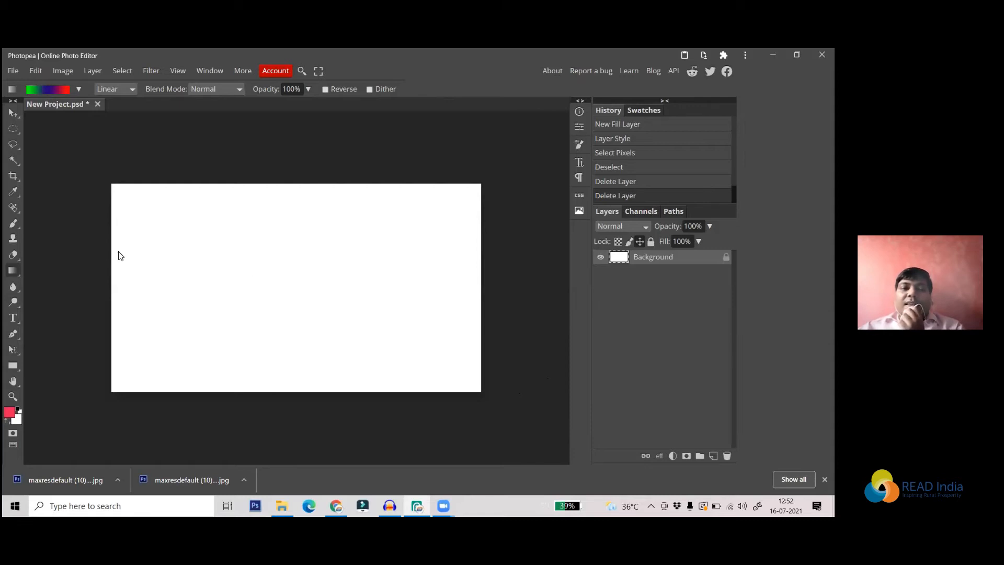
- Draw a circular selection in the canvas's left half on the Background layer, fill it with the pinkish-red foreground colour and deselect
left_click(13, 128)
left_click_drag(146, 233, 231, 319)
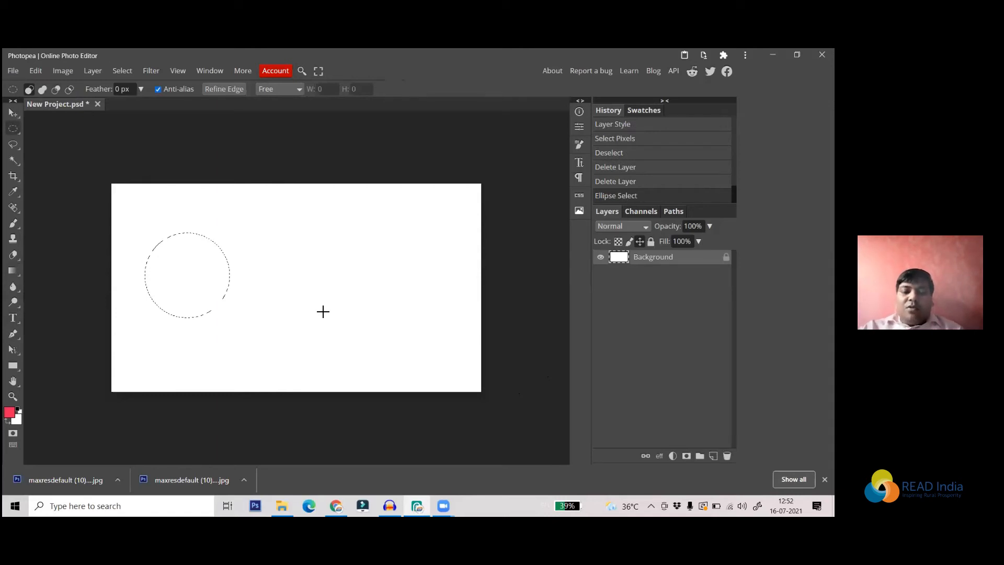
key("alt+BackSpace")
key("ctrl+d")
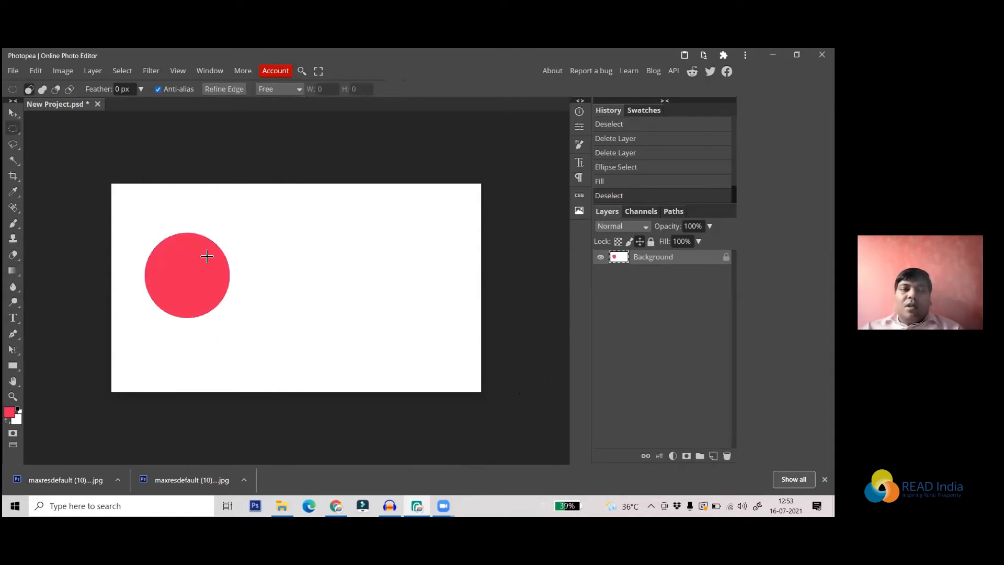
- Draw a rectangular selection to the right of the circle, fill it with the foreground colour on the Background layer and deselect
right_click(19, 134)
left_click(44, 127)
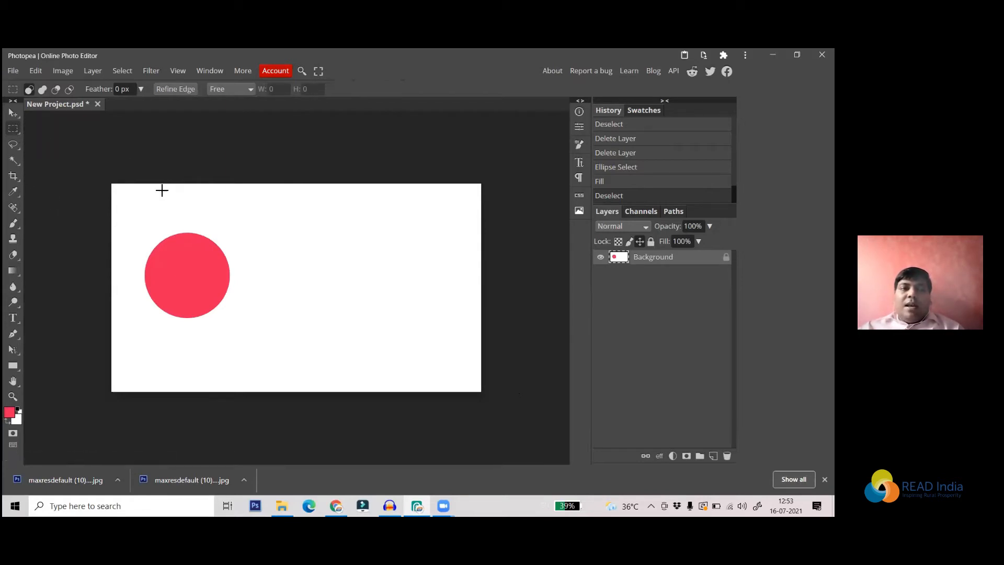
left_click_drag(314, 239, 433, 292)
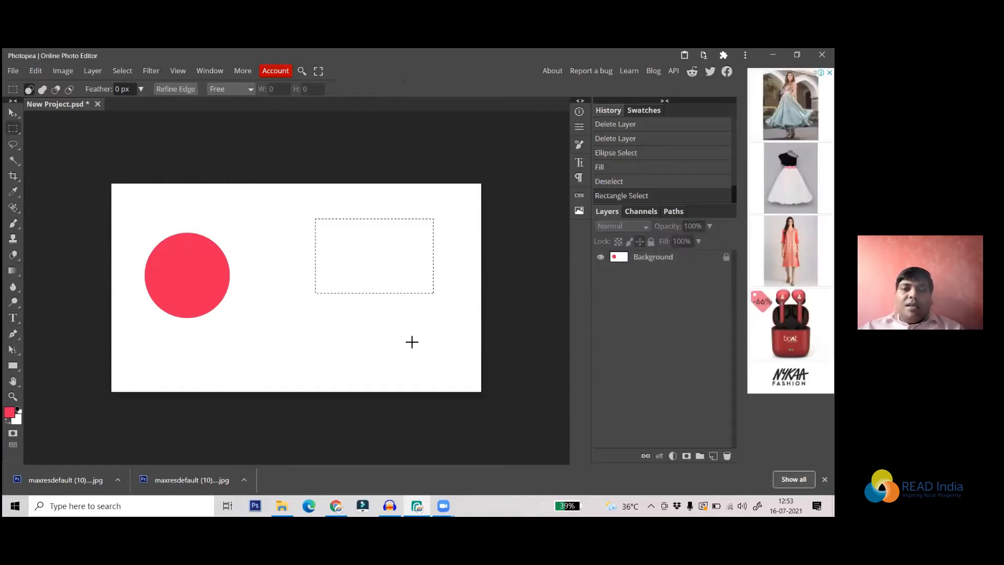
key("alt+BackSpace")
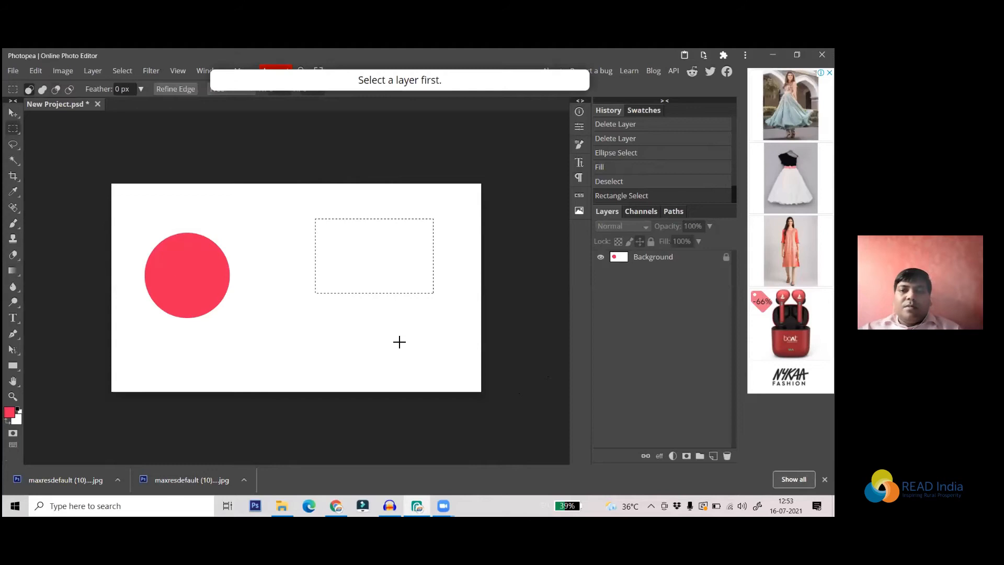
left_click(660, 261)
key("alt+BackSpace")
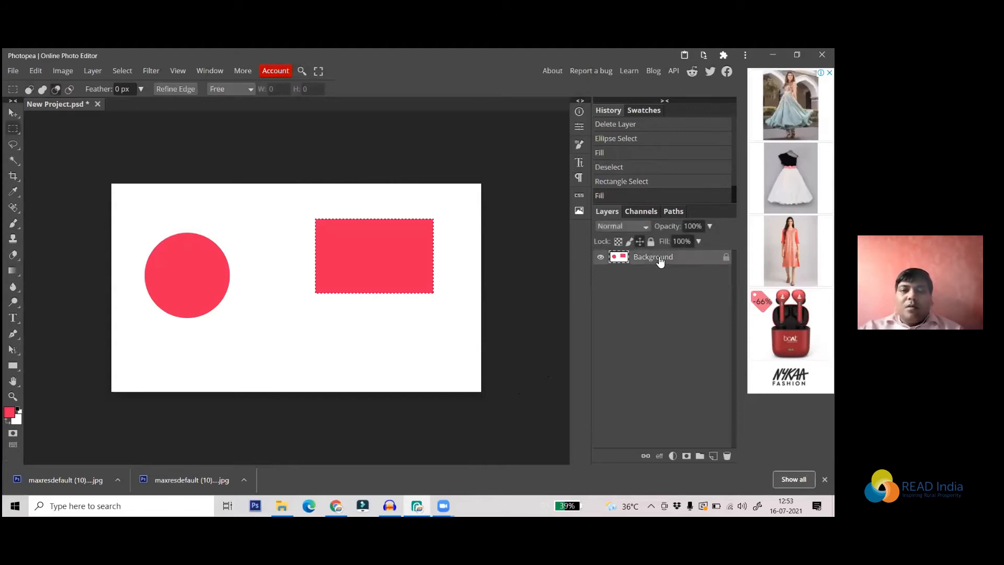
key("ctrl+d")
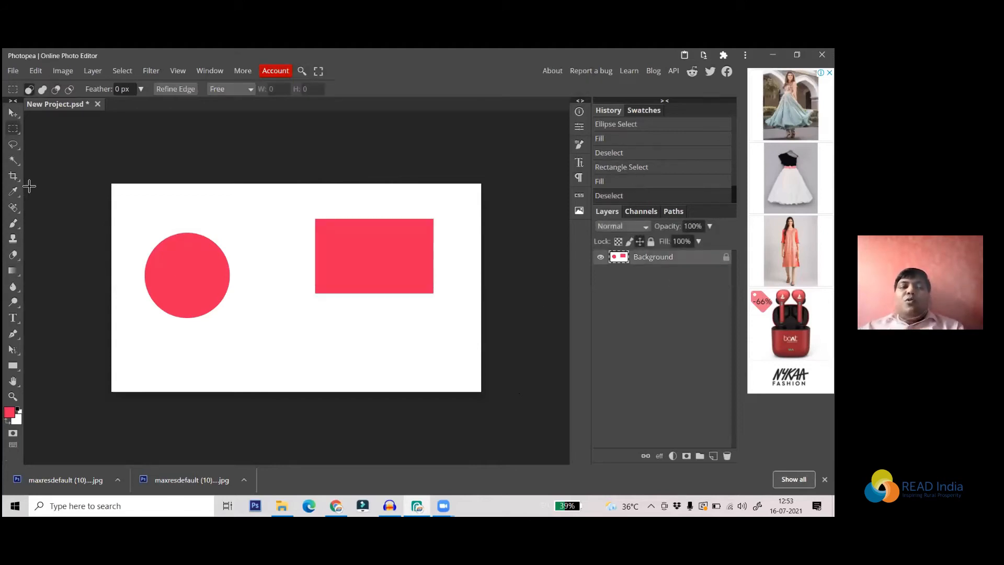
- Try to move the circle and the rectangle separately on the locked Background layer
left_click(13, 114)
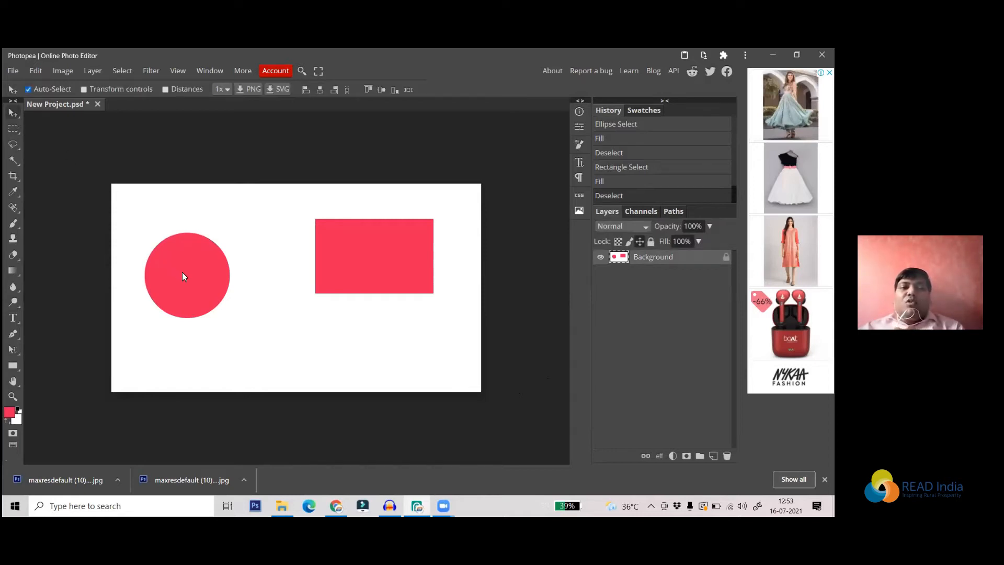
left_click(232, 288)
left_click_drag(334, 281, 359, 365)
left_click_drag(387, 276, 418, 321)
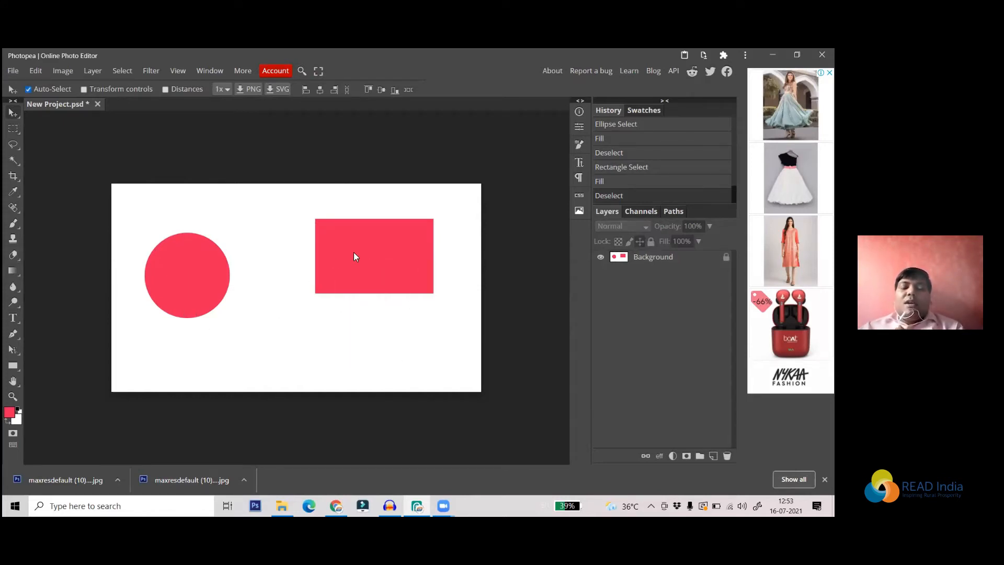
left_click_drag(184, 282, 289, 299)
left_click_drag(372, 256, 423, 339)
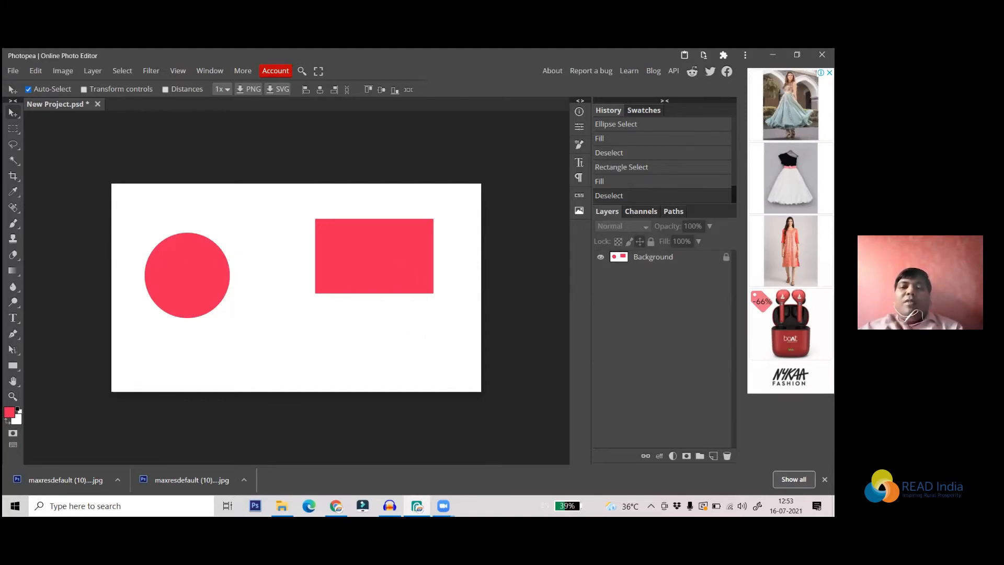
double_click(680, 257)
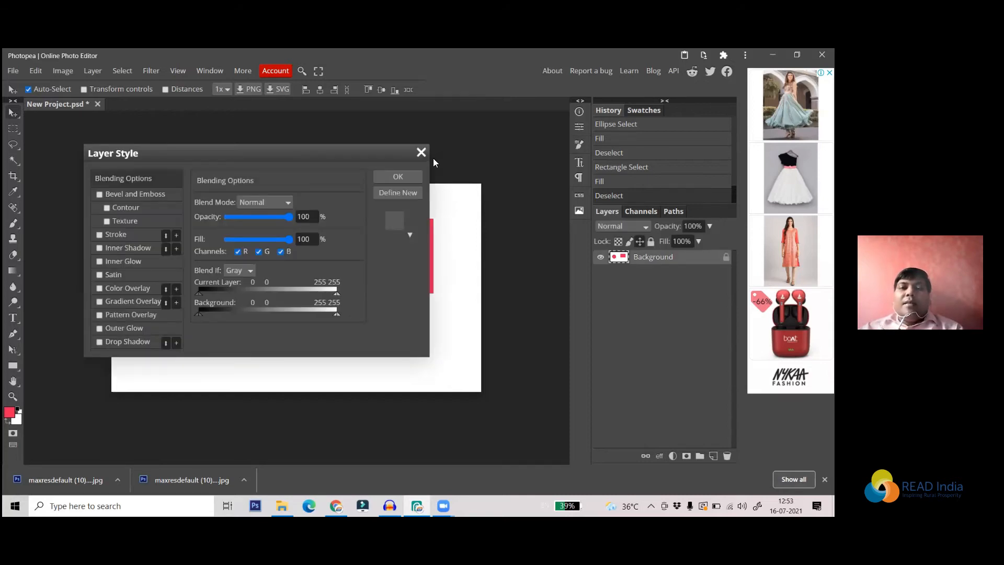
left_click(424, 153)
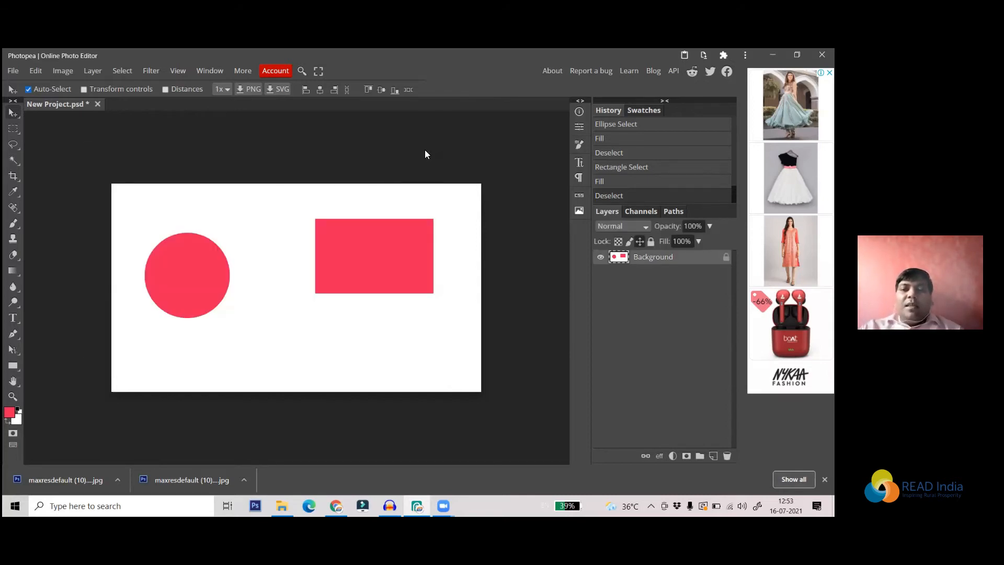
- Duplicate the Background layer and hide the original, then try moving the shapes on the copy
key("ctrl+j")
left_click(600, 272)
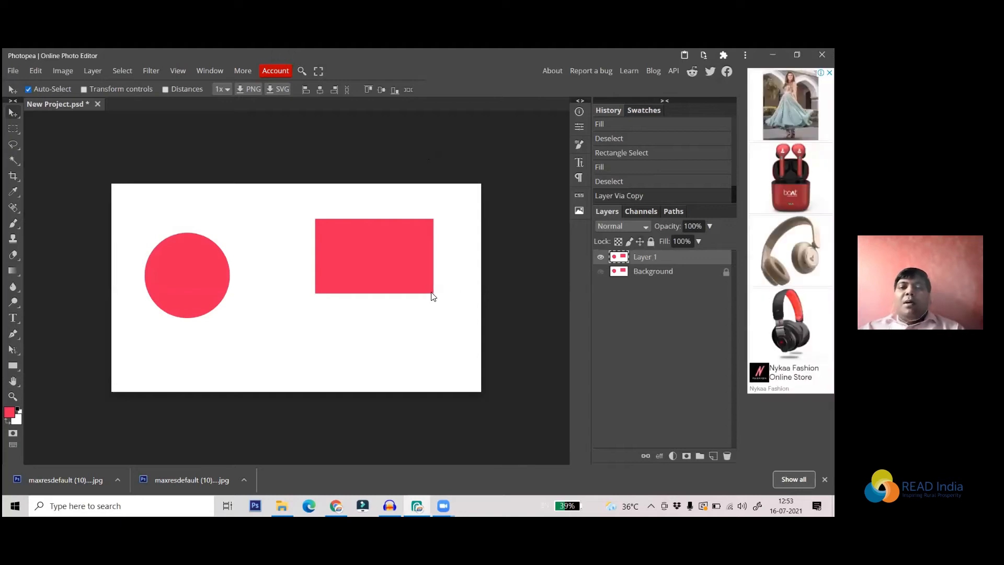
left_click_drag(334, 316, 270, 322)
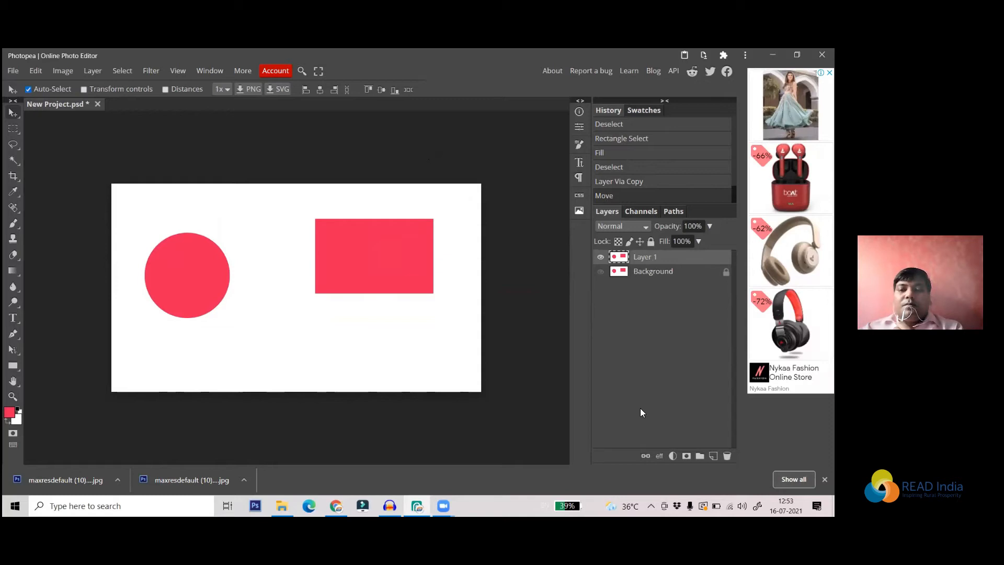
- Add a new empty layer above Layer 1
left_click(532, 272)
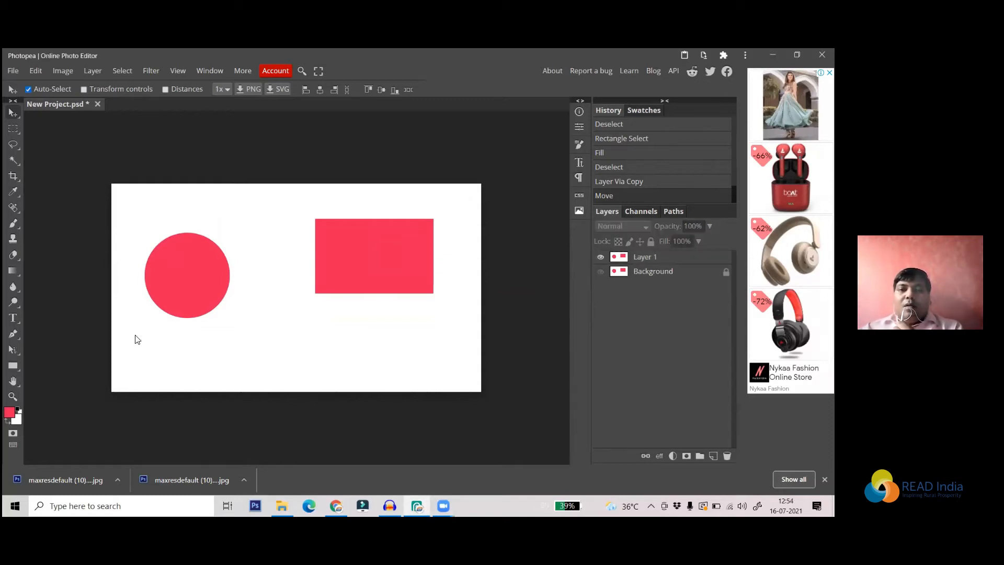
left_click(577, 361)
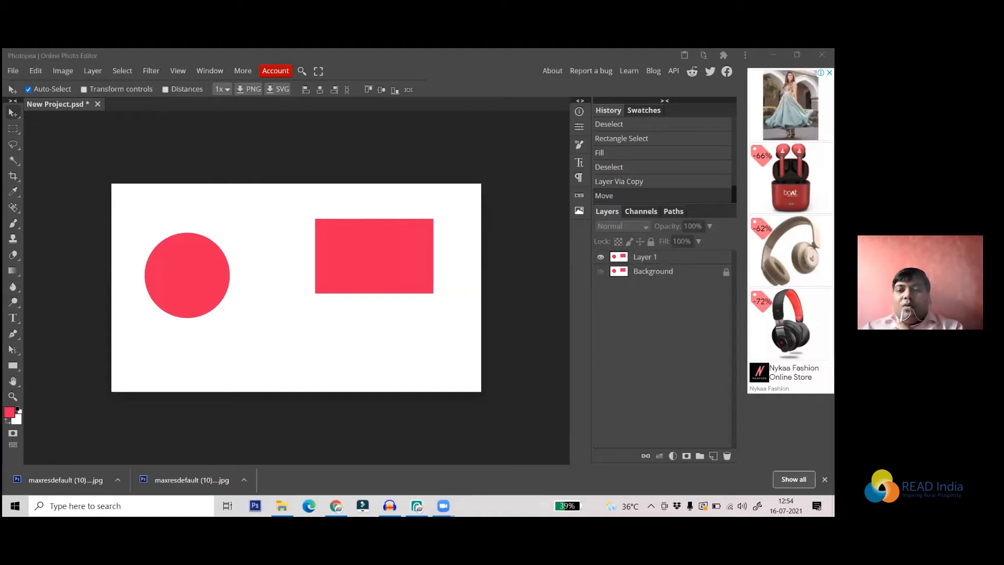
left_click(713, 456)
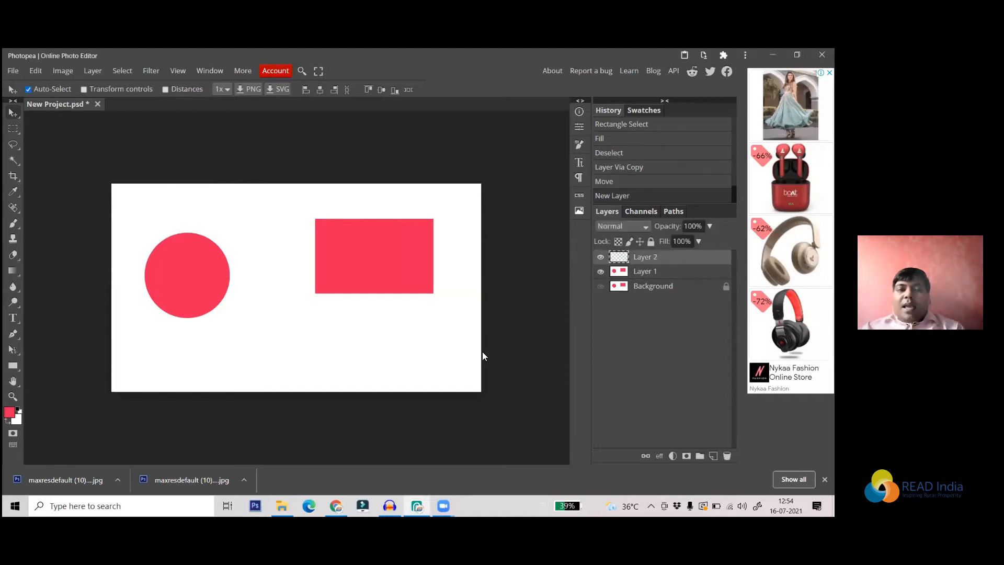
- Swap the foreground and background colours and fill Layer 2 completely with white
key("x")
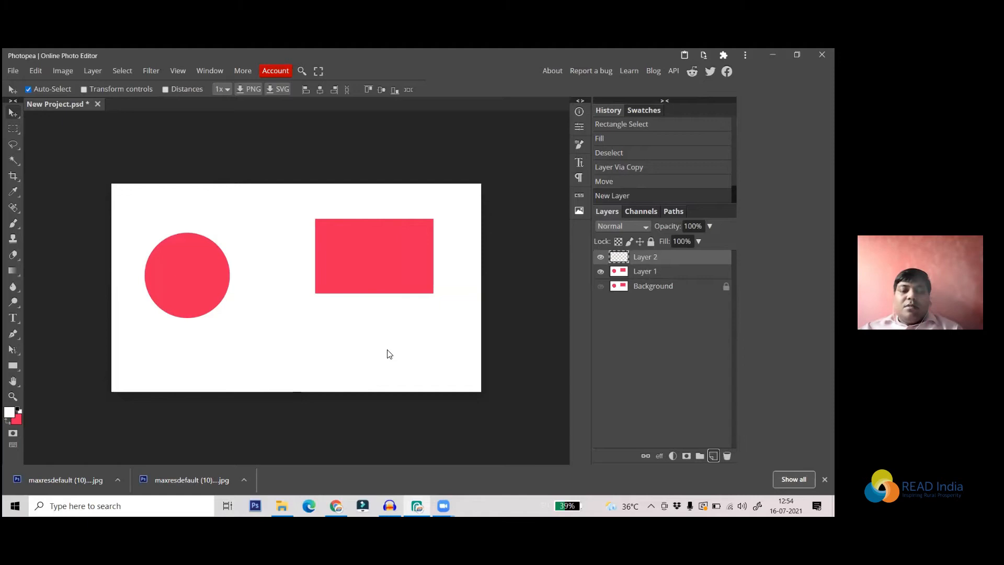
key("alt+BackSpace")
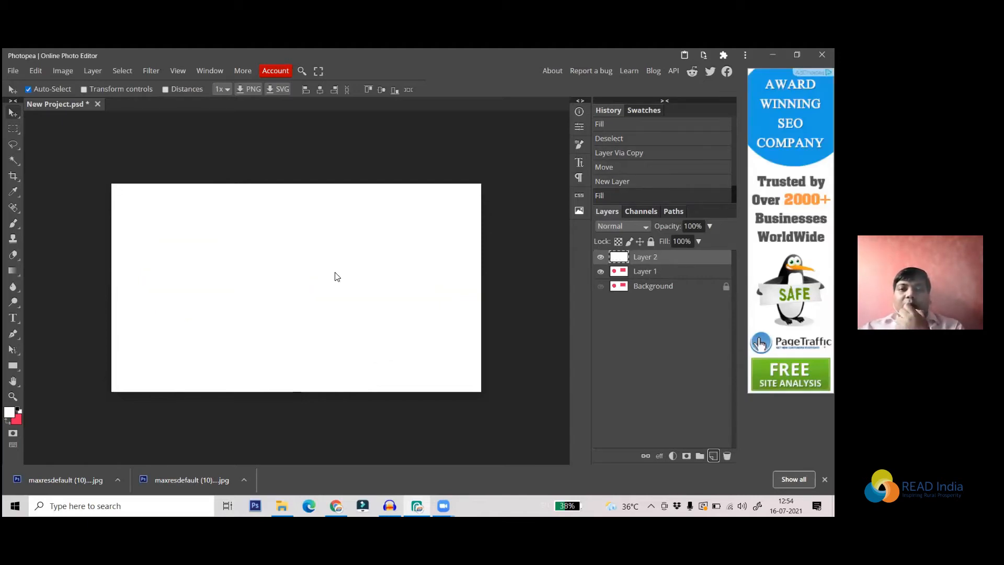
- Add a new layer above Layer 2, make an elliptical selection in the canvas's left half, fill it with the pink-red swatch colour and deselect
left_click(21, 131)
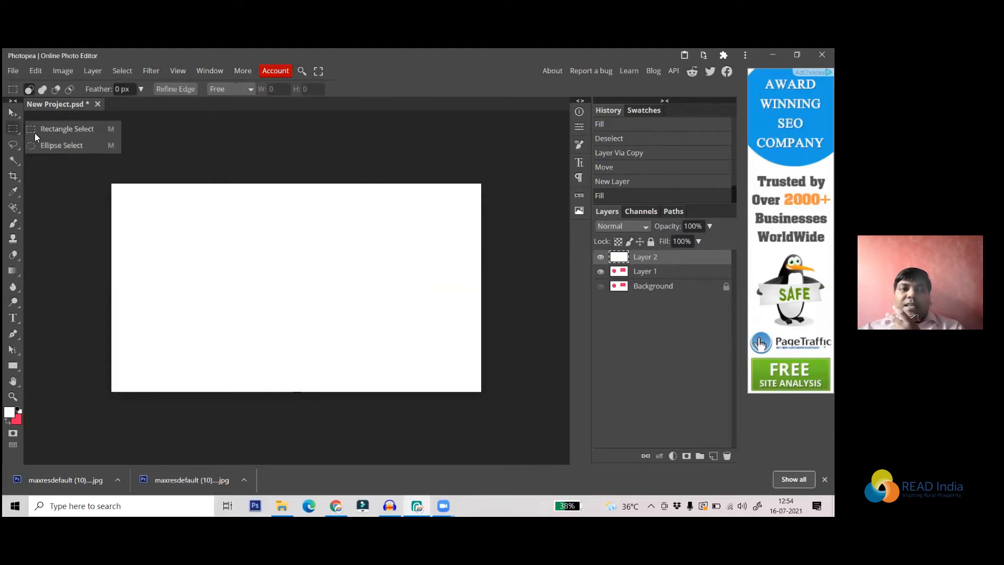
left_click(51, 145)
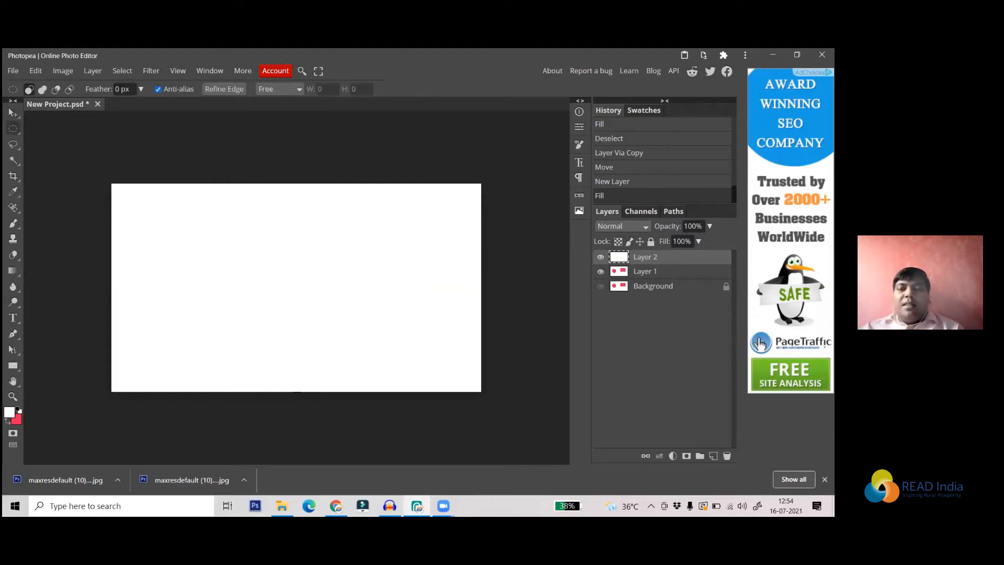
key("ctrl+shift+n")
left_click_drag(156, 264, 237, 350)
key("x")
key("alt+BackSpace")
key("ctrl+d")
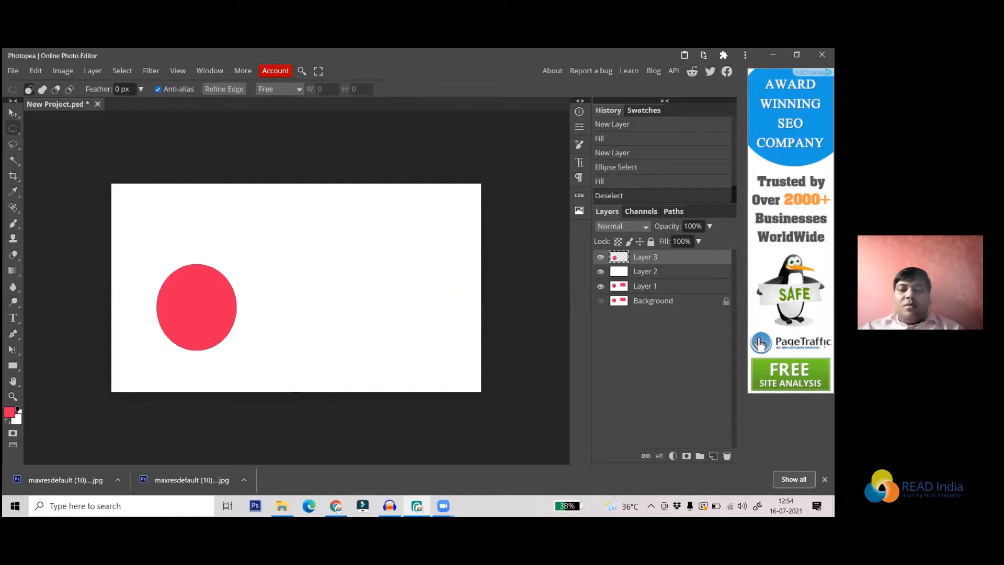
- Add another new layer, make a rectangular selection to the right of the circle, fill it with the foreground colour and deselect
key("ctrl+shift+n")
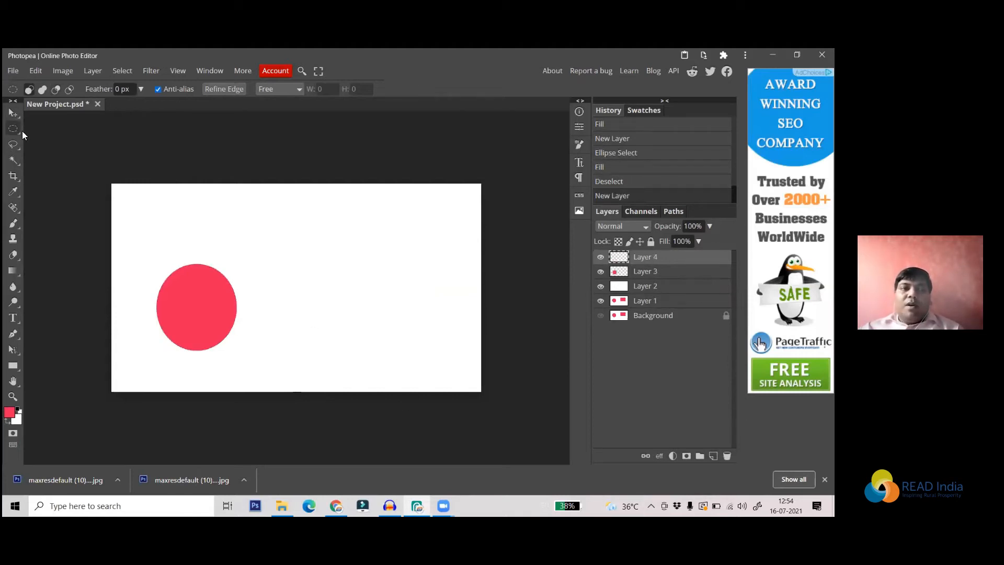
right_click(15, 132)
left_click(46, 128)
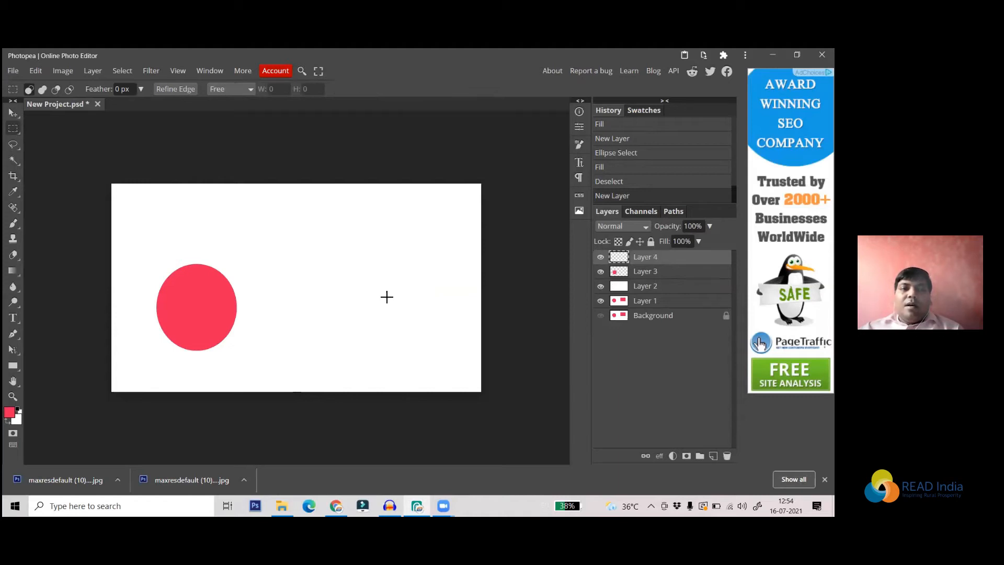
left_click_drag(315, 255, 426, 320)
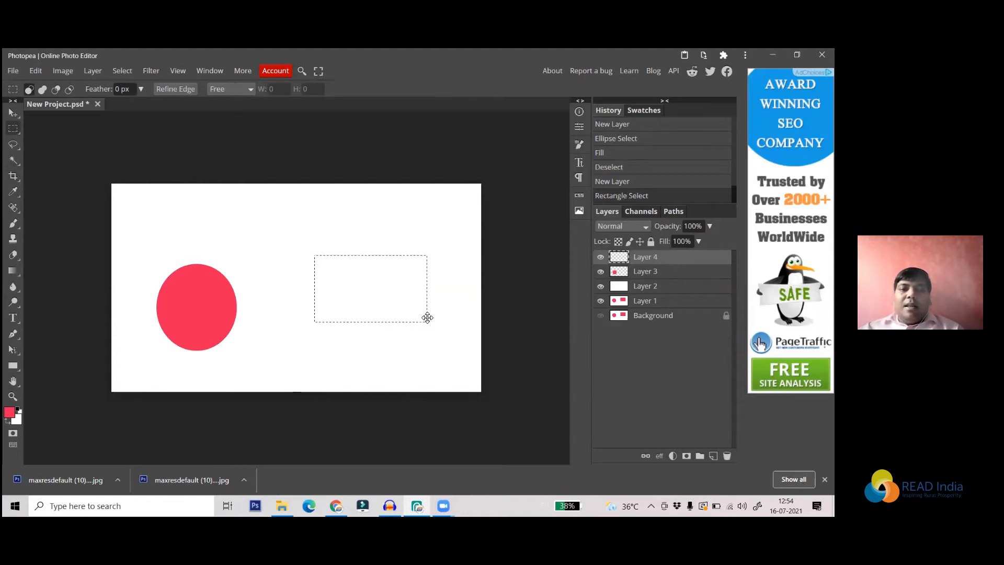
key("alt+BackSpace")
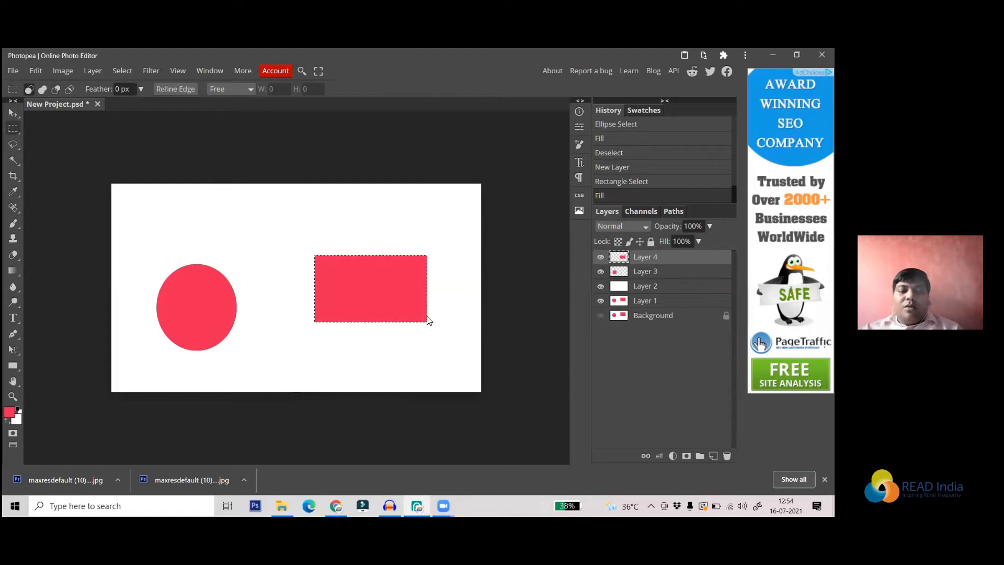
key("ctrl+d")
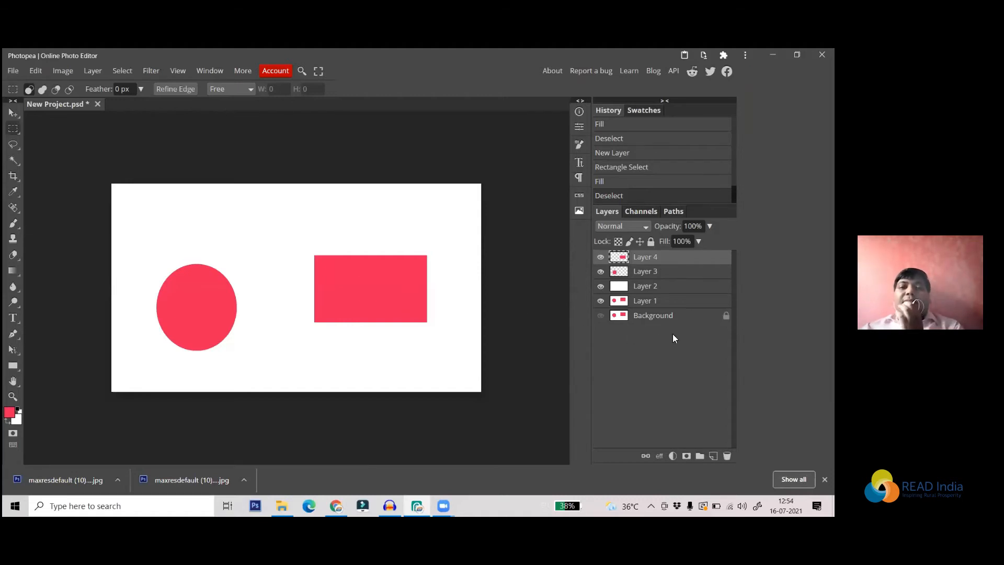
- Hide Layers 2, 3 and 4 to compare them with Layer 1, and show them again
left_click(600, 286)
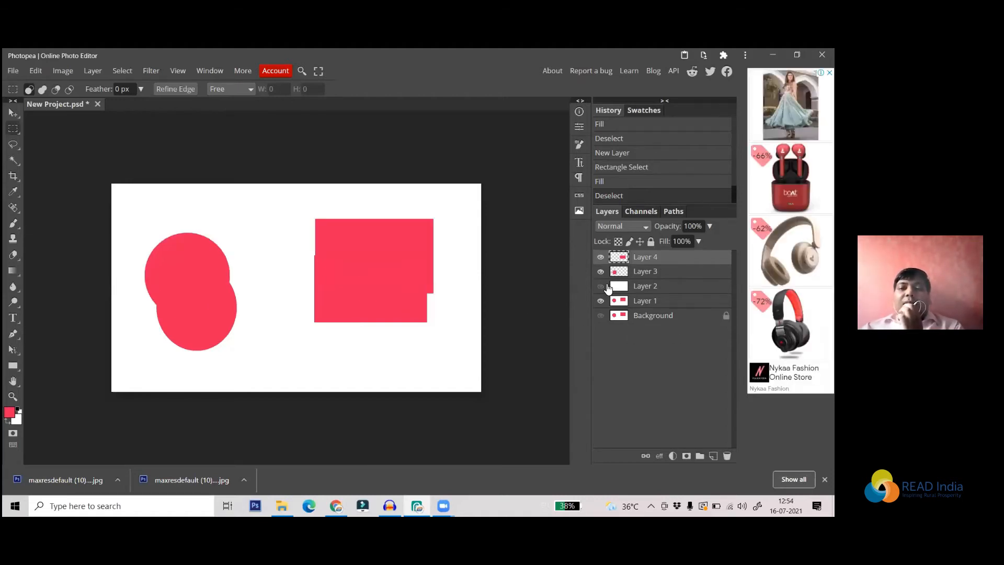
left_click(600, 271)
left_click(600, 257)
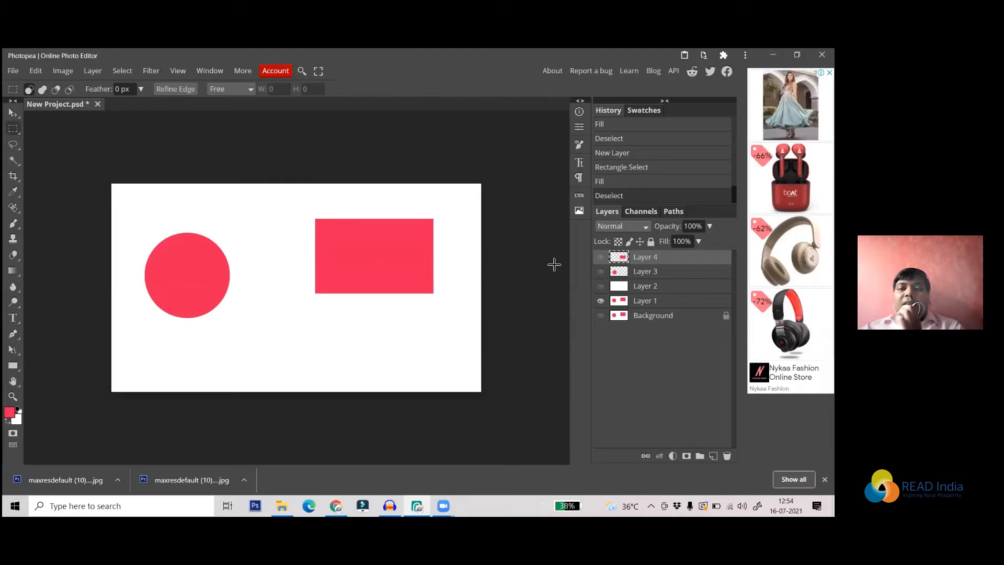
left_click(601, 286)
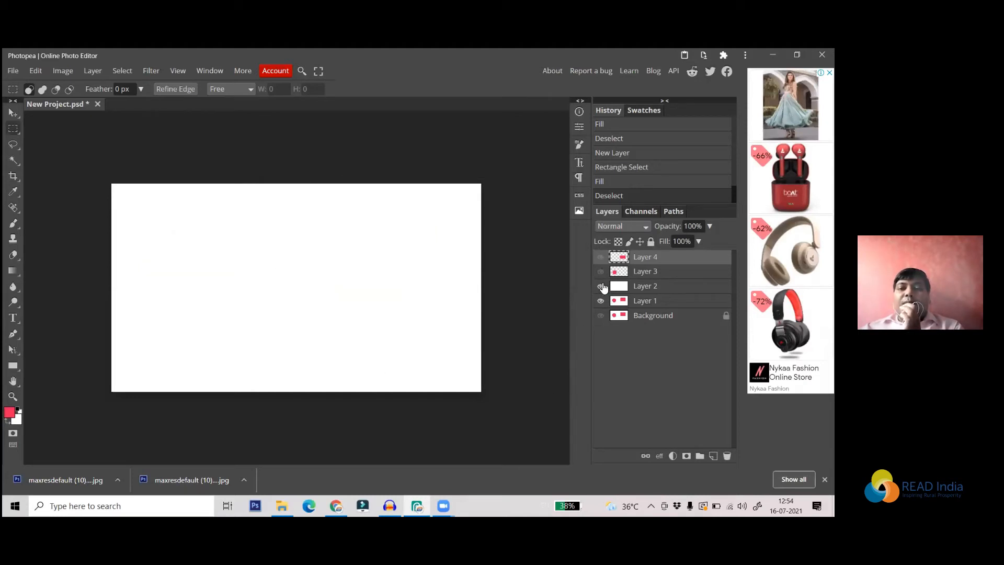
left_click(601, 272)
left_click(600, 256)
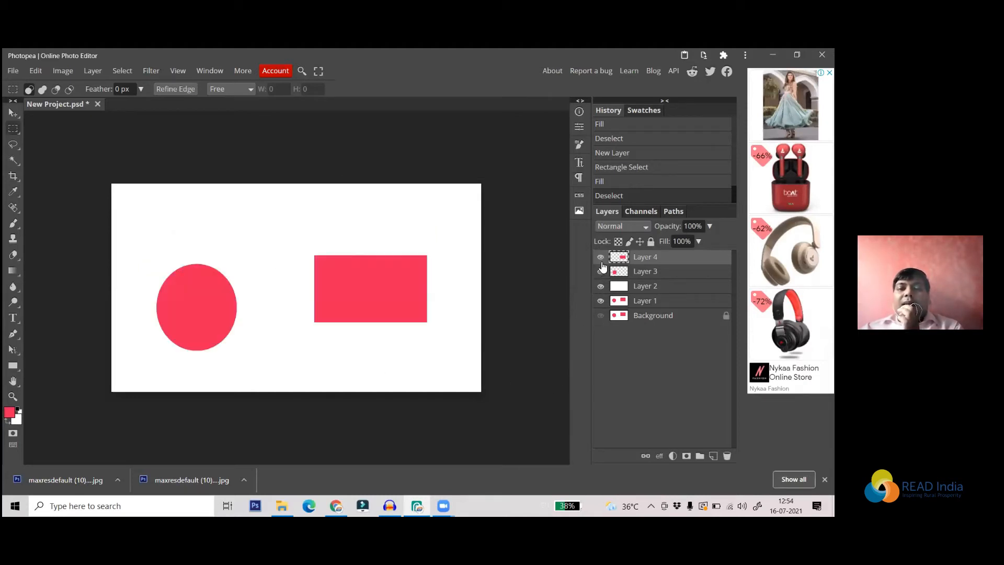
- Use the Move tool to reposition the circle and the rectangle independently, placing the rectangle above and to the right of the circle
left_click(14, 113)
left_click_drag(190, 303, 241, 316)
left_click_drag(312, 304, 332, 309)
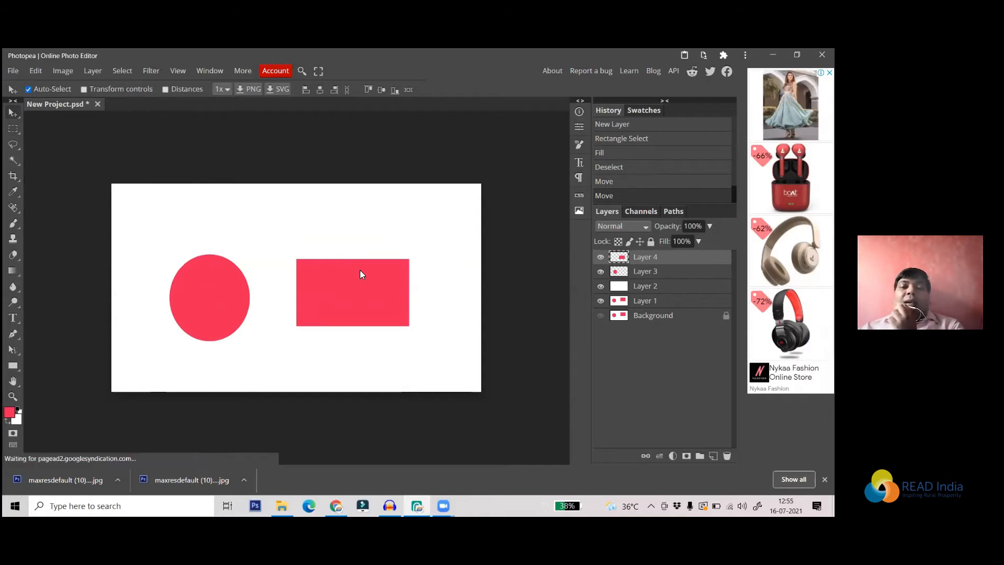
left_click_drag(379, 290, 340, 248)
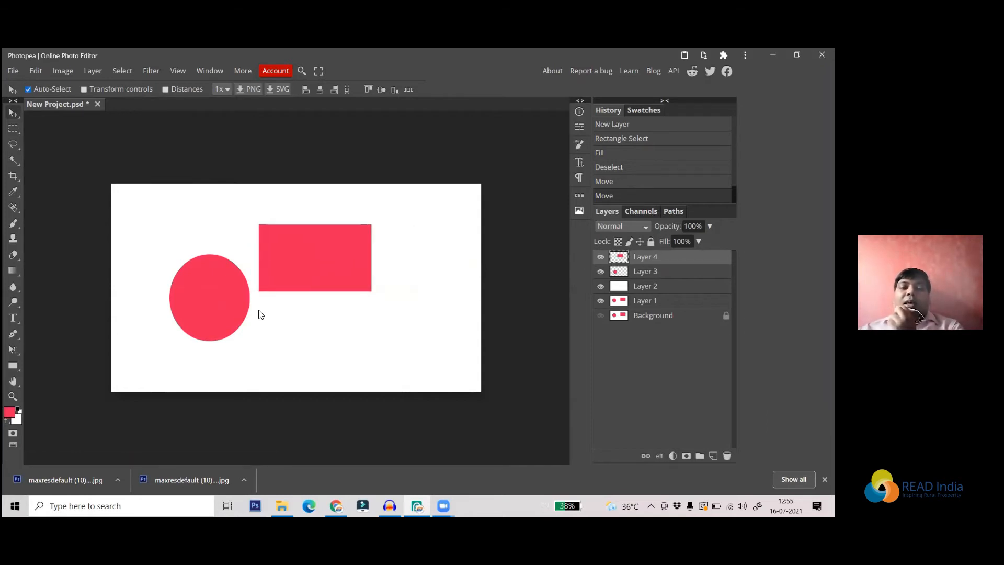
left_click_drag(212, 296, 176, 295)
left_click_drag(280, 272, 241, 243)
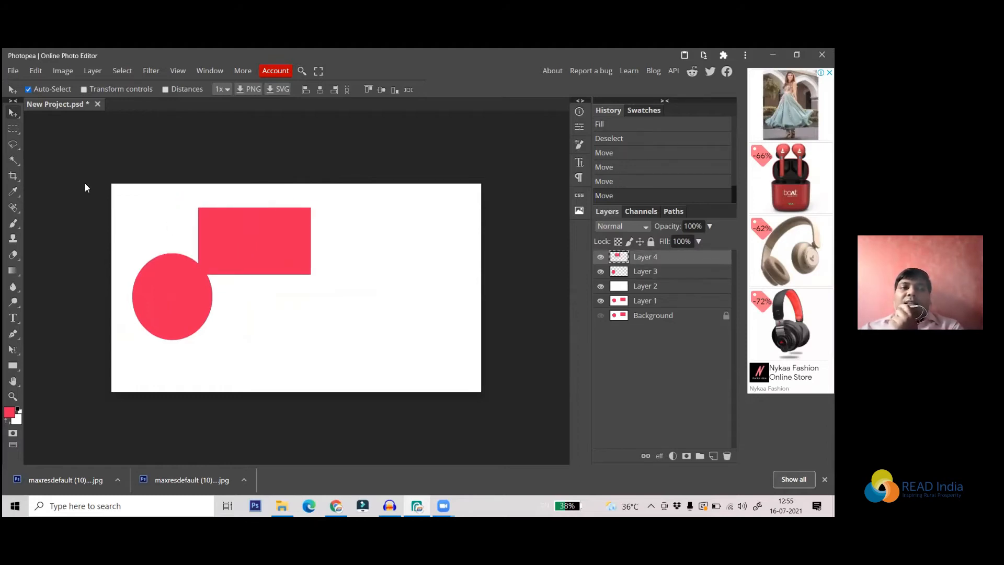
- Practise drawing several free-proportion rectangular selections in the empty area beside the shapes, and clear the last one
left_click(18, 130)
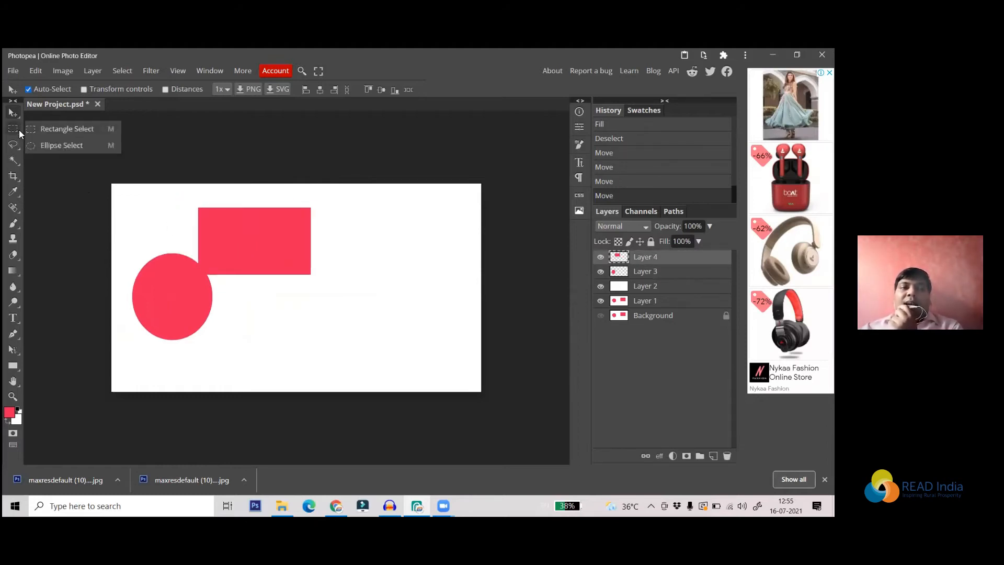
left_click(72, 125)
left_click_drag(284, 315, 377, 377)
left_click(343, 218)
left_click_drag(343, 218, 456, 280)
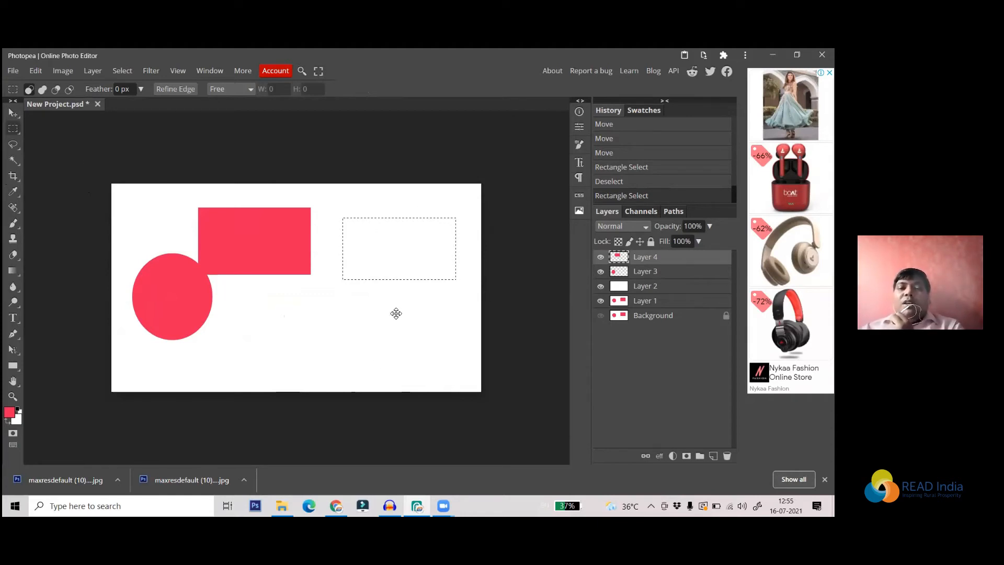
left_click_drag(307, 306, 412, 357)
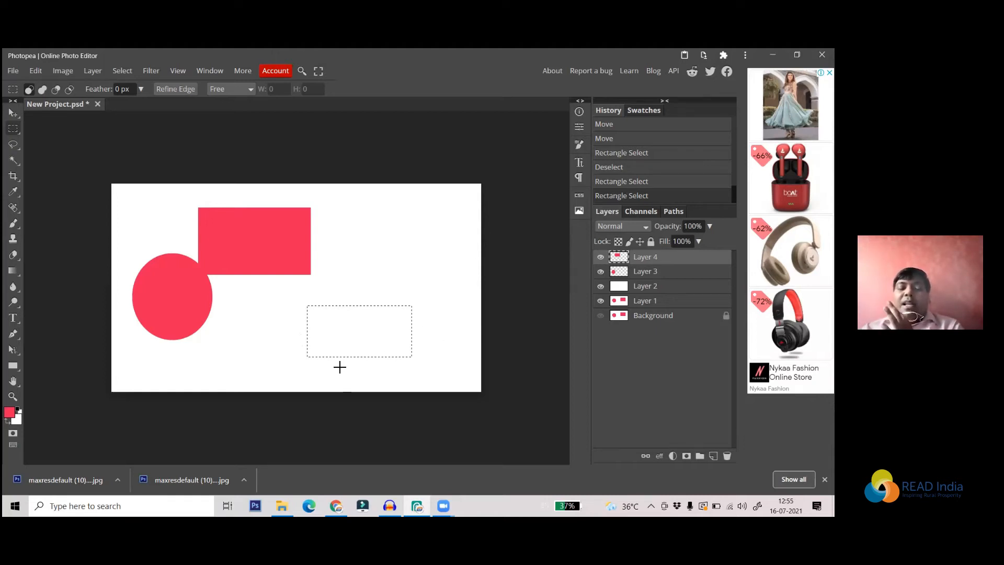
left_click_drag(334, 211, 437, 260)
left_click(433, 256)
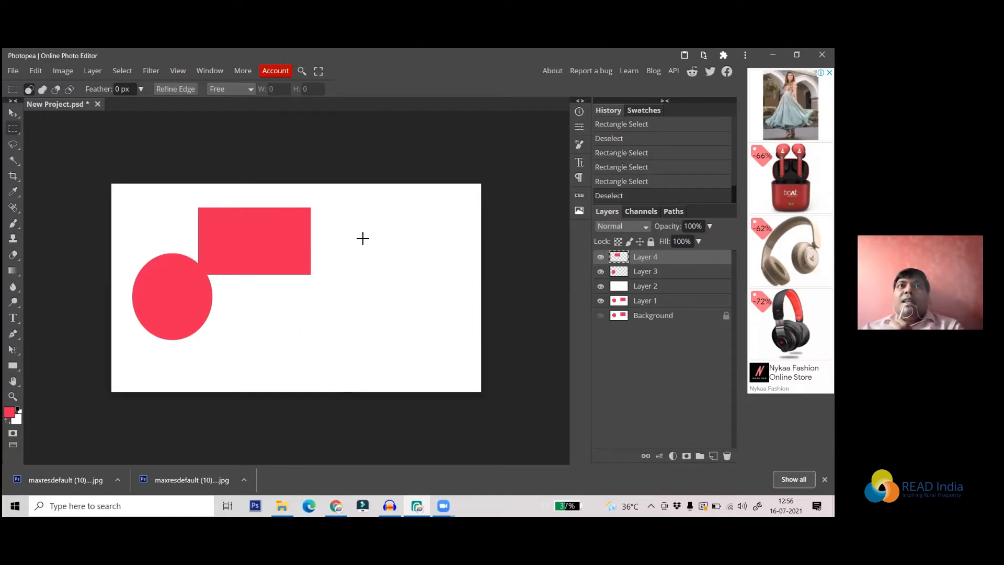
- Draw a trial square selection about 315 px wide to the right of the rectangle and deselect it
left_click_drag(343, 215, 433, 308)
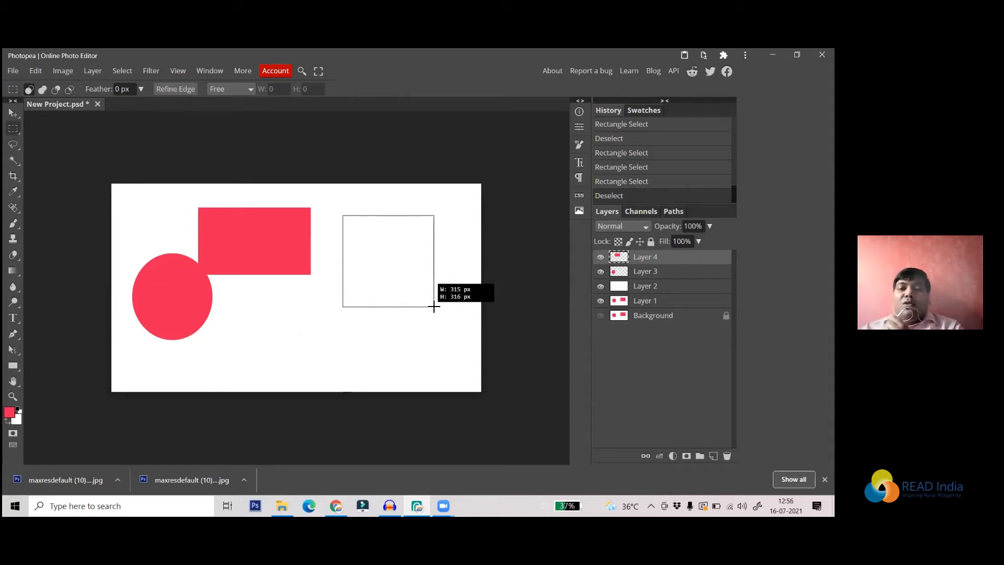
left_click_drag(434, 306, 433, 307)
left_click(421, 323)
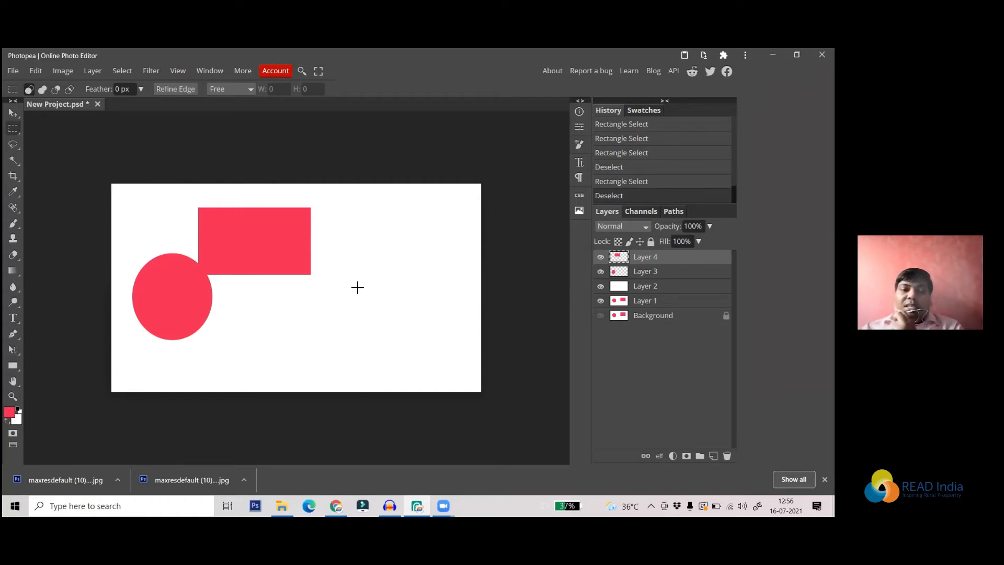
- Add a new layer, make a square selection in the canvas's lower right area, fill it with the foreground colour and deselect
left_click(712, 456)
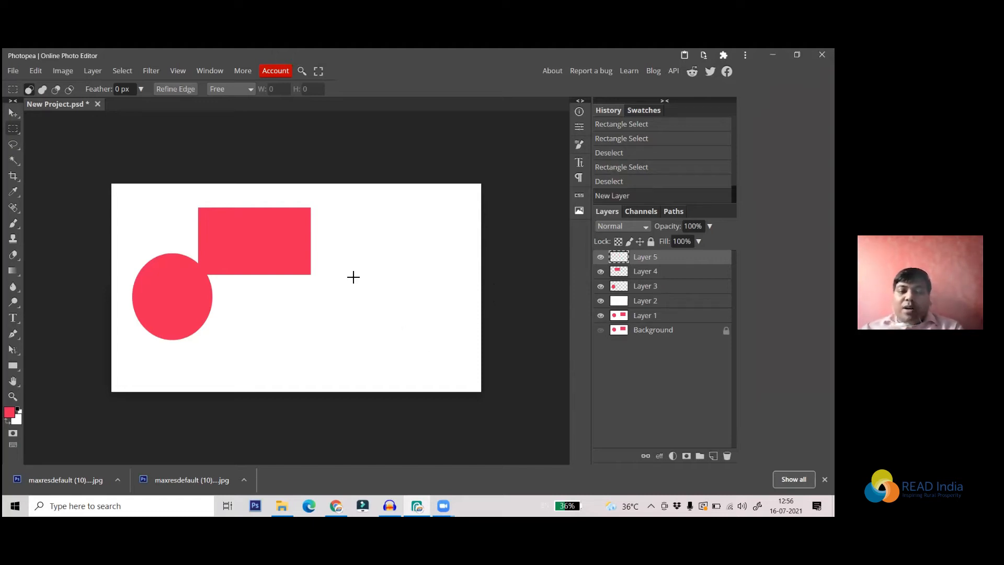
left_click_drag(349, 235, 443, 376)
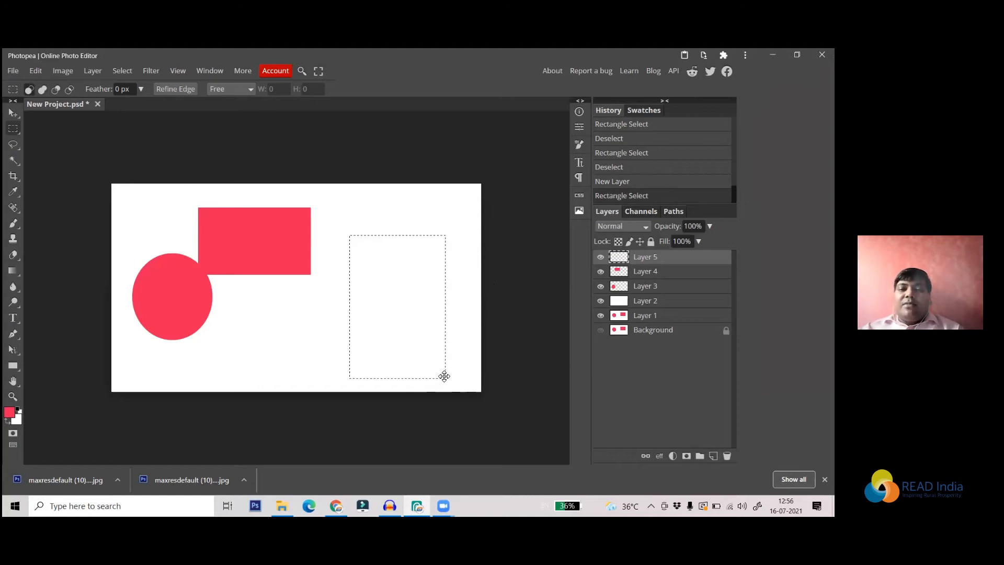
left_click(434, 355)
left_click_drag(371, 271, 453, 354)
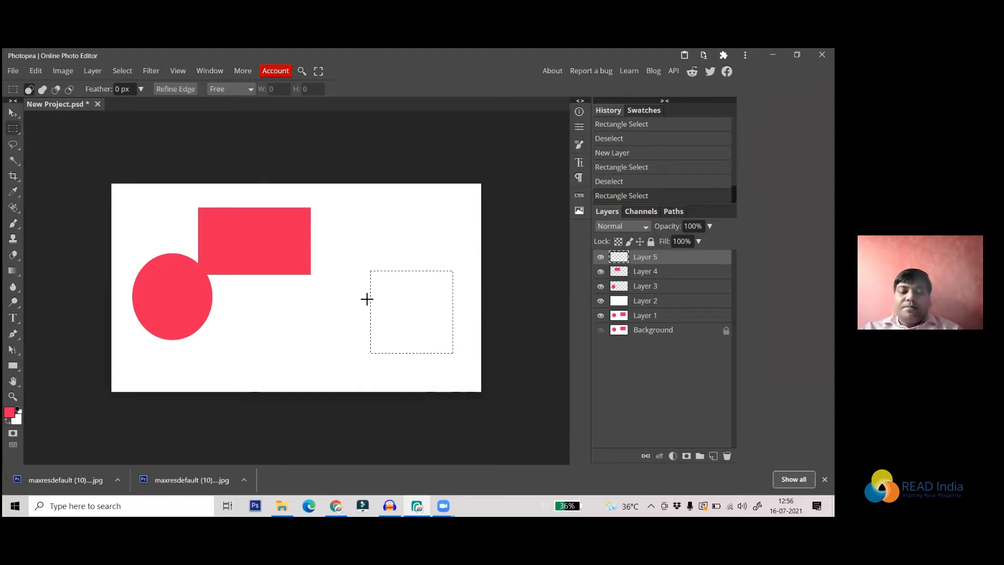
key("alt+BackSpace")
key("ctrl+d")
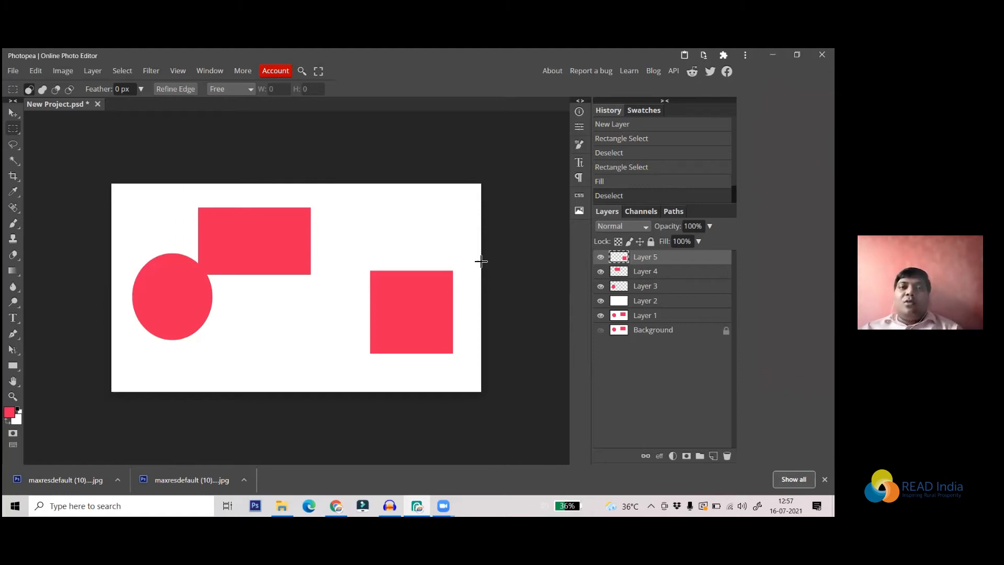
left_click(506, 250)
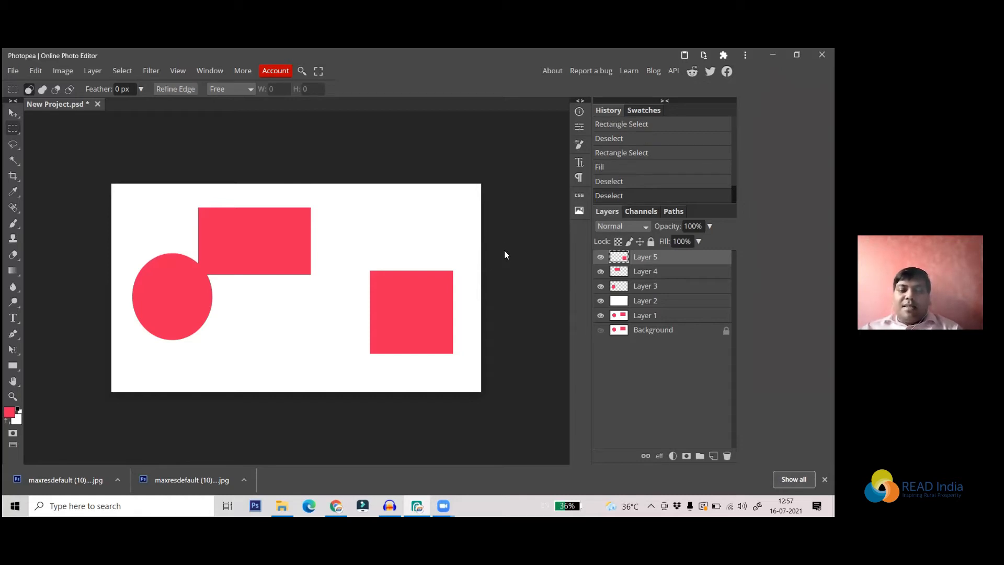
left_click(502, 250)
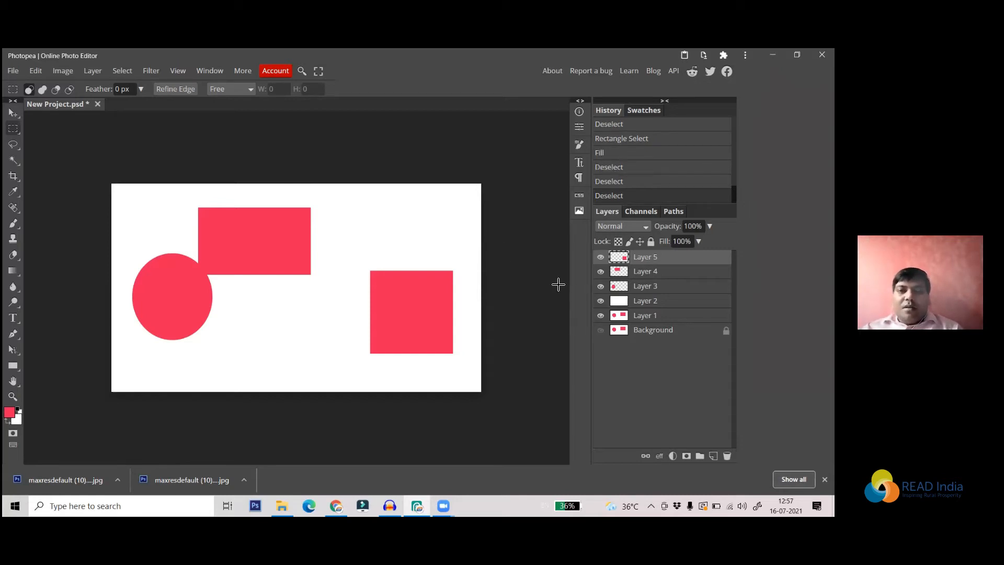
- Hide Layers 3, 4 and 5 so only the white layer is displayed
left_click(600, 286)
left_click(601, 271)
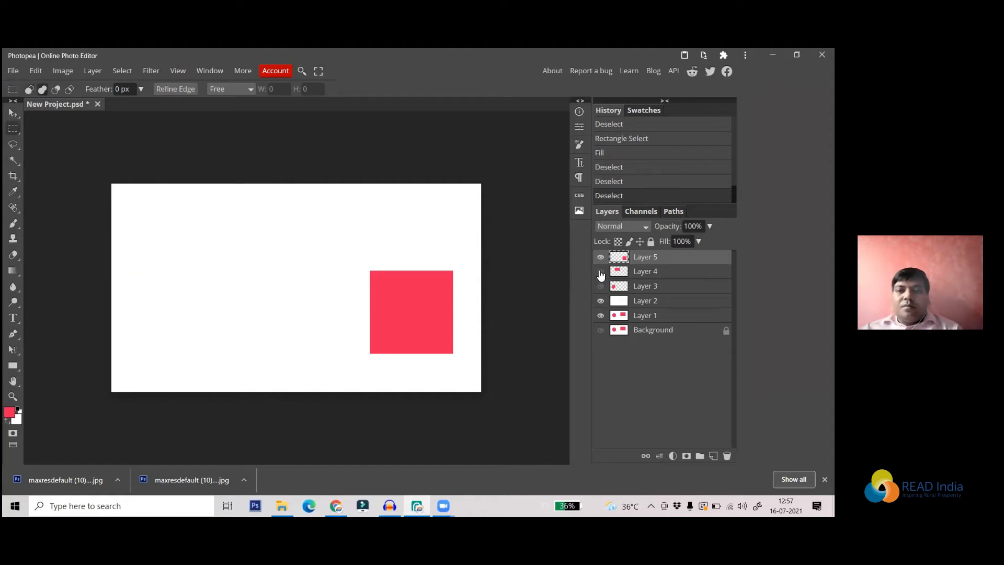
left_click(601, 257)
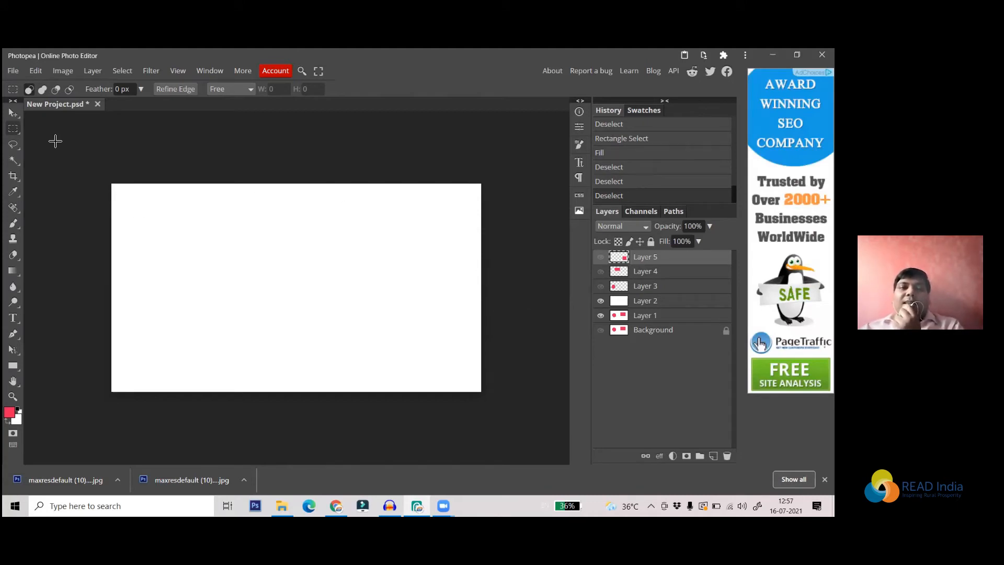
- Make a large circular selection extending past the canvas's right edge and fill it with the foreground colour on Layer 5
right_click(18, 132)
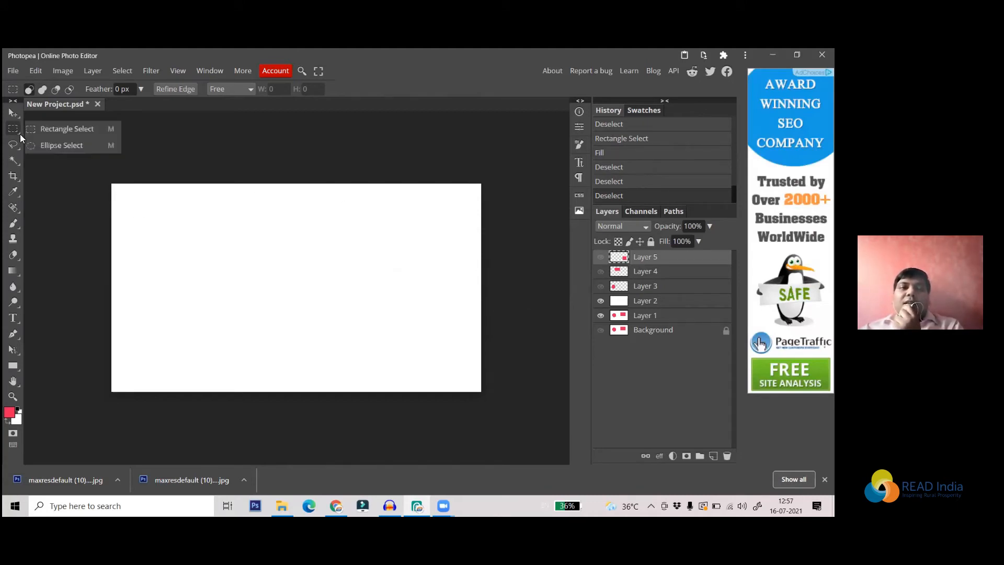
left_click(31, 145)
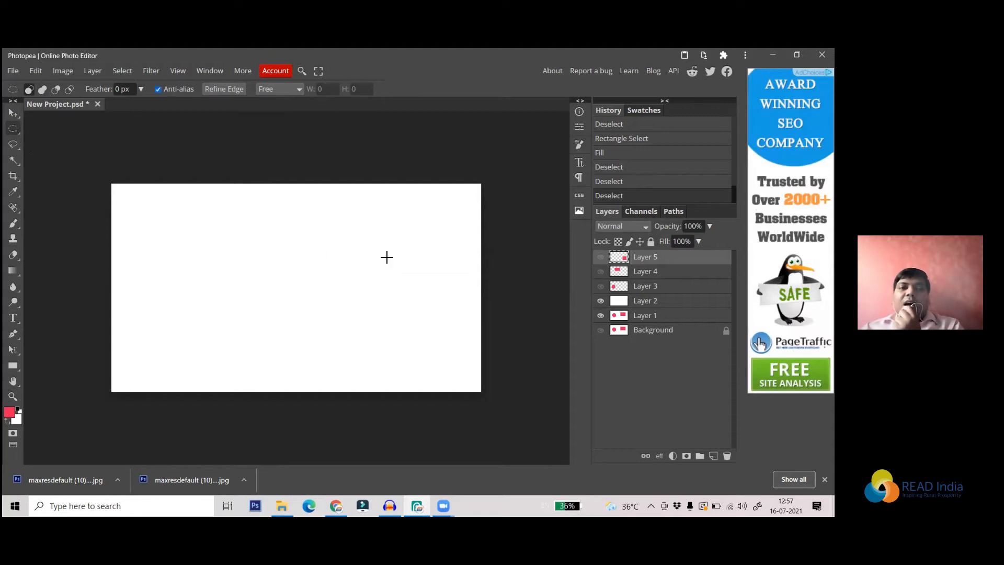
left_click_drag(327, 169, 578, 423)
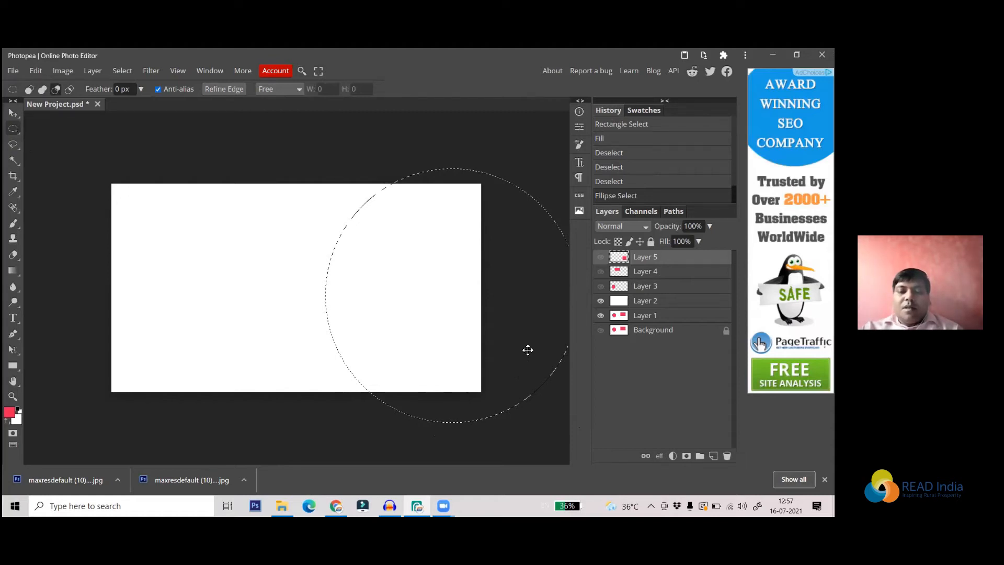
key("alt+BackSpace")
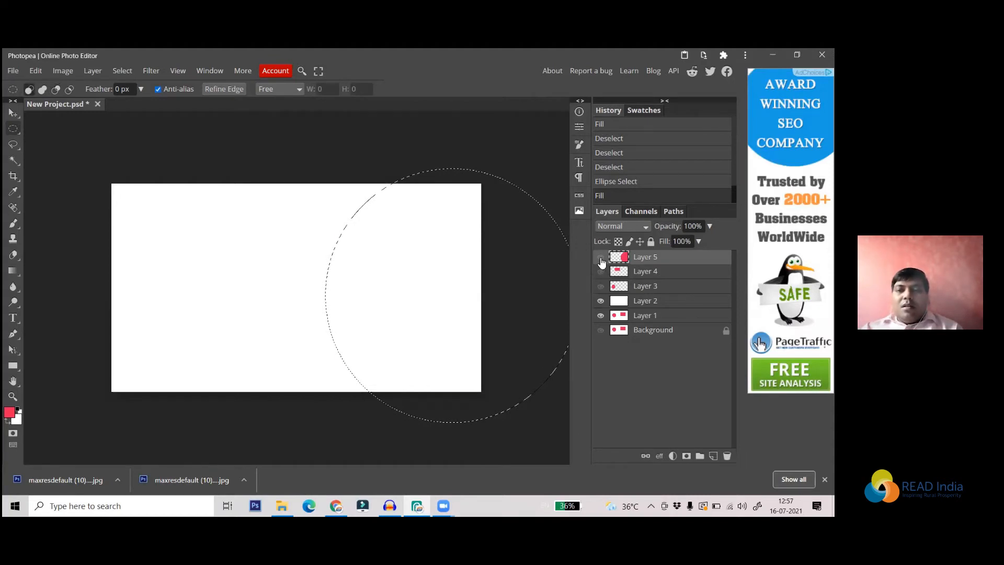
- Show Layer 5 to check the filled circle, clear the selection and hide the layer again
left_click(600, 257)
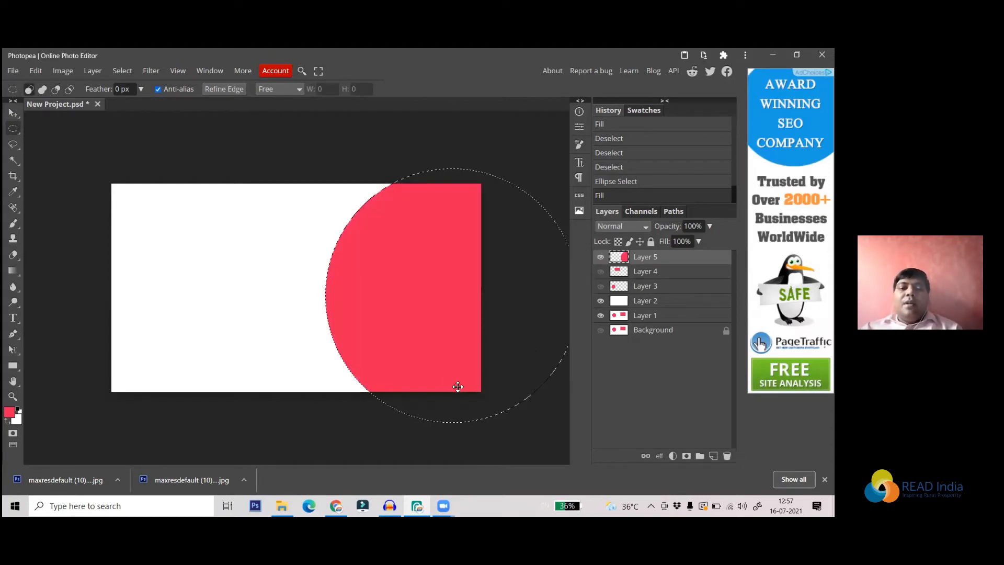
key("ctrl+d")
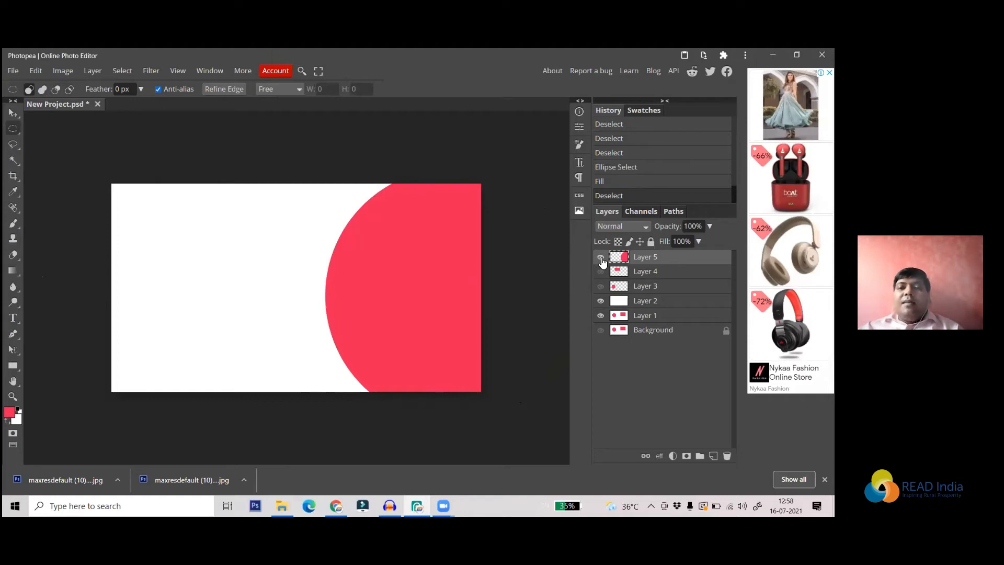
left_click(600, 258)
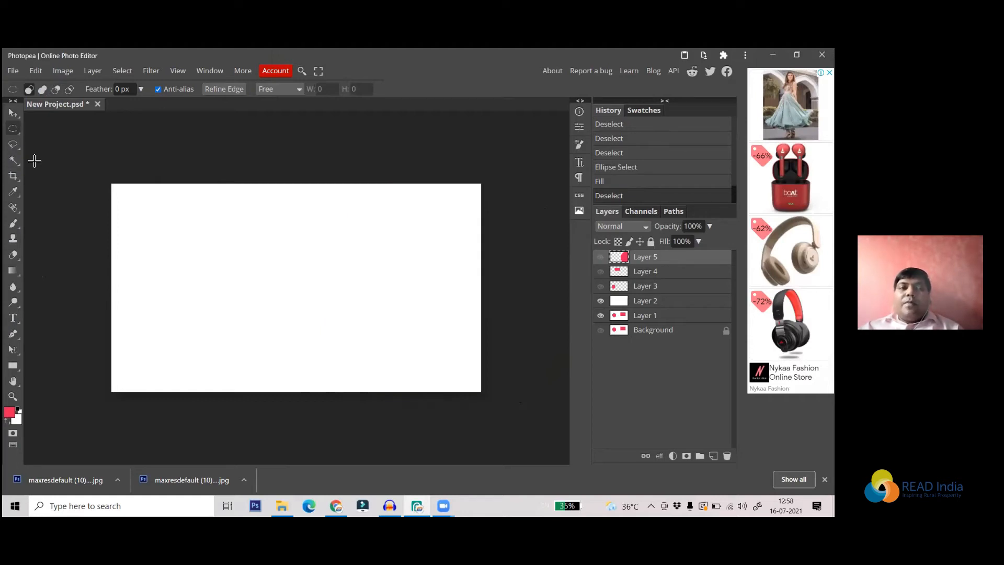
- Make an elliptical selection extending past the canvas's right edge, invert it and fill it with the foreground colour on Layer 5
left_click_drag(362, 169, 566, 412)
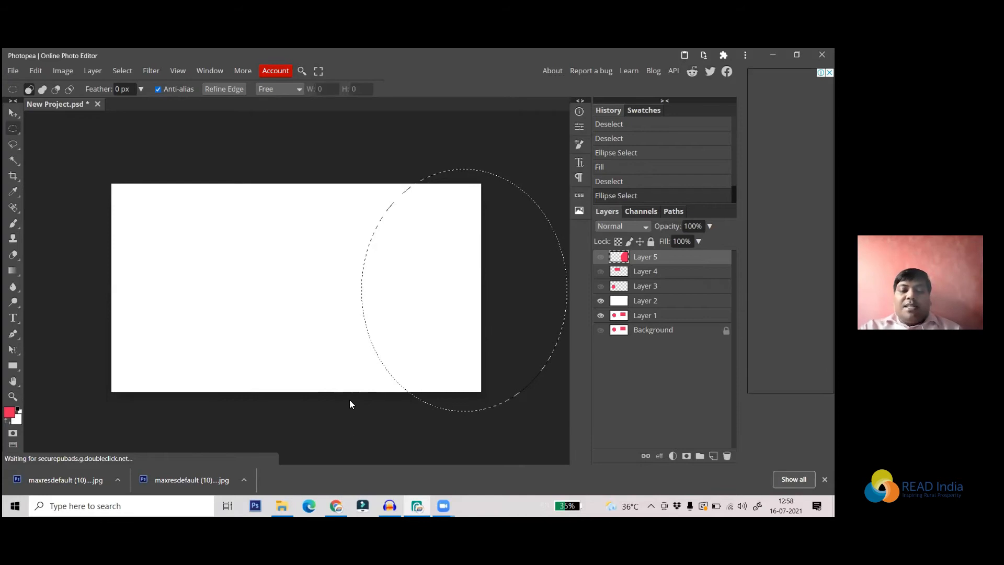
key("ctrl+shift+i")
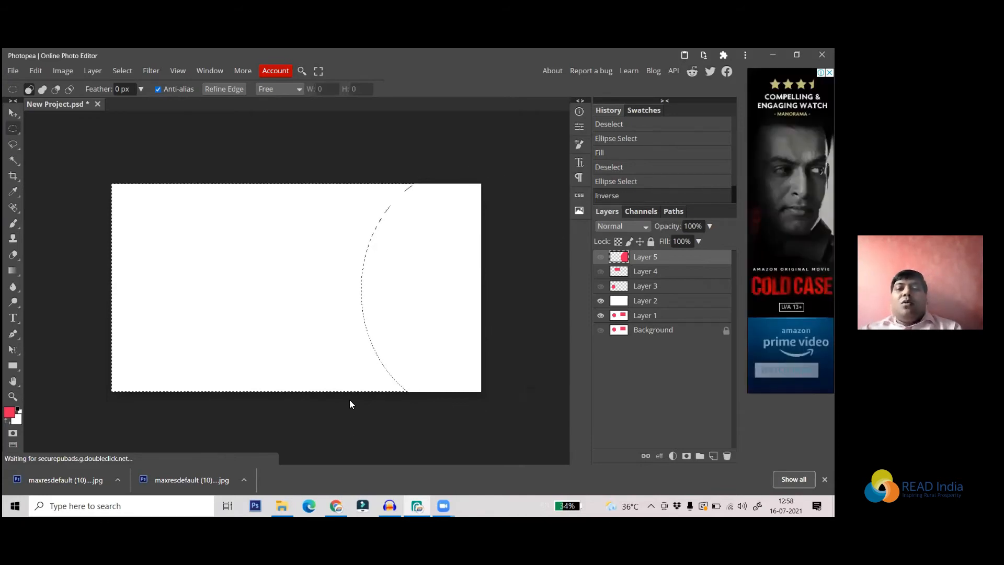
key("alt+BackSpace")
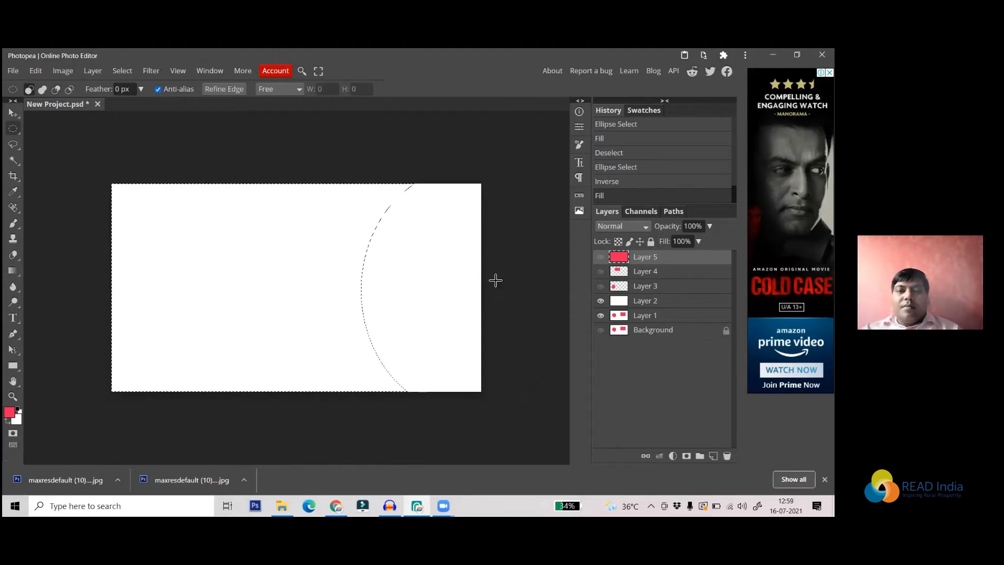
- Add a new layer, fill the inverted selection on it with the foreground colour and deselect
key("ctrl+shift+n")
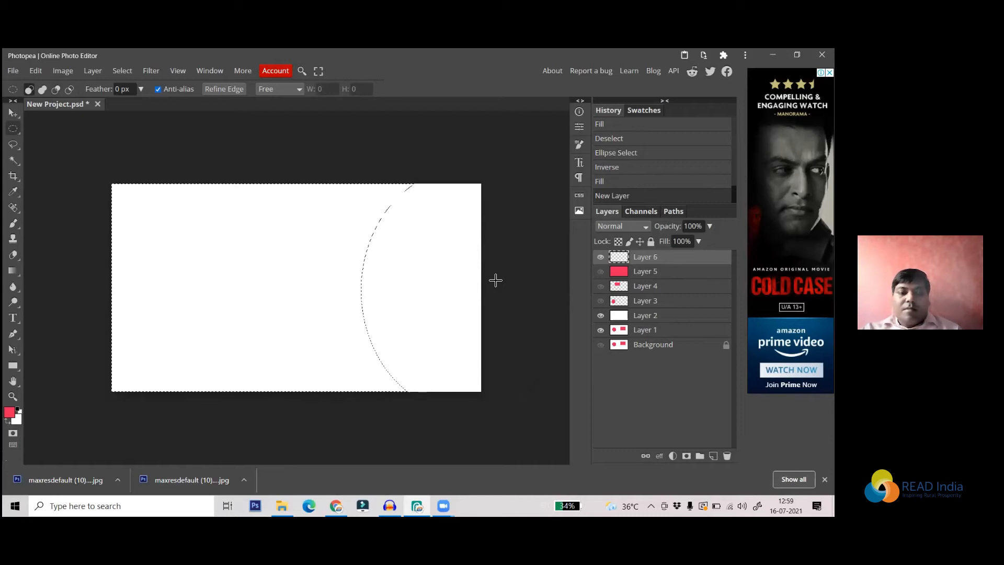
key("alt+BackSpace")
key("ctrl+d")
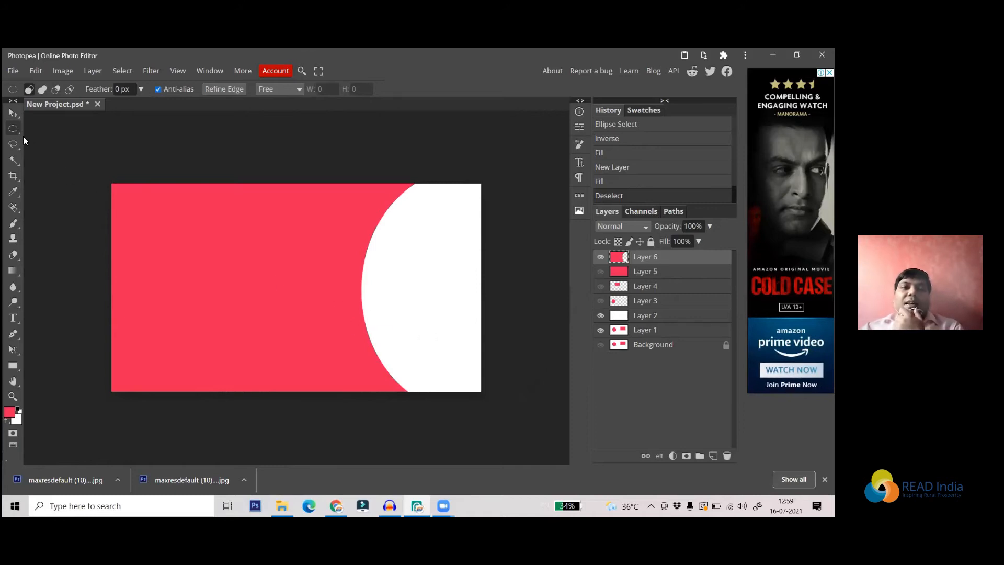
- Duplicate Layer 6 and move the copy slightly to the right on the canvas
left_click(17, 119)
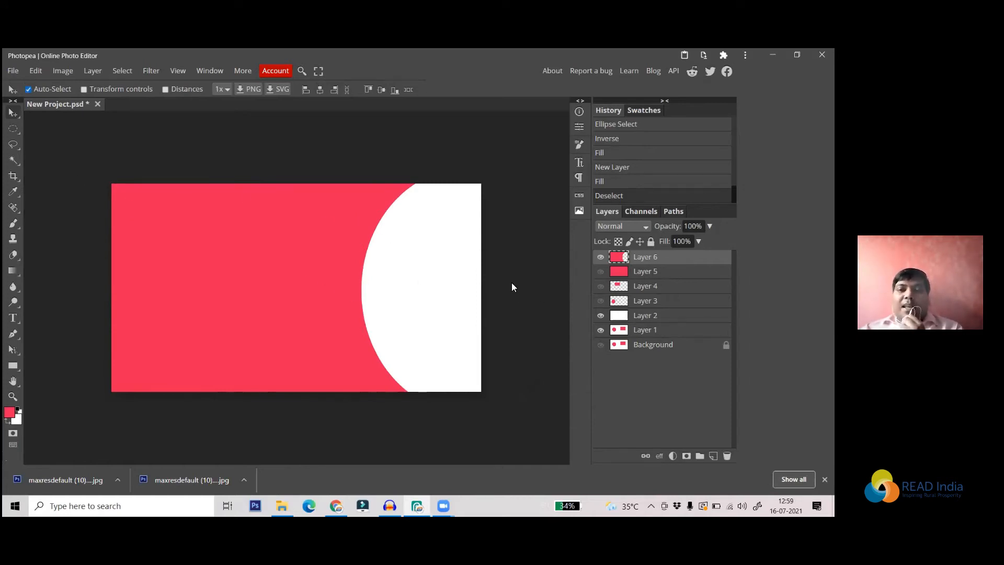
right_click(651, 259)
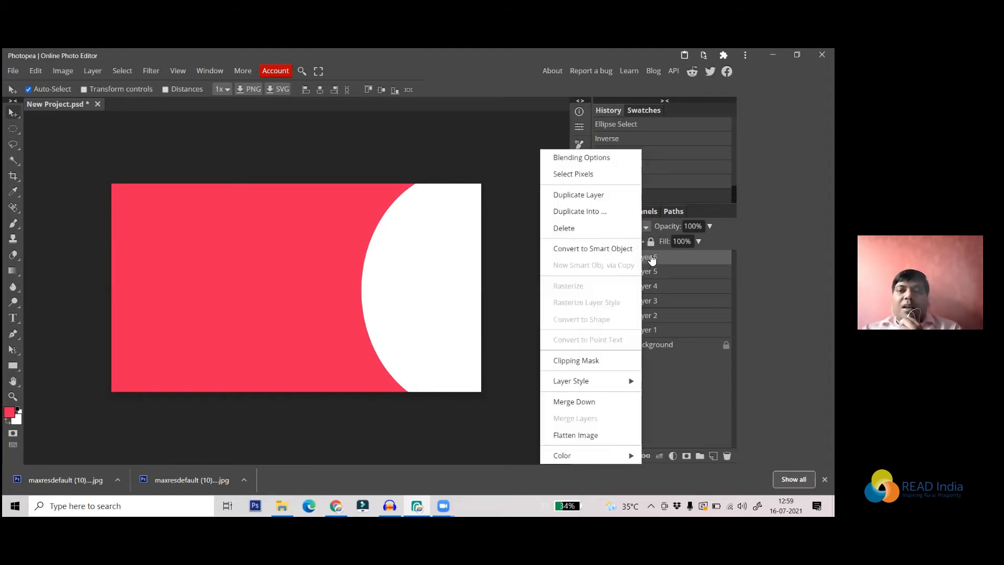
left_click(581, 197)
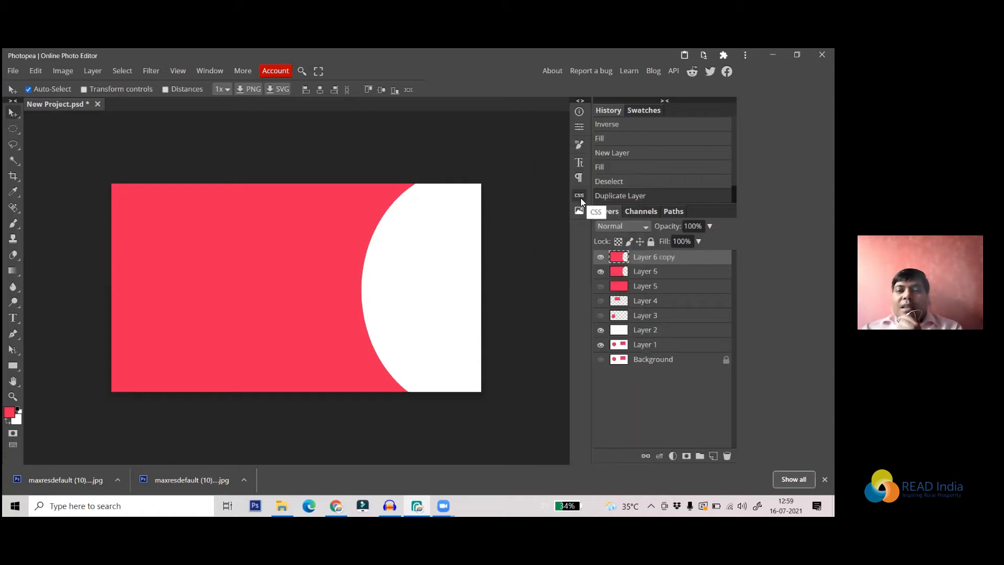
left_click(651, 273)
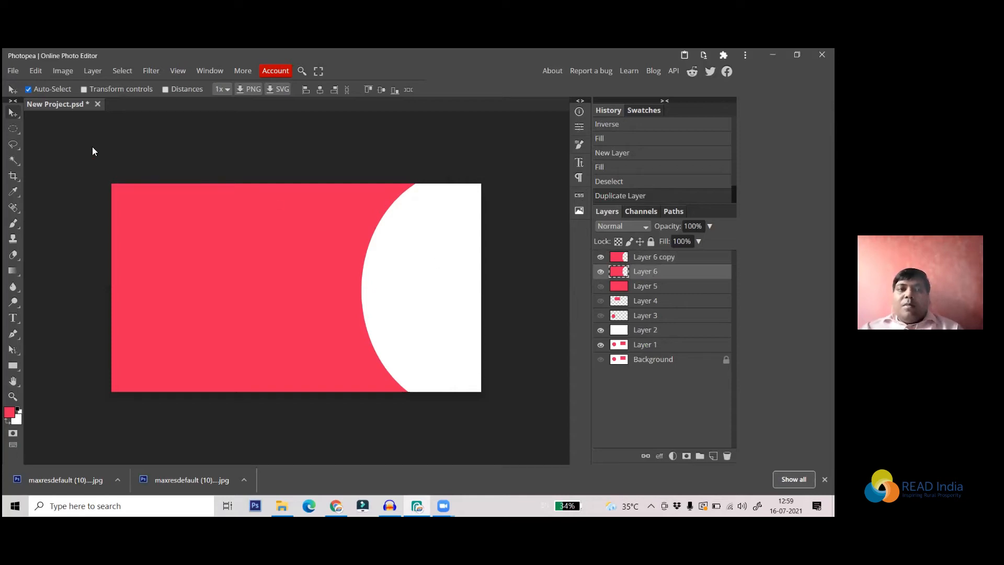
left_click_drag(272, 272, 295, 274)
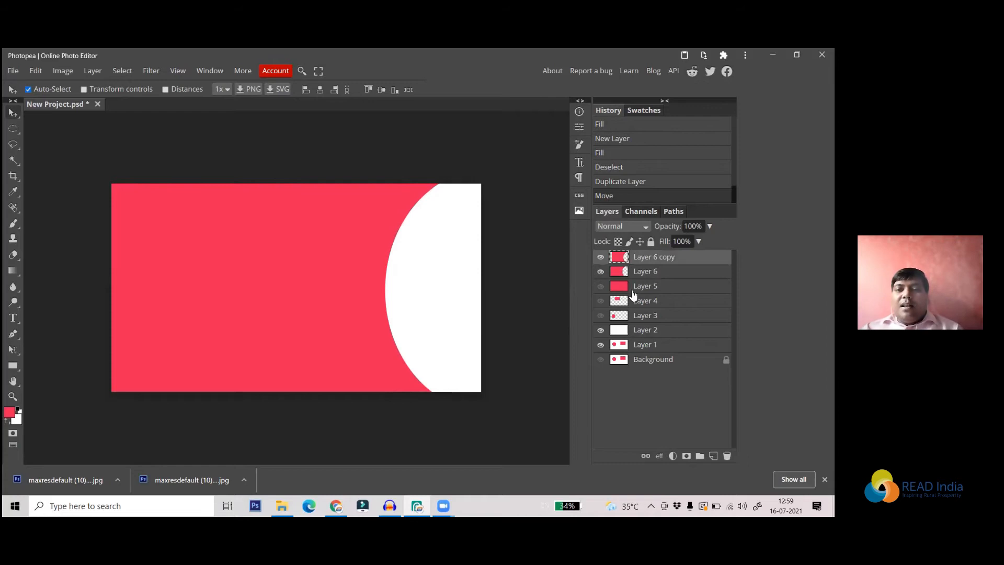
- Fill the Layer 6 copy's pixels with dark blue, deselect, and move it left to leave a thin red arc along the curve
key("ctrl")
left_click(621, 259, "ctrl")
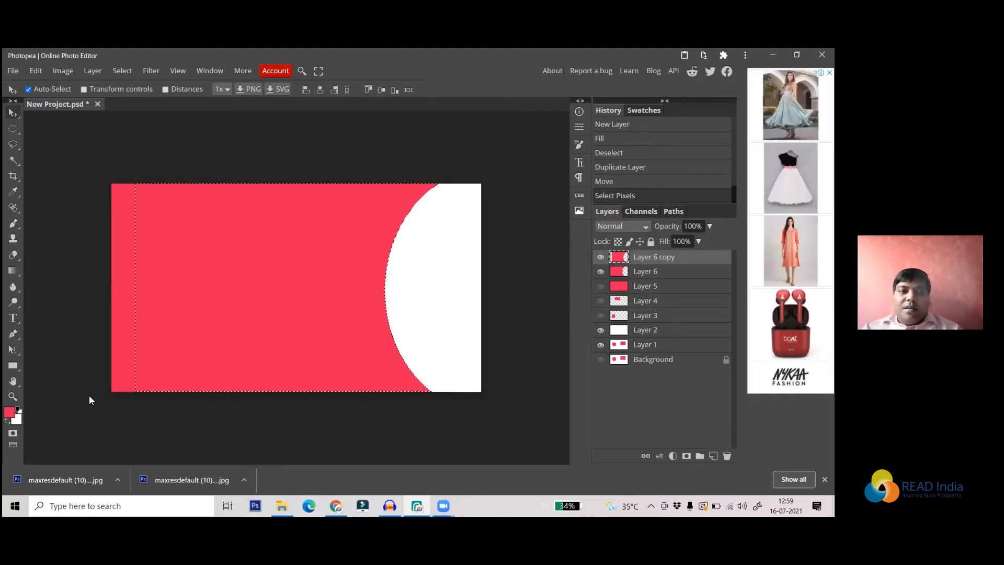
left_click(10, 413)
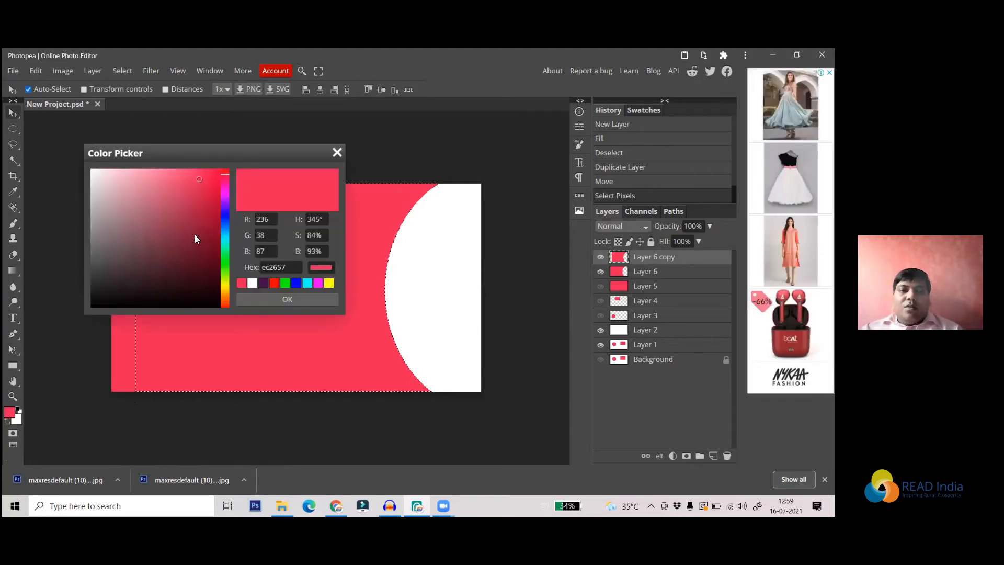
left_click(223, 215)
left_click(274, 299)
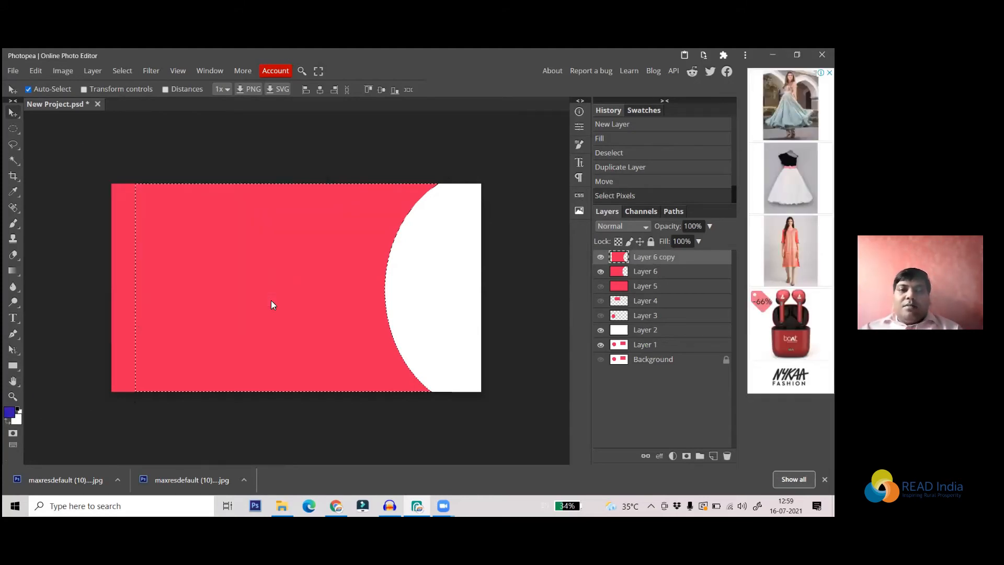
key("alt+BackSpace")
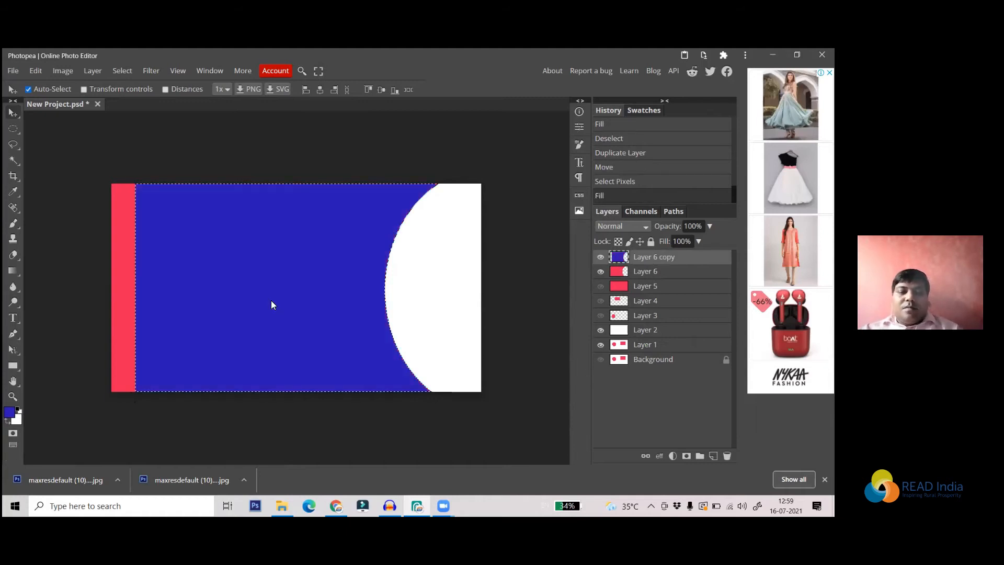
key("ctrl+d")
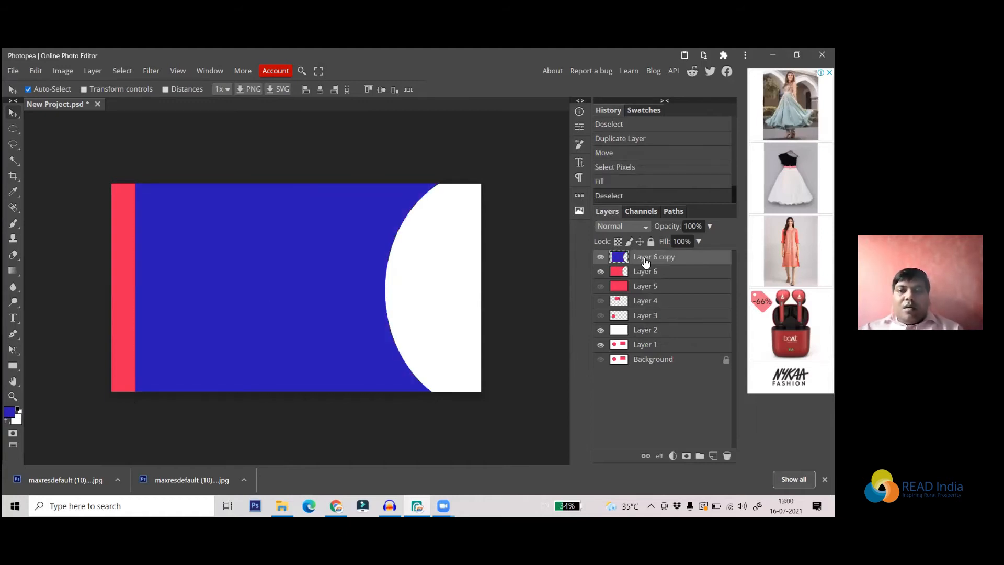
left_click_drag(373, 246, 340, 246)
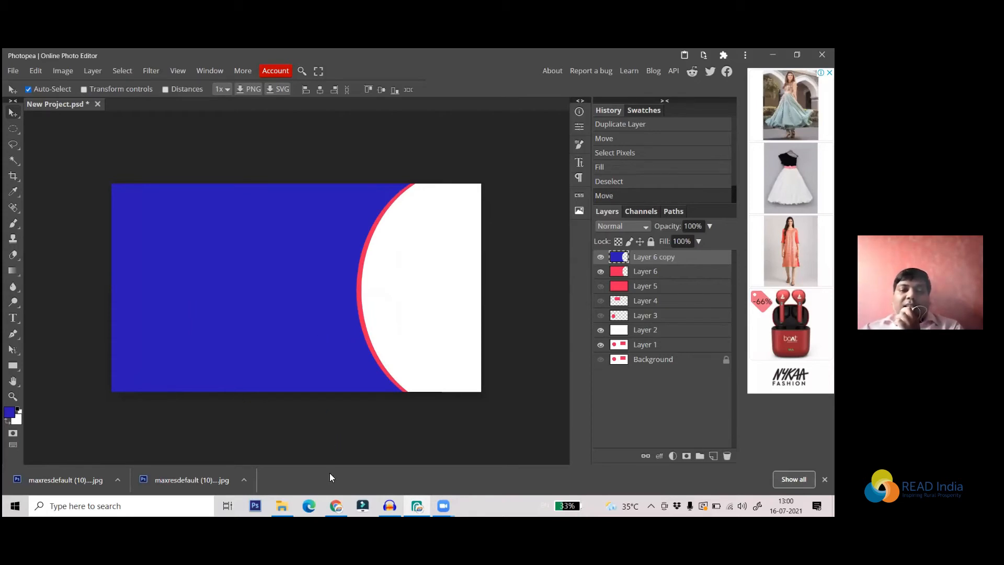
- Switch to Chrome and search Google Images in a new tab for "poster design ideas"
left_click(336, 505)
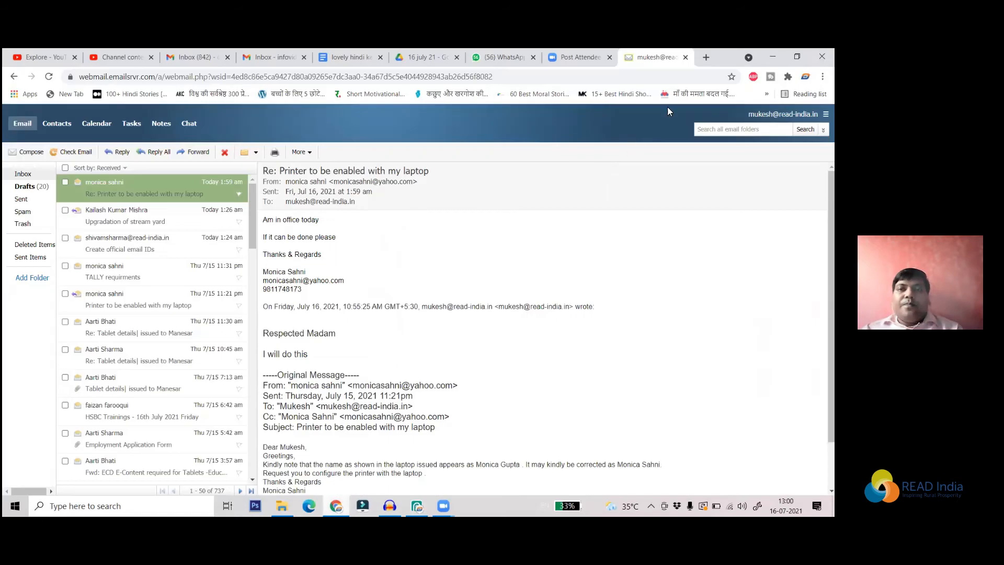
left_click(706, 57)
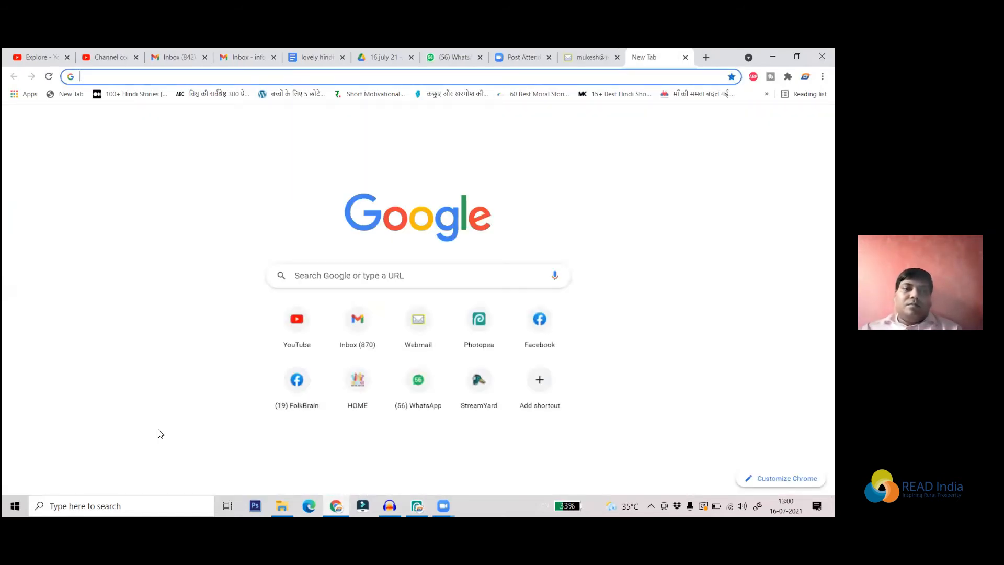
left_click(190, 77)
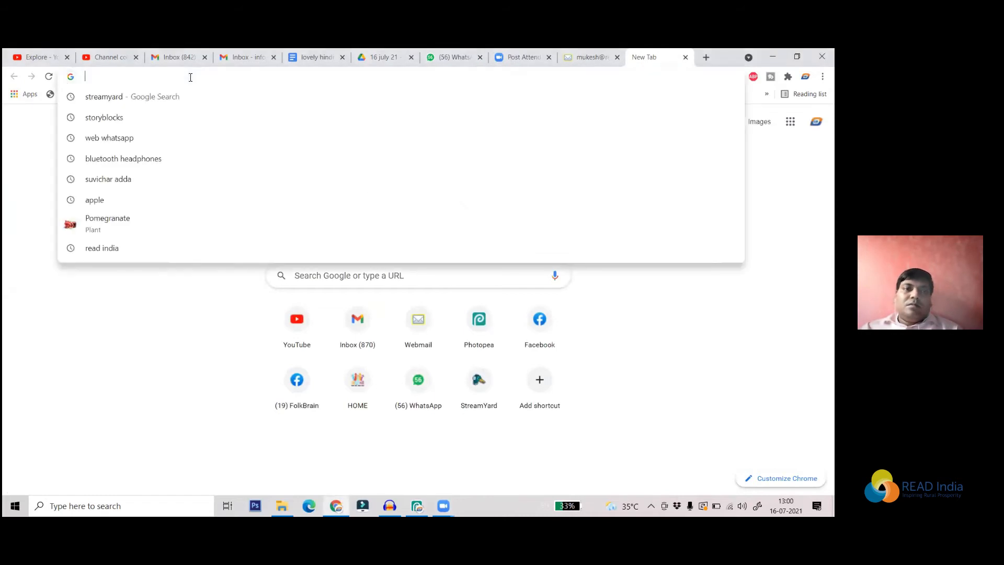
type("poster")
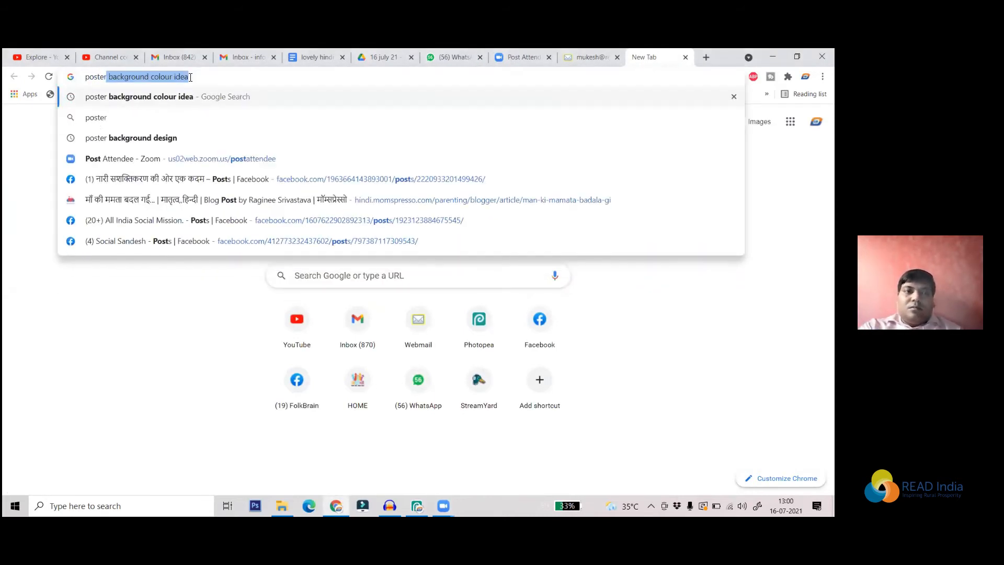
type(" des")
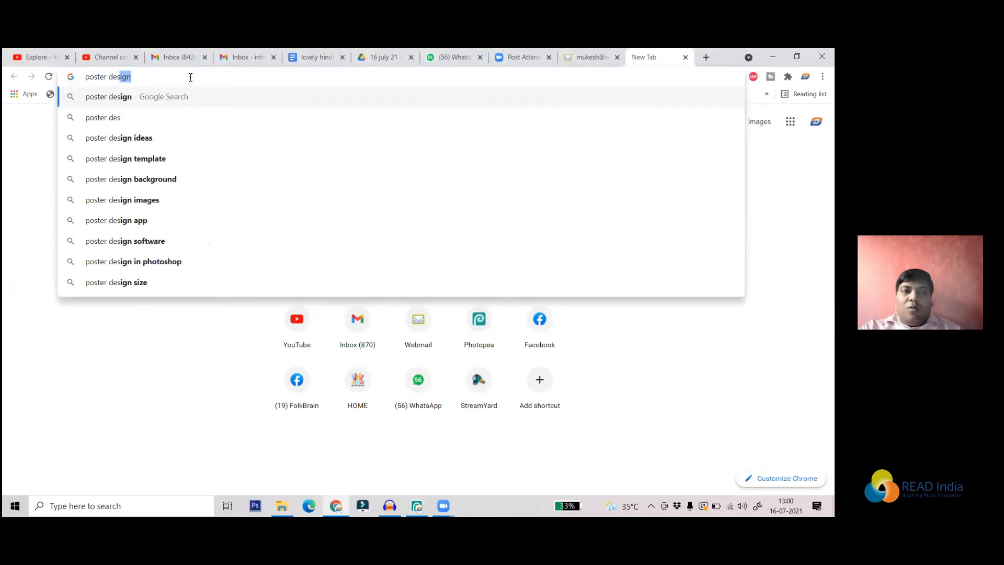
type("ign")
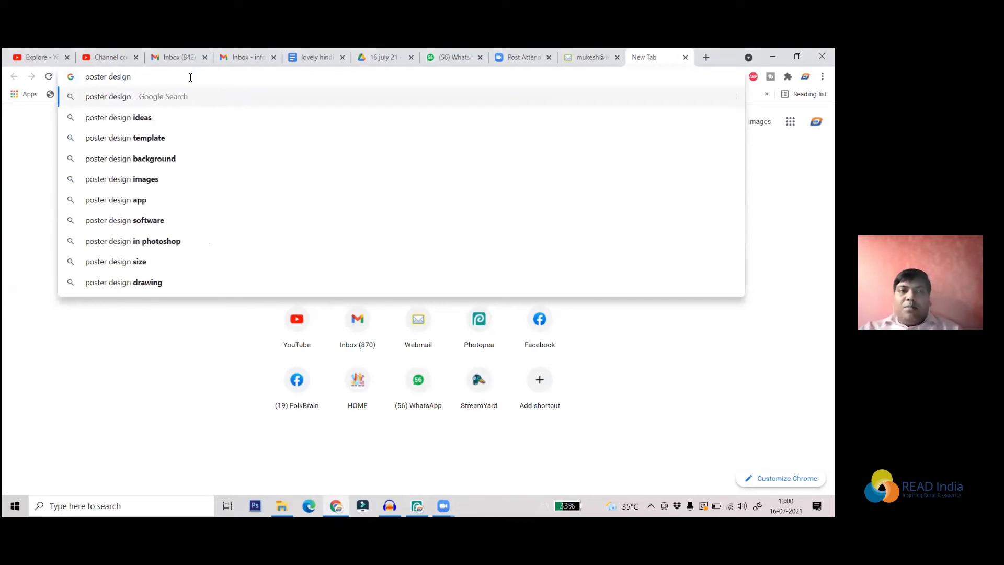
left_click(142, 117)
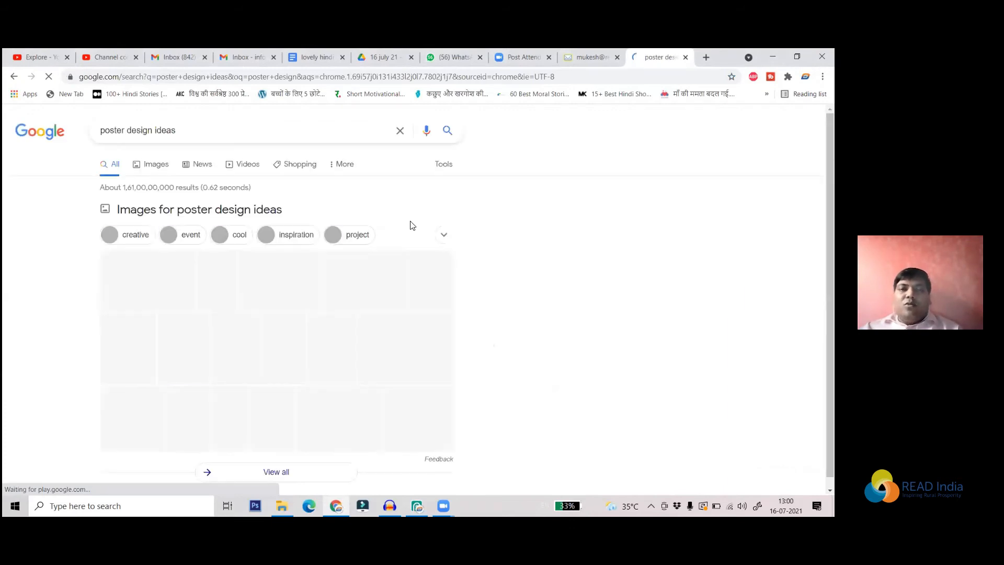
left_click(158, 167)
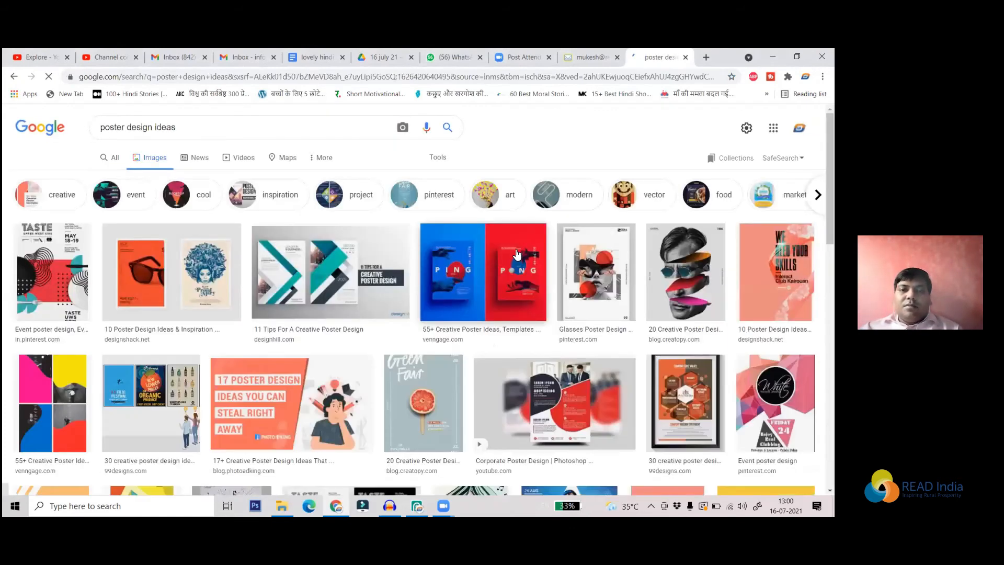
- Browse the poster image results, previewing the passion, corporate and Taste posters and the related images for shape and colour ideas
scroll(517, 247, "down", 7)
scroll(152, 341, "up", 3)
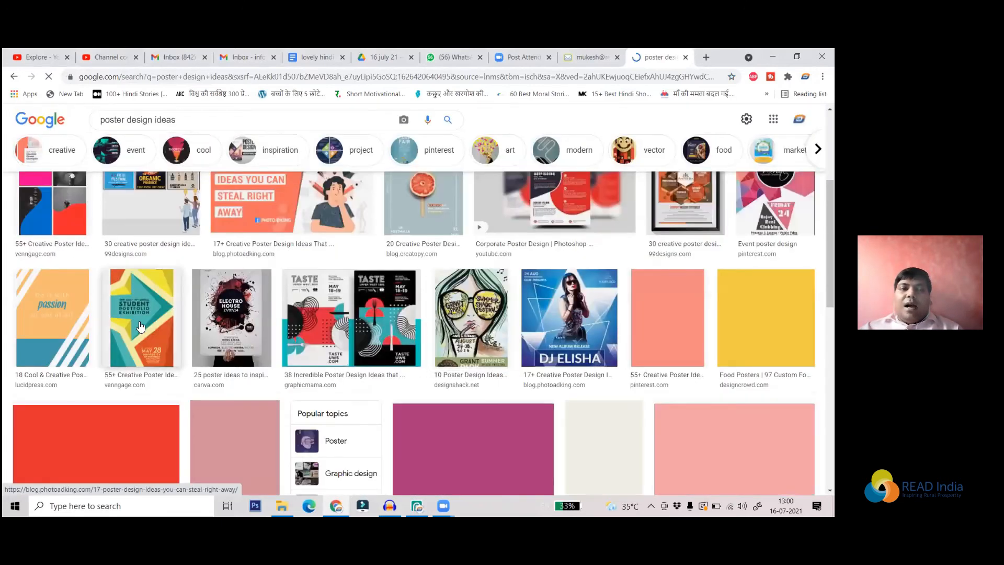
left_click(86, 328)
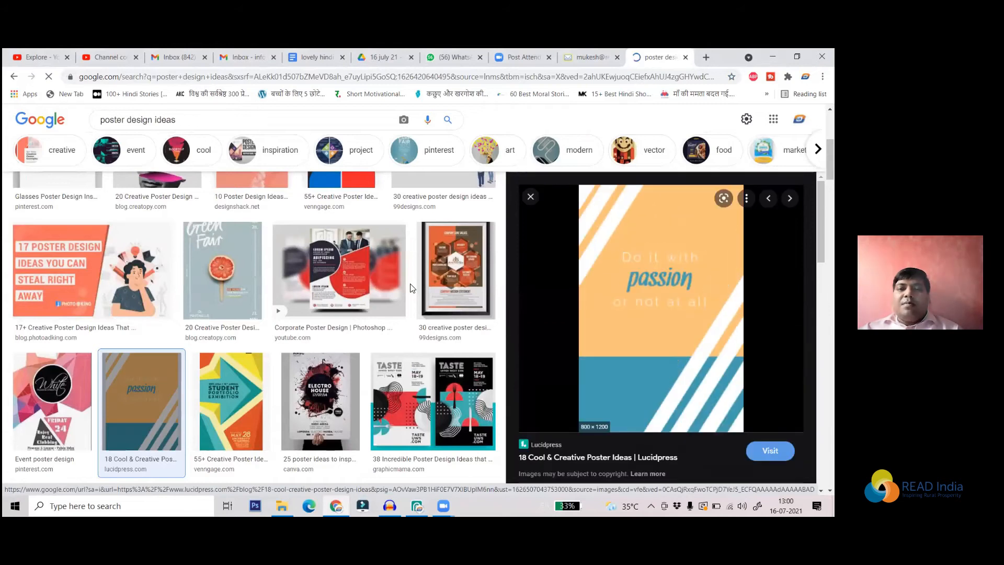
left_click(360, 286)
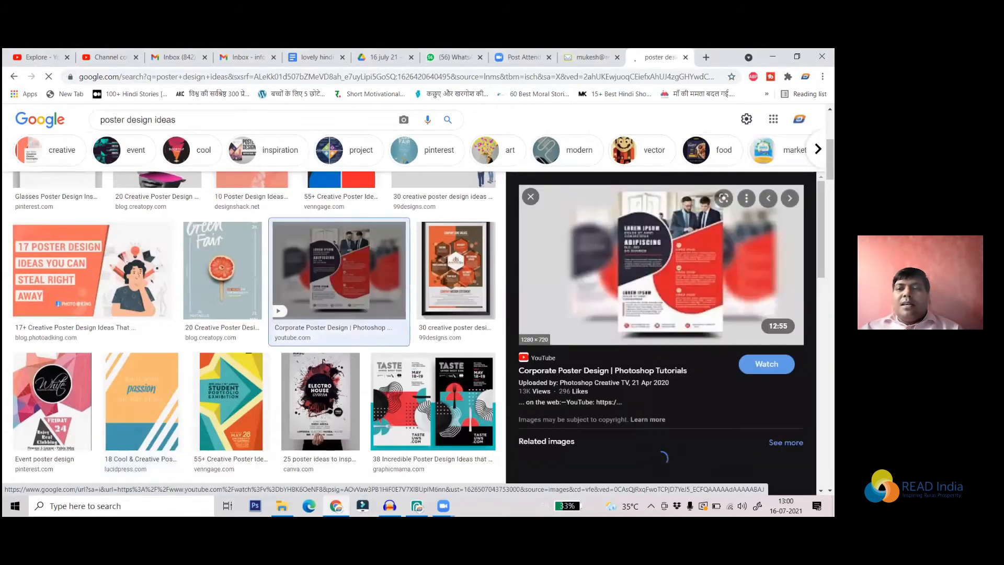
scroll(665, 457, "down", 3)
left_click(402, 362)
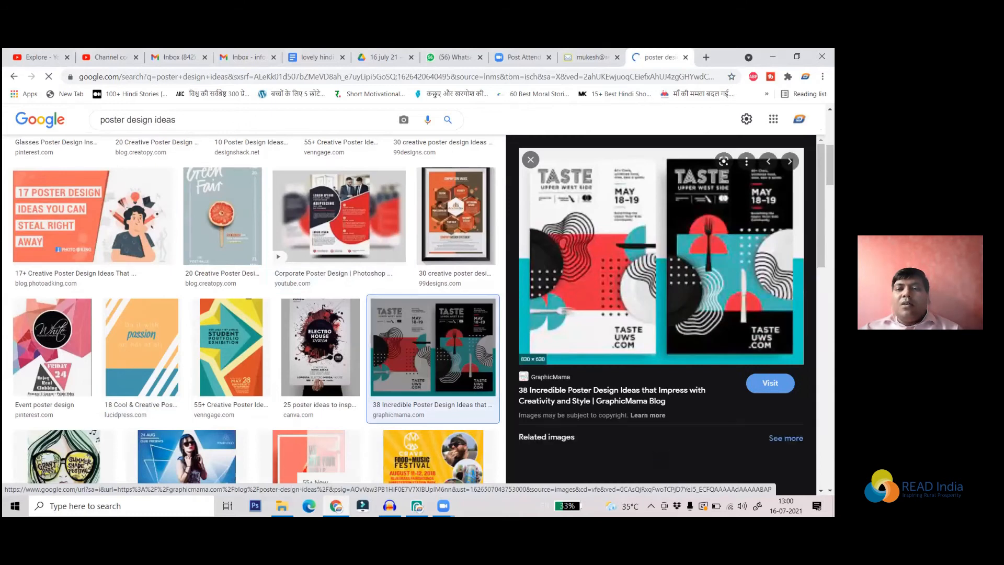
scroll(644, 247, "down", 8)
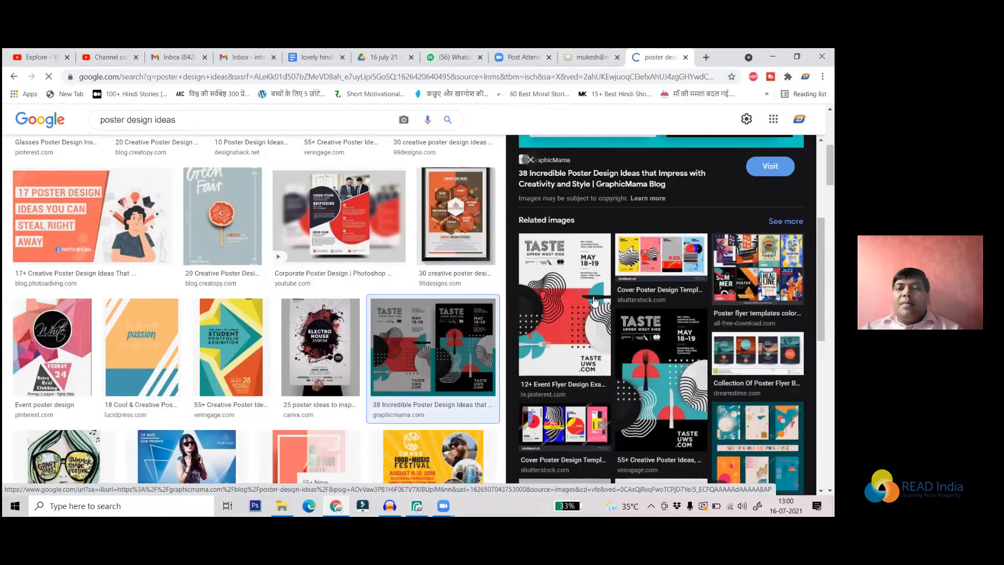
scroll(647, 287, "down", 2)
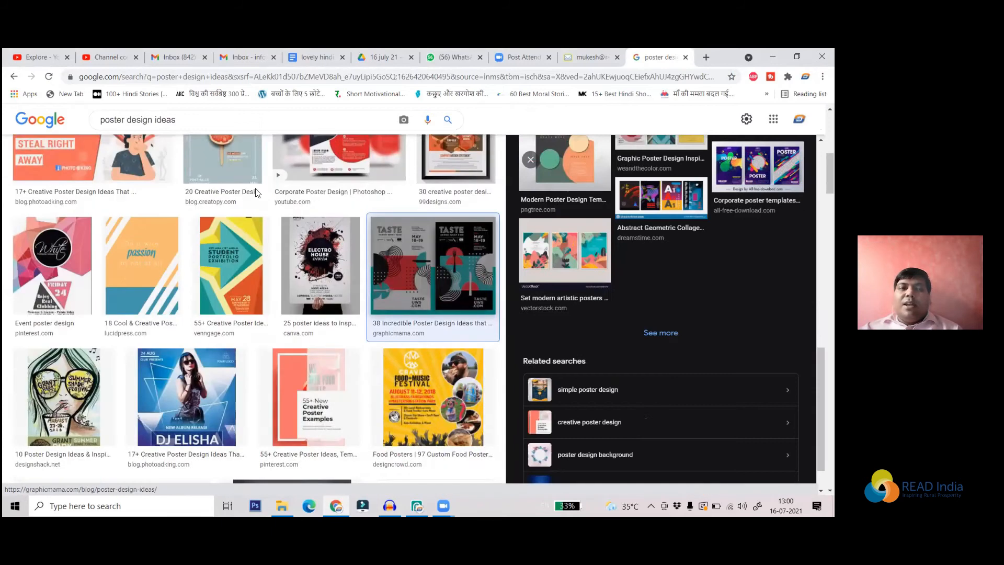
scroll(397, 324, "down", 6)
- Change the image search to "poster design" and browse the results for a suitable poster
left_click_drag(178, 120, 159, 119)
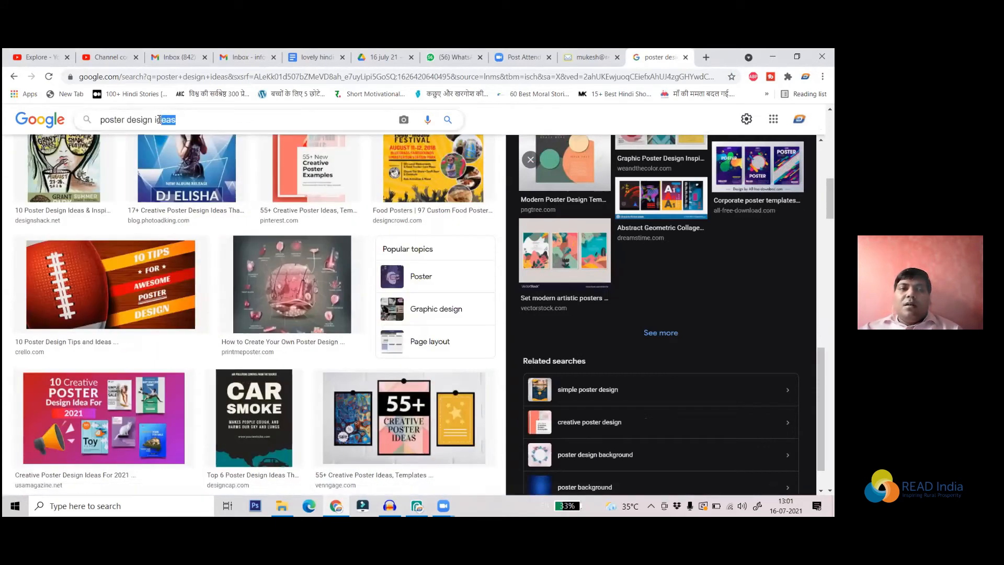
key("BackSpace")
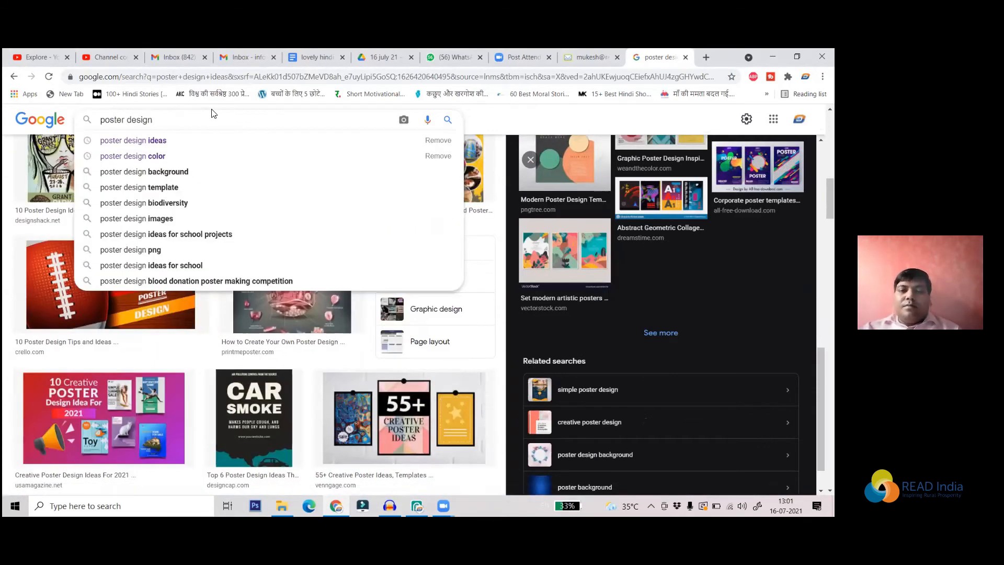
key("Return")
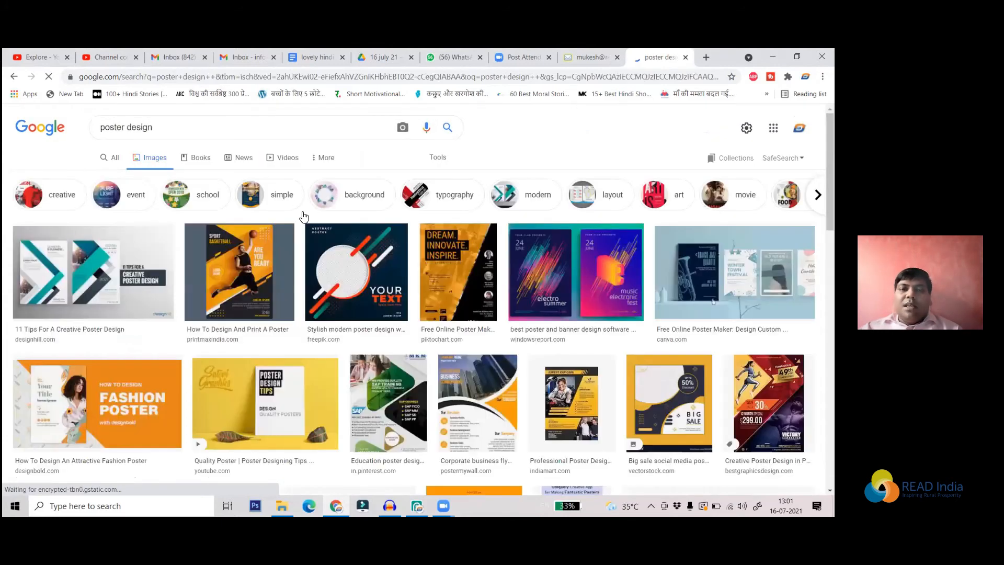
scroll(300, 215, "down", 7)
scroll(351, 190, "up", 4)
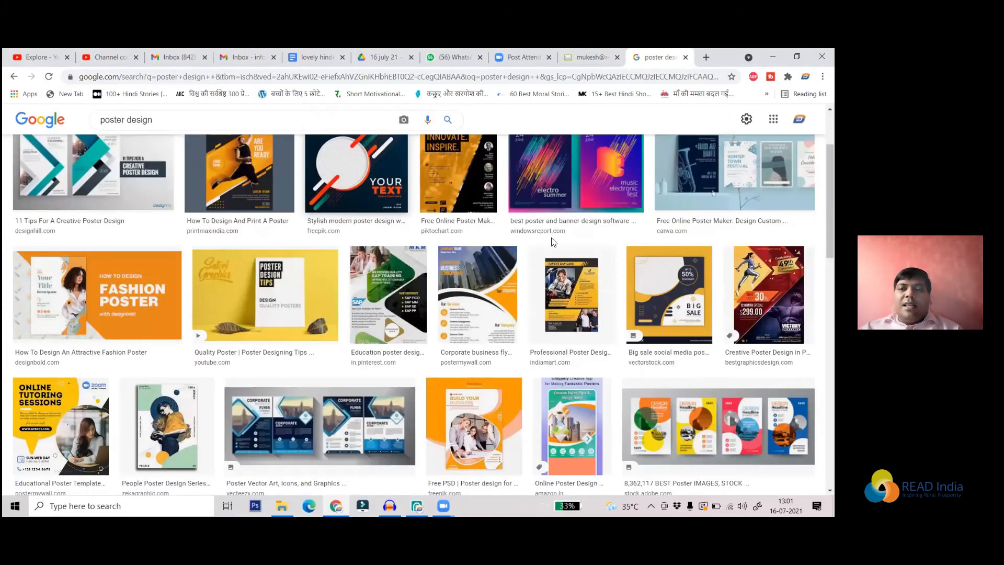
left_click(601, 321)
scroll(489, 271, "down", 5)
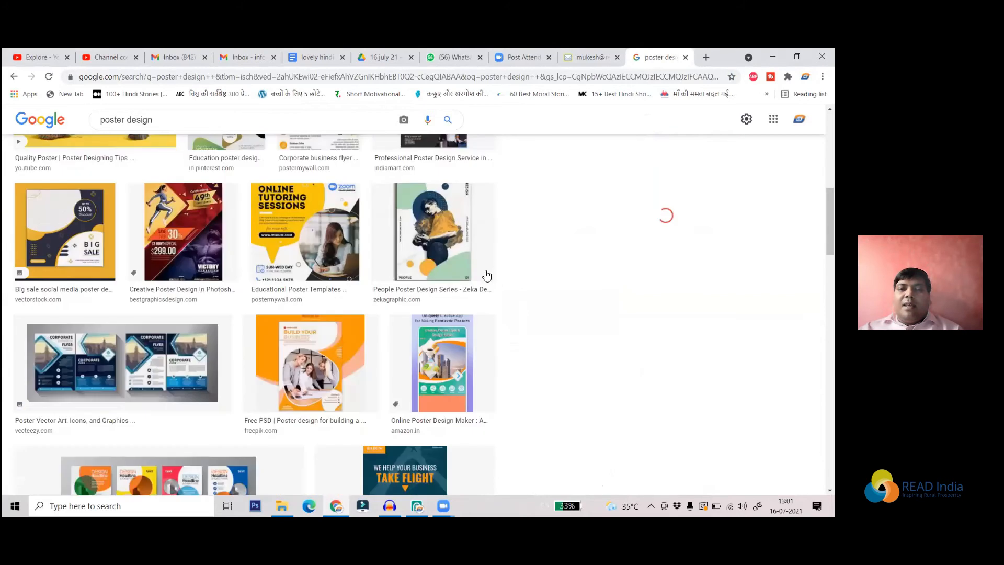
key("Escape")
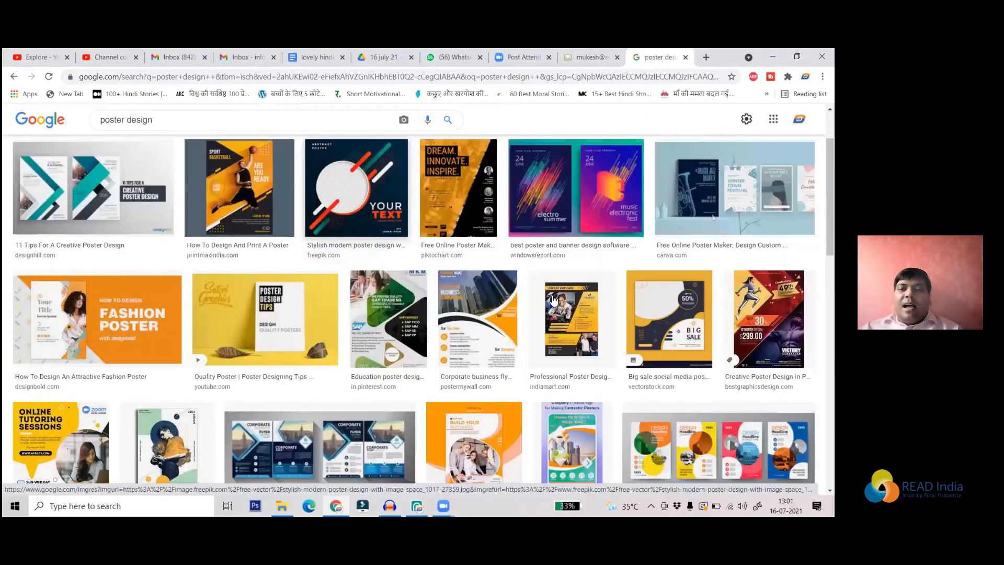
- Preview the "Big sale social media poster" result, copy its image address, and switch to Photopea
left_click(669, 319)
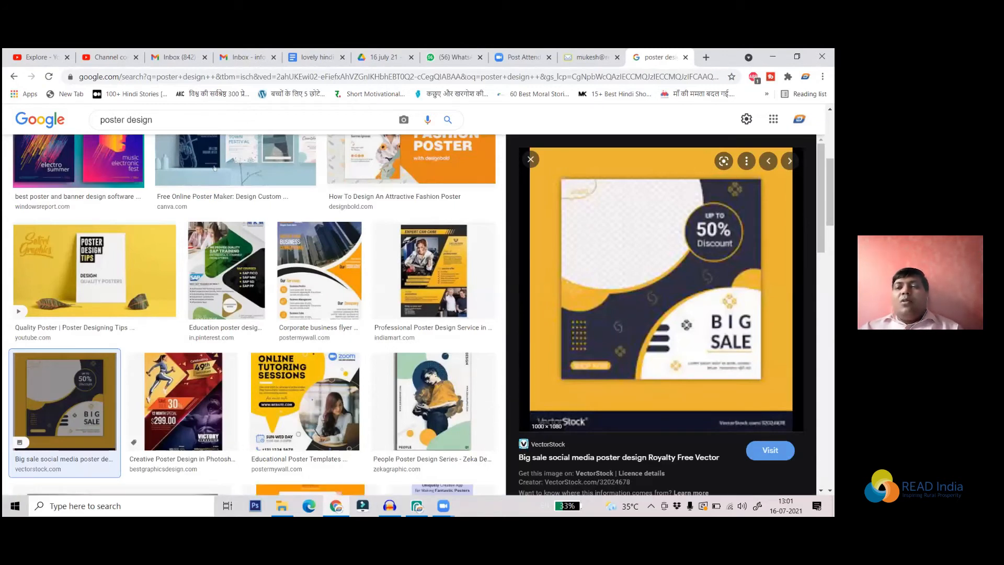
right_click(670, 270)
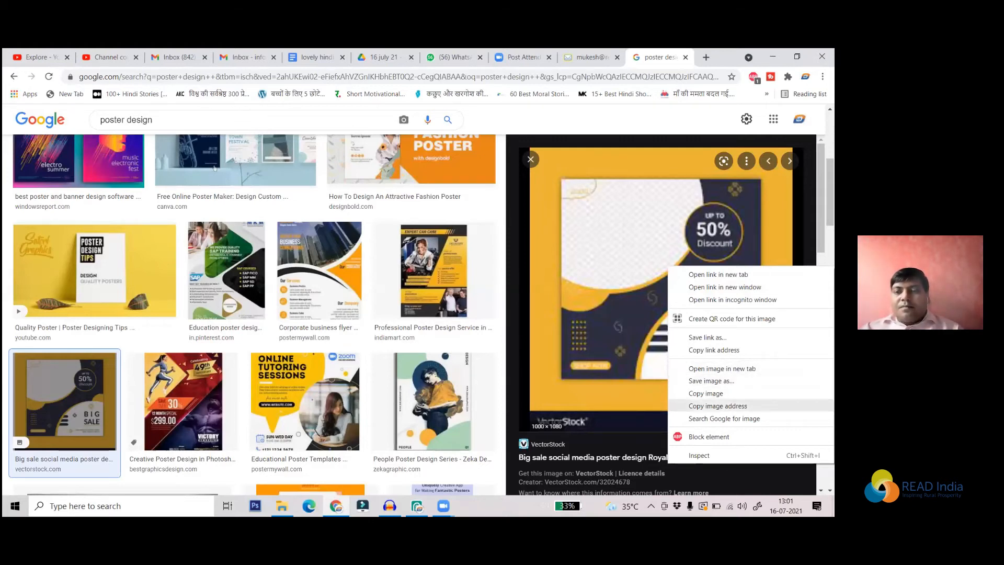
left_click(717, 406)
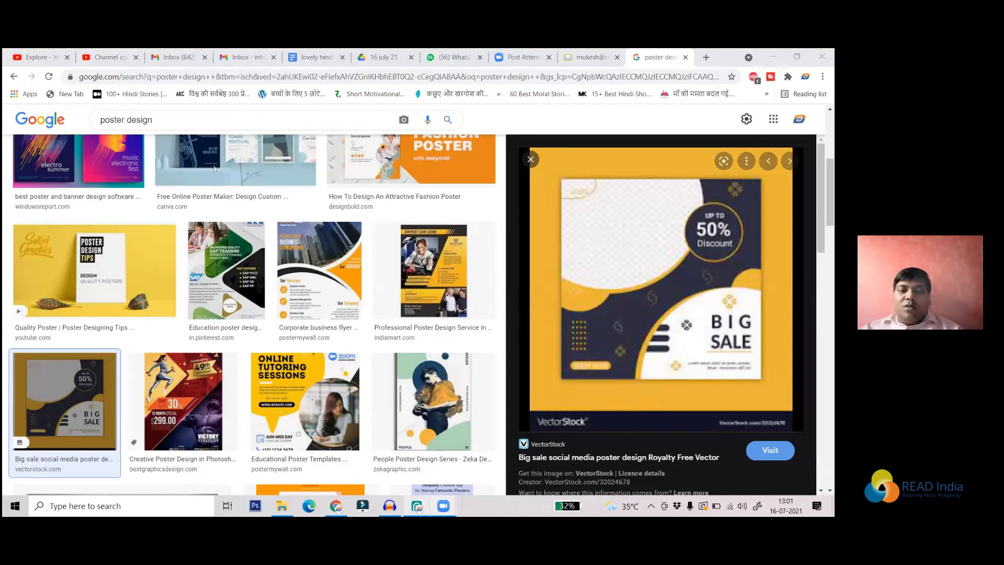
left_click(416, 505)
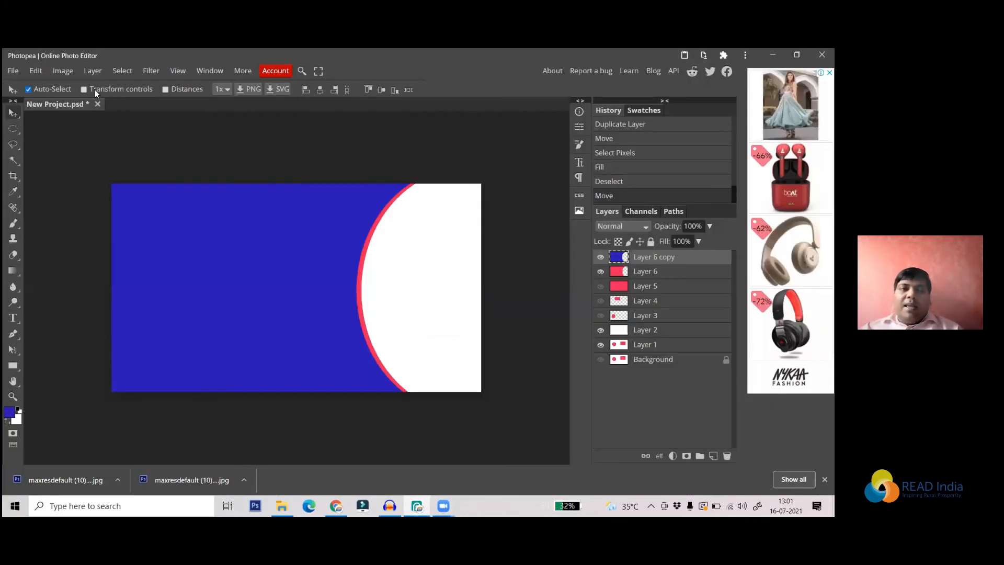
left_click(13, 71)
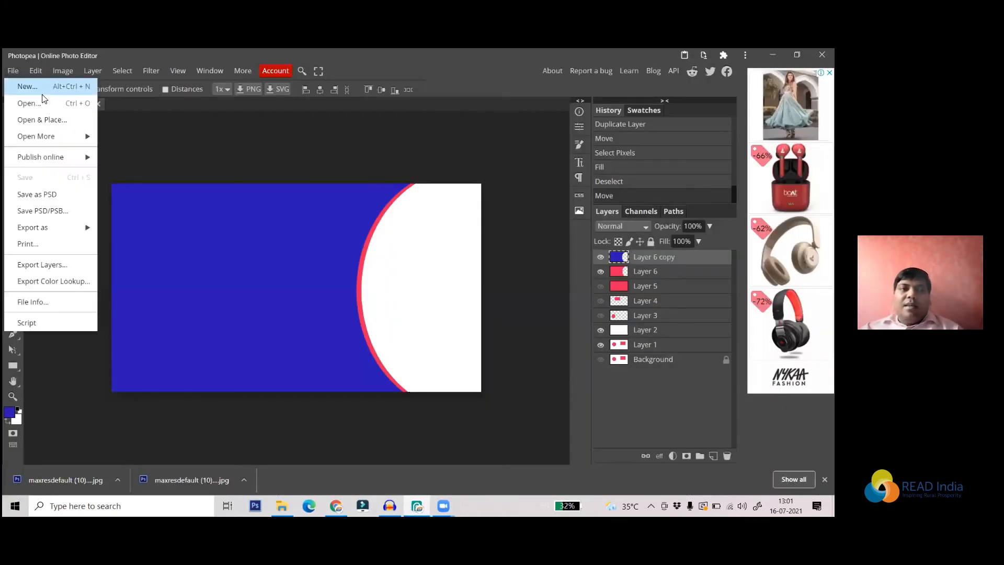
left_click(27, 86)
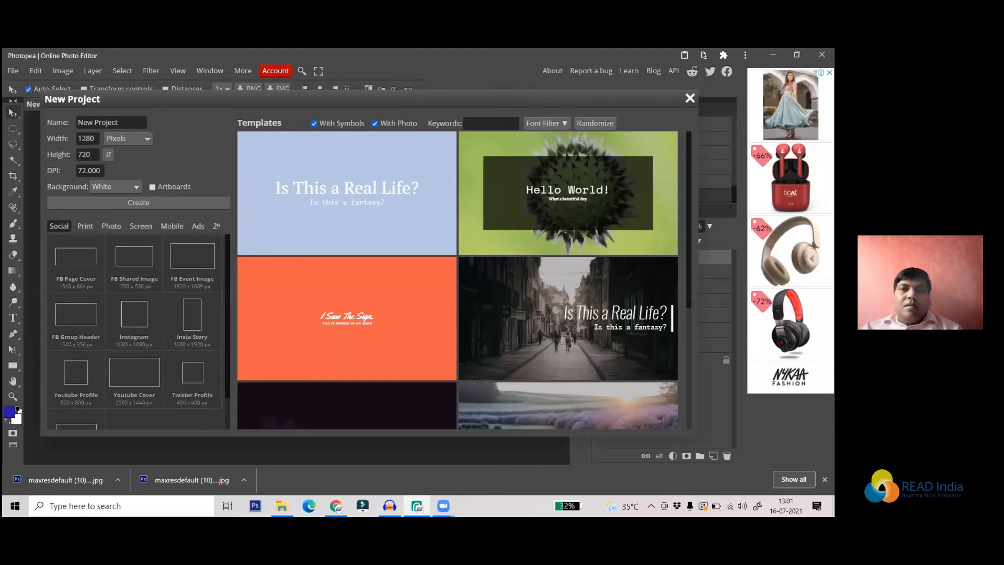
left_click(690, 97)
- Open the Big Sale poster from the copied image URL, placing it into a new project
left_click(12, 70)
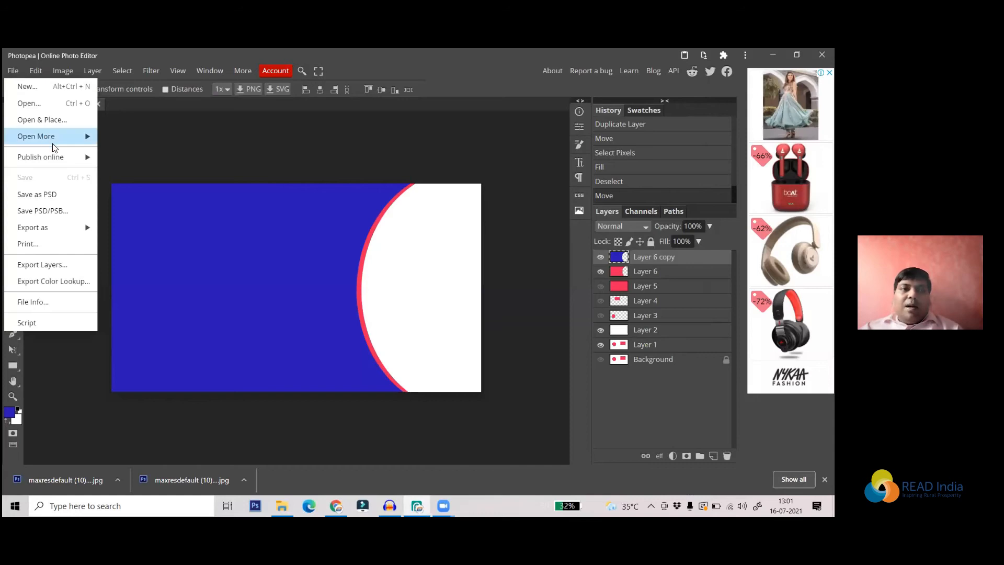
mouse_move(65, 137)
left_click(114, 141)
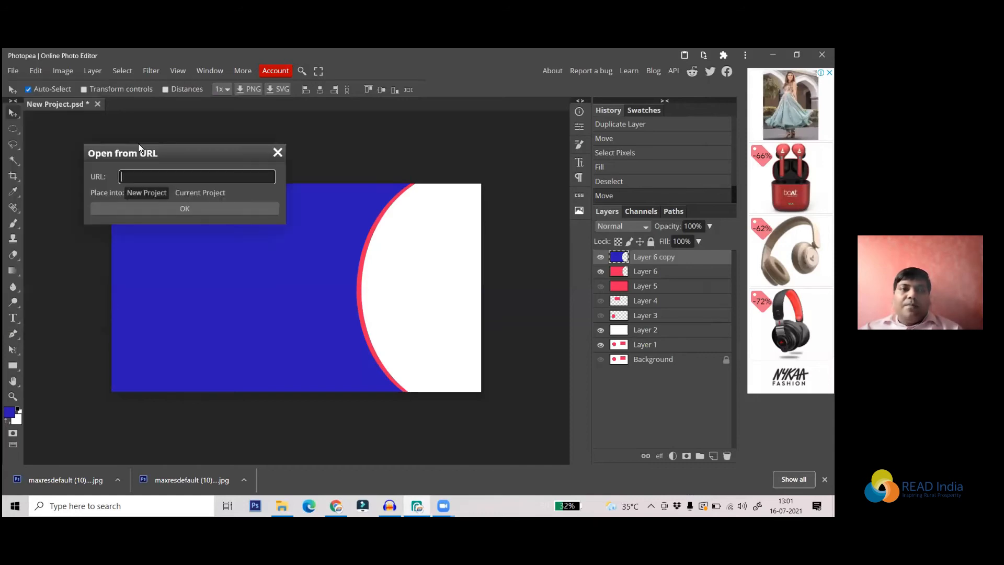
key("ctrl+v")
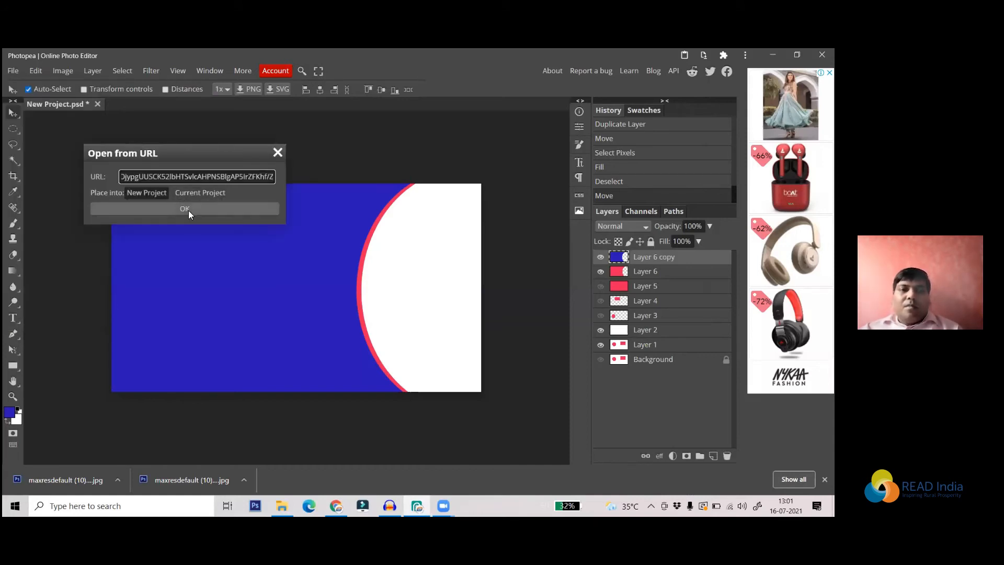
left_click(185, 208)
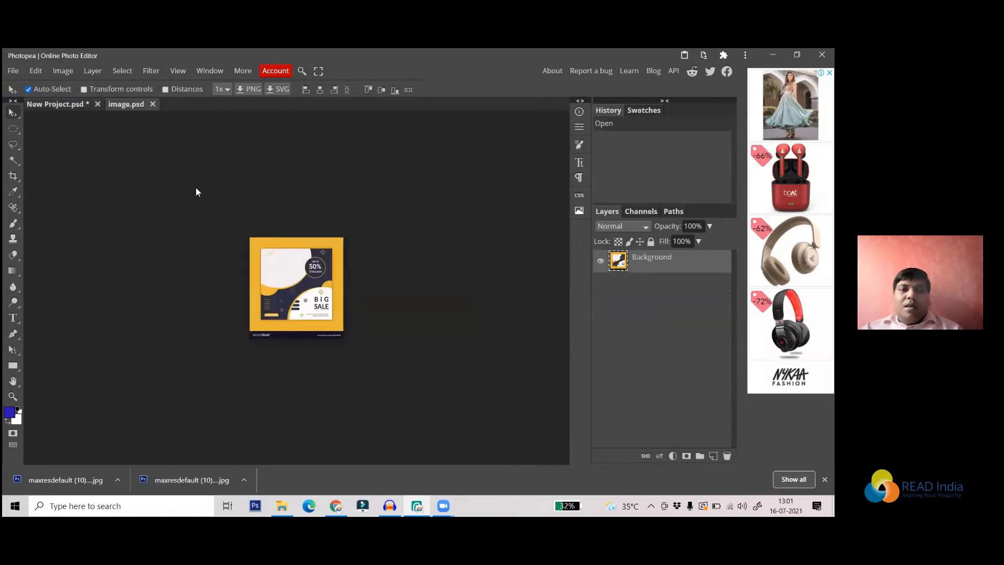
- Bring up the image-level commands for the Big Sale poster document
left_click(60, 71)
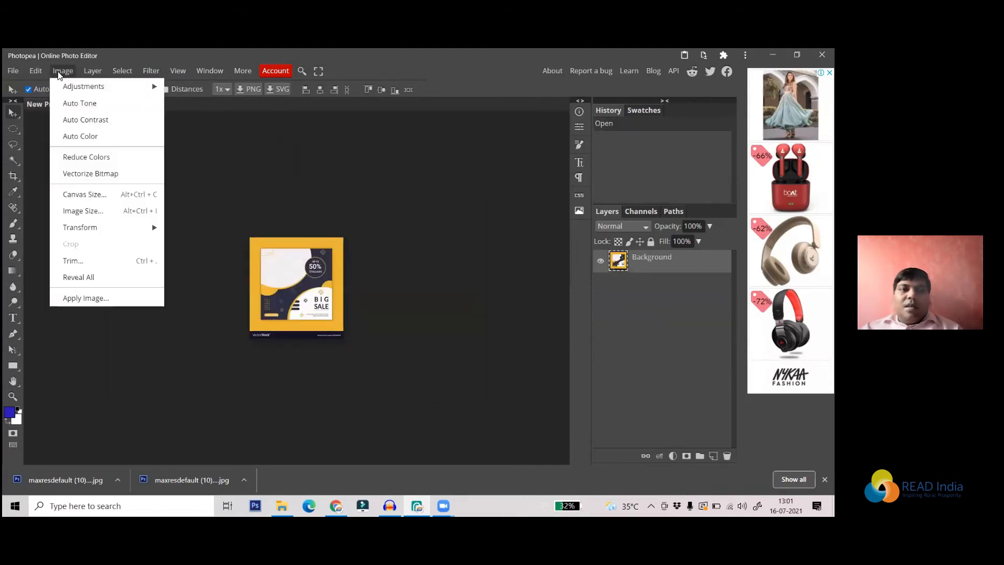
- Enlarge the canvas of the poster image to 1000 pixels wide and 400 pixels high
left_click(93, 194)
left_click_drag(168, 160, 426, 153)
double_click(390, 178)
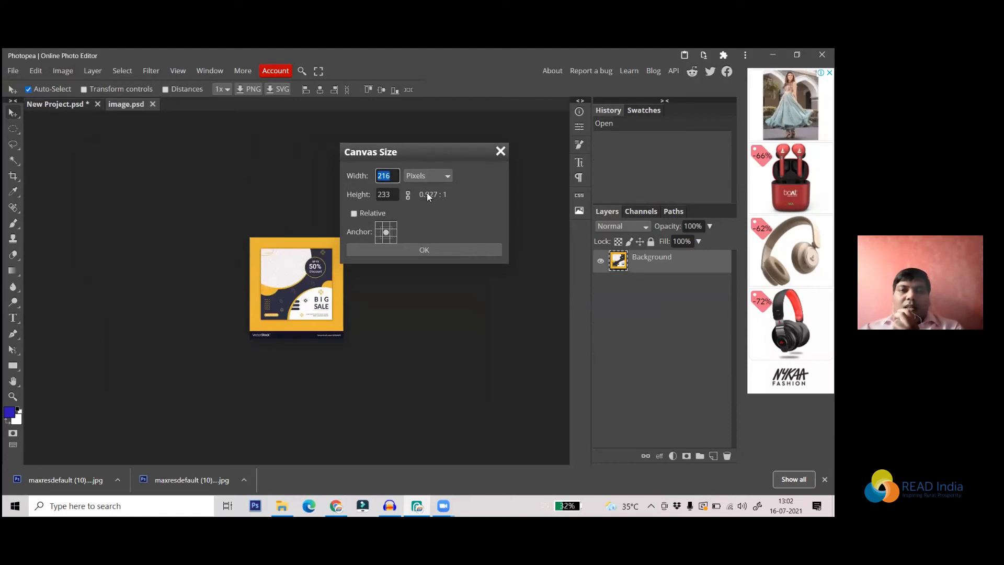
type("1")
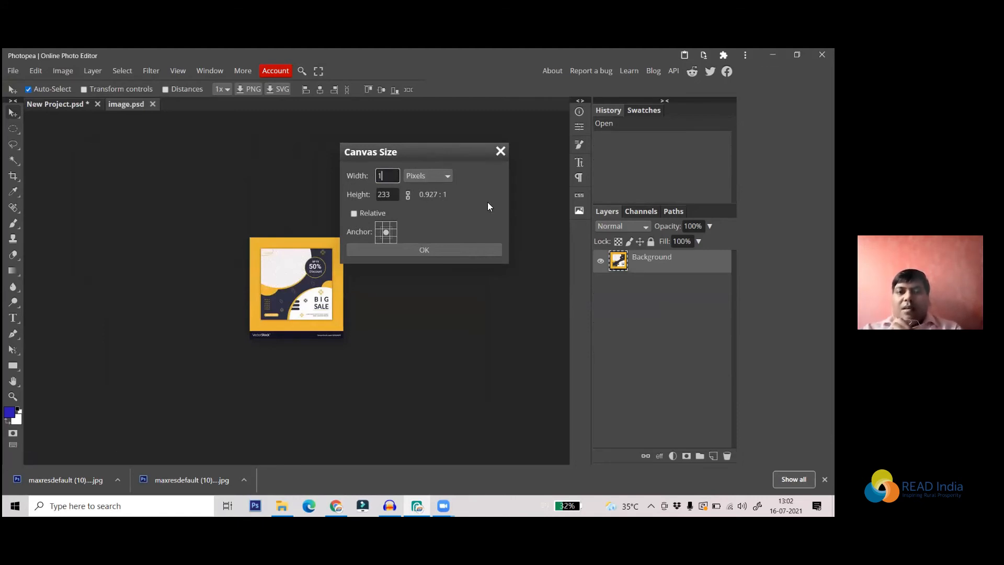
type("000")
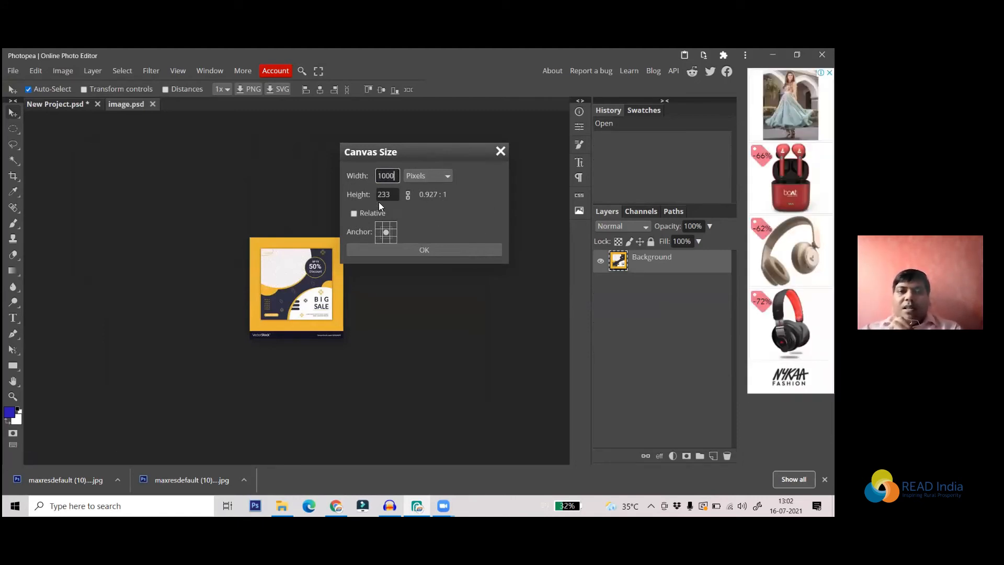
key("Tab")
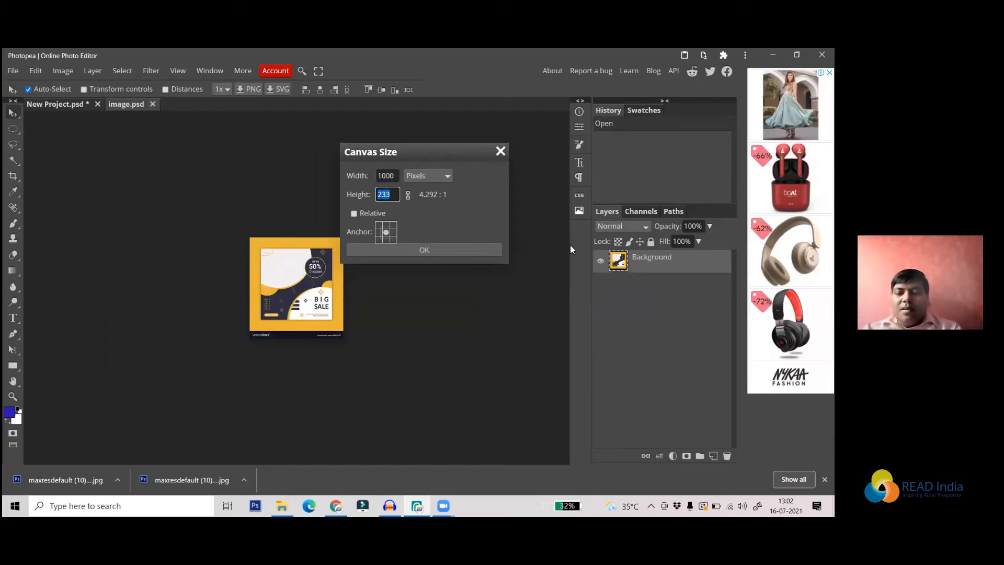
type("400")
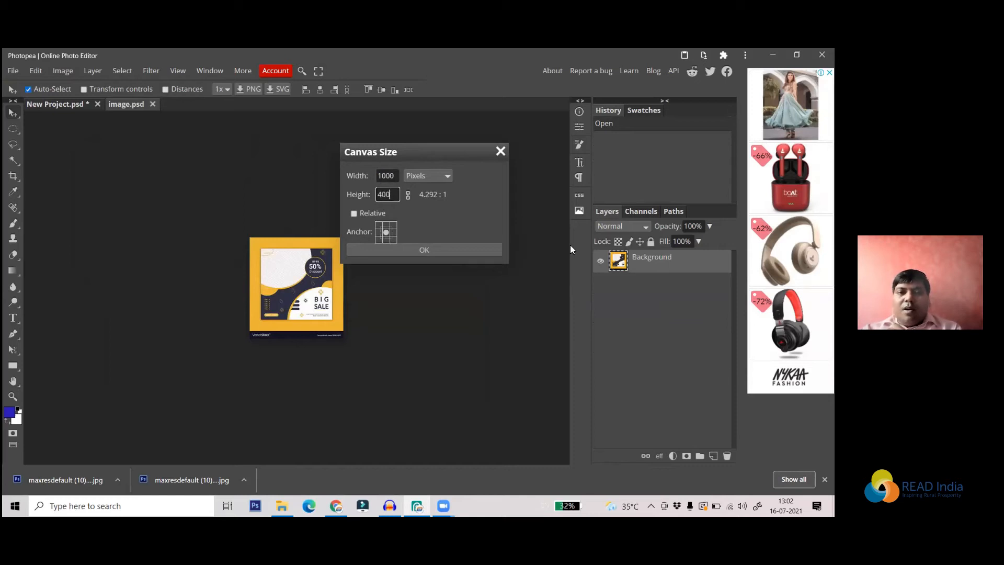
left_click(434, 251)
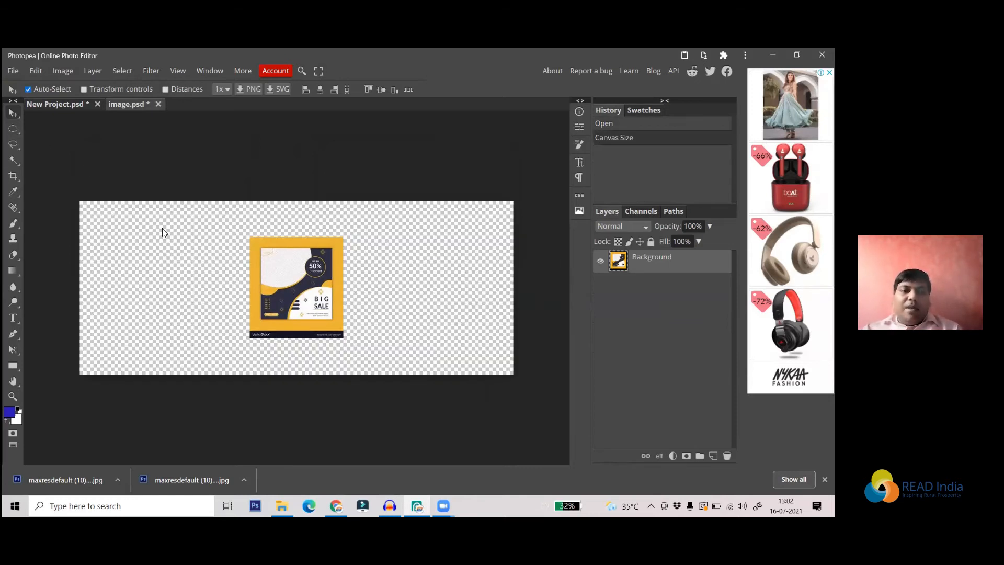
- Move the poster to the left side of the canvas and scale it up to nearly the full canvas height
scroll(218, 252, "up", 1)
scroll(289, 216, "down", 1)
scroll(297, 262, "up", 1)
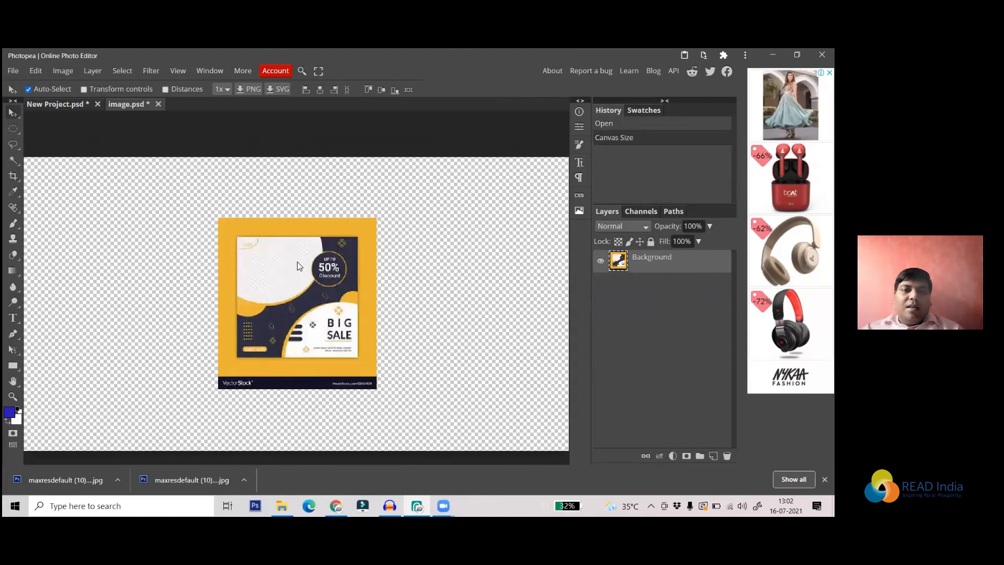
scroll(233, 194, "down", 1)
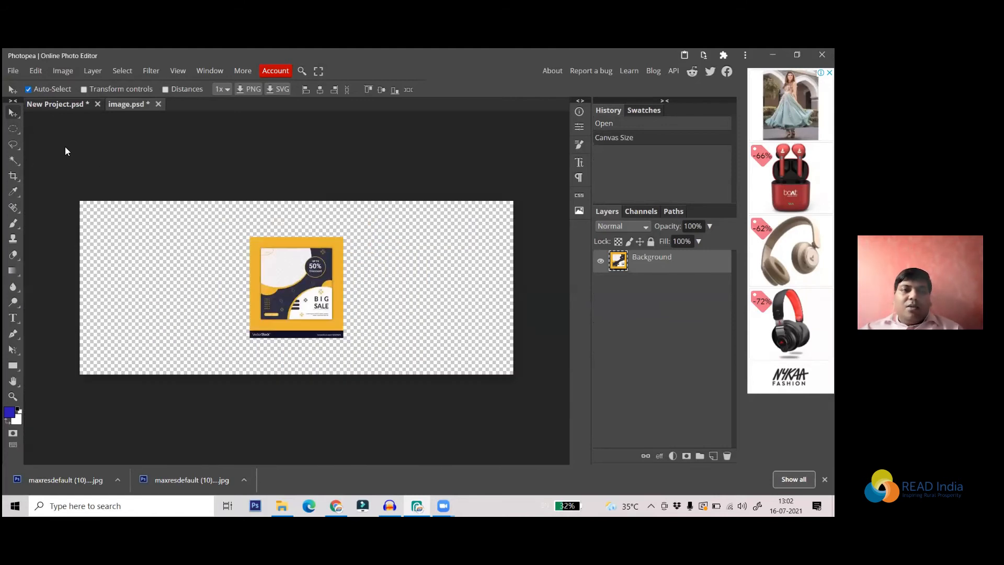
left_click_drag(308, 294, 152, 291)
key("ctrl+t")
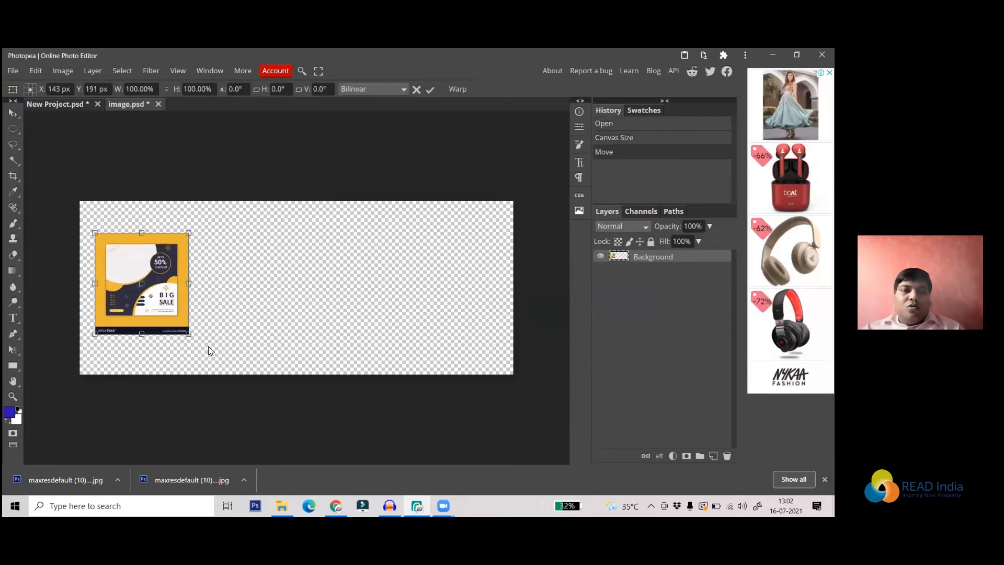
left_click_drag(190, 335, 230, 364)
left_click_drag(154, 296, 175, 299)
key("Return")
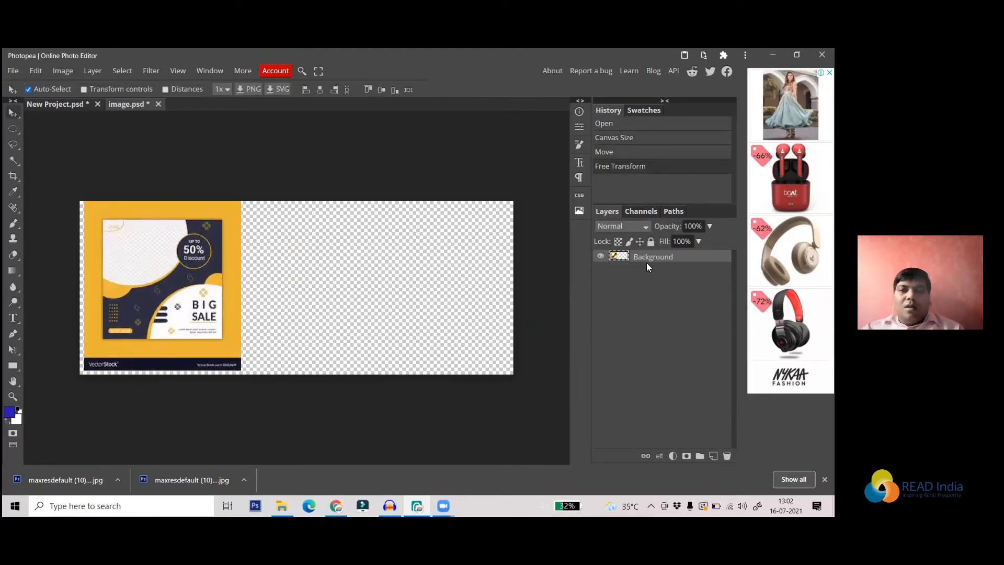
- Select the inner sale design, without its yellow border, using the Rectangle Select tool
left_click(14, 129)
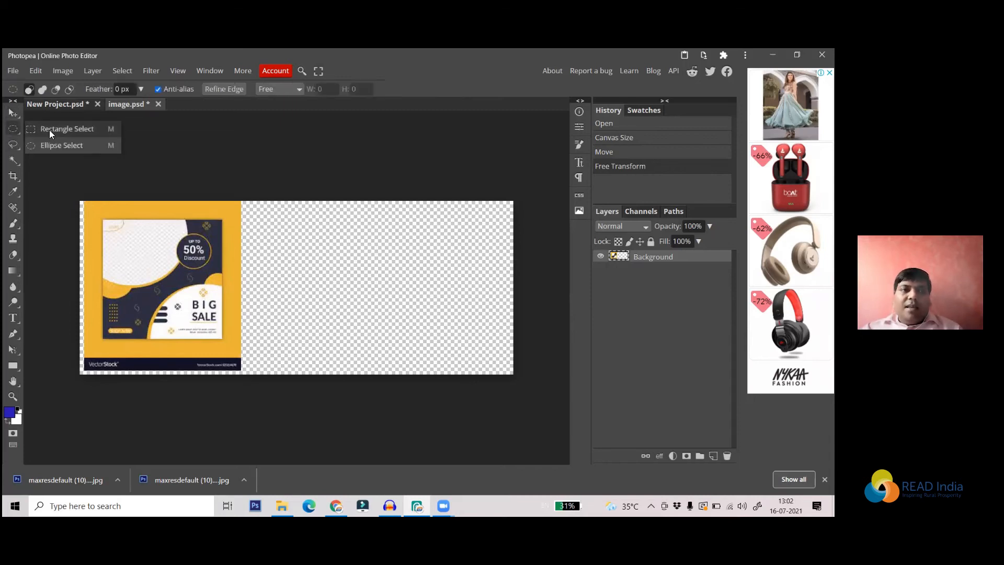
left_click(45, 128)
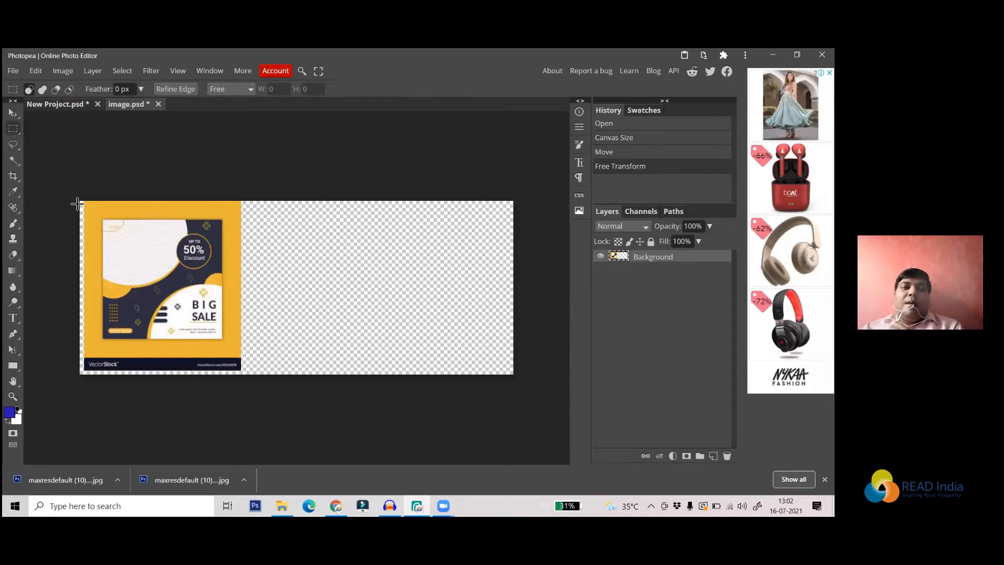
left_click_drag(104, 222, 222, 340)
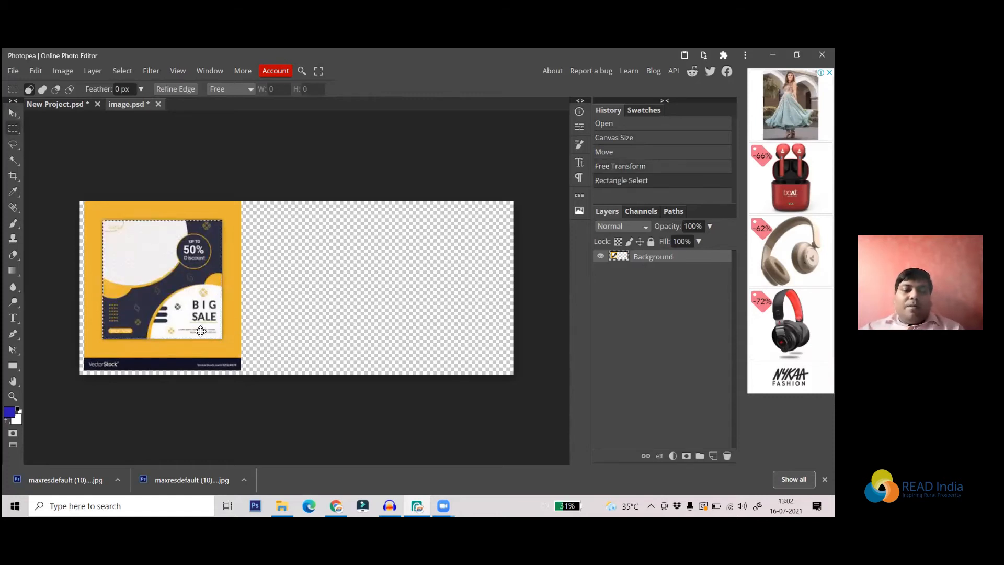
- Invert the selection, delete the yellow border and footer around the sale design, and deselect
scroll(172, 304, "up", 2)
scroll(357, 309, "down", 2)
scroll(176, 285, "up", 2)
scroll(225, 291, "down", 2)
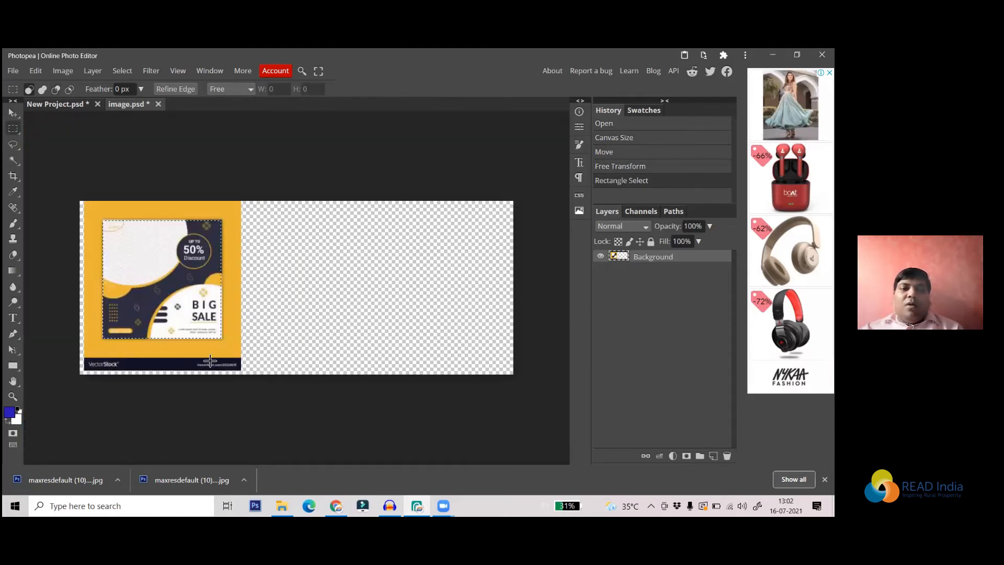
scroll(150, 292, "up", 2)
scroll(215, 291, "up", 1)
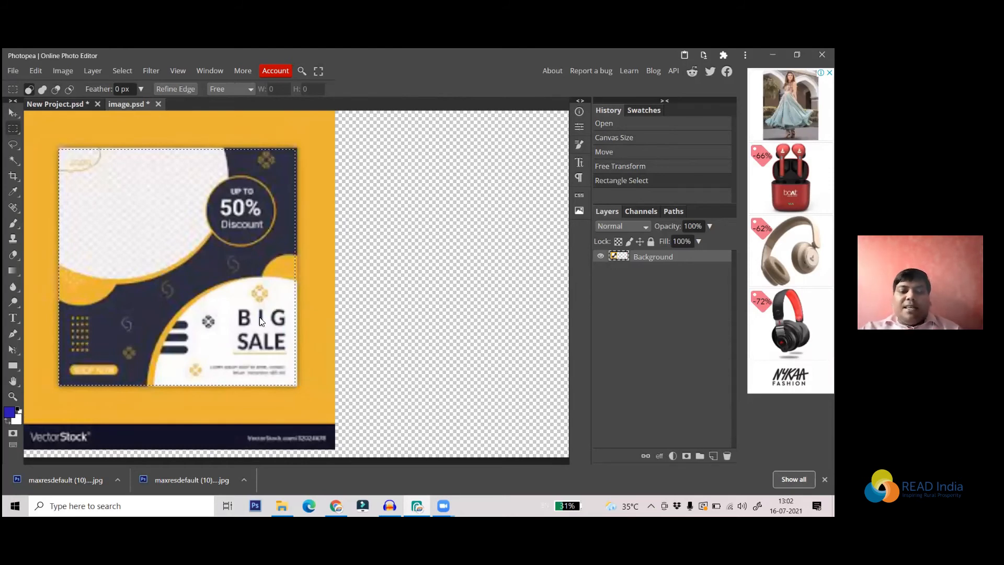
key("ctrl+shift+i")
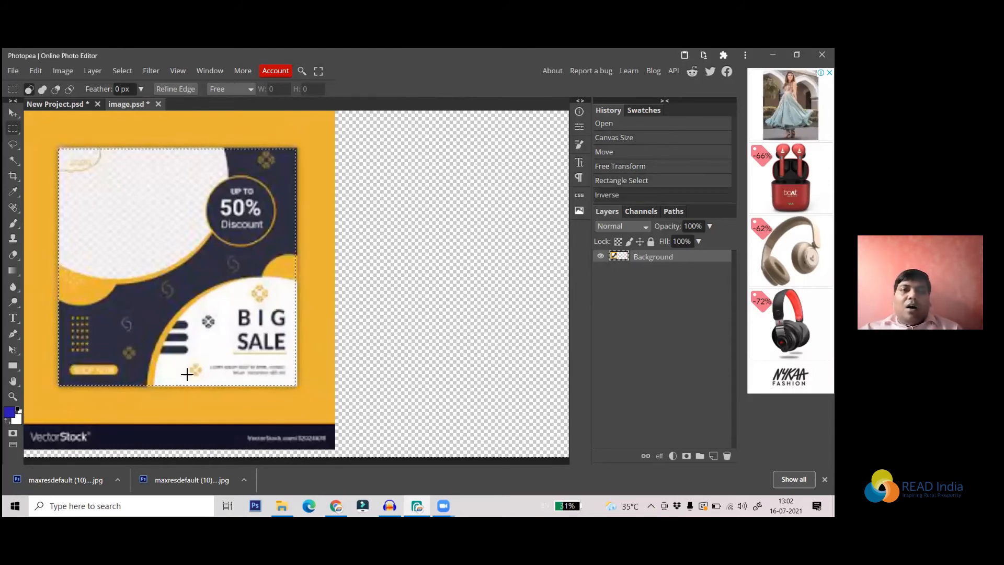
scroll(313, 381, "down", 2)
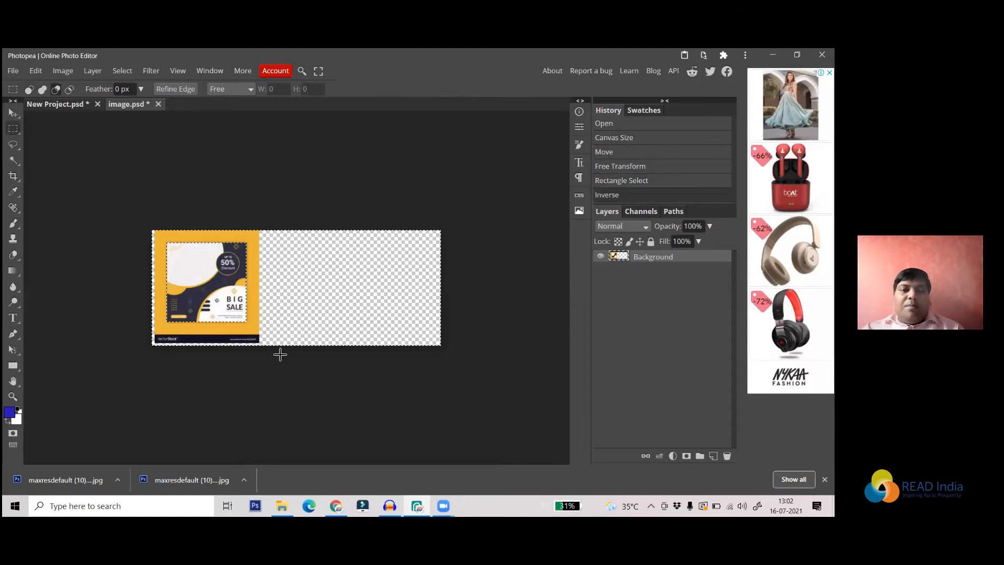
scroll(281, 353, "up", 1)
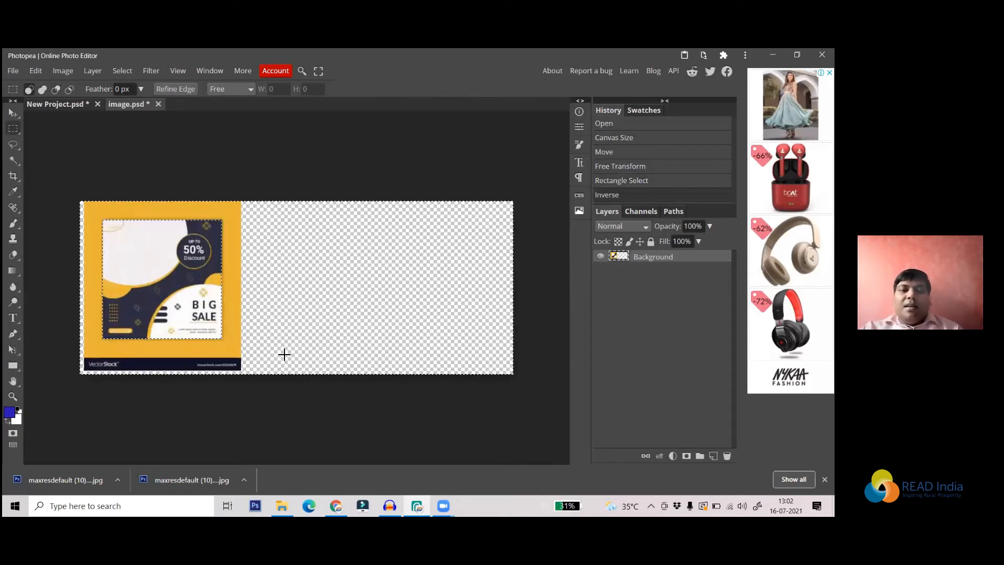
key("Delete")
key("ctrl+d")
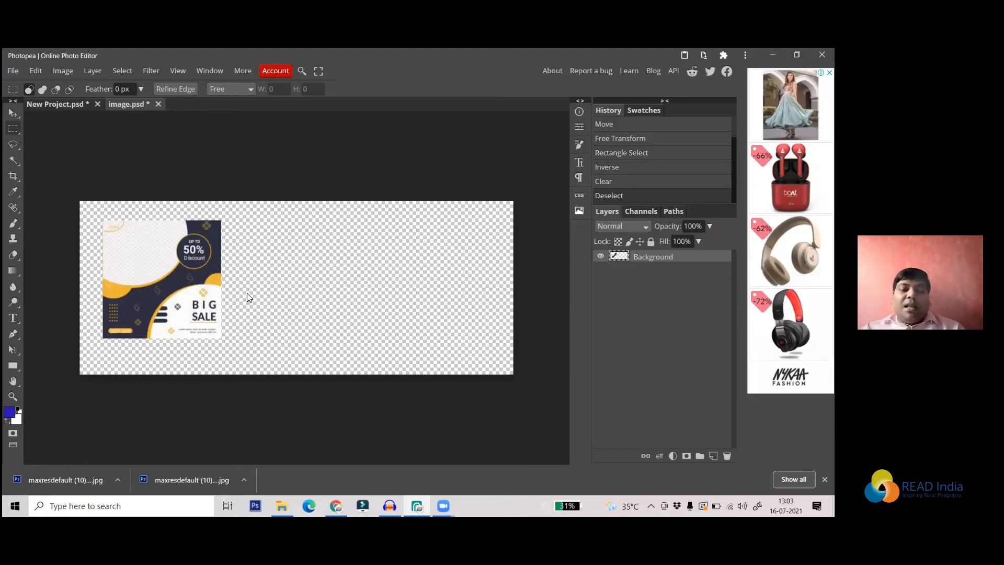
- Scale the isolated sale design to about 122.7% and place its centre at about X 197 px, Y 200 px
left_click(13, 113)
key("ctrl+alt+t")
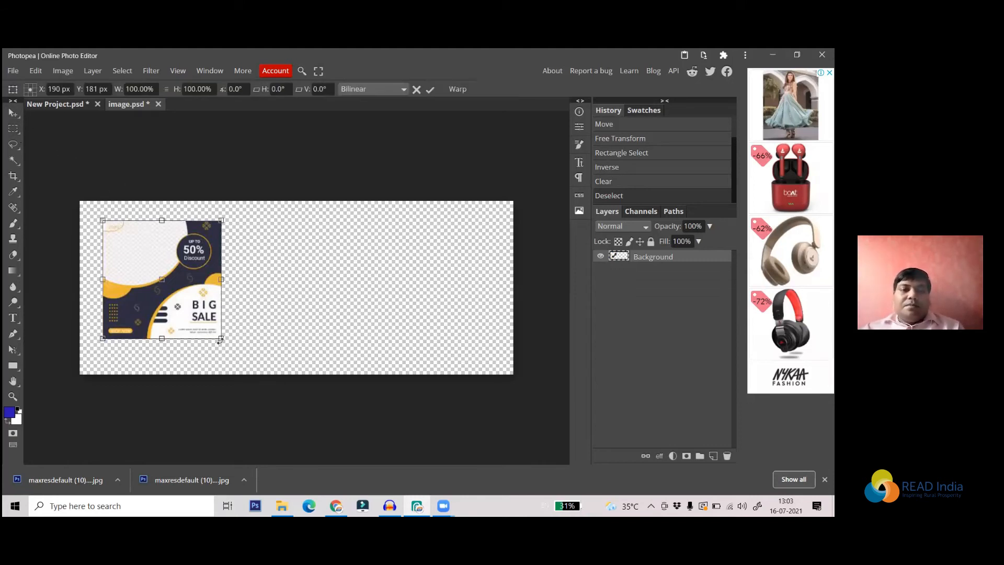
left_click_drag(220, 340, 230, 358)
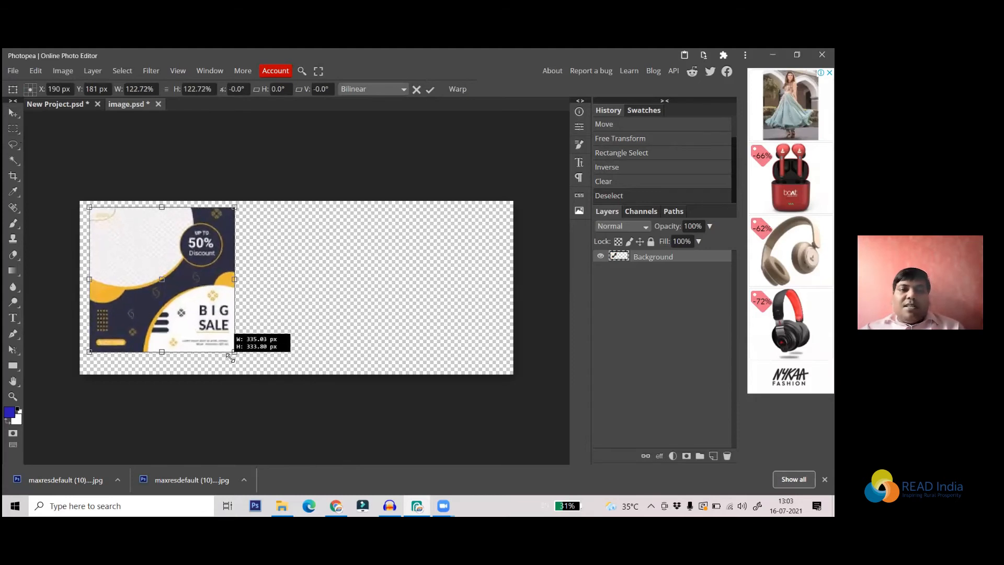
left_click_drag(174, 270, 179, 282)
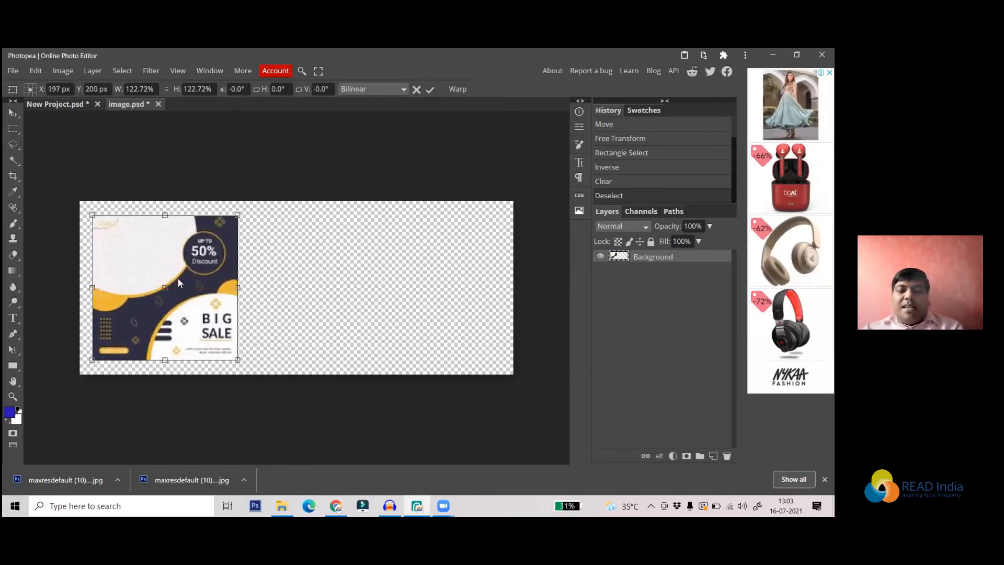
key("Return")
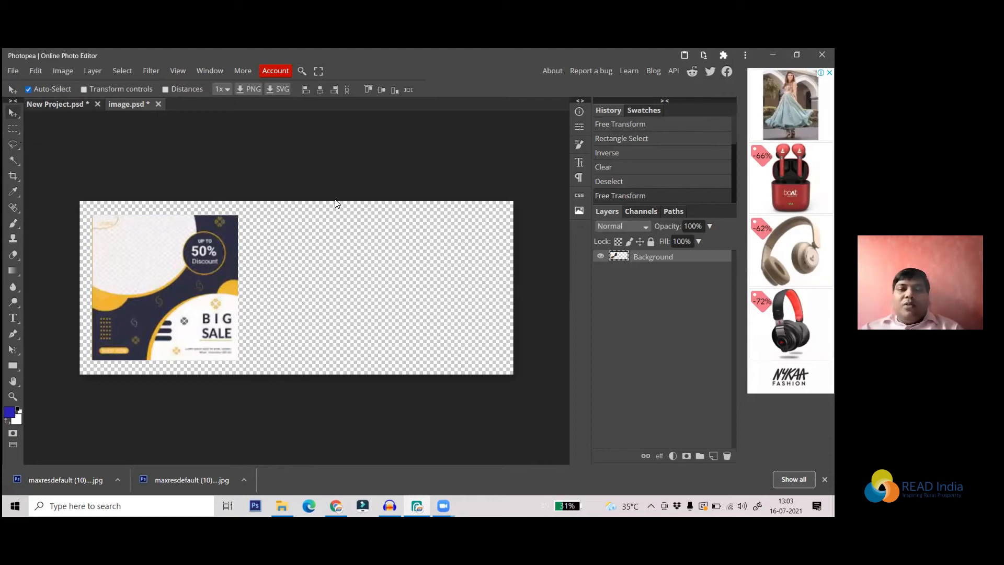
- Create a new project from the Instagram preset at 1080 × 1080 pixels with a white background
left_click(14, 129)
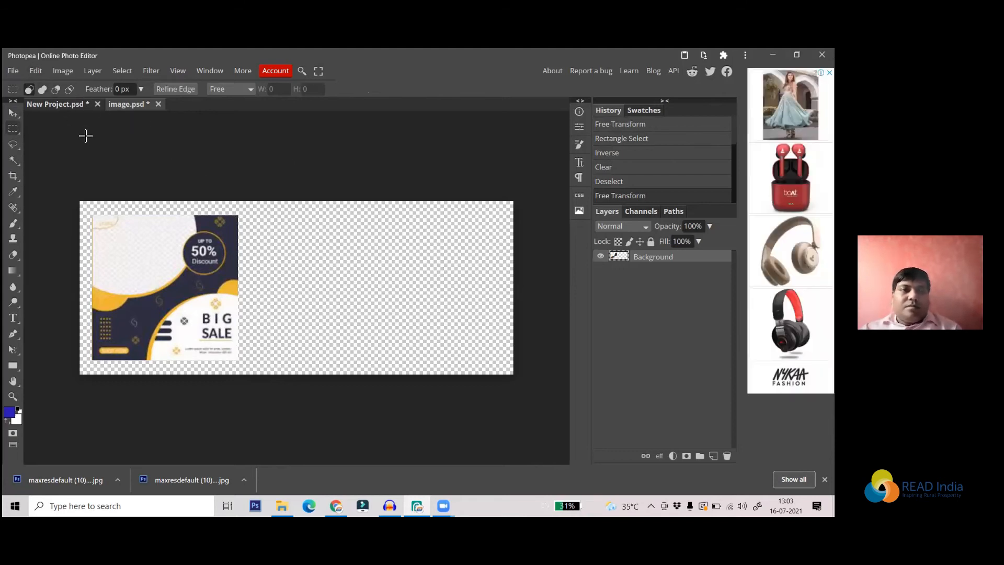
left_click(12, 70)
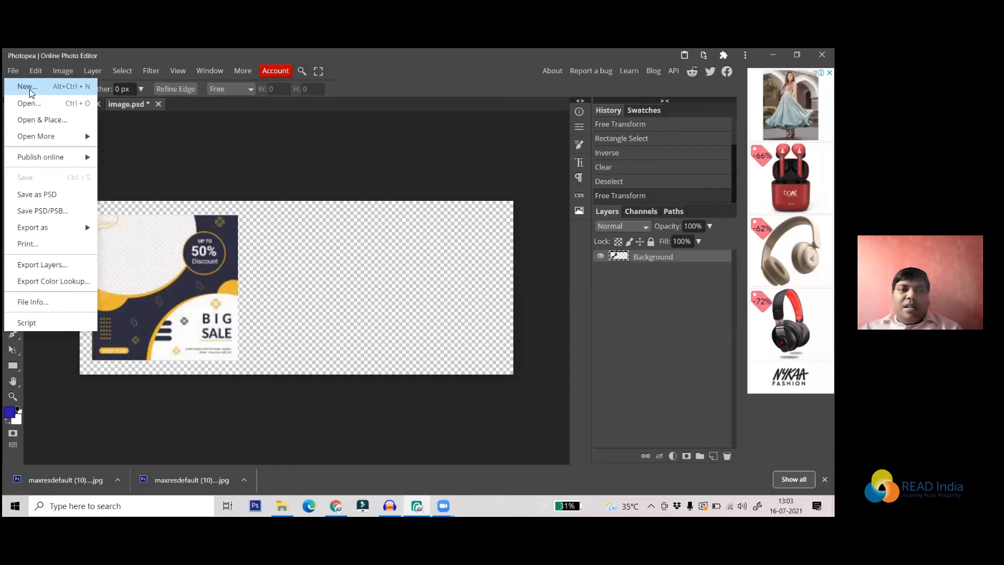
left_click(29, 89)
left_click(146, 324)
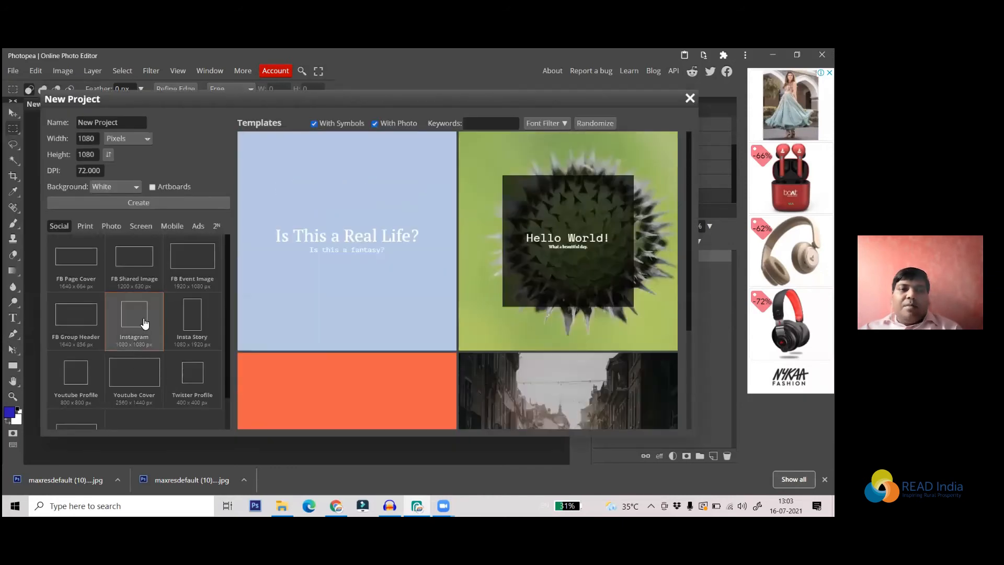
left_click(155, 204)
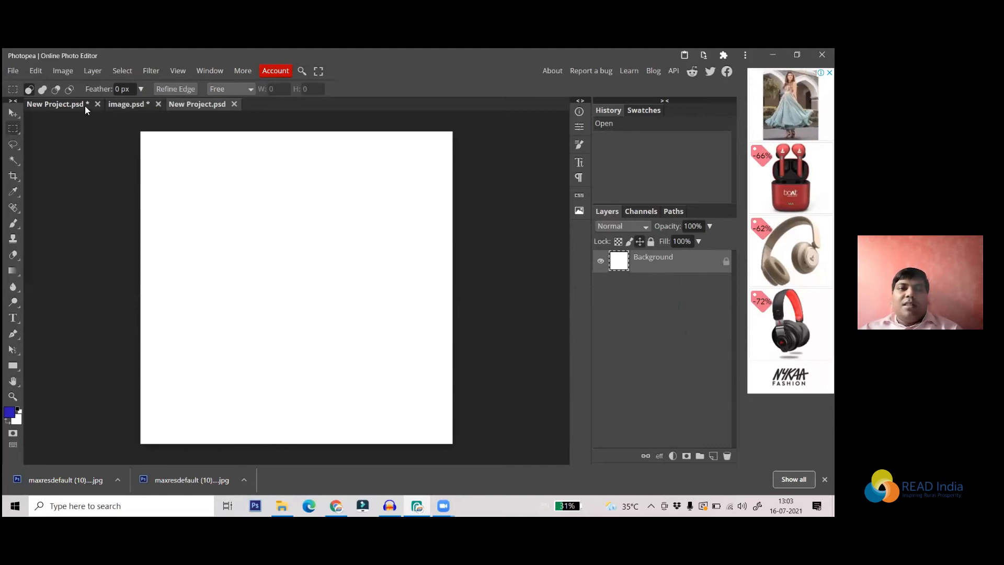
- Crop image.psd on all four sides so that only the sale design remains on the canvas
left_click(127, 104)
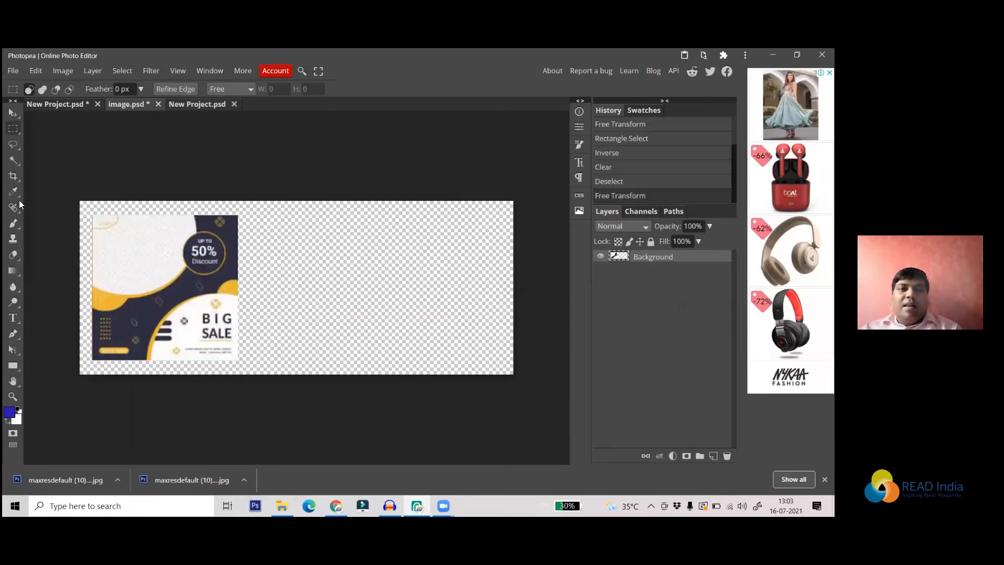
left_click(15, 176)
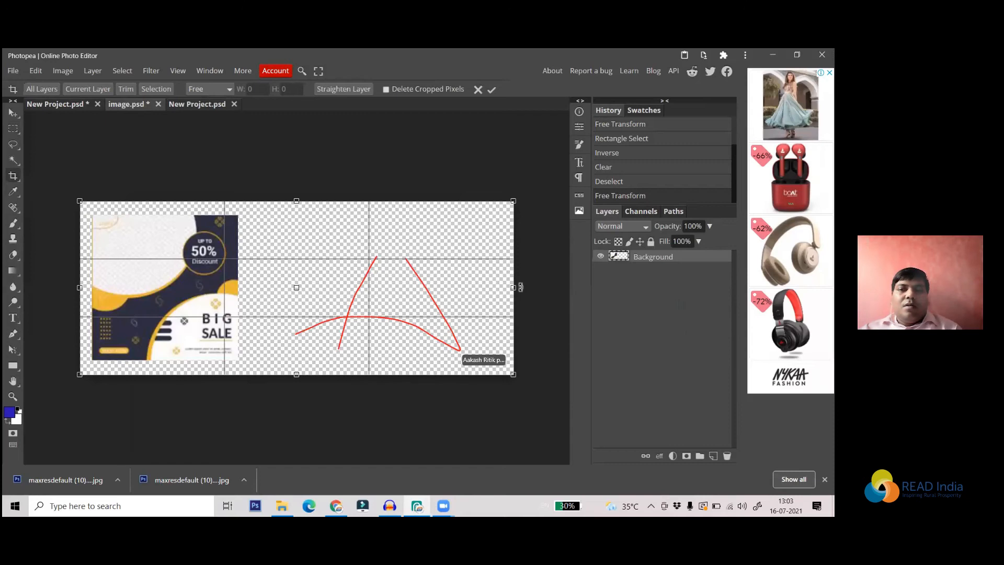
left_click_drag(513, 287, 242, 289)
left_click_drag(162, 201, 161, 214)
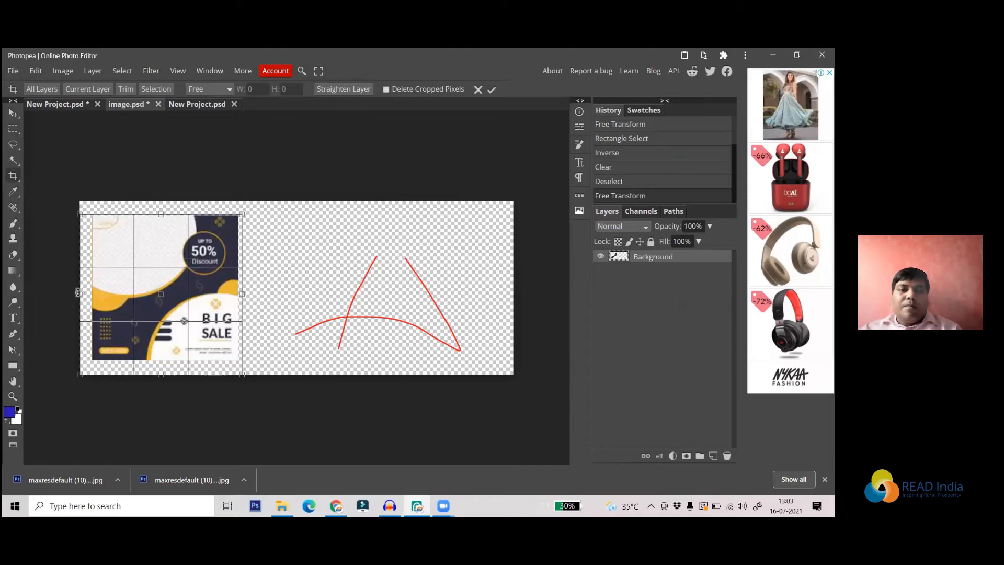
left_click_drag(79, 293, 91, 293)
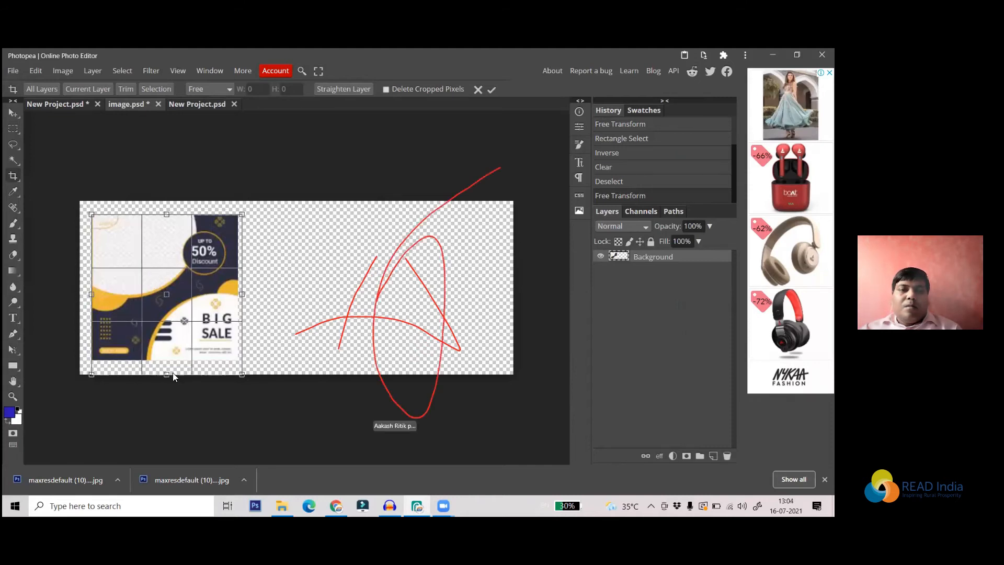
left_click_drag(168, 372, 171, 358)
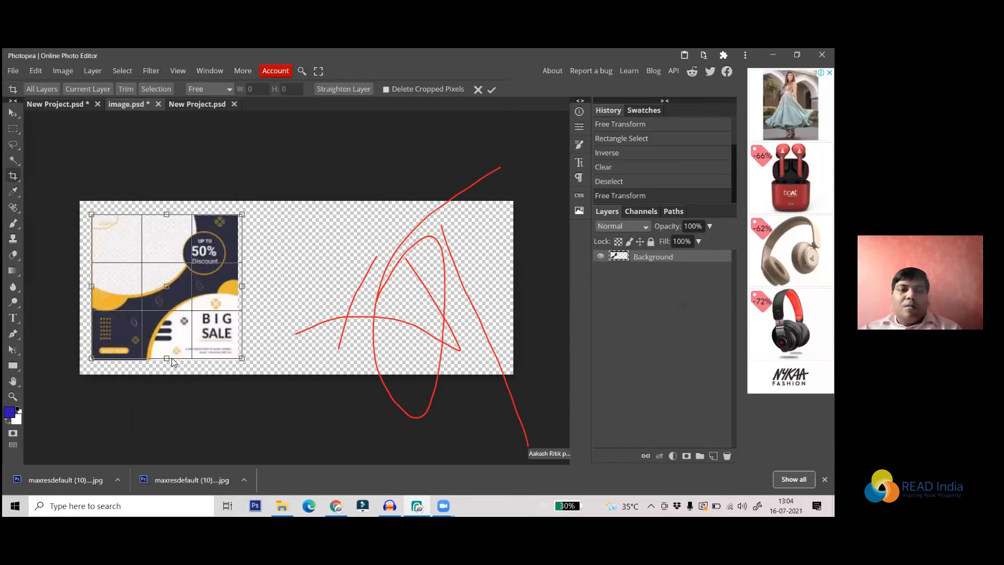
left_click(492, 90)
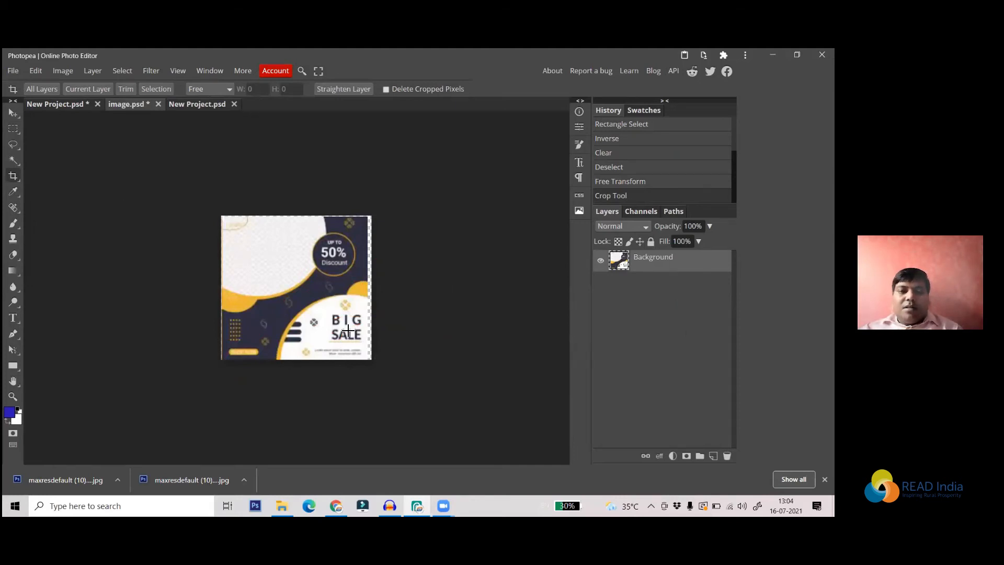
- Activate the Move tool and switch from the cropped design to the blank Instagram project
scroll(348, 330, "up", 3)
left_click(12, 114)
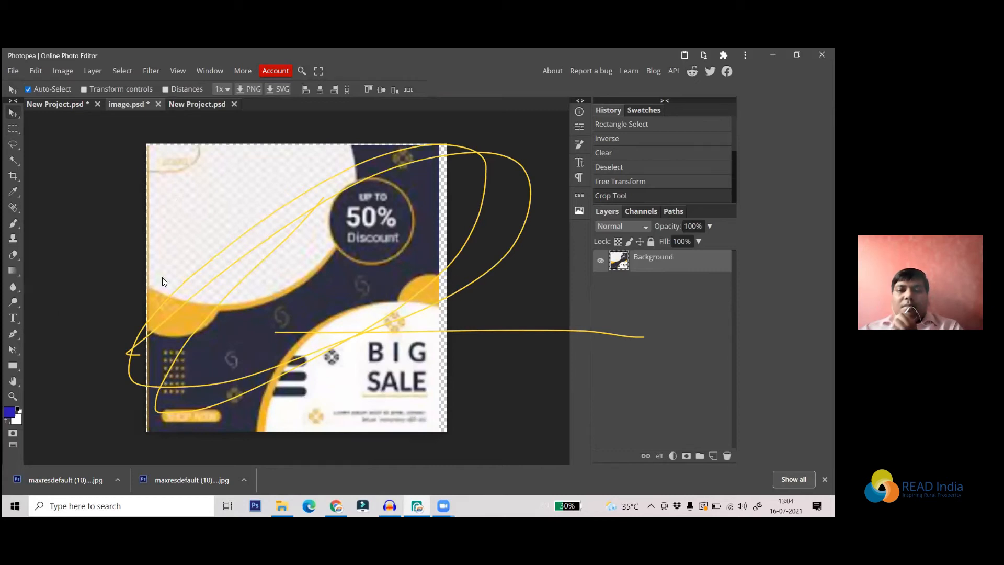
left_click(196, 103)
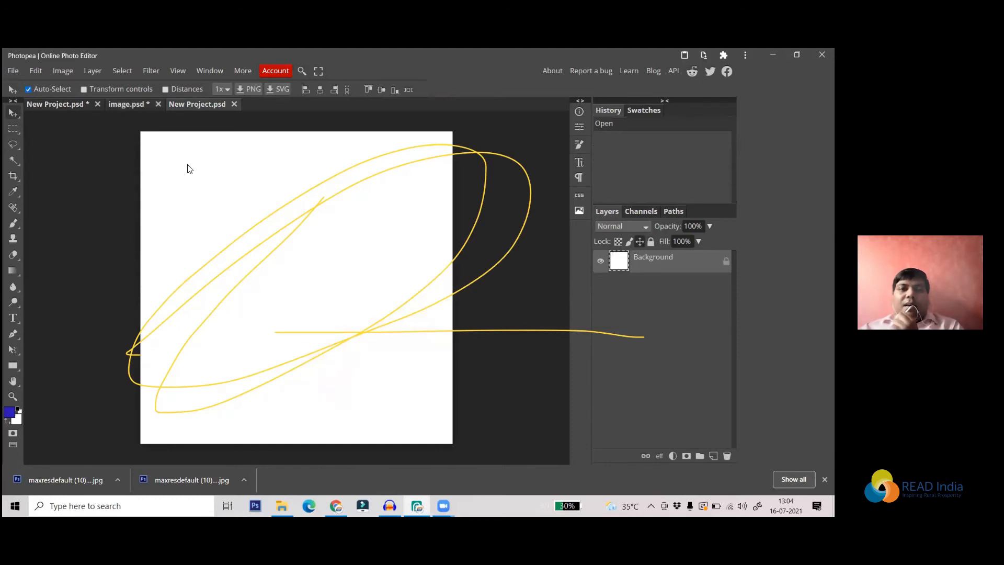
- Close the older blue New Project.psd without saving and return to the blank Instagram project
left_click(68, 108)
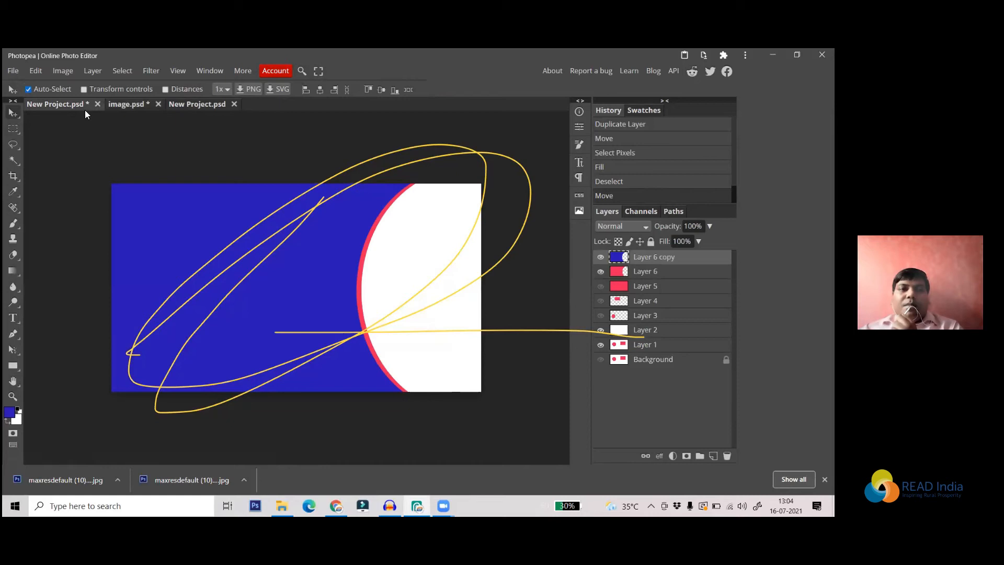
left_click(97, 105)
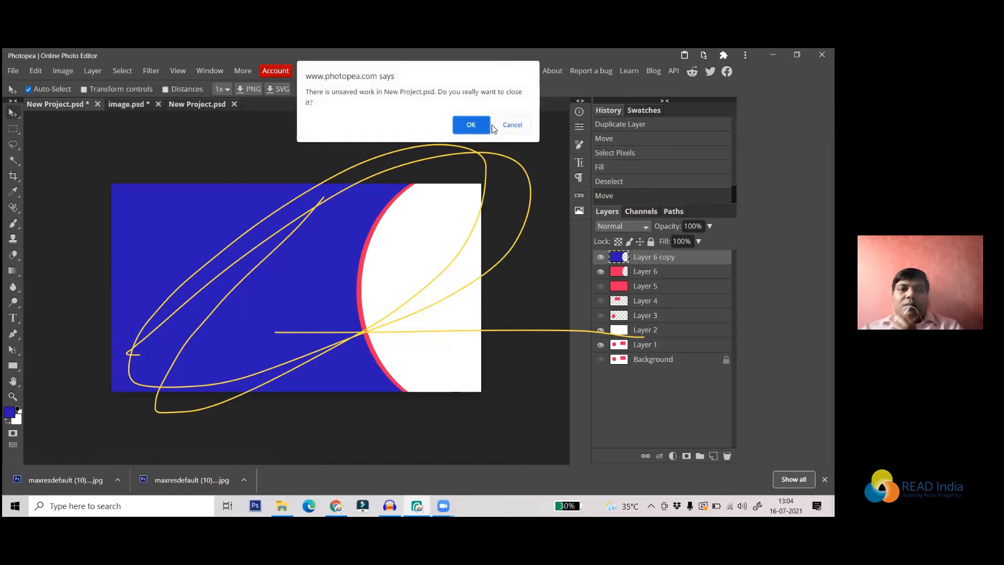
left_click(471, 125)
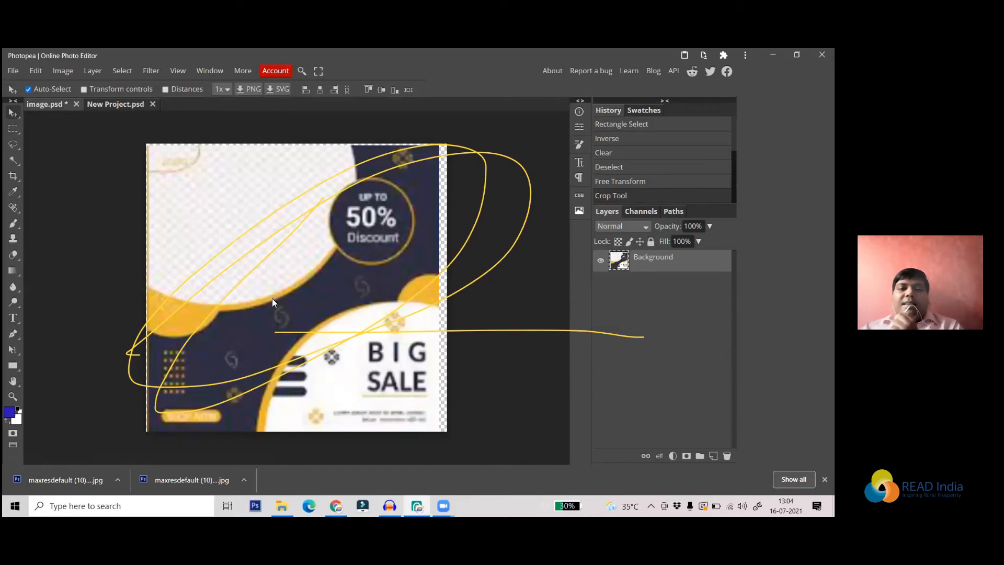
left_click(112, 104)
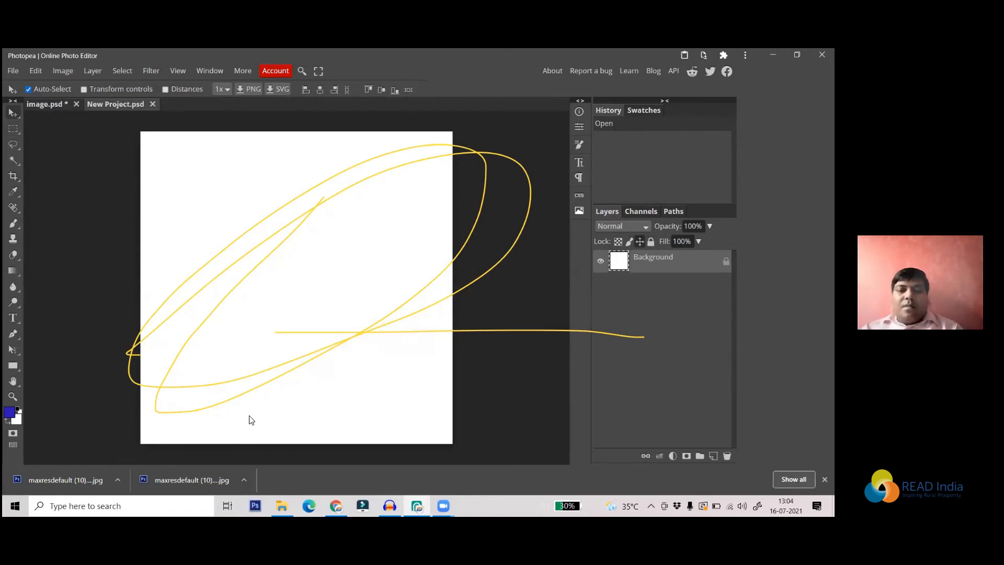
left_click_drag(482, 264, 447, 239)
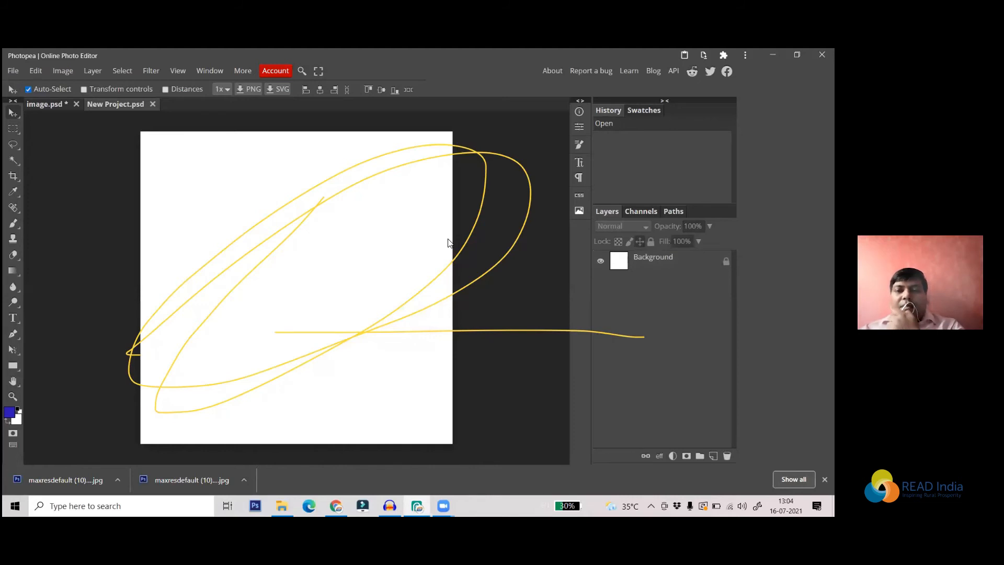
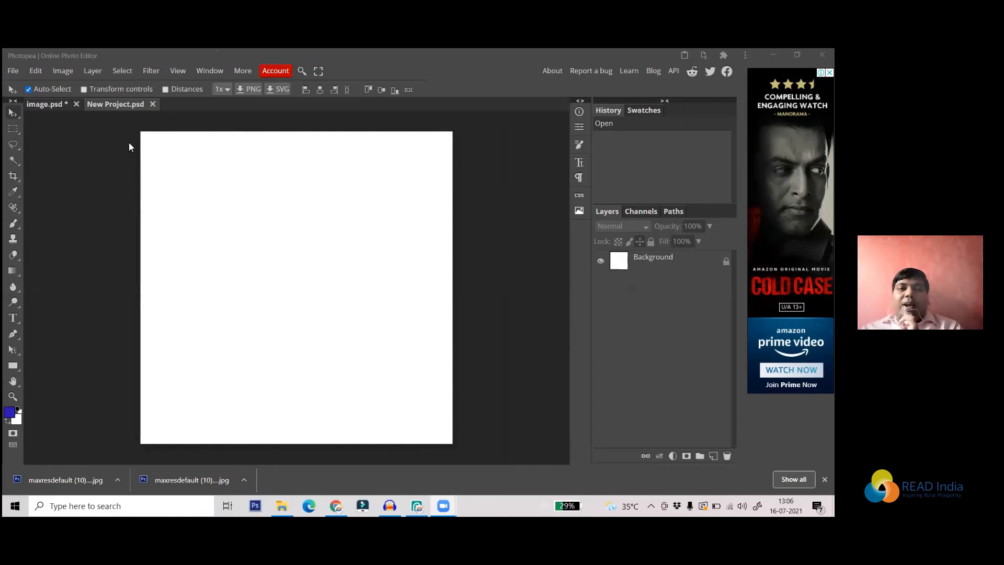
left_click(57, 106)
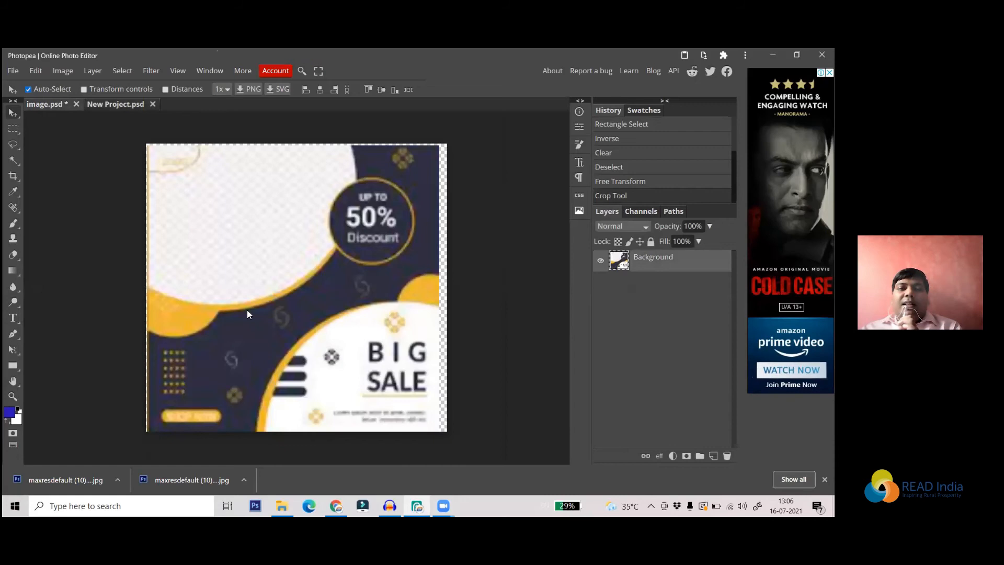
right_click(16, 129)
left_click(16, 128)
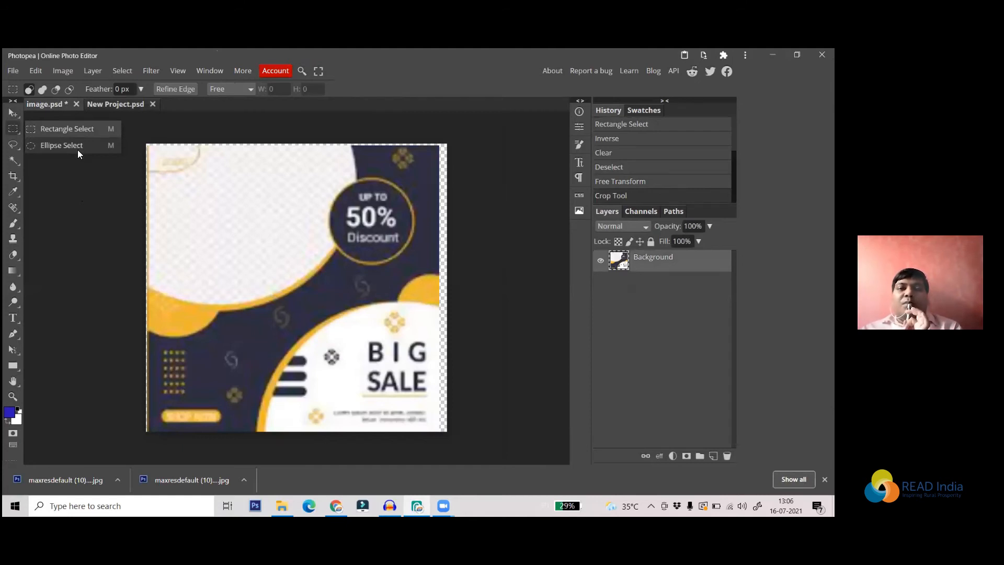
left_click(146, 148)
left_click_drag(147, 145, 373, 308)
left_click(311, 283)
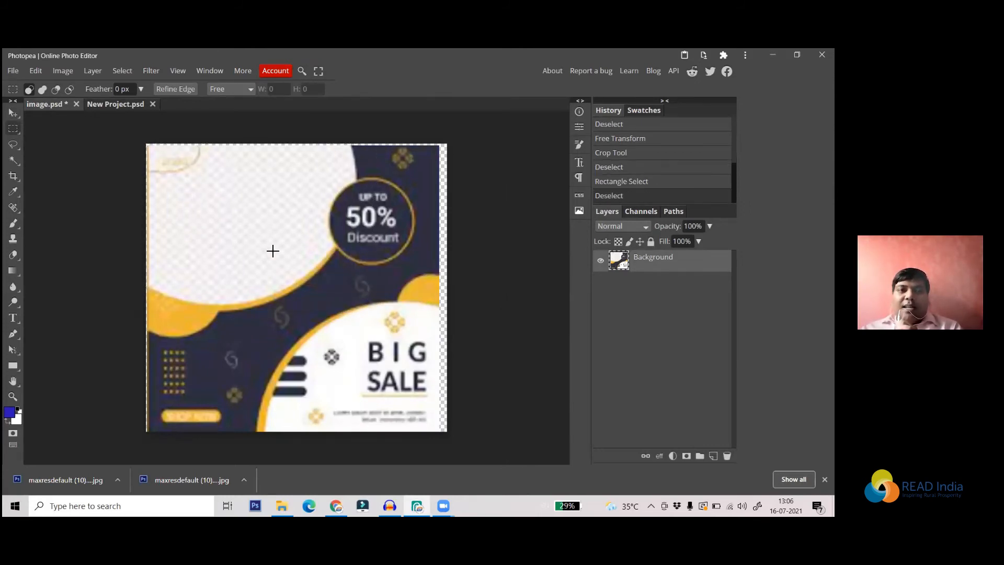
left_click(109, 103)
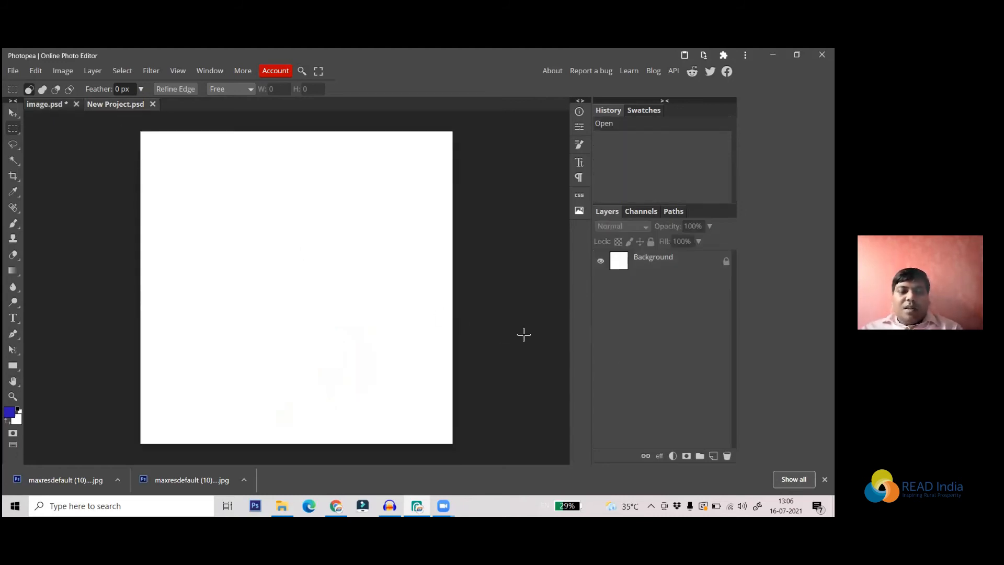
- Draw a large near-circular Ellipse Select selection overlapping the blank canvas's upper-left corner and invert it
scroll(492, 322, "down", 1)
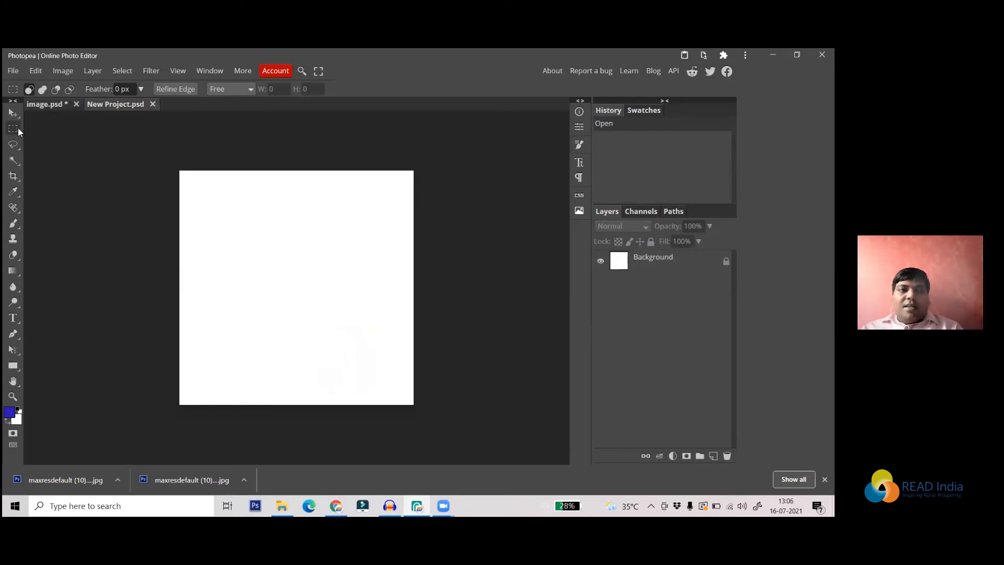
right_click(17, 128)
left_click(51, 146)
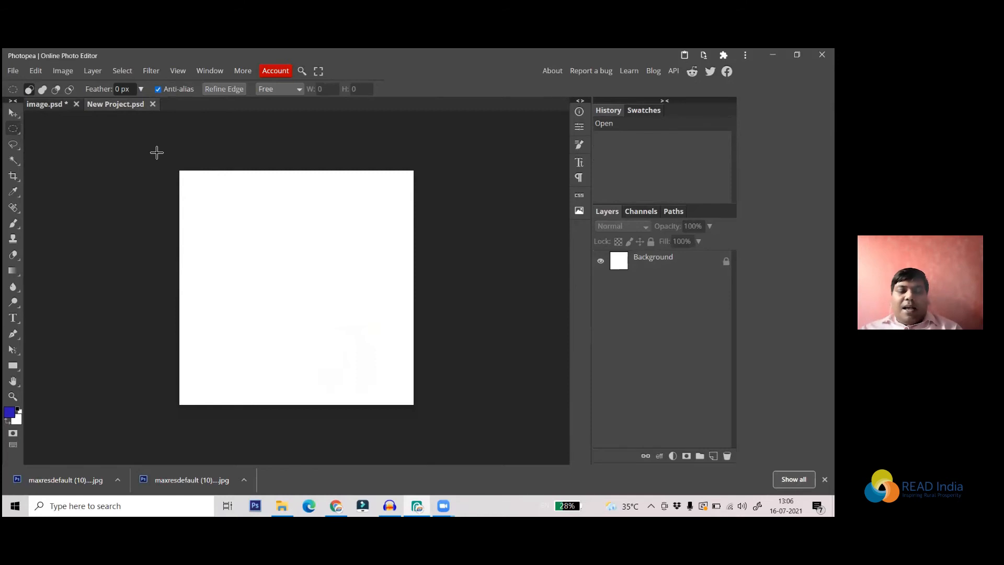
left_click_drag(155, 148, 319, 306)
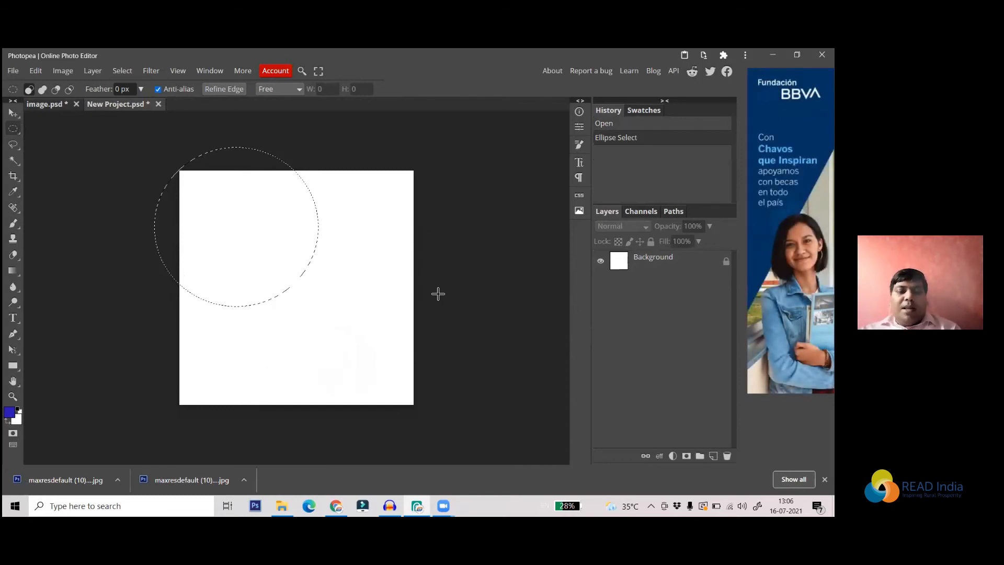
key("ctrl+shift+i")
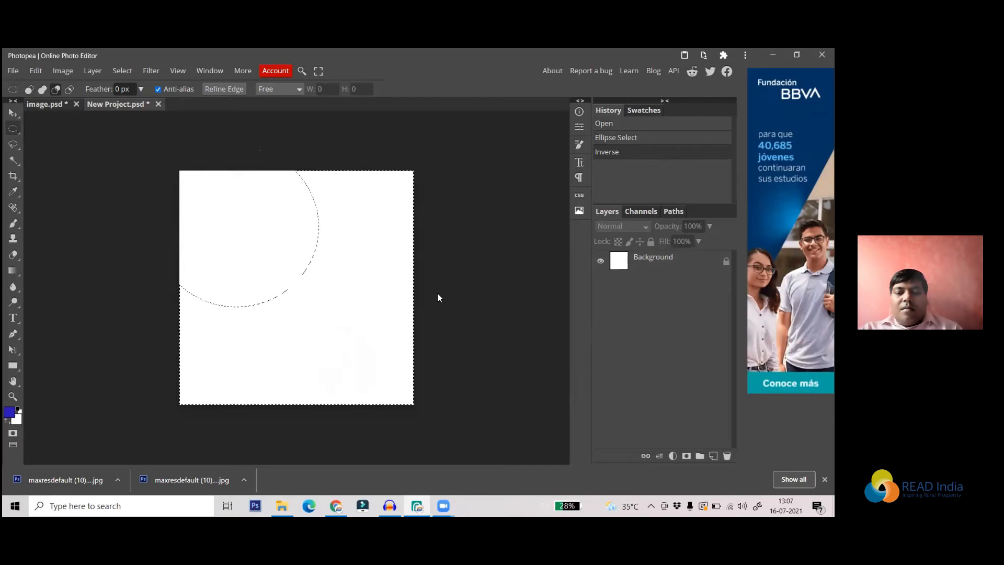
key("Delete")
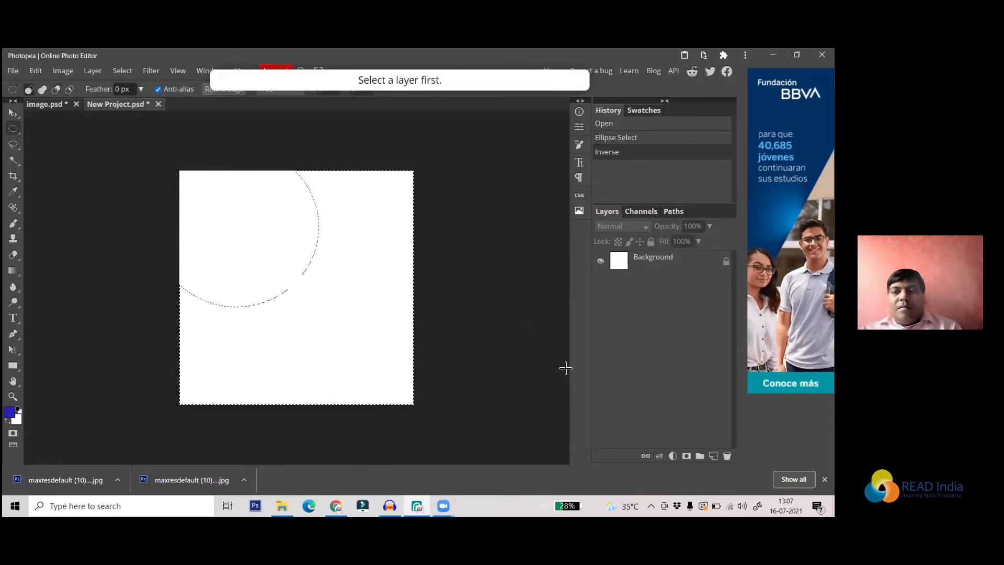
- Add a new layer, fill the inverted selection with the blue foreground colour, and deselect
left_click(713, 455)
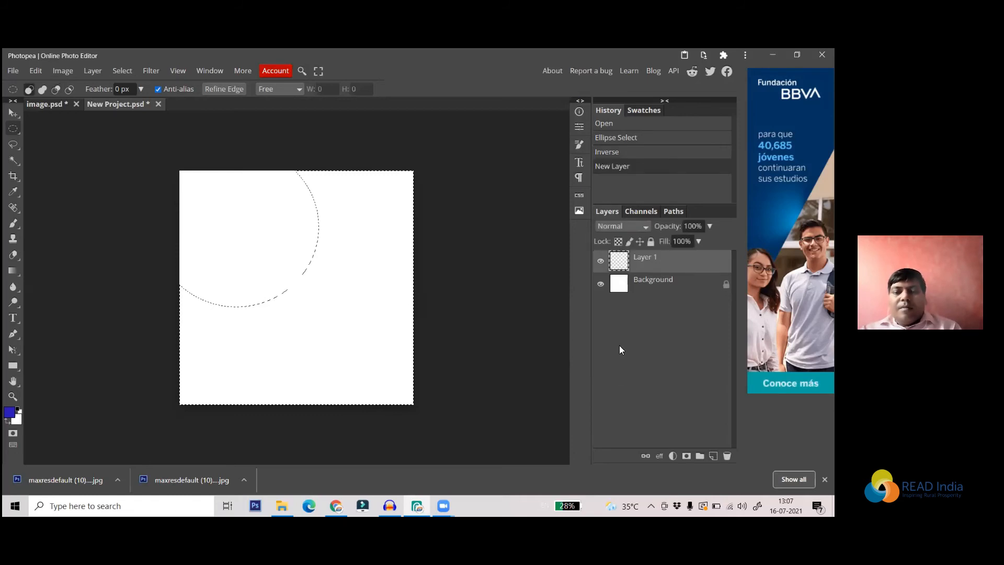
key("alt+BackSpace")
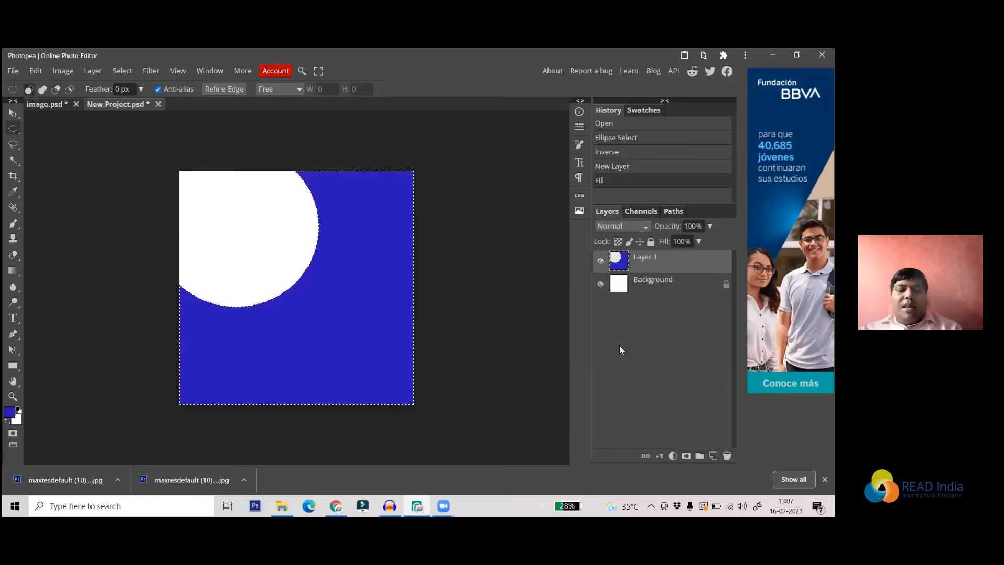
key("ctrl+d")
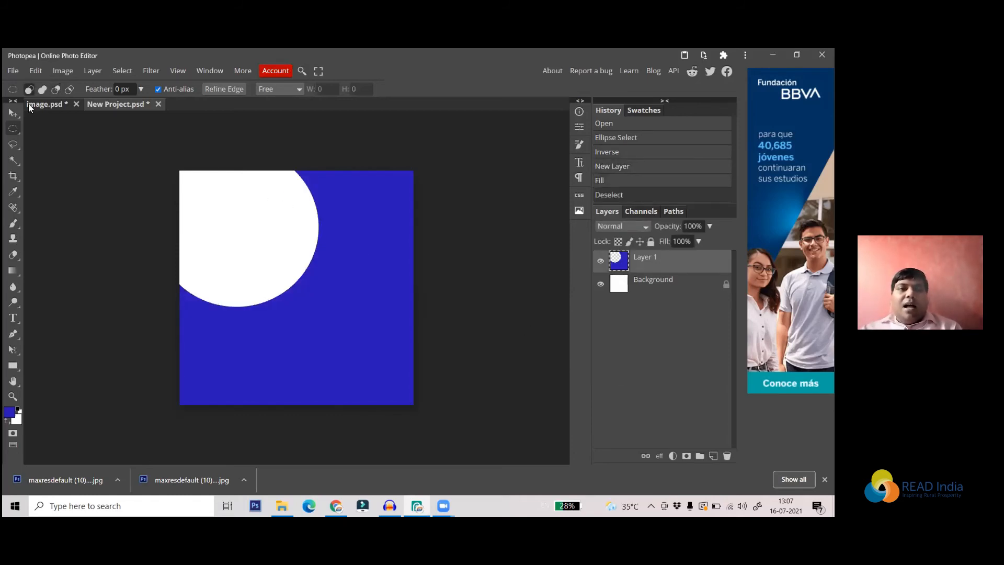
- Sample the dark navy from the sale poster in image.psd and refill the blue shape on Layer 1 with it
left_click(44, 106)
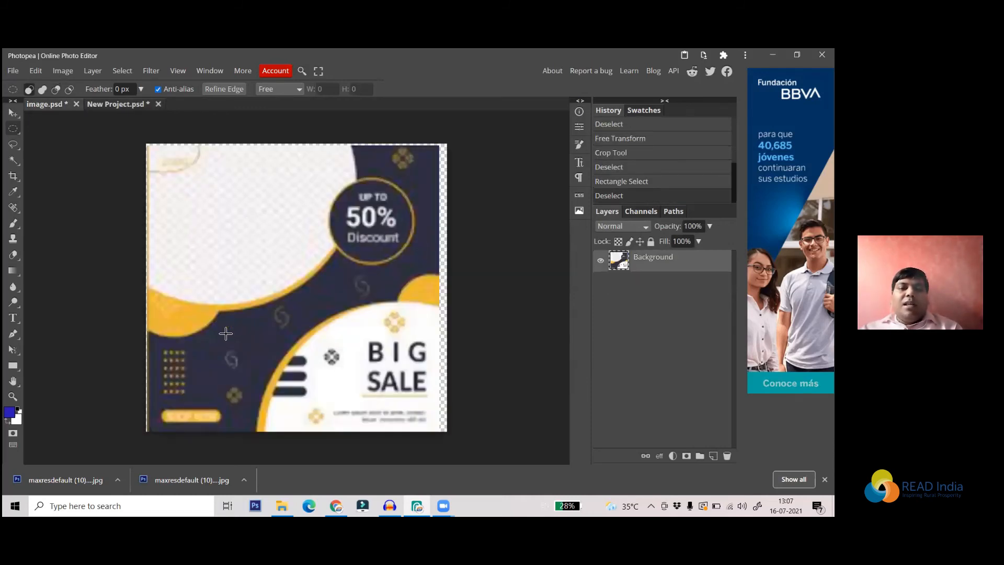
left_click(11, 194)
left_click(255, 328)
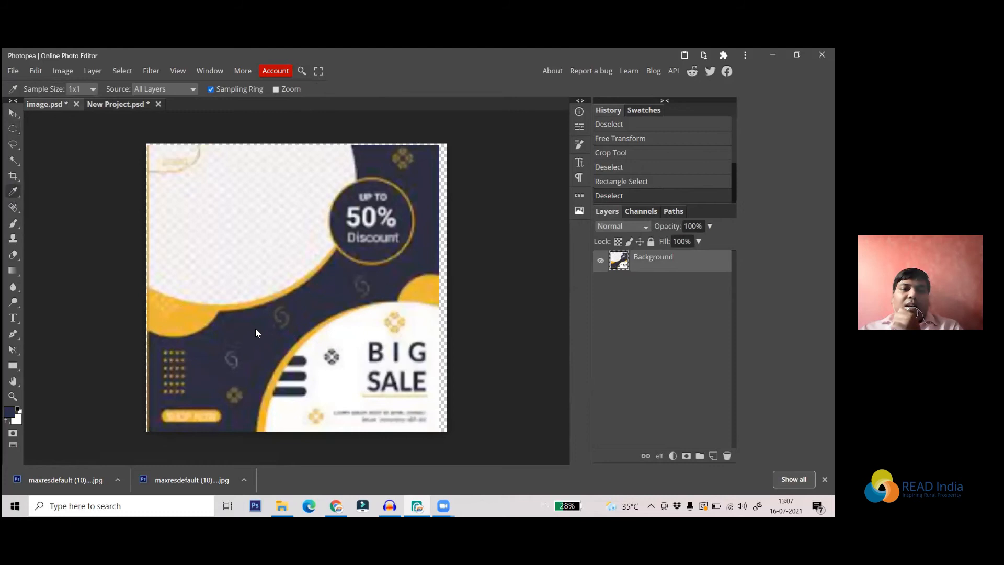
left_click(106, 104)
left_click(621, 263, "ctrl")
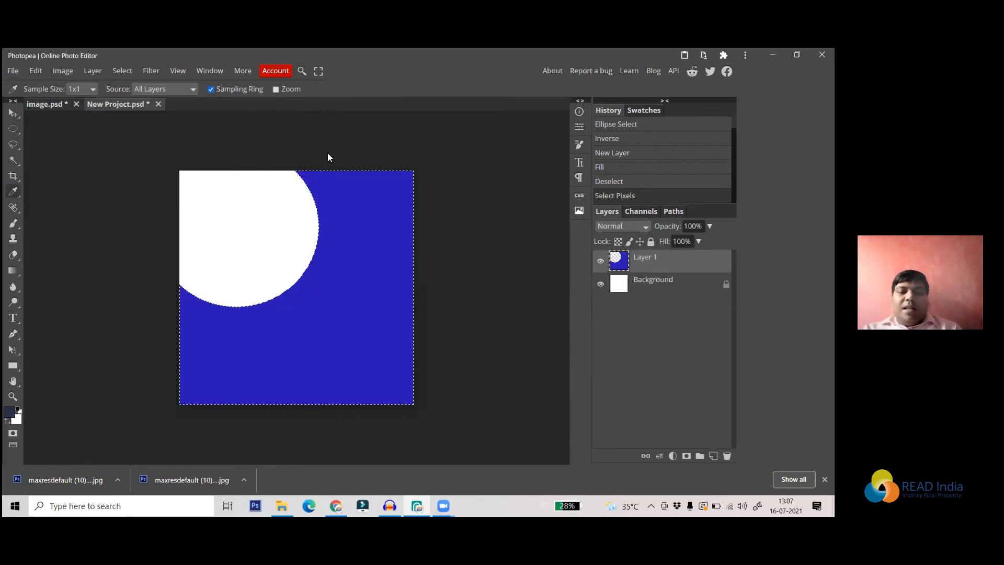
key("alt+BackSpace")
key("ctrl+d")
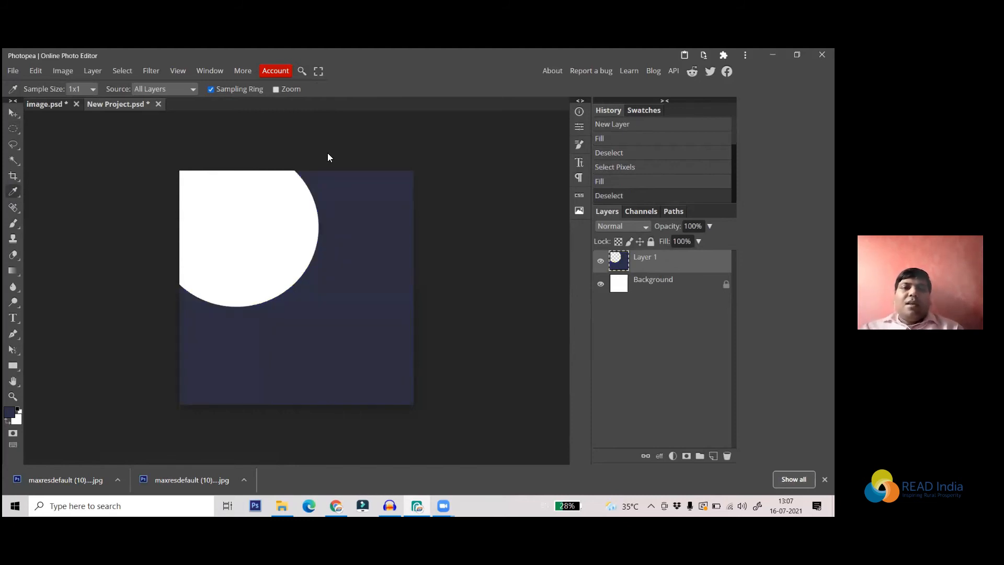
- Activate the Move tool and duplicate the navy Layer 1 in the Instagram project
left_click(16, 135)
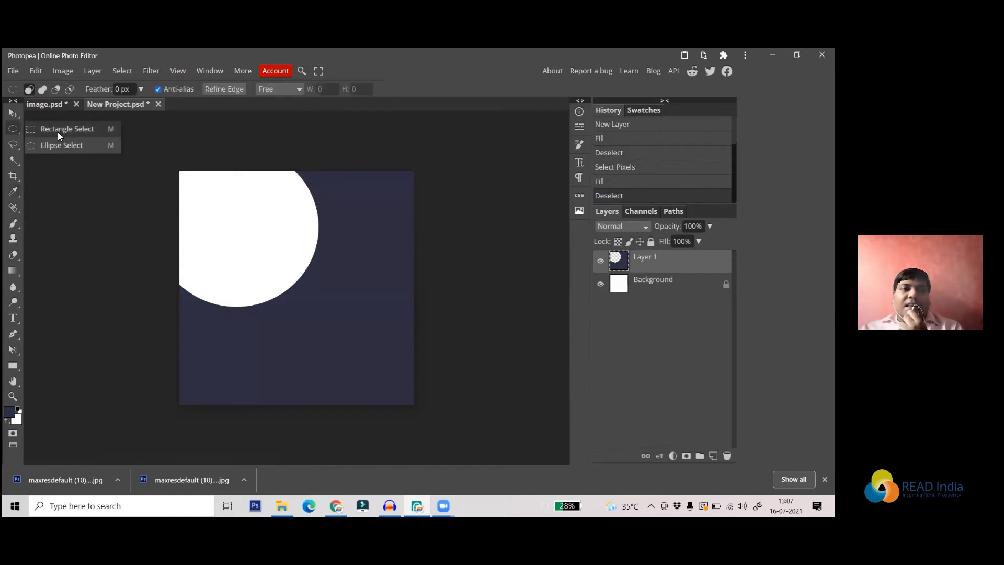
left_click(52, 109)
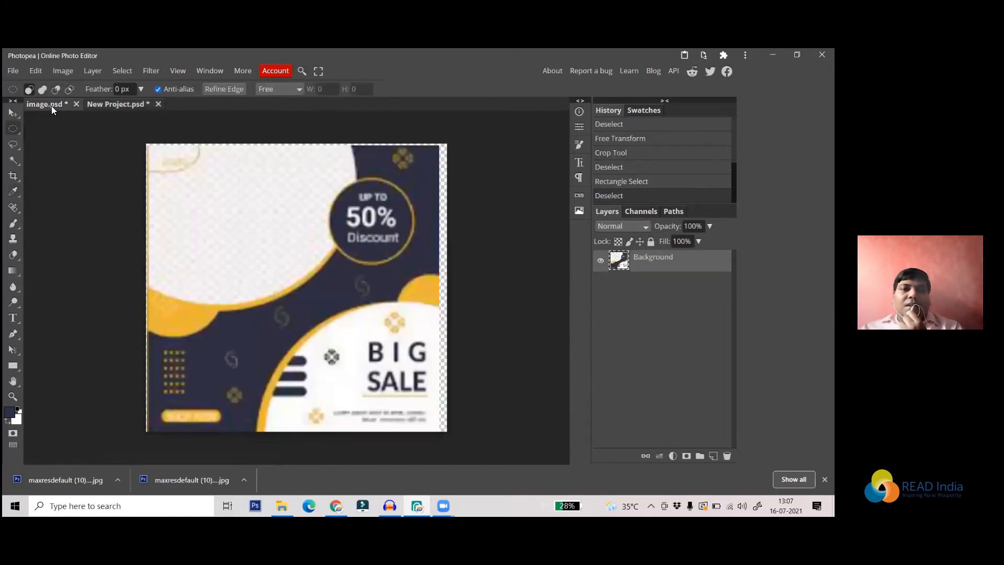
left_click(18, 118)
left_click(116, 104)
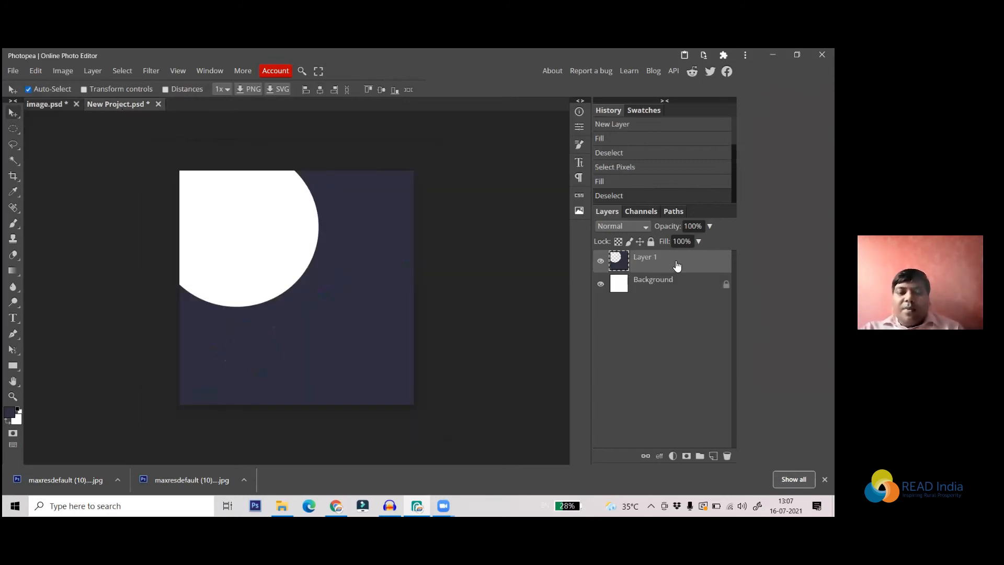
key("ctrl+j")
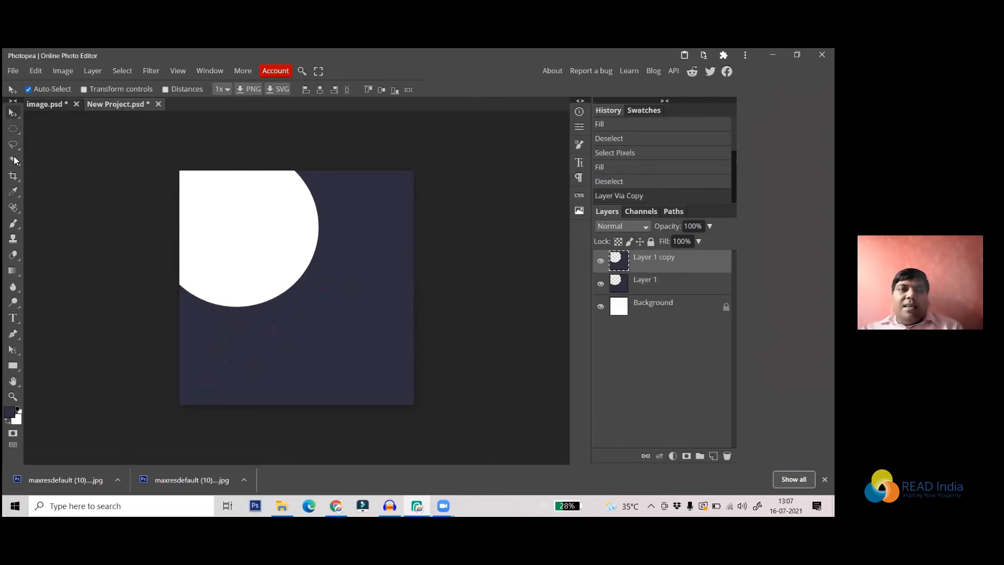
- Fill Layer 1 copy with the orange-yellow sampled from the sale poster's accent shape and place it beneath Layer 1
left_click(47, 101)
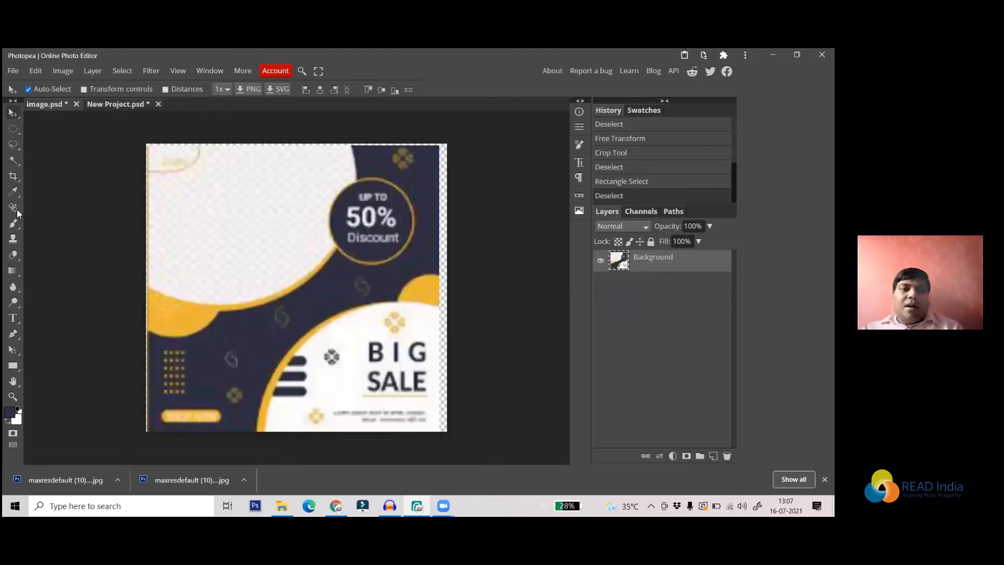
left_click(13, 191)
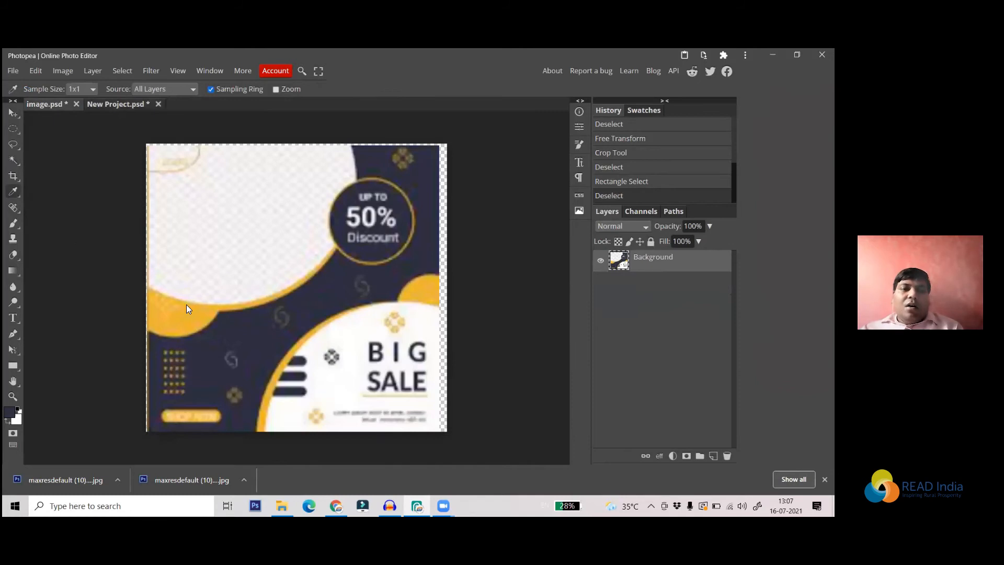
left_click(183, 314)
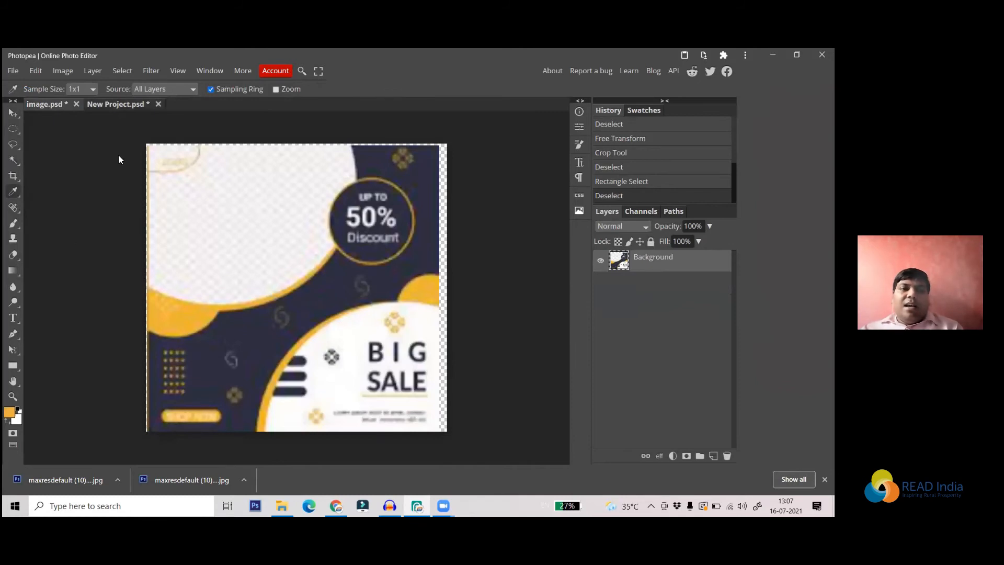
left_click(131, 105)
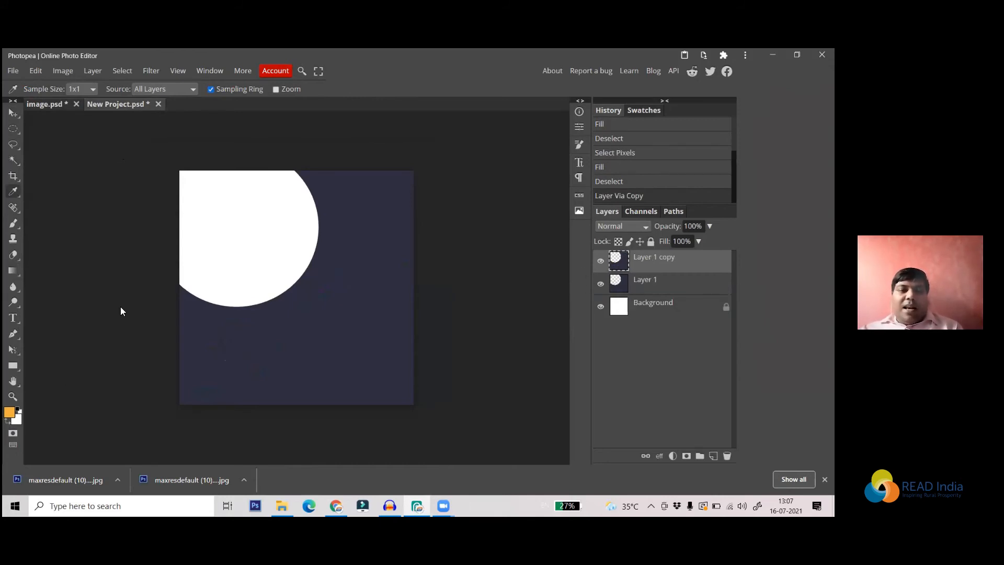
left_click(620, 264, "ctrl")
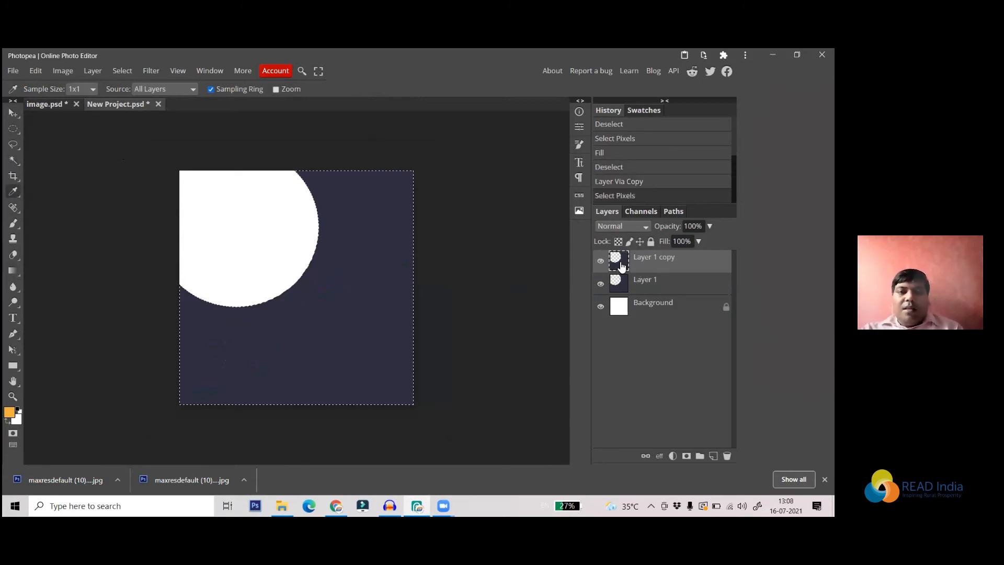
key("alt+BackSpace")
key("ctrl+d")
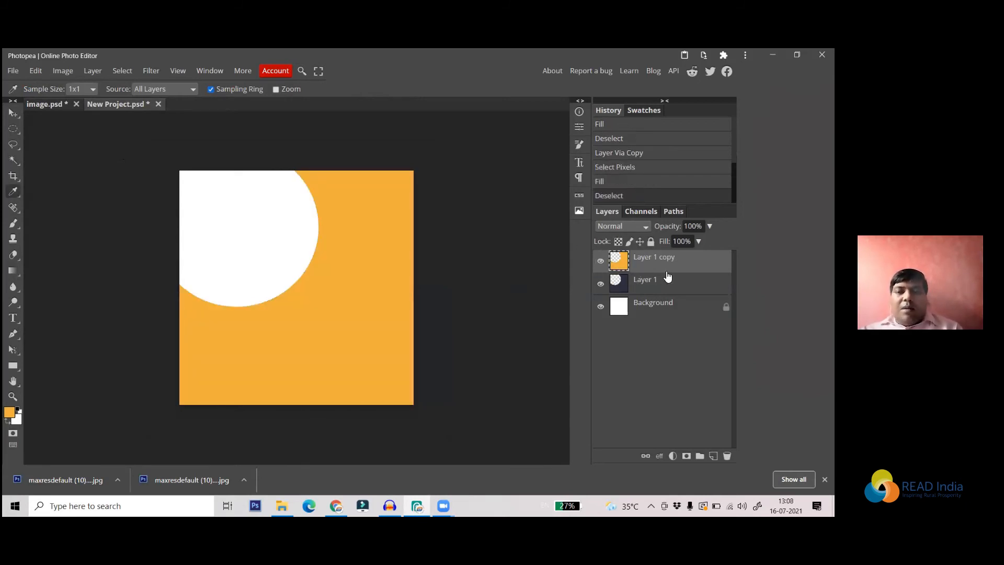
left_click_drag(664, 263, 662, 293)
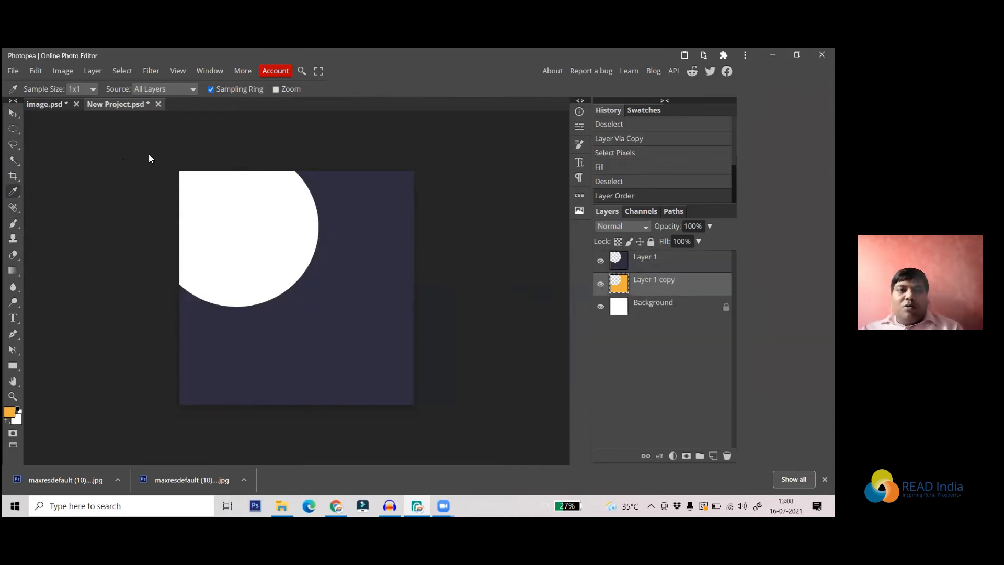
left_click(11, 114)
mouse_move(360, 332)
left_mouse_down()
mouse_move(355, 313)
mouse_move(366, 319)
left_mouse_up()
key("ctrl+z")
left_click(653, 282)
key("ctrl+z")
- Shift the orange Layer 1 copy up and left with Free Transform to about X 516 px, Y 520 px, forming a rim around the cut-out
left_click(655, 284)
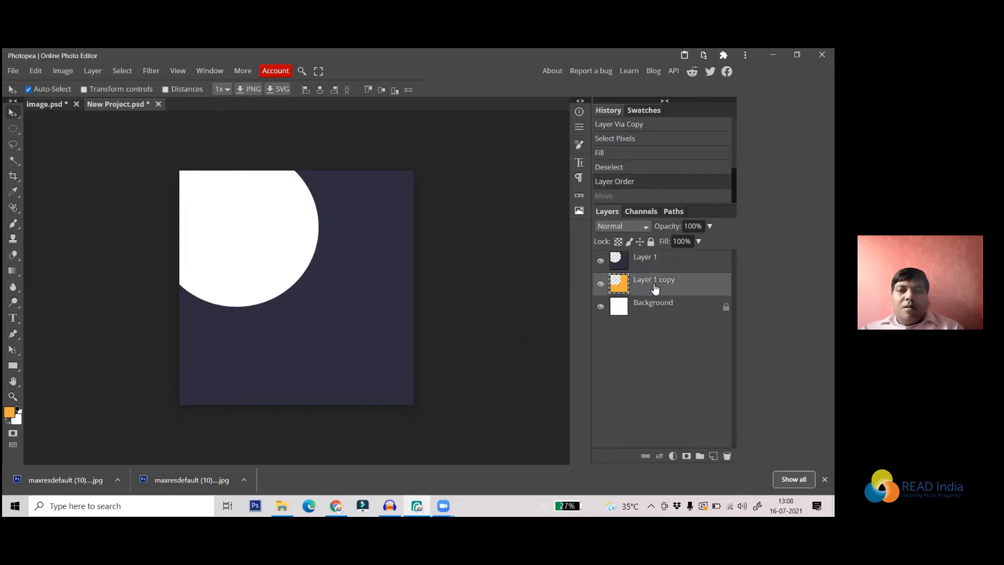
key("ctrl+t")
left_click_drag(342, 307, 338, 303)
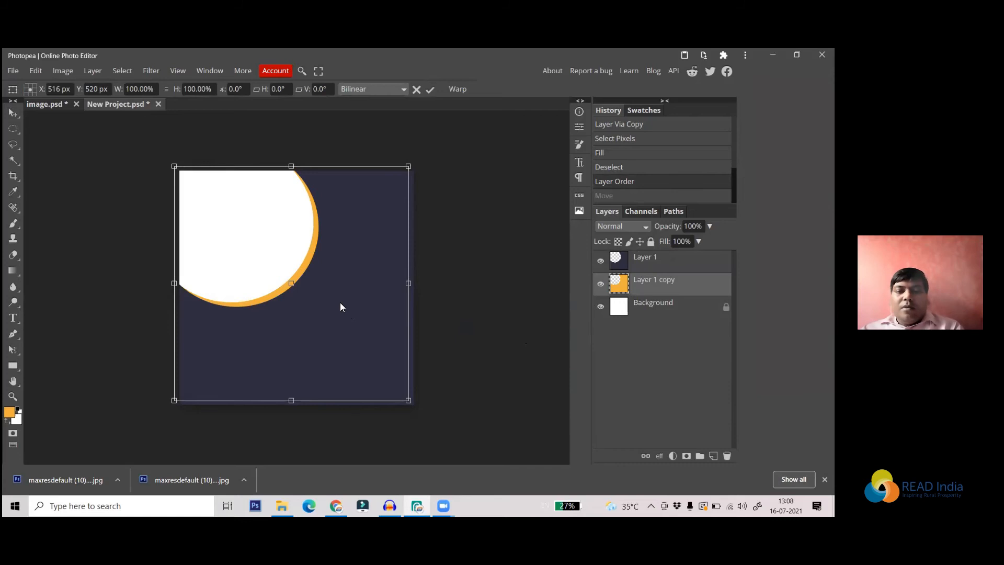
key("Return")
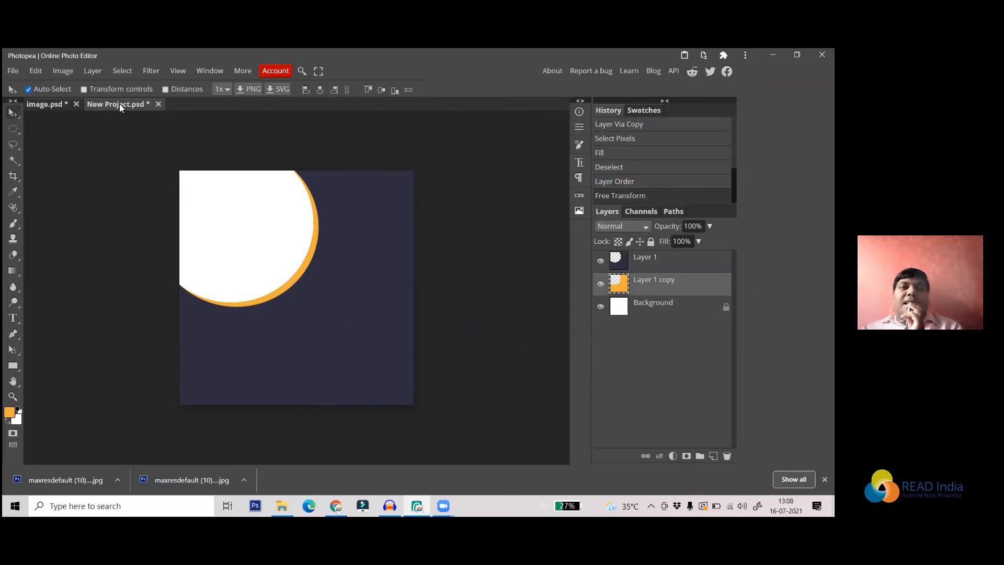
- Make a circular selection overlapping the large cut-out's right edge in the Instagram project, matching the discount badge in image.psd
left_click(47, 104)
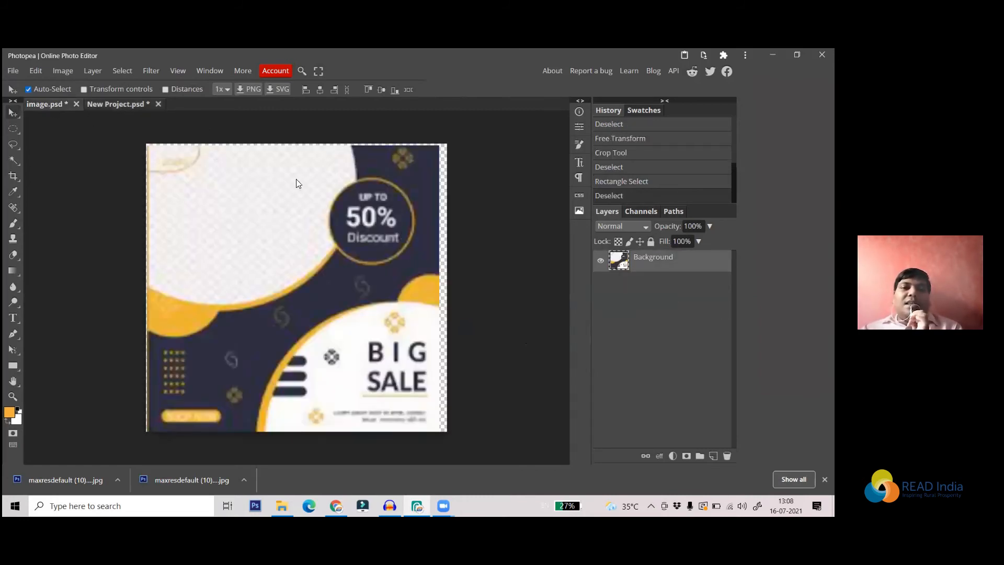
left_click(132, 104)
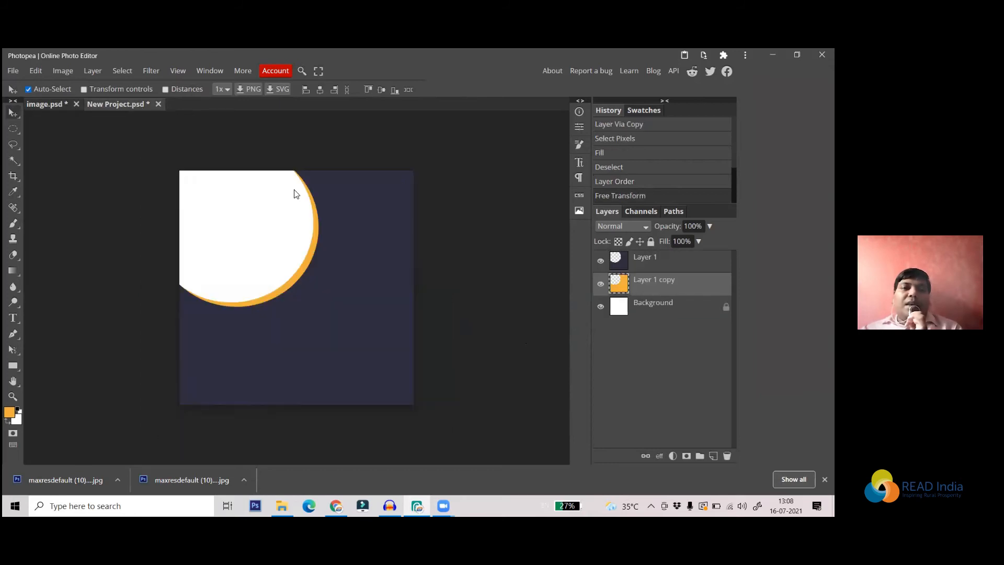
right_click(18, 129)
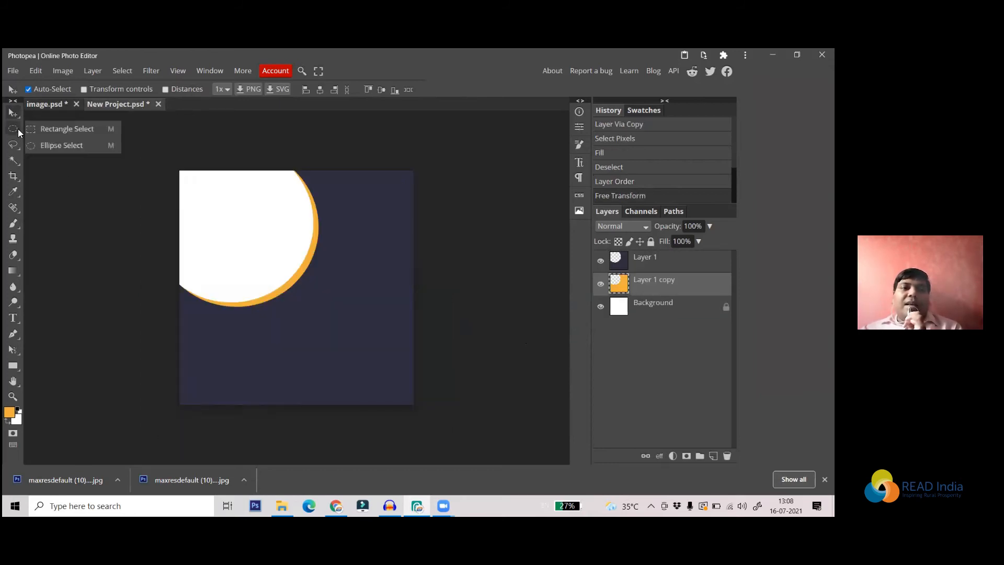
left_click(52, 144)
left_click_drag(308, 199, 392, 290)
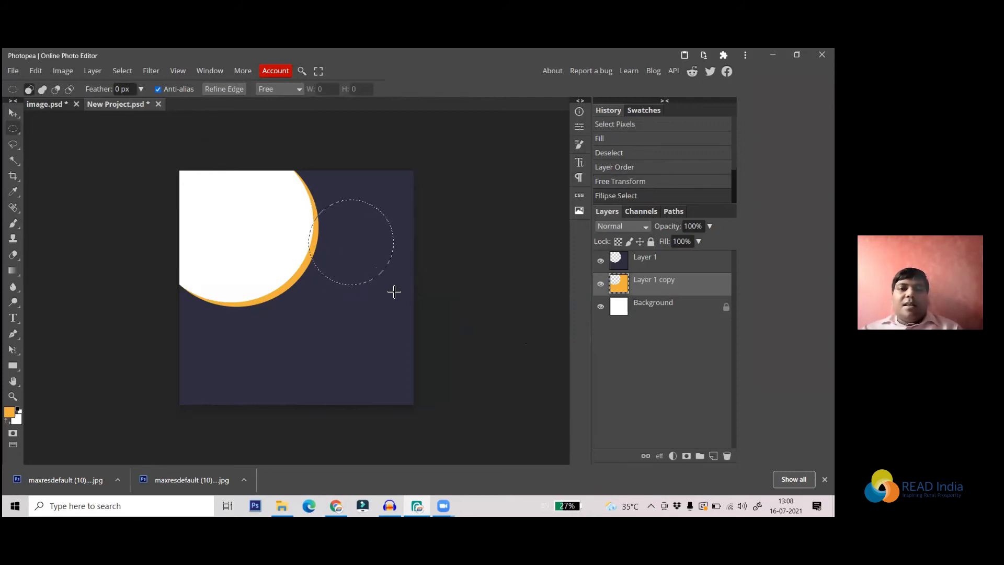
left_click(57, 104)
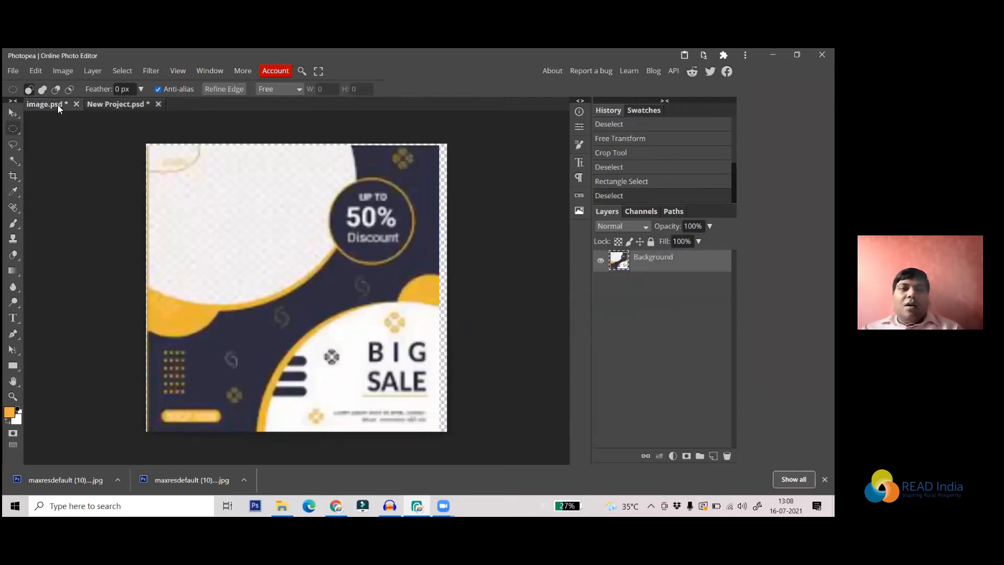
left_click(113, 103)
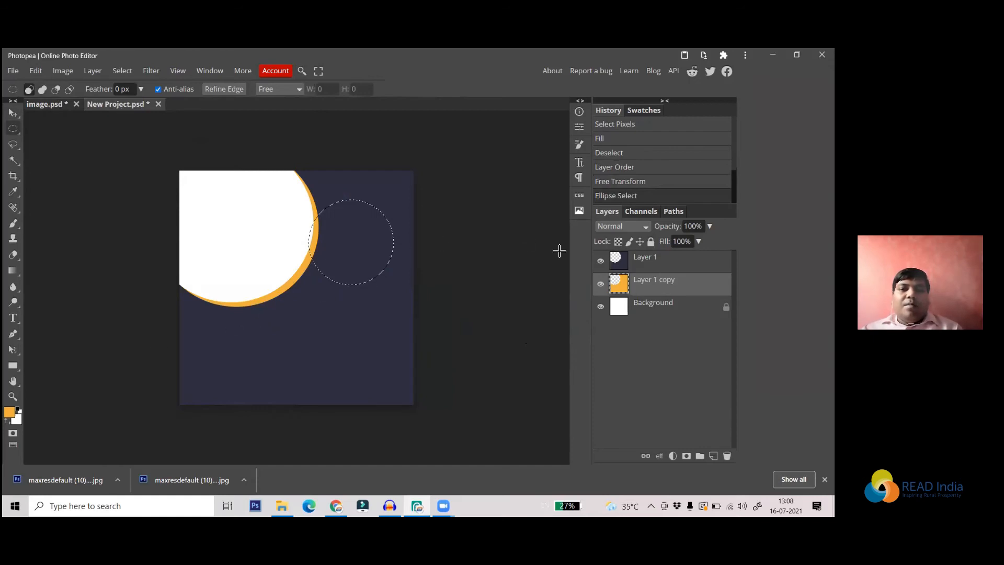
- Fill the circular selection with the orange foreground colour on a new layer above Layer 1, and deselect
left_click(661, 259)
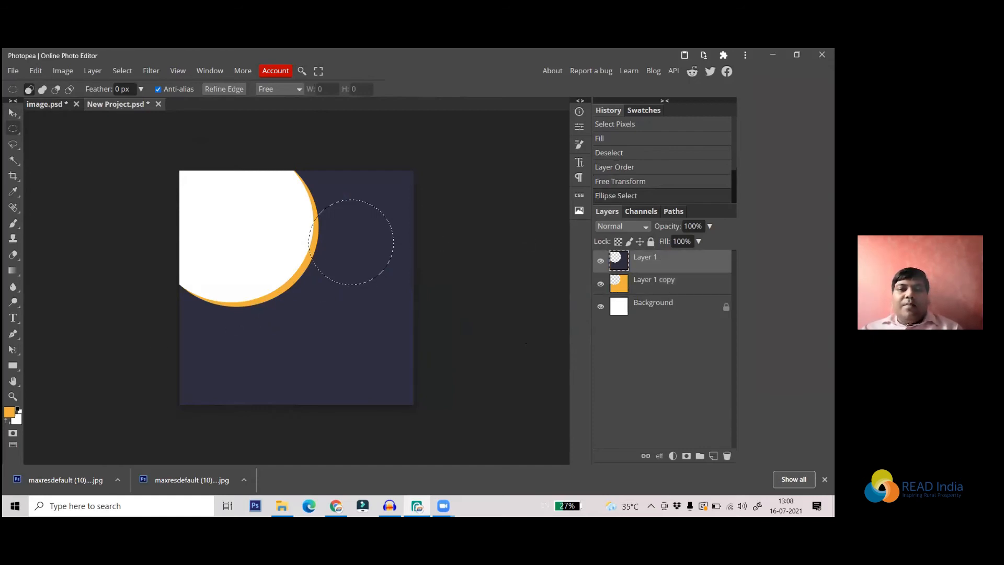
key("ctrl+shift+n")
key("alt+BackSpace")
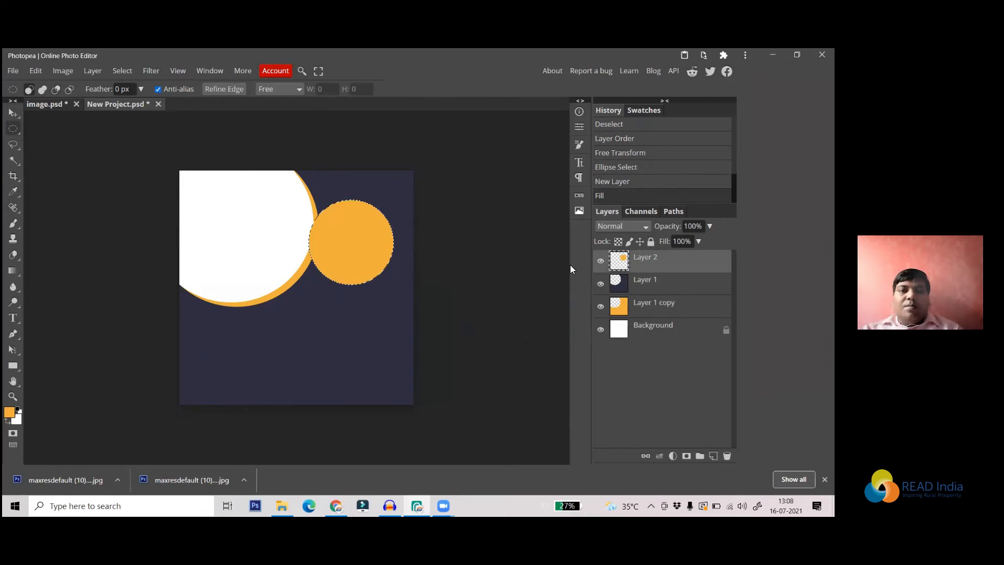
key("ctrl+d")
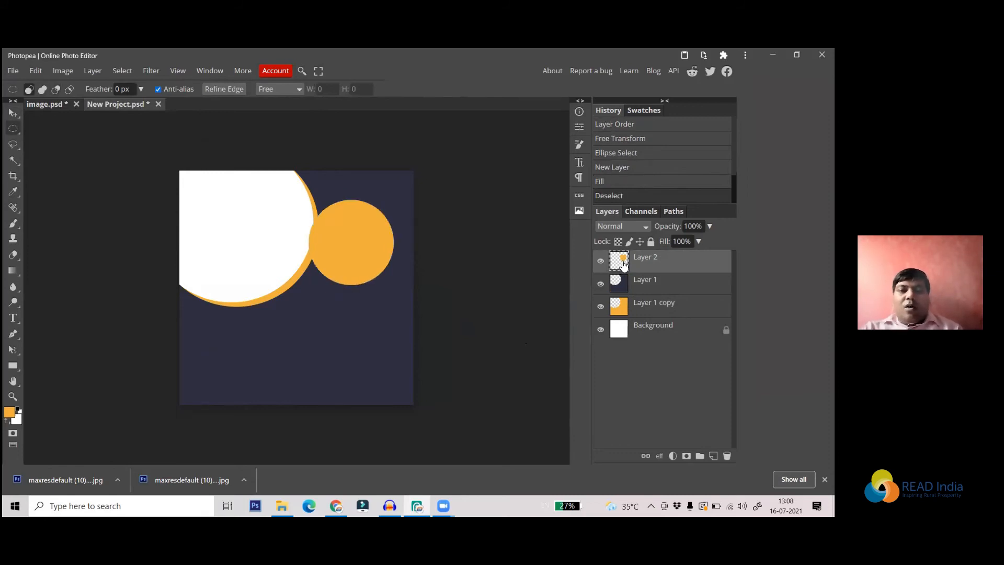
- Duplicate the orange circle's layer and fill the copy with navy sampled from the background
key("ctrl+j")
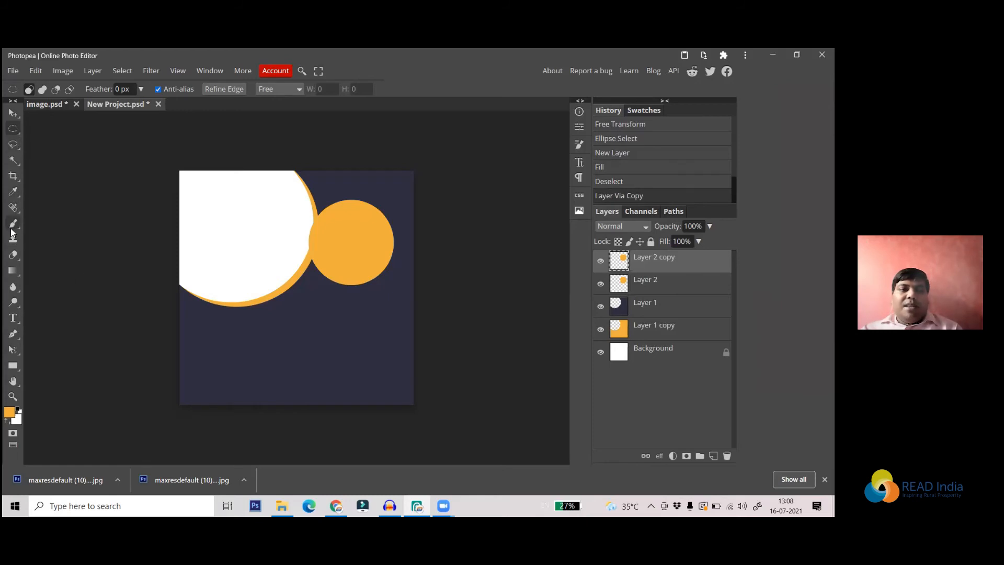
left_click(13, 192)
left_click(248, 342)
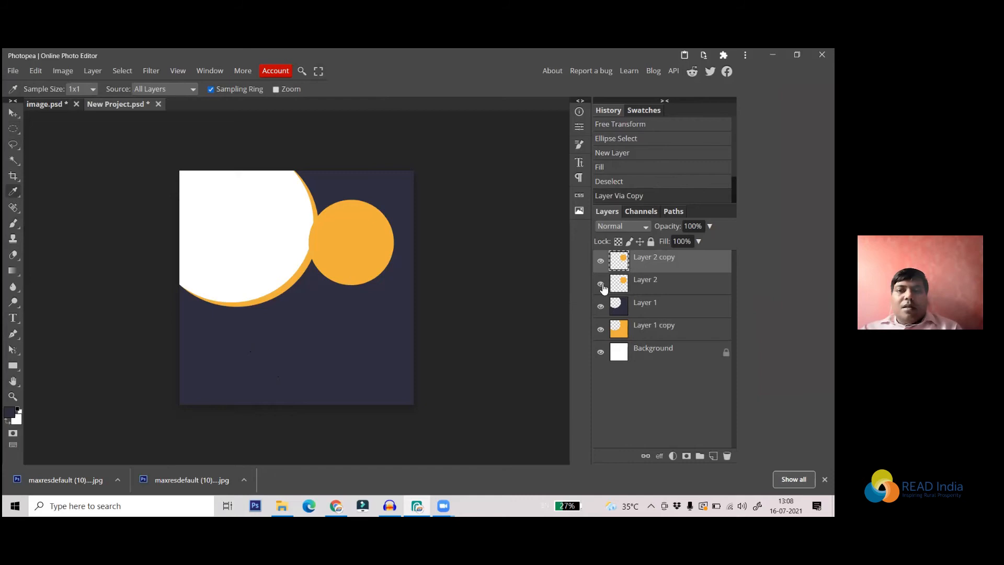
left_click(623, 260, "ctrl")
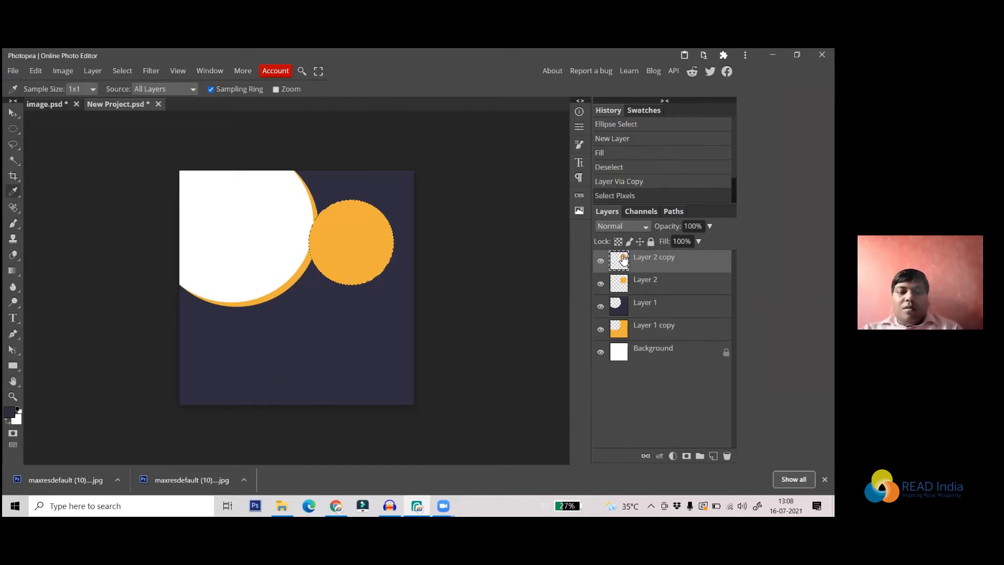
key("alt+BackSpace")
key("ctrl+d")
- Scale the navy circle on Layer 2 copy down to about 94.6% with Free Transform
key("ctrl+t")
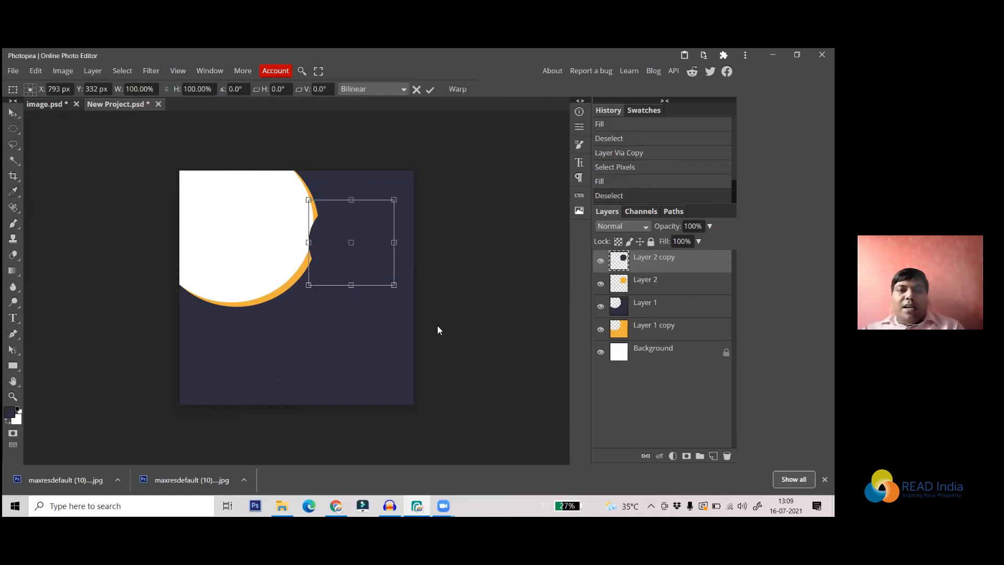
left_click_drag(394, 285, 369, 256)
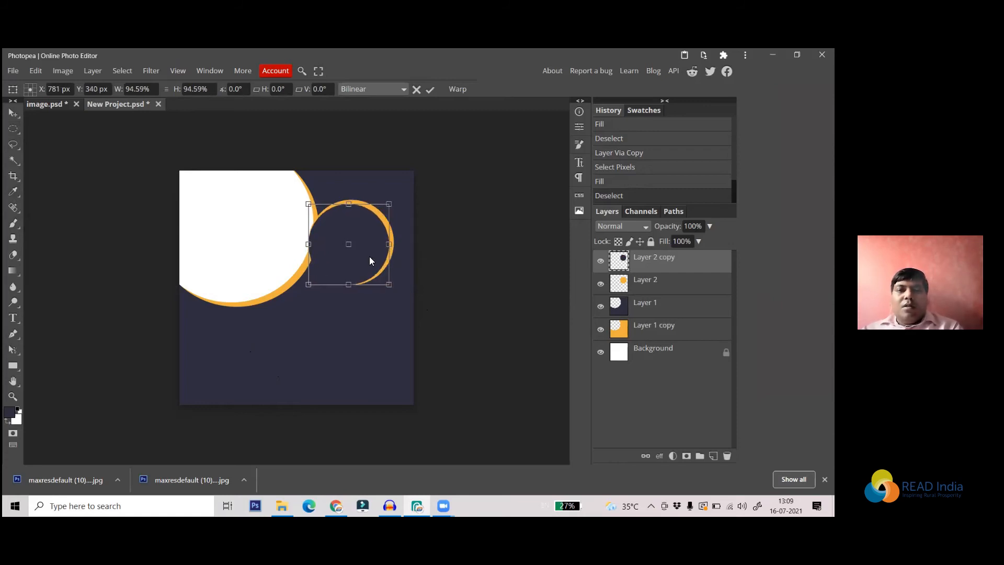
key("Return")
key("i")
left_click(366, 252)
left_click(366, 251)
left_click(432, 221)
- Centre the navy circle inside the orange circle to leave an even thin ring like the badge in image.psd
left_click(13, 113)
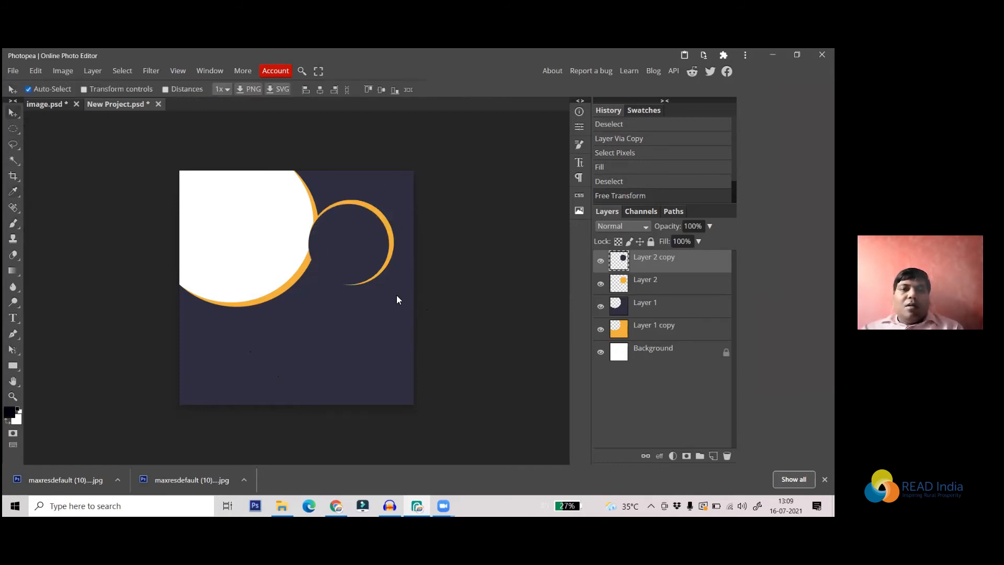
left_click_drag(370, 258, 373, 259)
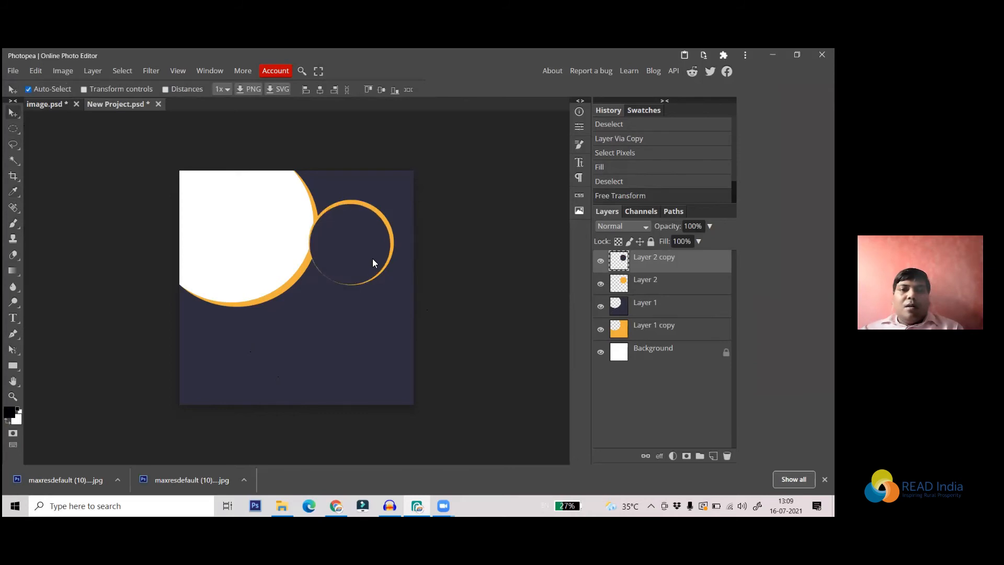
left_click(46, 102)
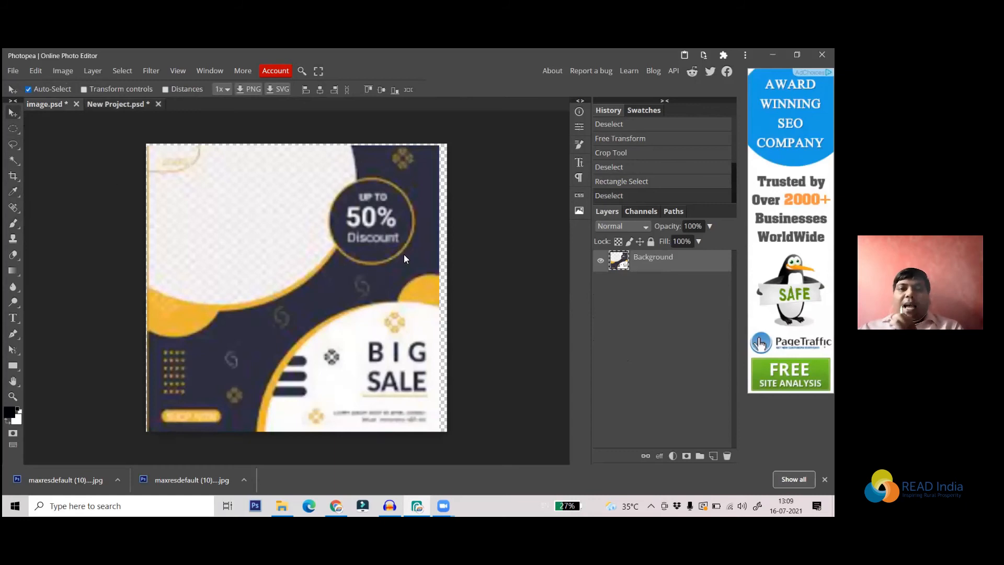
left_click(118, 104)
left_click_drag(324, 251, 330, 249)
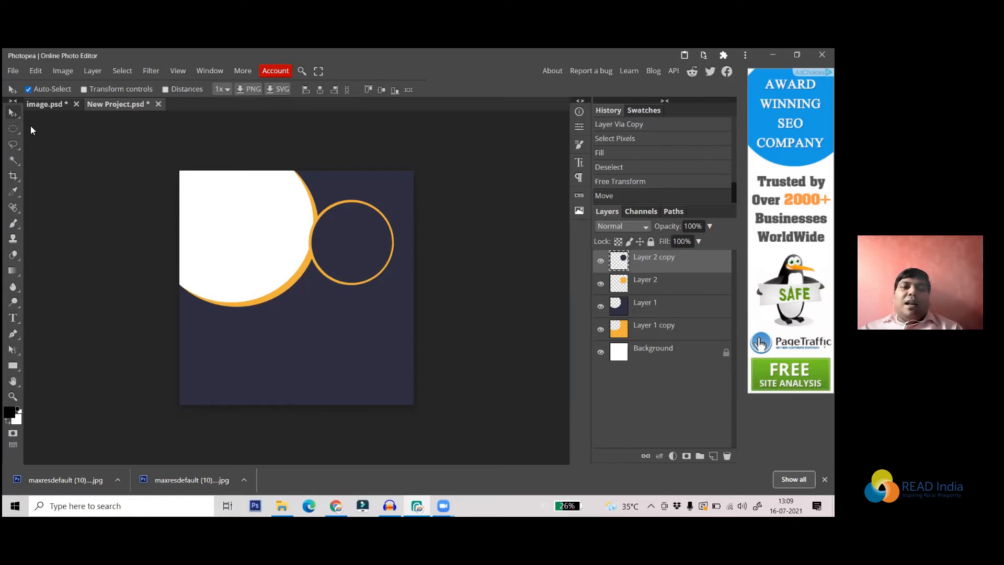
left_click(13, 129)
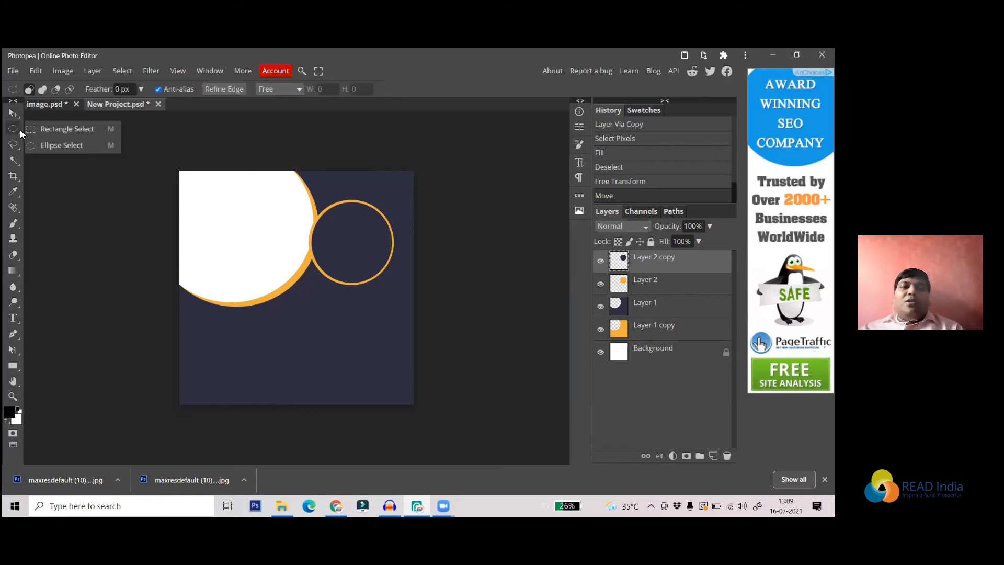
left_click(73, 191)
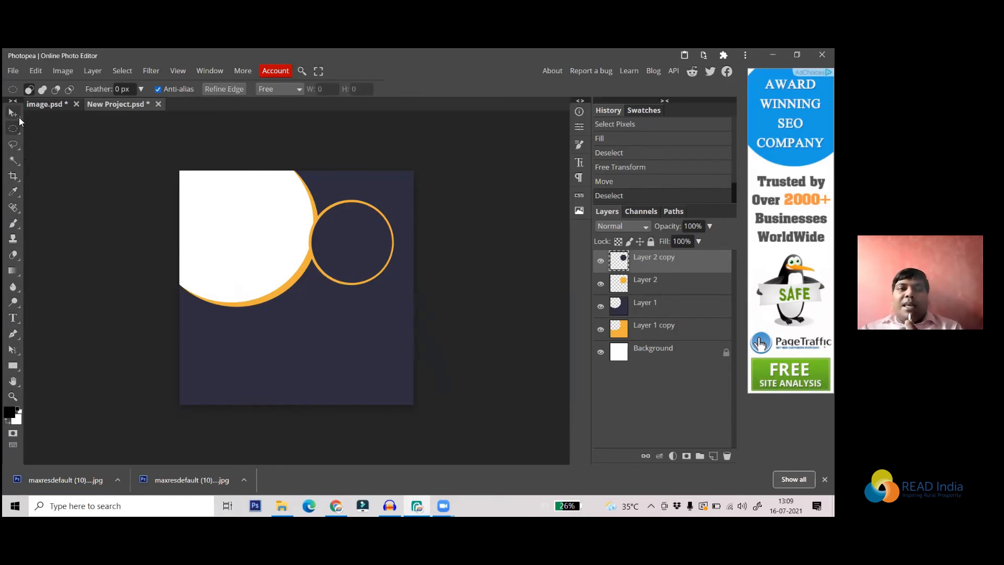
left_click(16, 115)
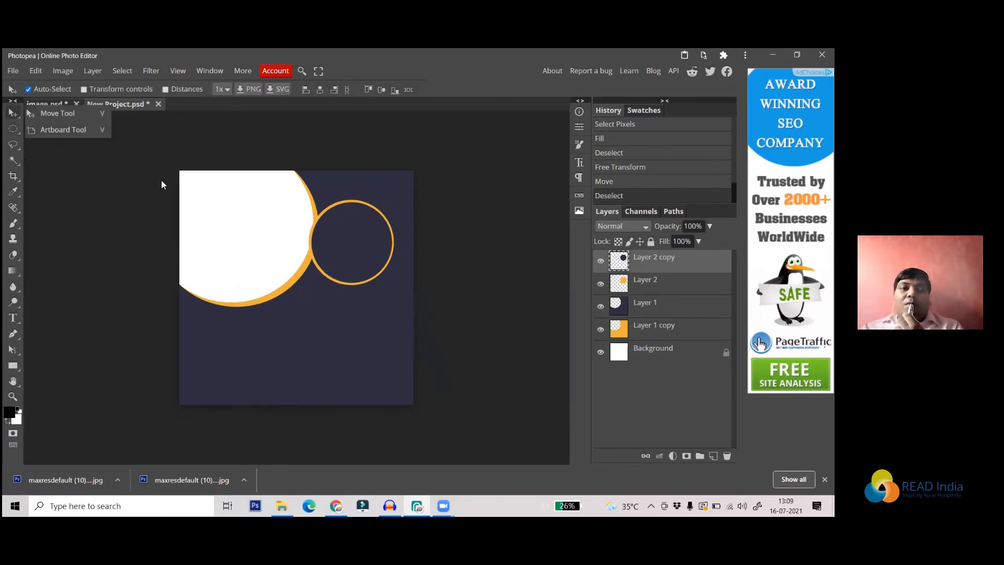
left_click(12, 71)
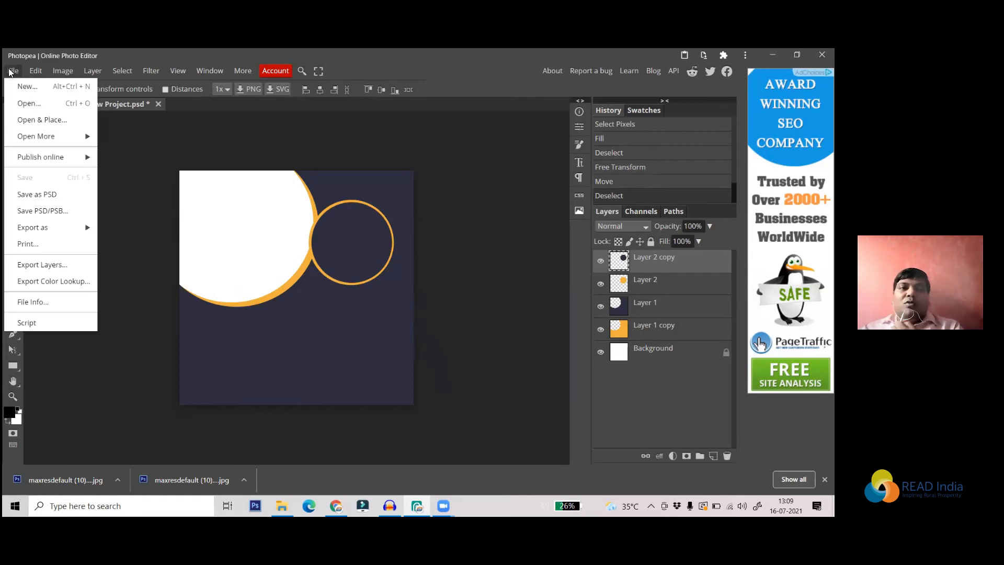
left_click(94, 127)
- Create a new 1200 × 630 px project at 72 DPI with a white background
left_click(15, 74)
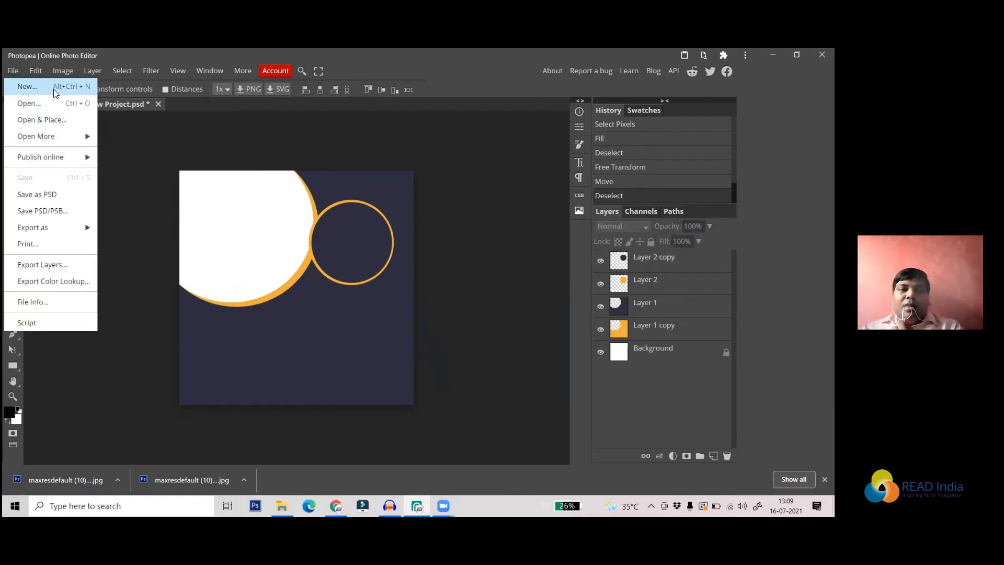
left_click(27, 86)
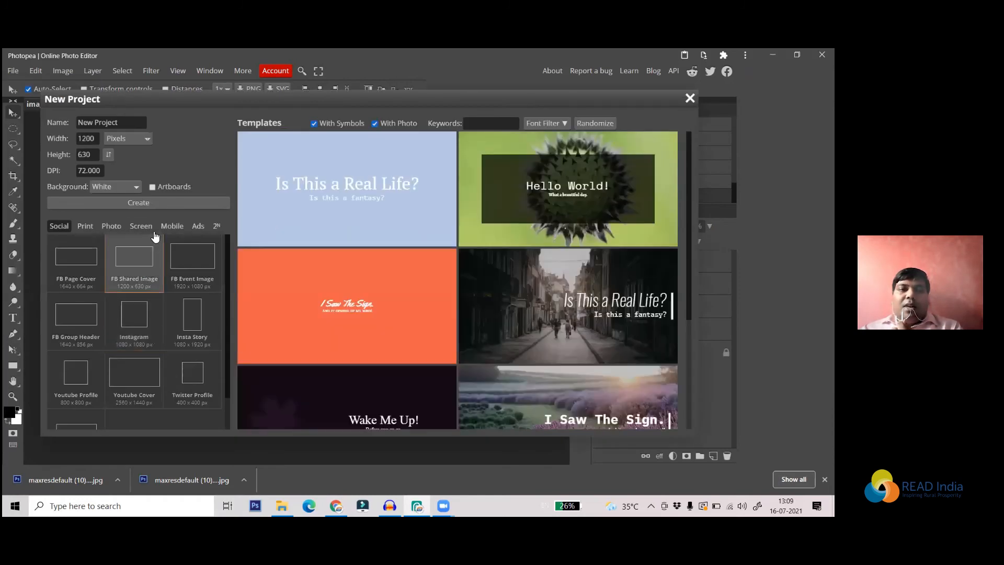
left_click(155, 203)
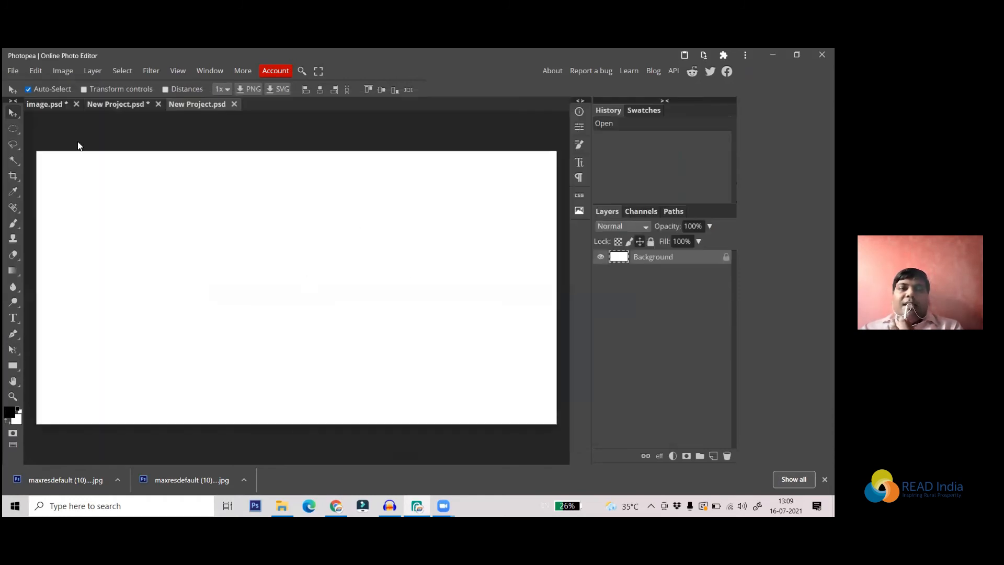
- Place the photo WhatsApp Image 2021-07-15 at 5.40.15 PM in the new project and move its layer above Background
left_click(15, 72)
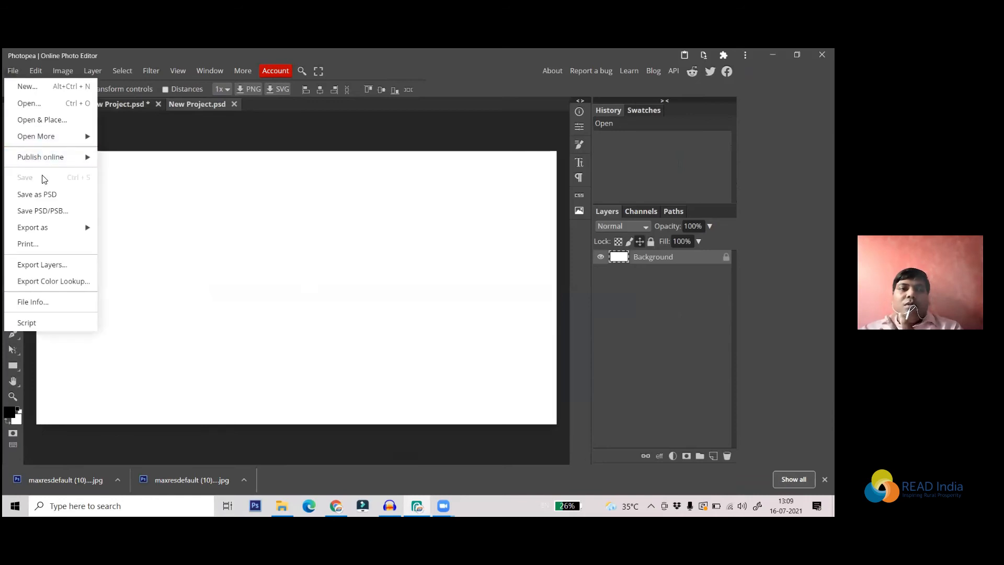
left_click(149, 133)
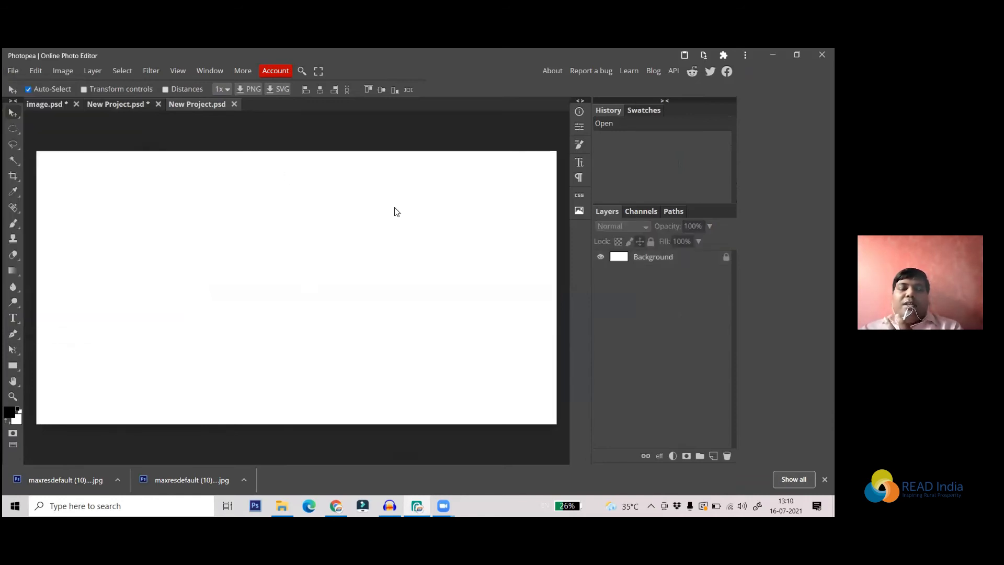
left_click(18, 77)
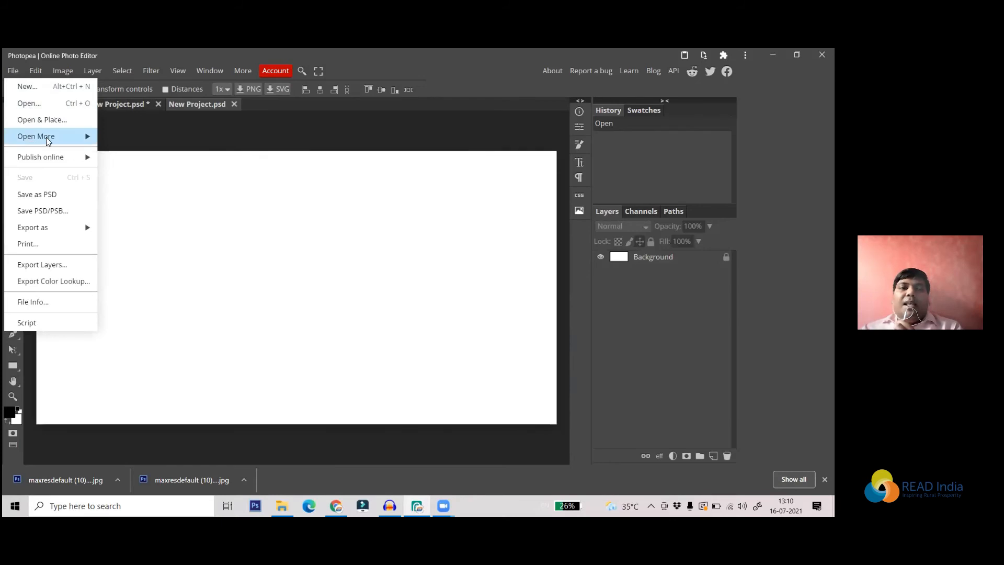
left_click(68, 122)
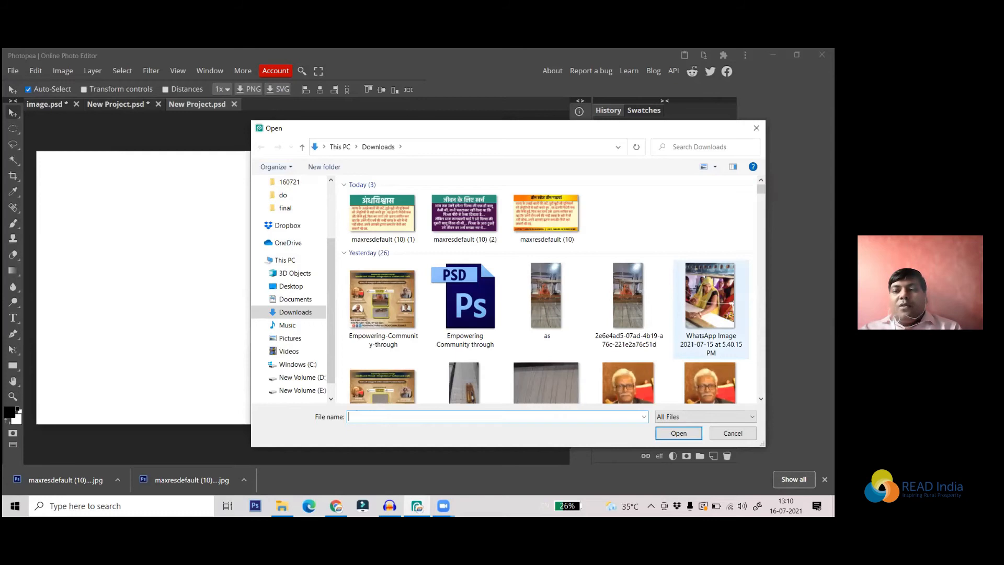
double_click(709, 298)
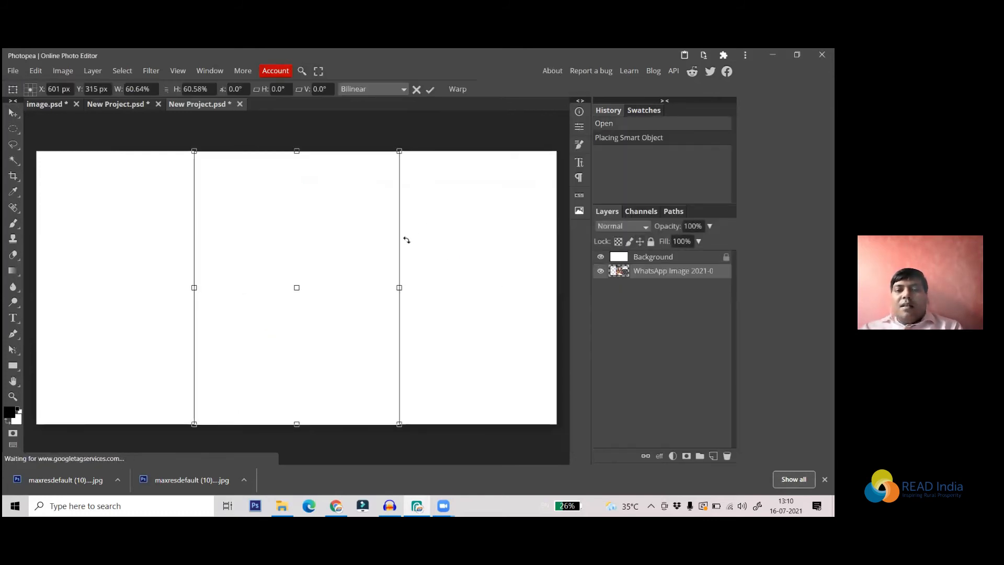
key("Return")
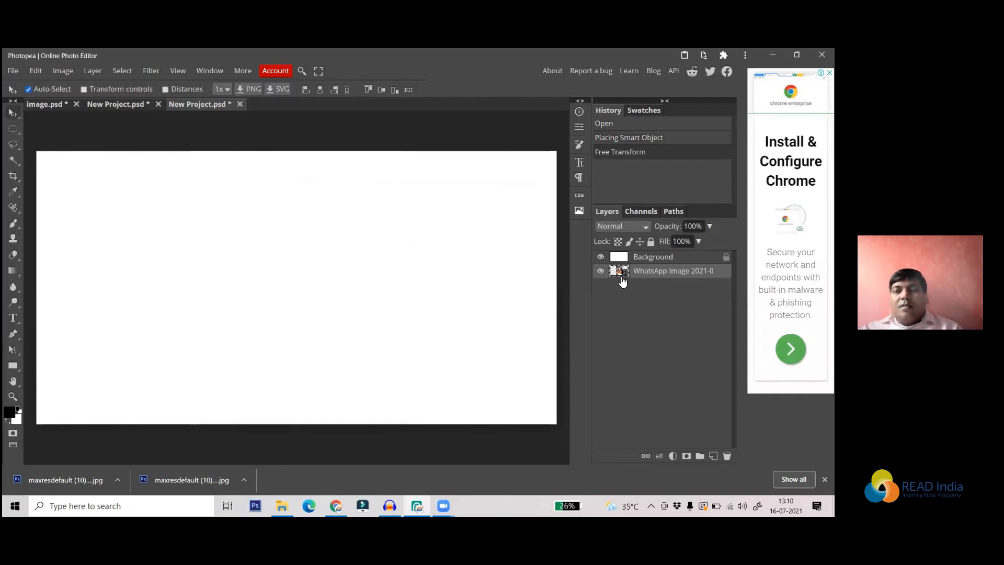
left_click_drag(674, 268, 669, 286)
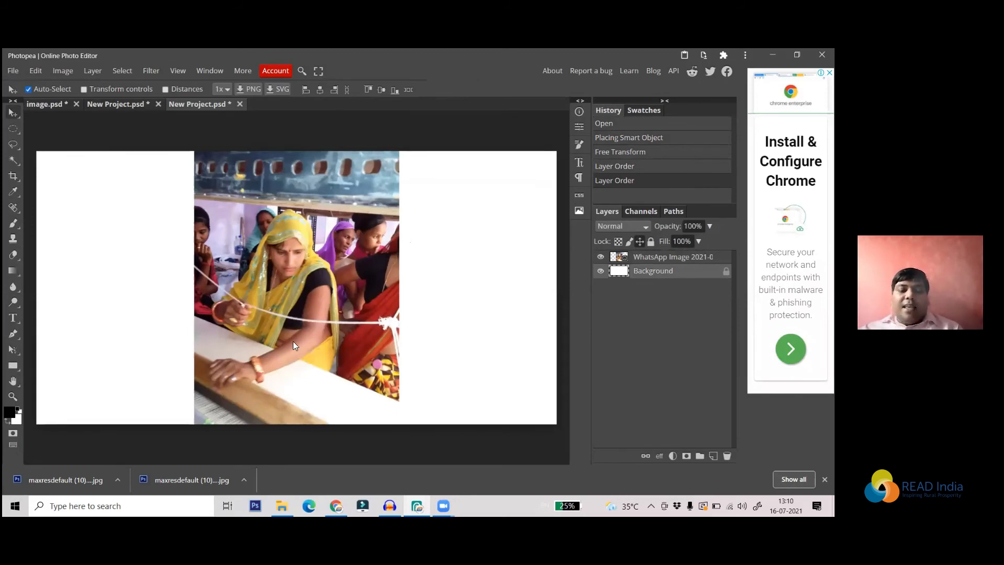
scroll(293, 341, "up", 4)
scroll(309, 314, "down", 4)
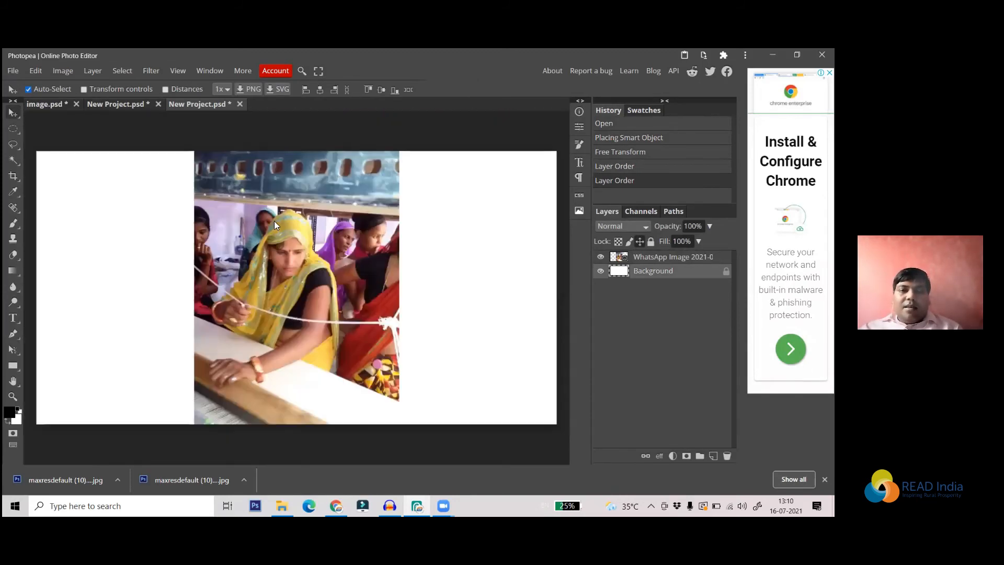
scroll(287, 222, "up", 3)
scroll(356, 220, "down", 3)
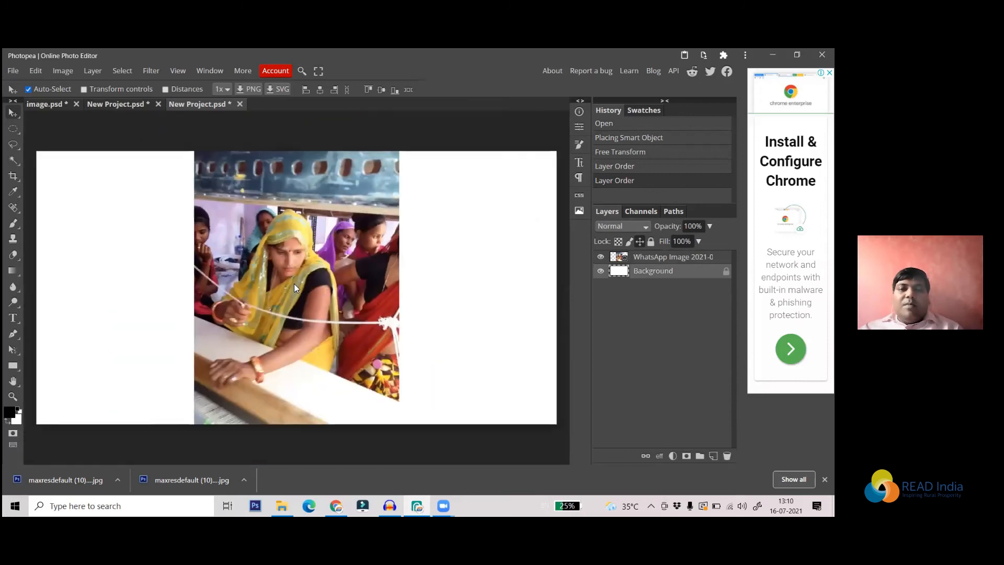
scroll(312, 261, "up", 3)
scroll(345, 215, "down", 3)
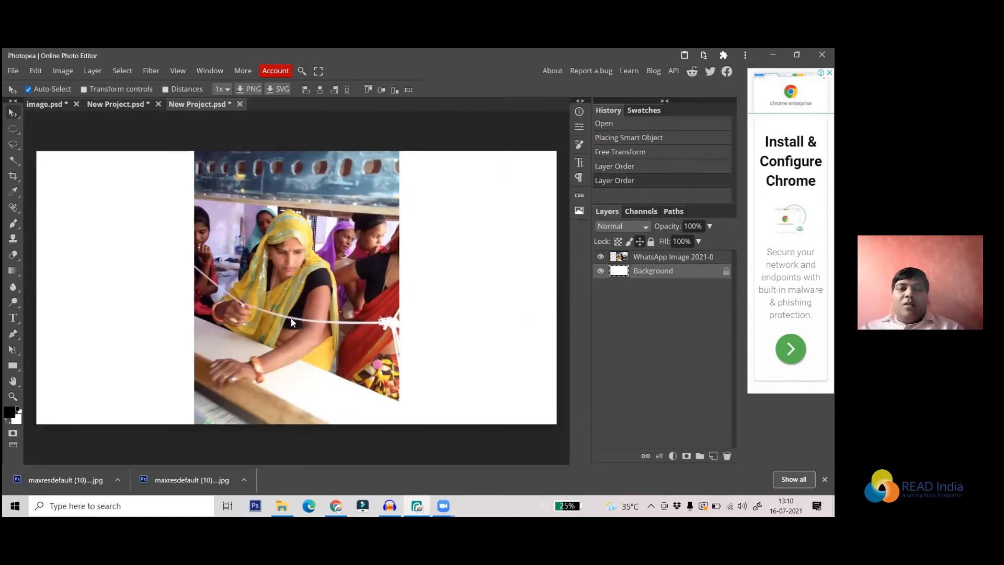
- Select a strip across the top of the photo with Rectangle Select, undoing the clear made on the Background layer
right_click(16, 129)
left_click(57, 129)
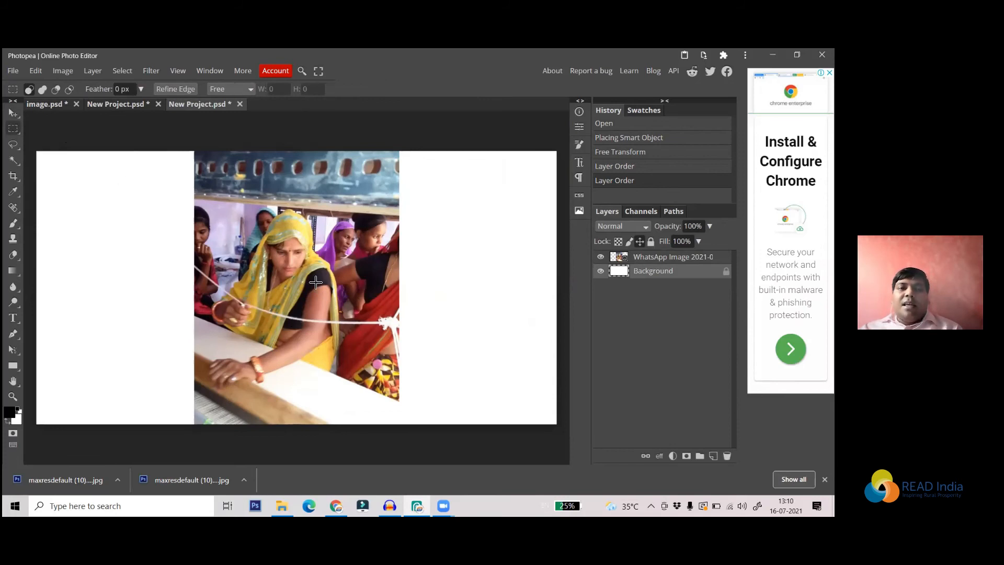
key("ctrl+minus")
key("ctrl+minus")
key("ctrl+plus")
key("ctrl+plus")
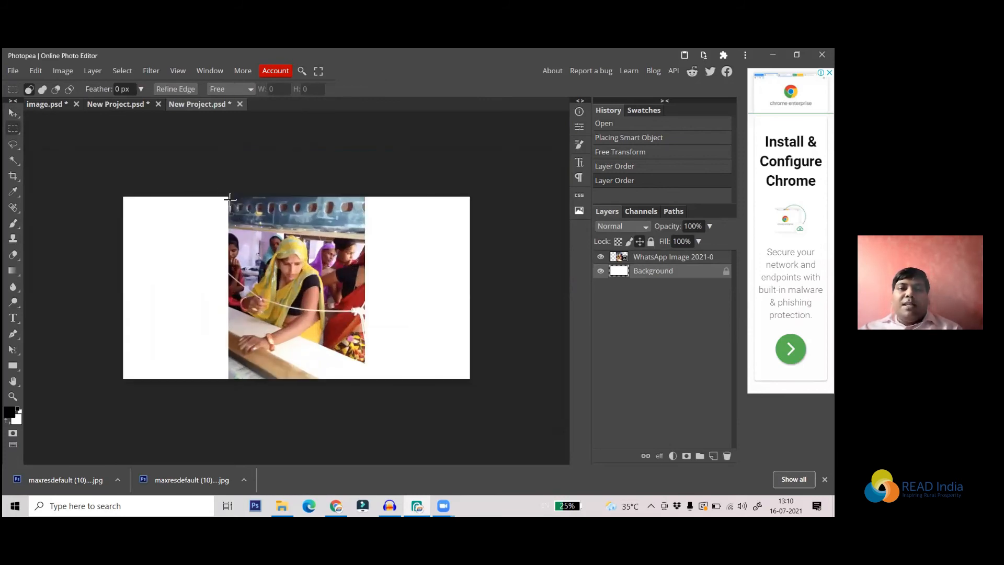
left_click_drag(198, 197, 385, 234)
key("Delete")
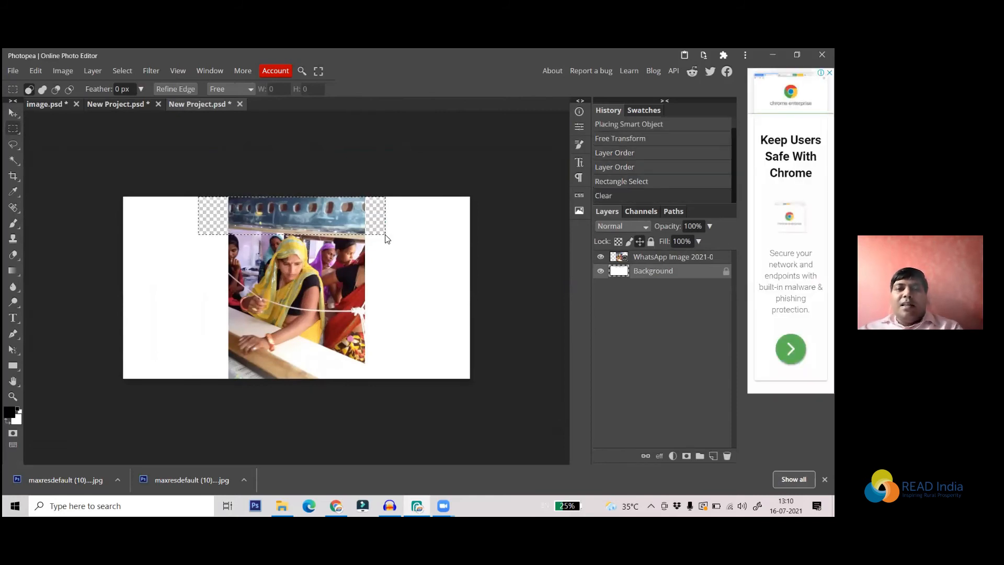
key("ctrl+z")
- Rasterize the WhatsApp Image layer, clear the selected top strip from it and deselect
left_click(616, 260)
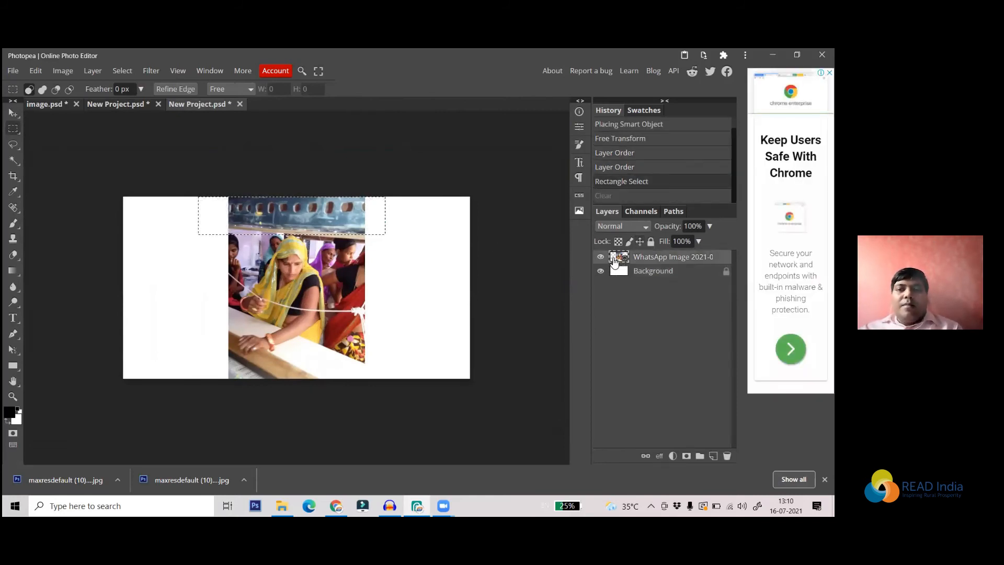
right_click(676, 262)
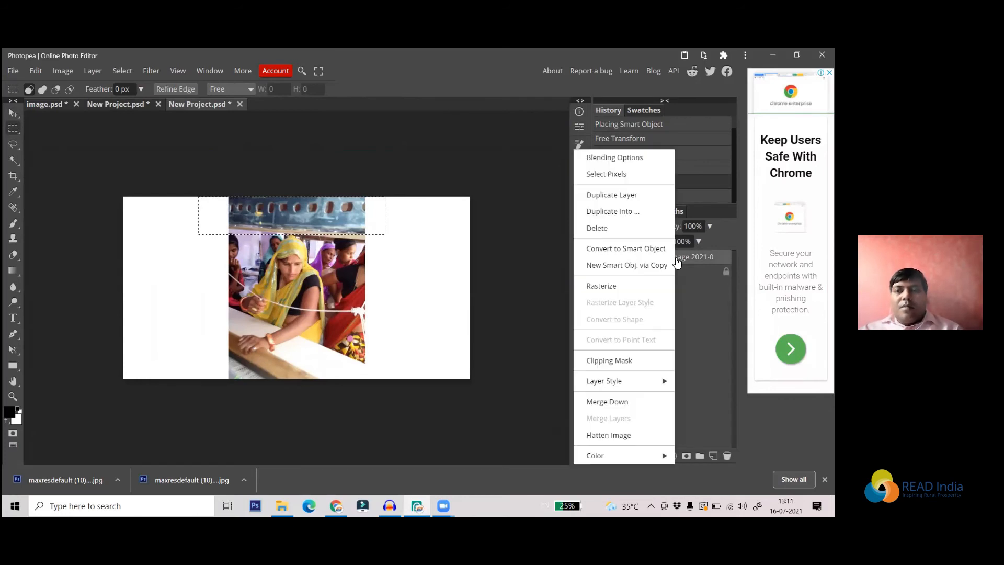
left_click(605, 284)
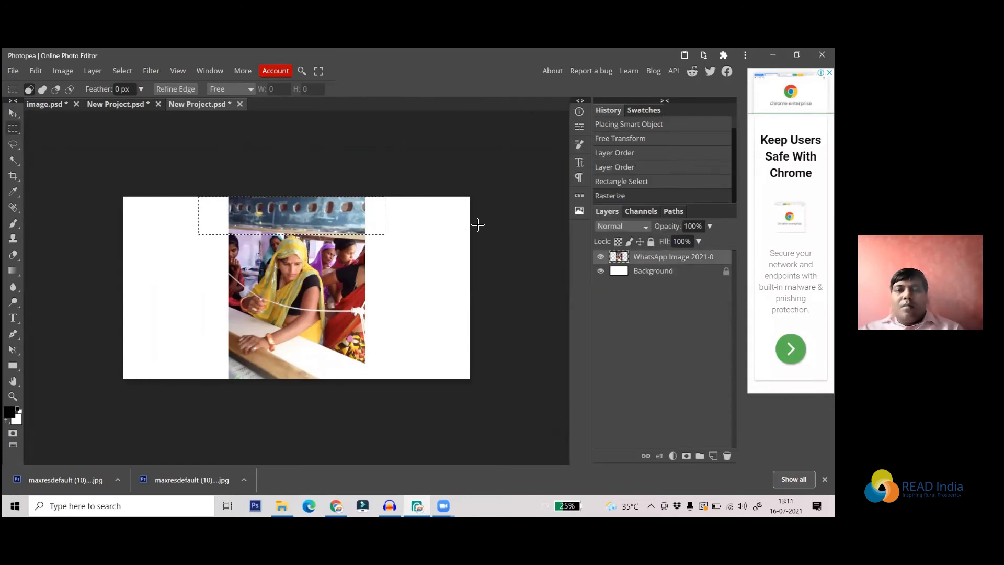
key("Delete")
left_click(448, 216)
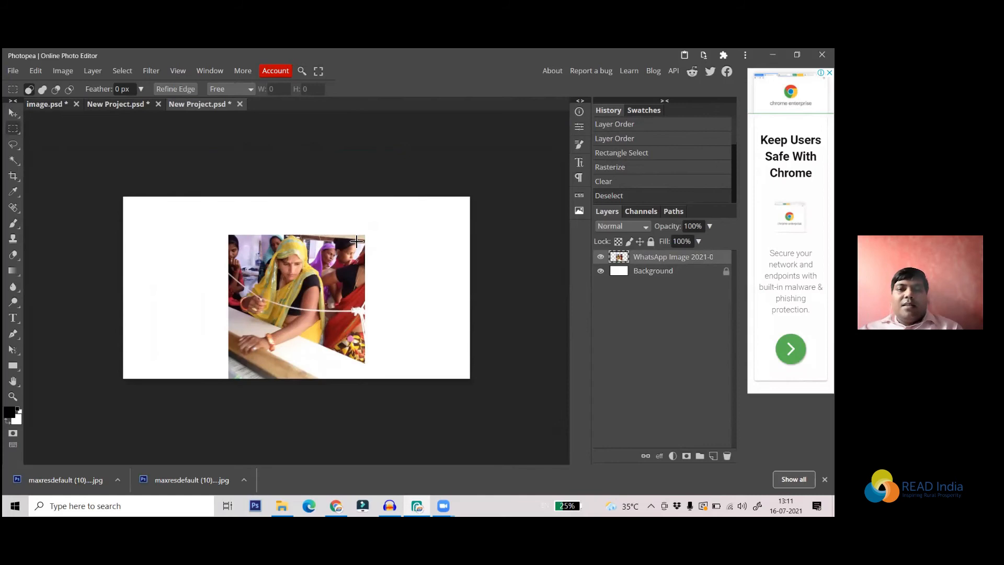
- Clear rectangular strips from the right and left edges of the photo and deselect
left_click_drag(334, 225, 398, 400)
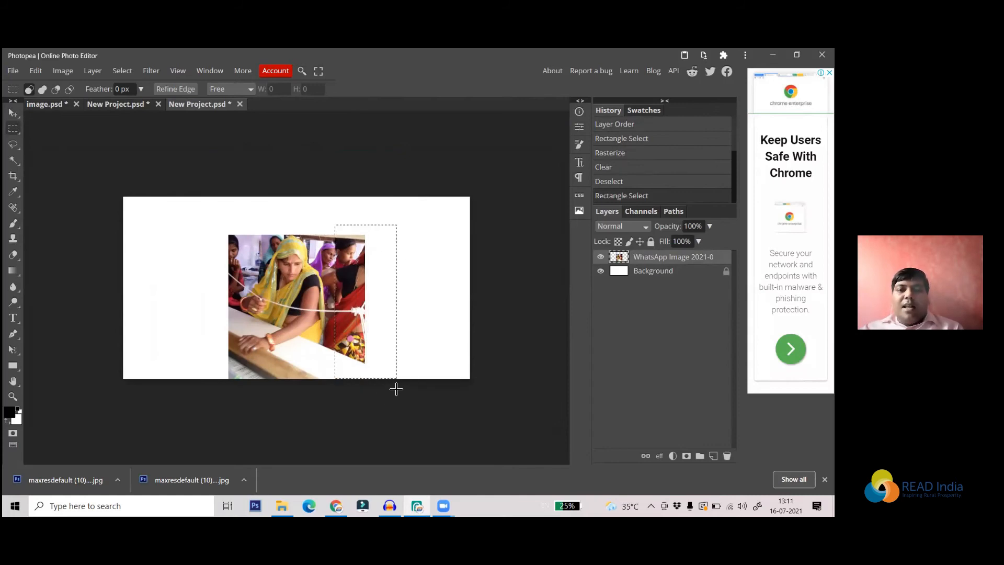
key("Delete")
left_click_drag(212, 219, 255, 377)
key("Delete")
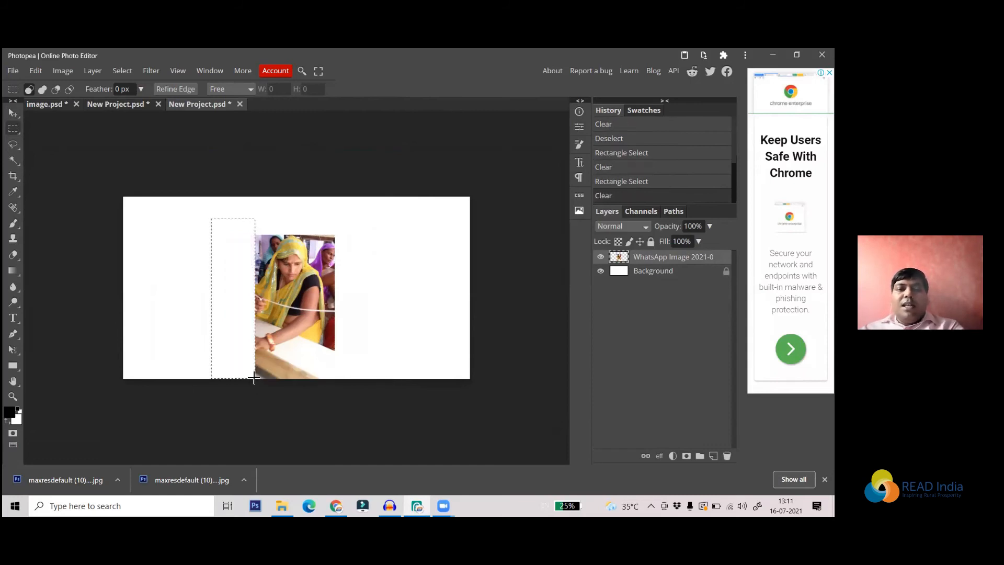
left_click(121, 211)
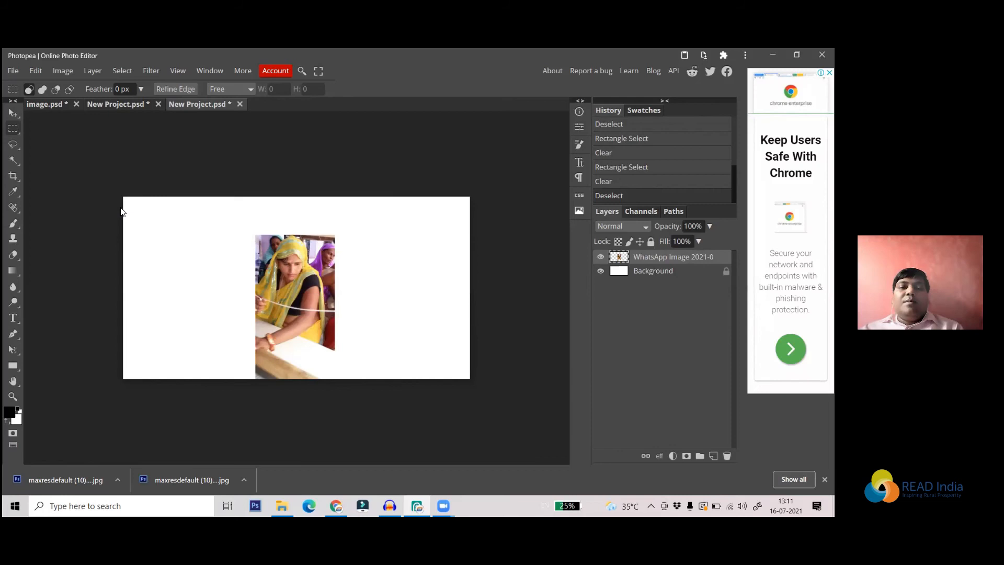
- Hide the WhatsApp Image layer and draw a freehand R-shaped selection on the canvas with Lasso Select
left_click(600, 257)
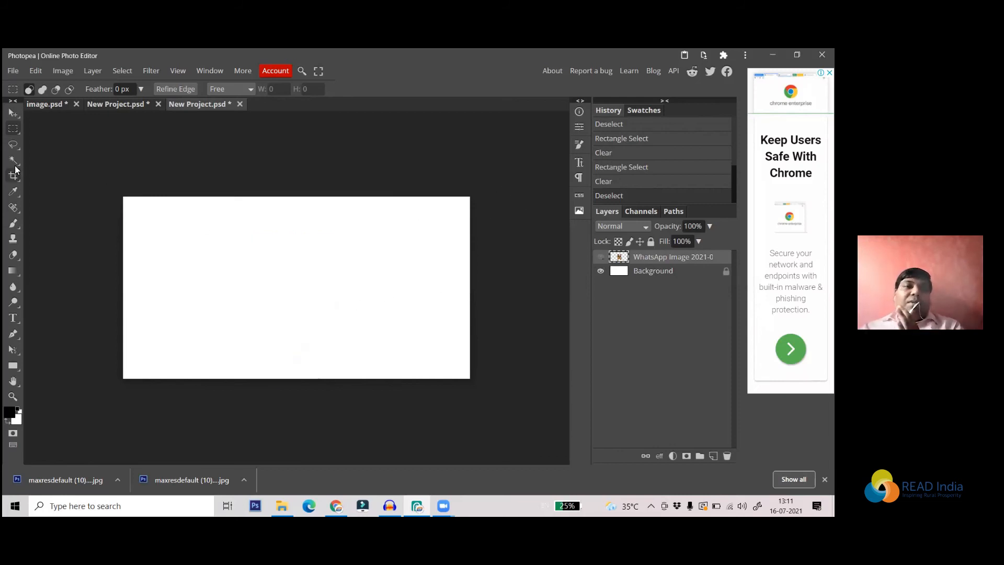
left_click(17, 150)
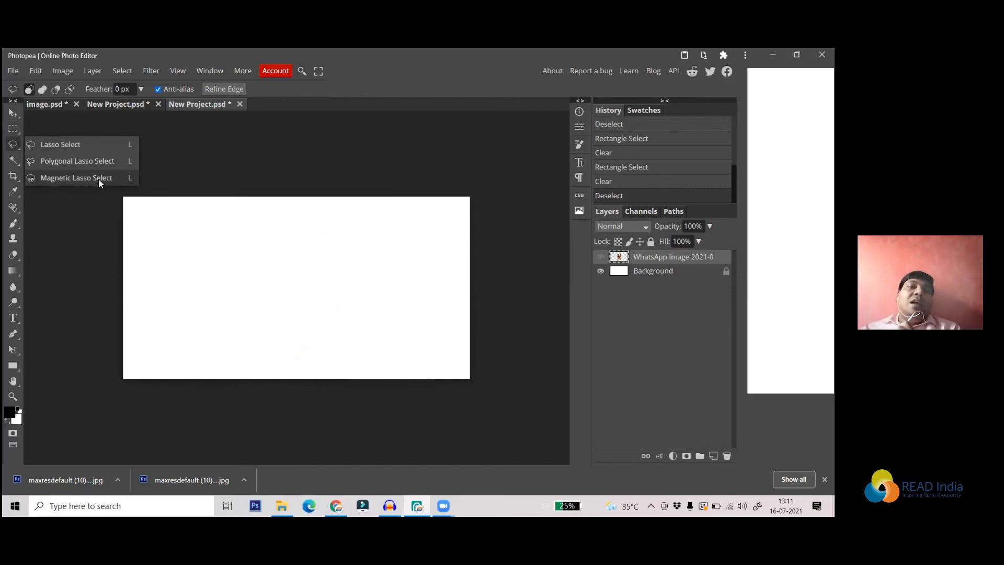
left_click(63, 118)
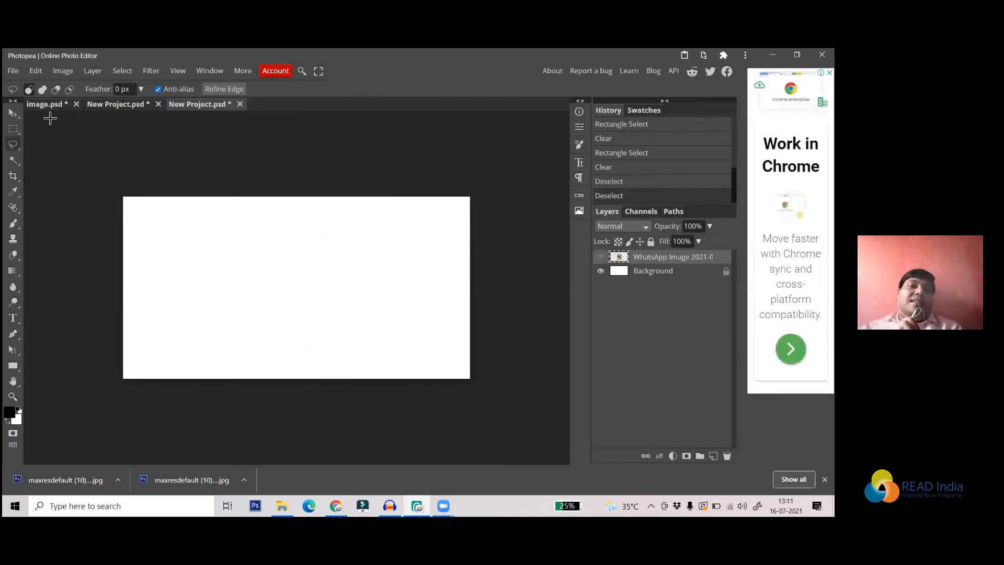
left_click(16, 133)
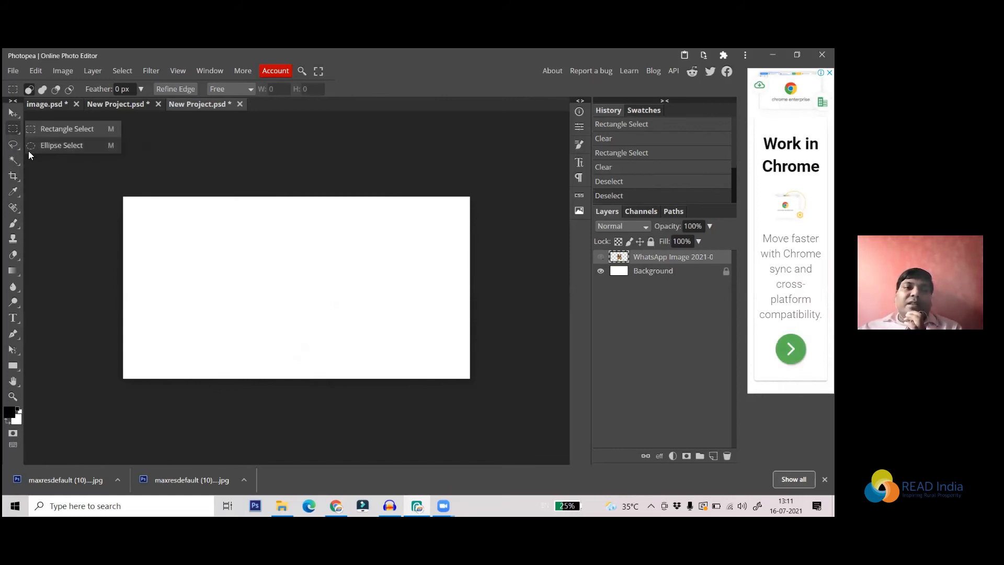
left_click(13, 145)
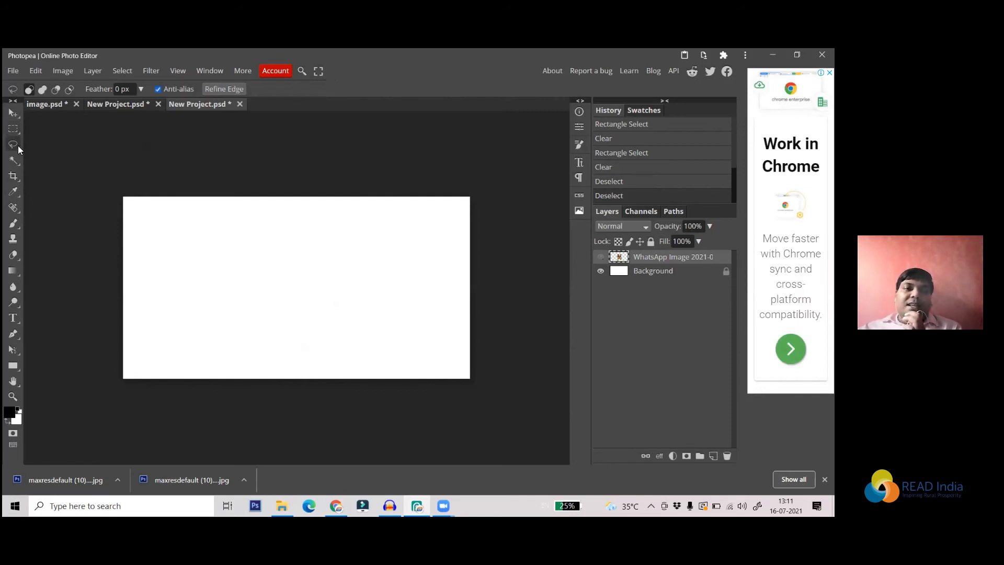
right_click(18, 147)
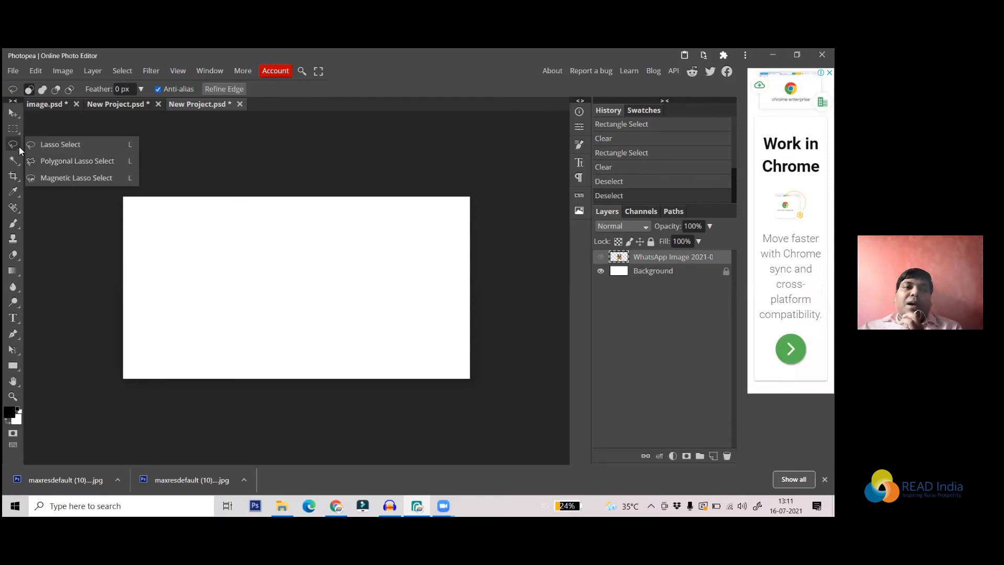
left_click(54, 145)
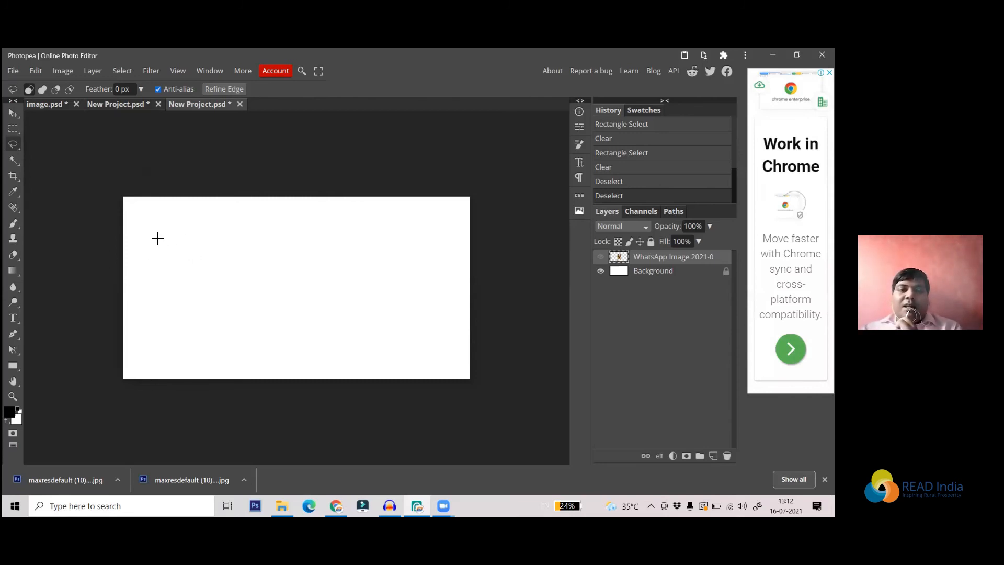
mouse_move(159, 233)
left_mouse_down()
mouse_move(156, 297)
mouse_move(168, 305)
mouse_move(169, 265)
mouse_move(194, 305)
mouse_move(183, 263)
left_mouse_up()
mouse_move(188, 257)
left_mouse_down()
mouse_move(198, 237)
mouse_move(160, 238)
left_mouse_up()
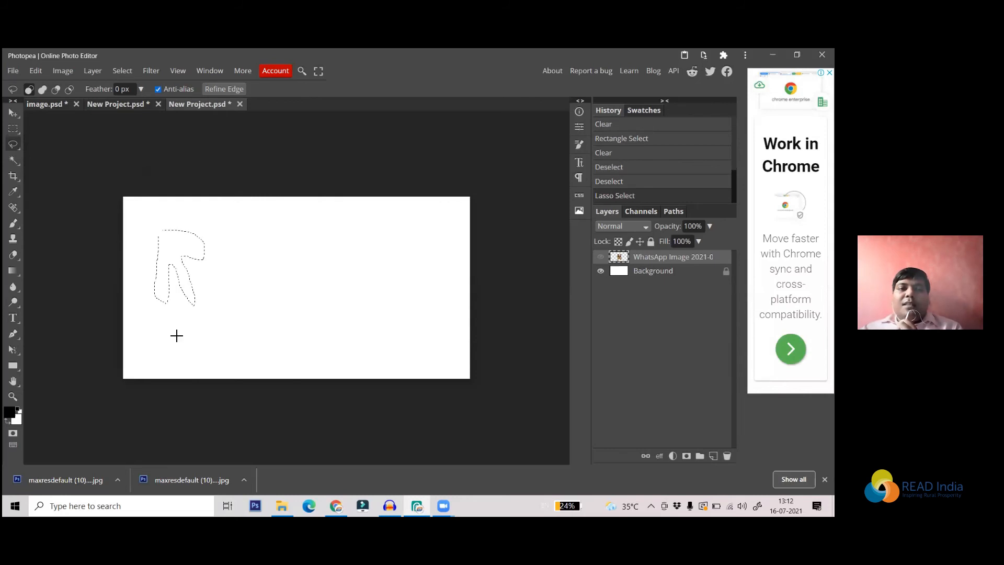
- Fill the R-shaped selection with the black foreground colour on a new layer and deselect
key("ctrl+shift+n")
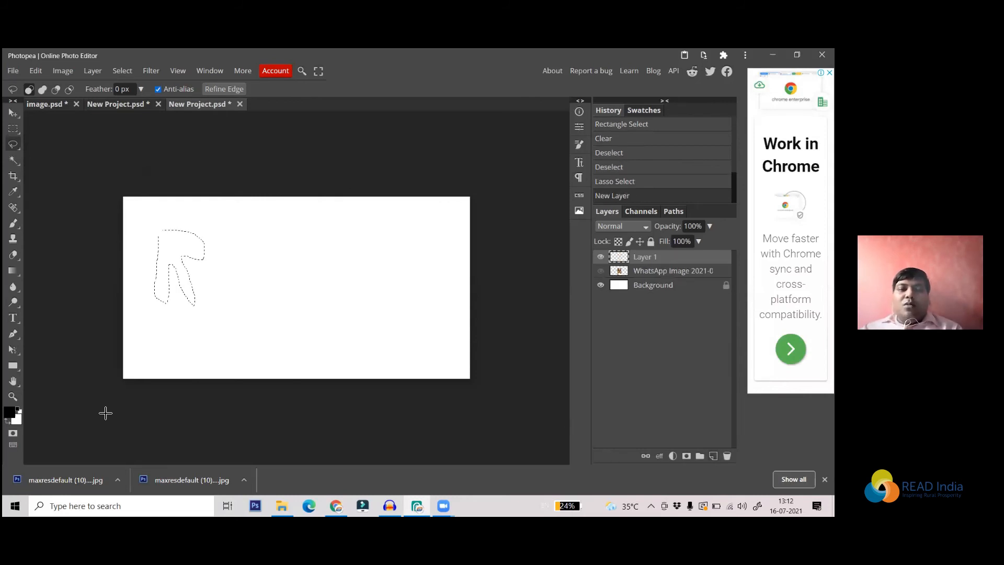
key("alt")
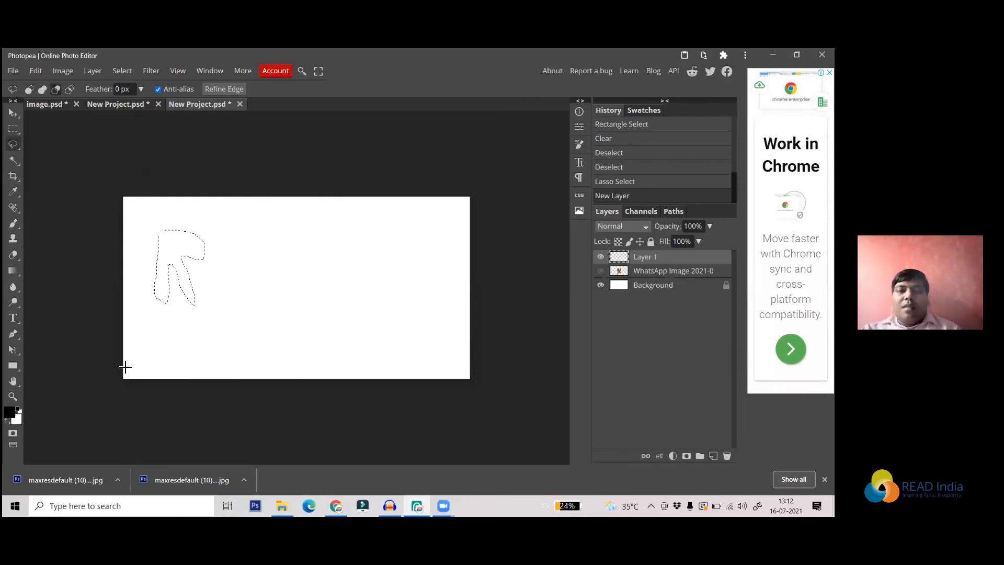
key("alt+BackSpace")
key("ctrl+d")
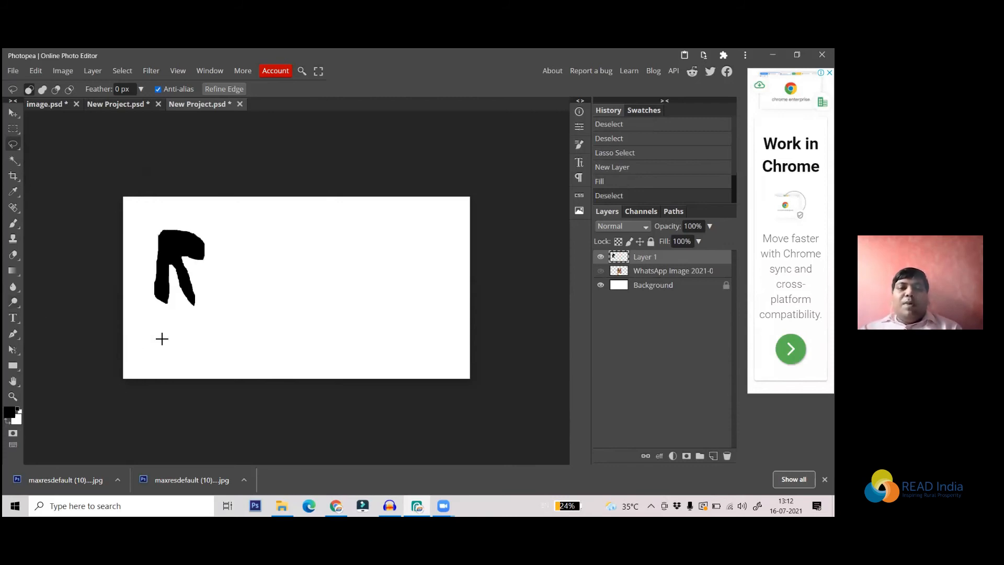
- Hide Layer 1, lasso an irregular lobed shape mid-canvas and fill it with black on a new layer
left_click(601, 256)
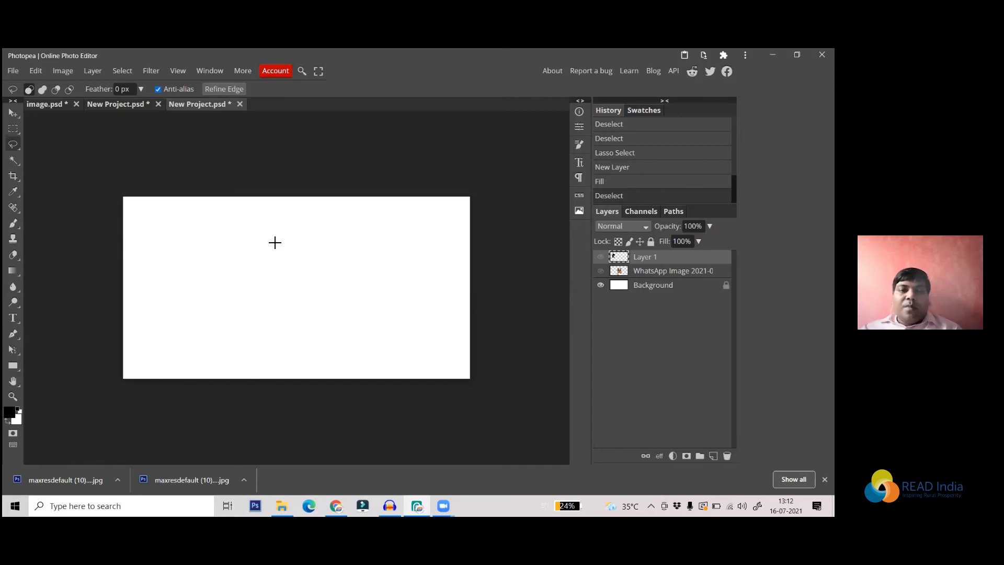
mouse_move(256, 230)
left_mouse_down()
mouse_move(211, 265)
mouse_move(245, 278)
mouse_move(235, 299)
mouse_move(262, 326)
mouse_move(274, 306)
mouse_move(325, 313)
mouse_move(315, 280)
mouse_move(351, 277)
mouse_move(348, 244)
mouse_move(315, 260)
mouse_move(320, 223)
mouse_move(297, 235)
mouse_move(301, 253)
mouse_move(256, 230)
left_mouse_up()
key("alt+BackSpace")
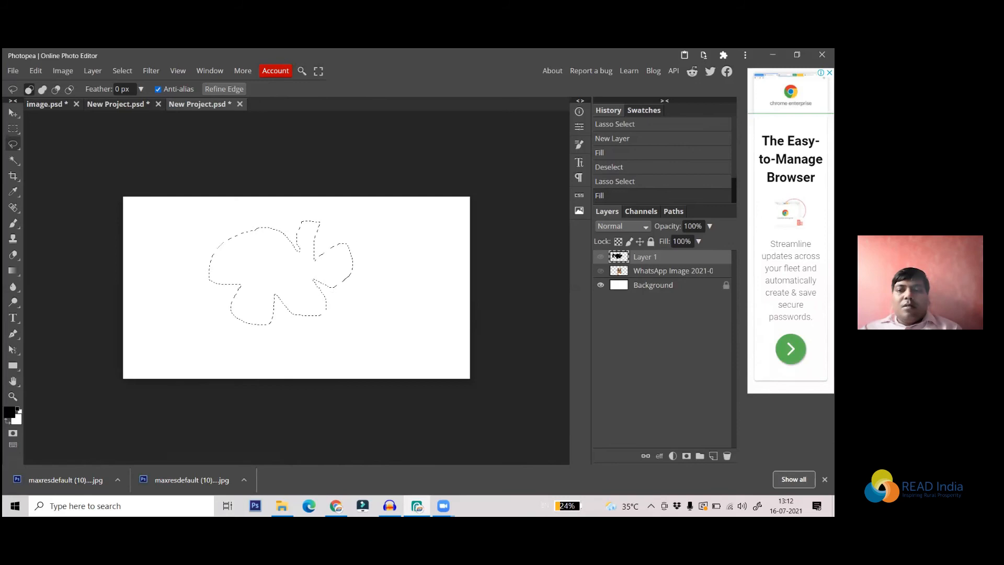
left_click(713, 455)
key("alt")
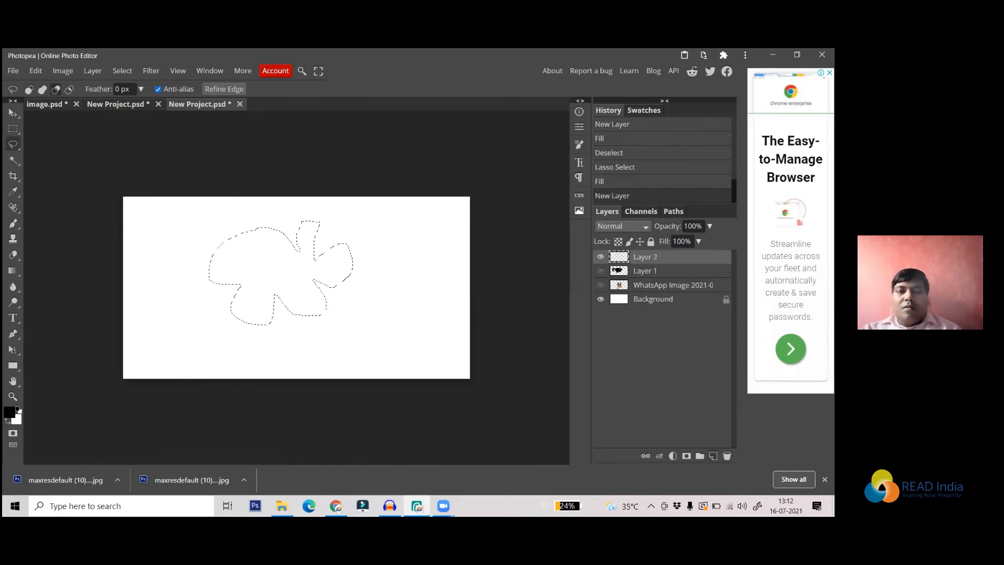
key("alt+BackSpace")
key("ctrl+d")
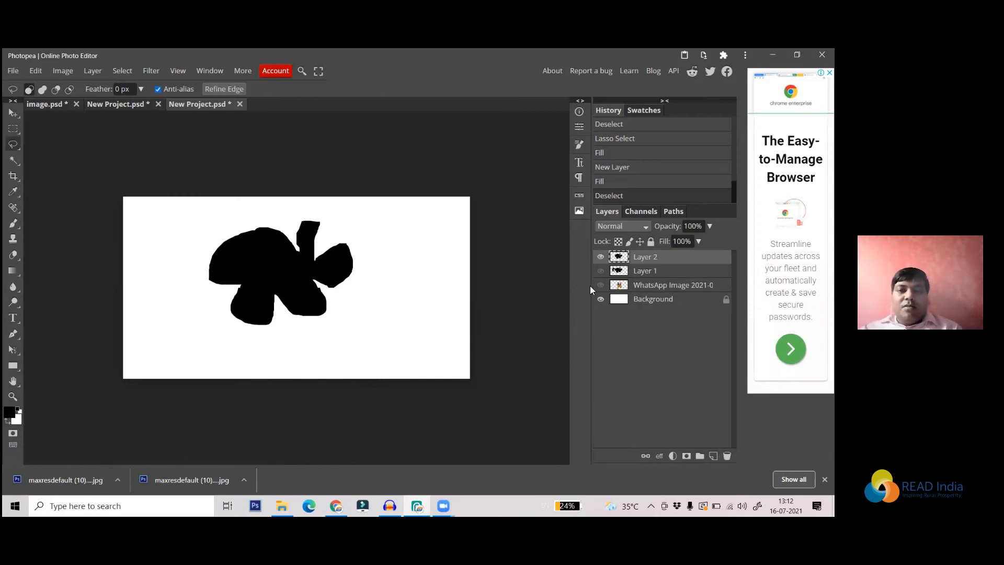
- Hide Layer 2 and place the photo WhatsApp Image 2021-07-15 at 5.40.15 PM in the project again
left_click(600, 257)
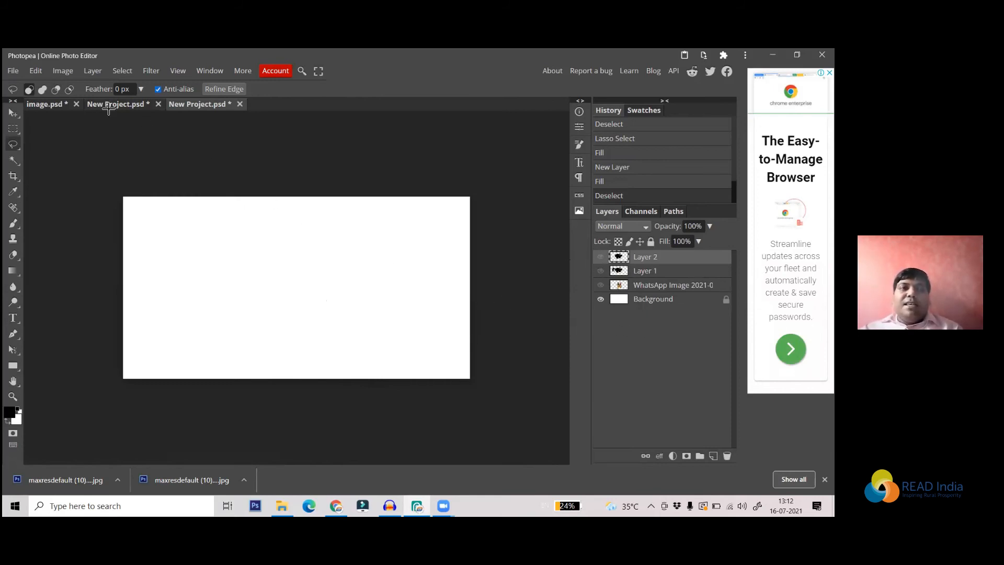
left_click(14, 72)
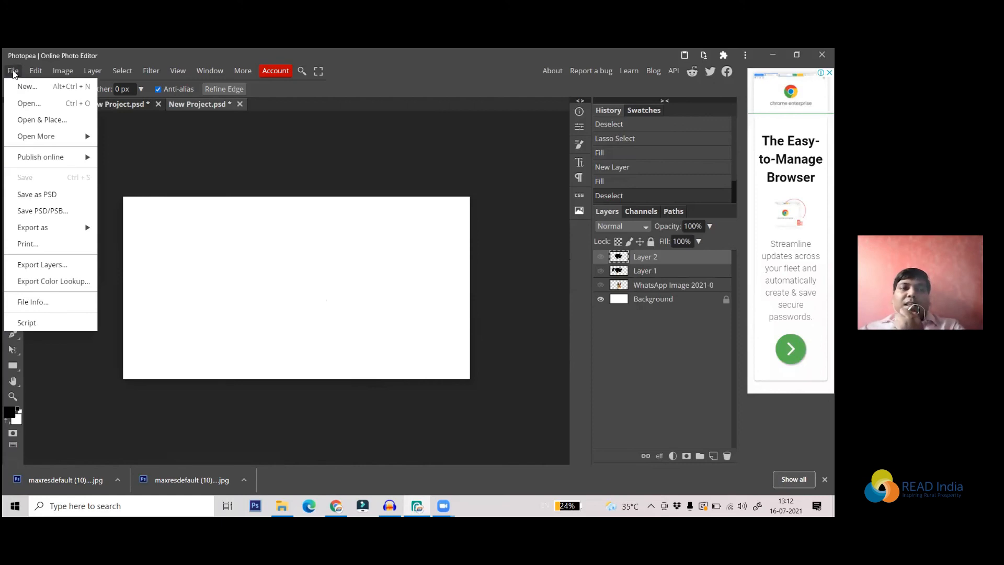
left_click(56, 121)
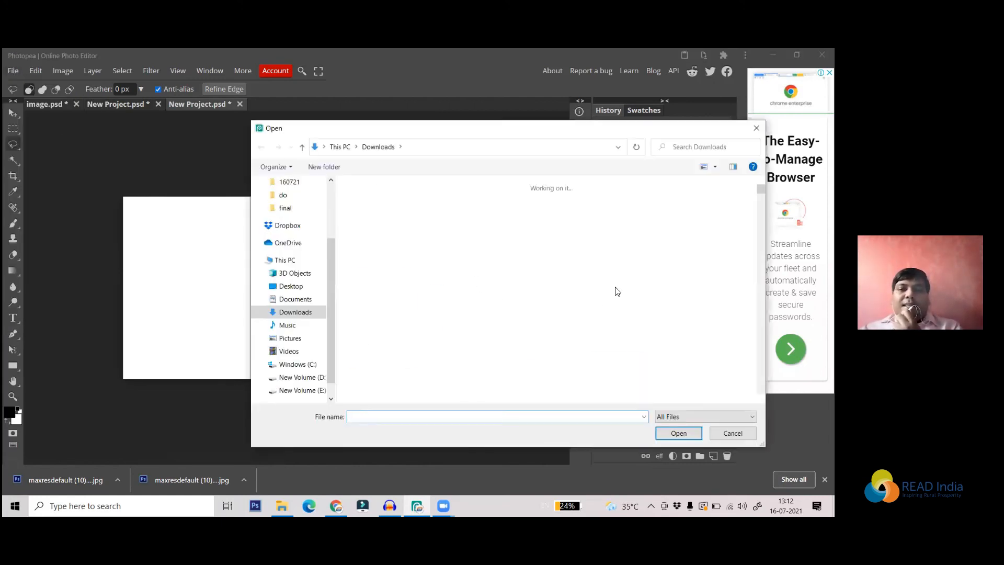
left_click(710, 301)
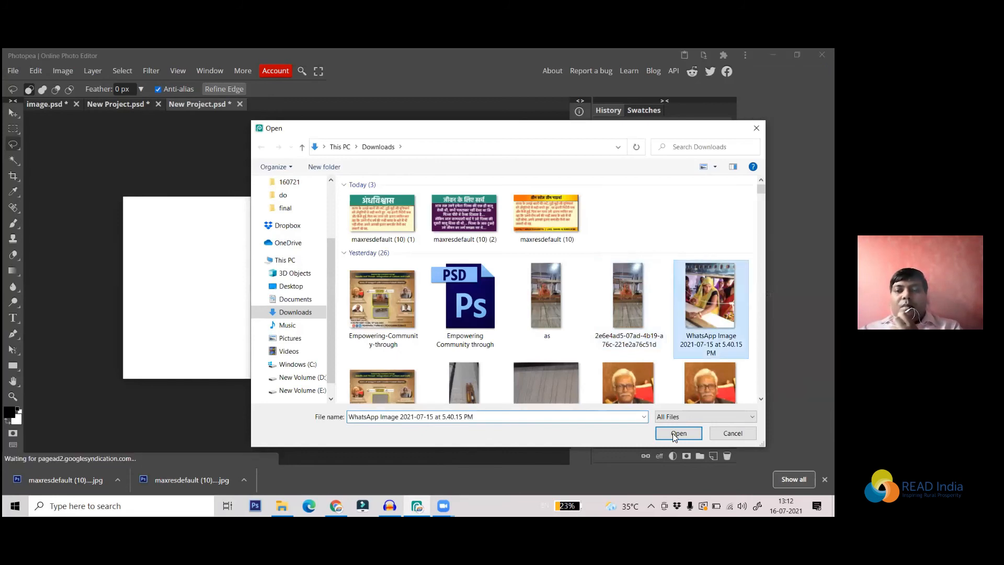
left_click(678, 433)
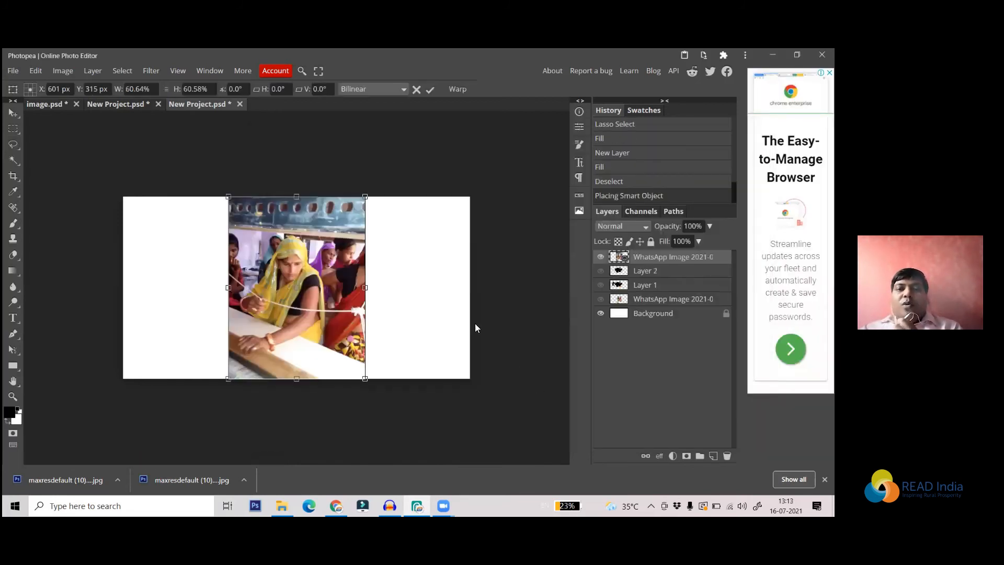
- Rasterize the newly placed WhatsApp Image layer above Layer 2
right_click(651, 261)
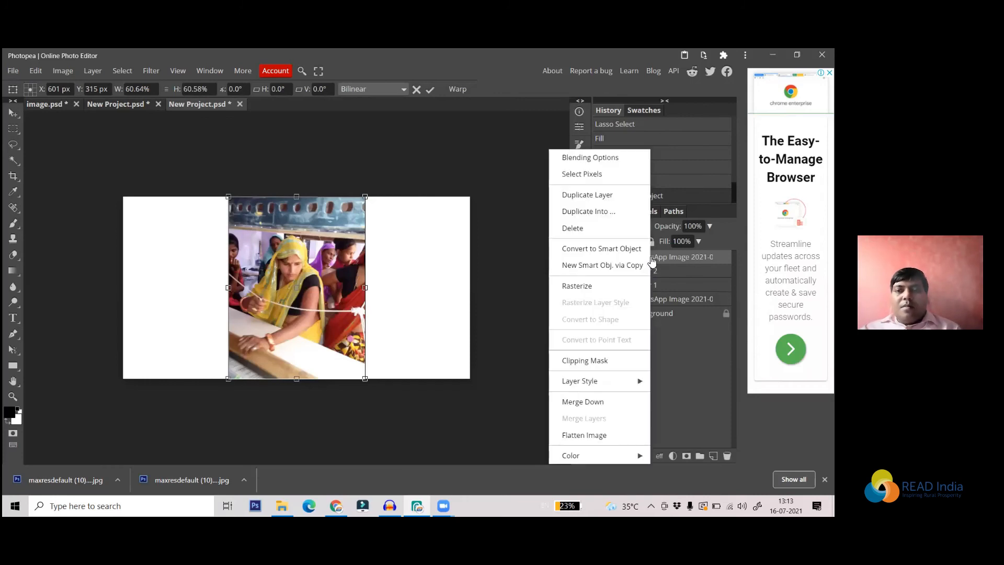
left_click(584, 284)
key("ctrl+plus")
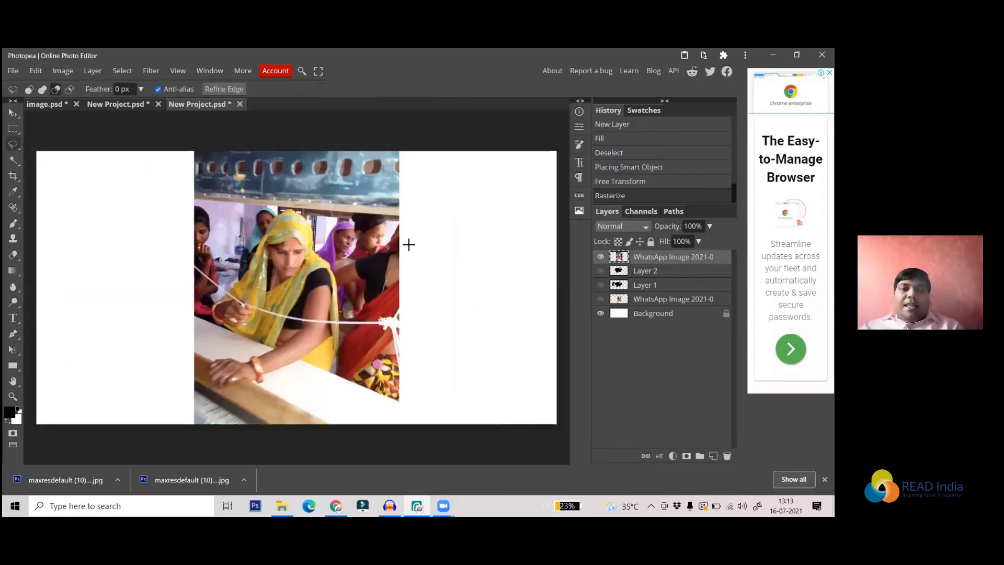
- Lasso the woman in the yellow sari, clear everything around her, deselect, and move the cutout slightly towards the canvas centre
scroll(256, 319, "up", 3)
scroll(246, 329, "down", 3)
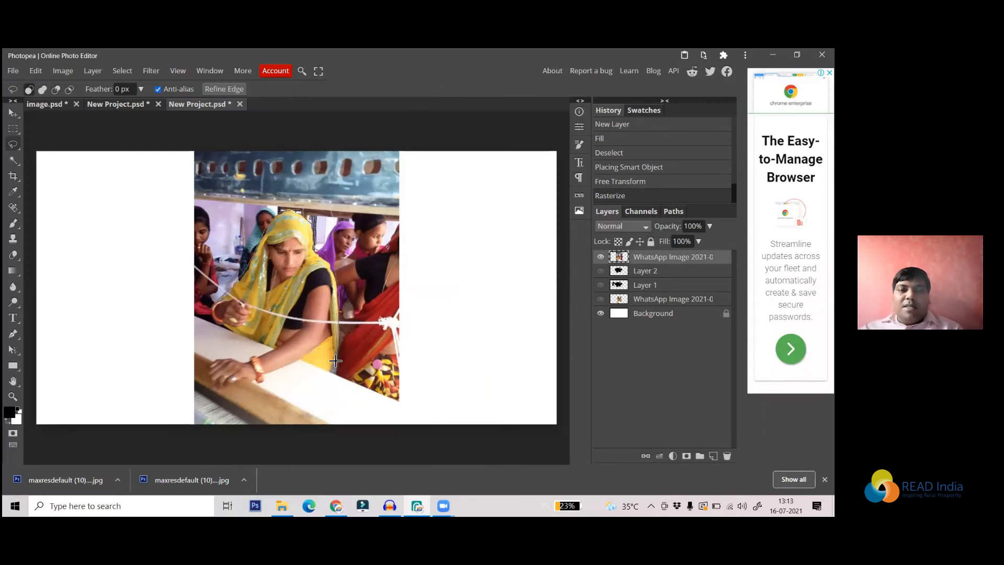
mouse_move(329, 375)
left_mouse_down()
mouse_move(310, 364)
mouse_move(219, 389)
mouse_move(224, 360)
mouse_move(280, 352)
mouse_move(219, 325)
mouse_move(212, 310)
left_mouse_up()
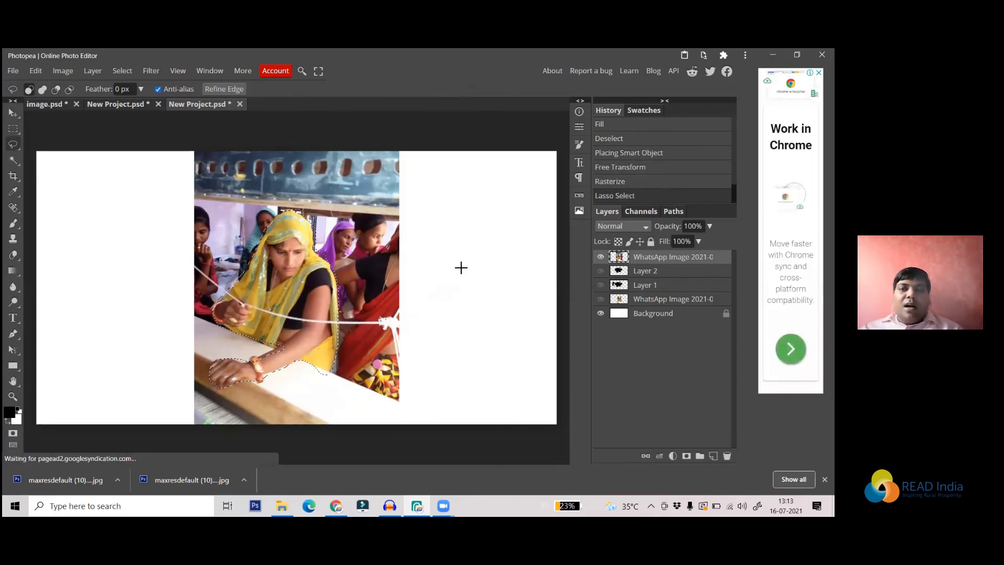
key("ctrl+shift+i")
key("Delete")
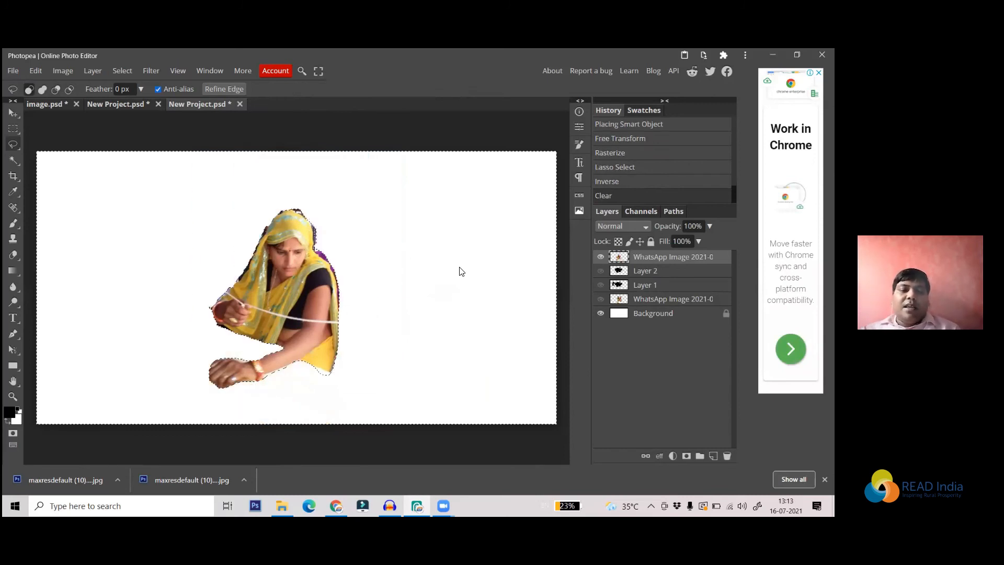
key("ctrl+d")
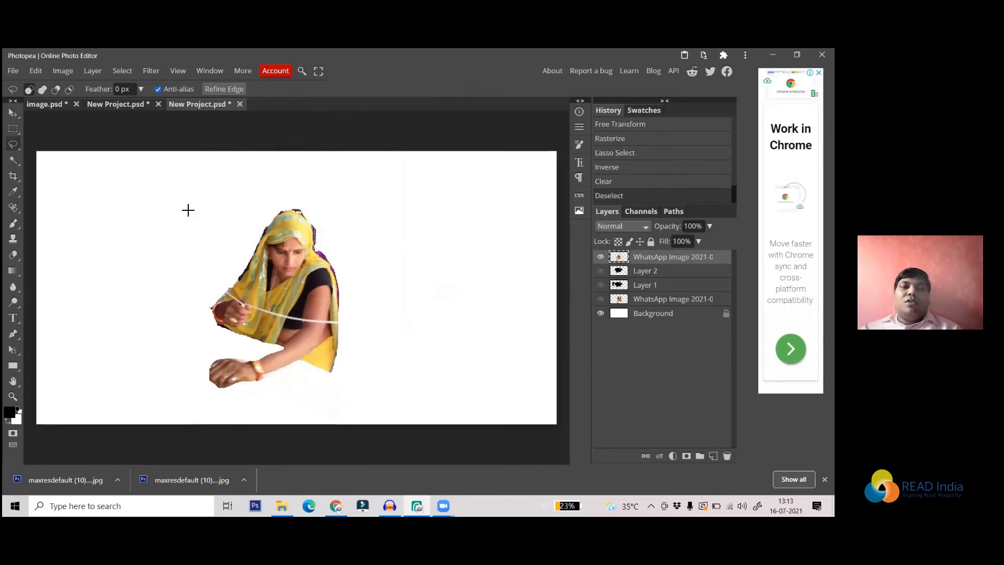
left_click(13, 112)
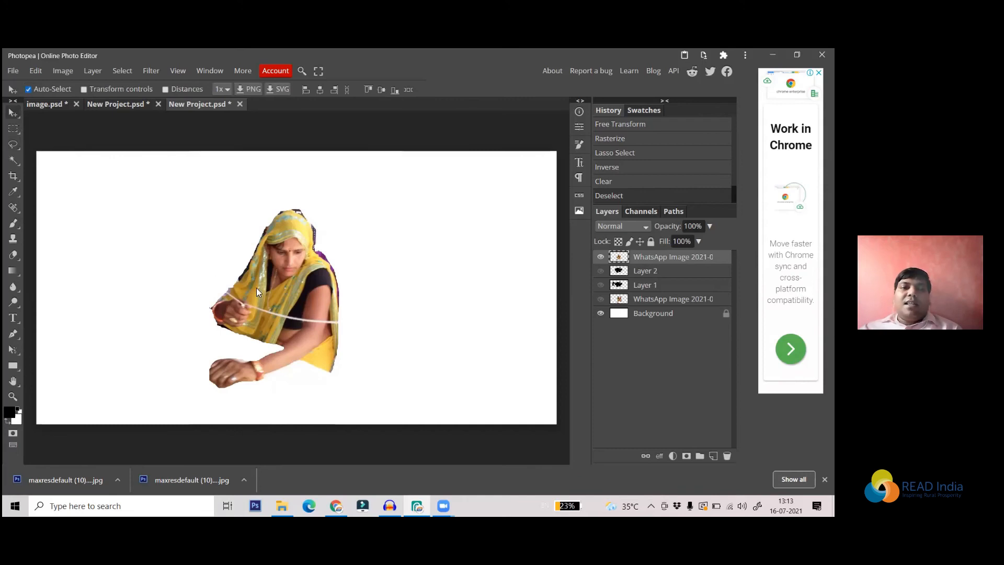
left_click_drag(267, 283, 333, 303)
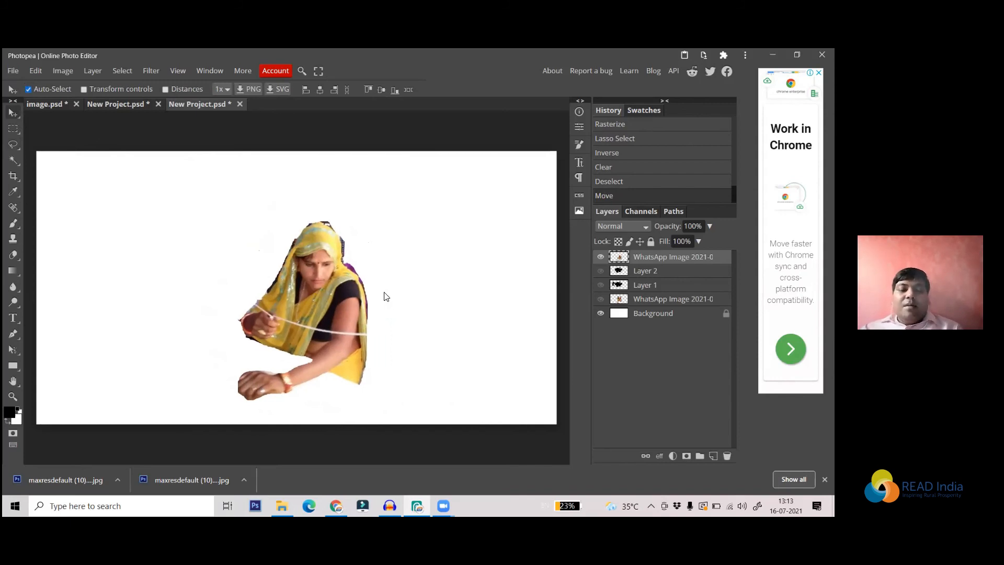
- Undo the cutout's move and the clearing back to the lasso selection around the woman, and deselect it
key("ctrl+z")
key("ctrl+z")
key("ctrl+z")
key("ctrl+z")
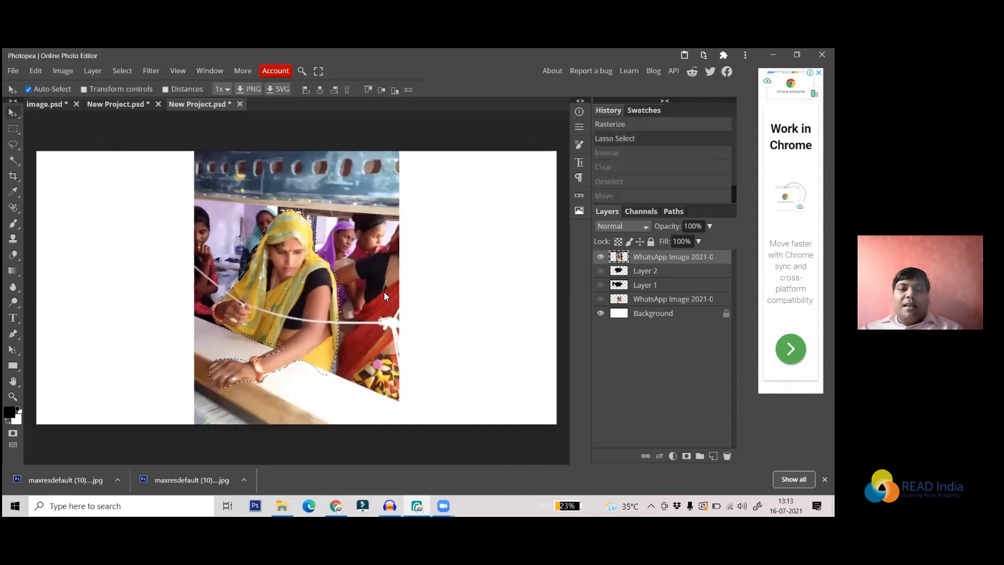
key("ctrl+d")
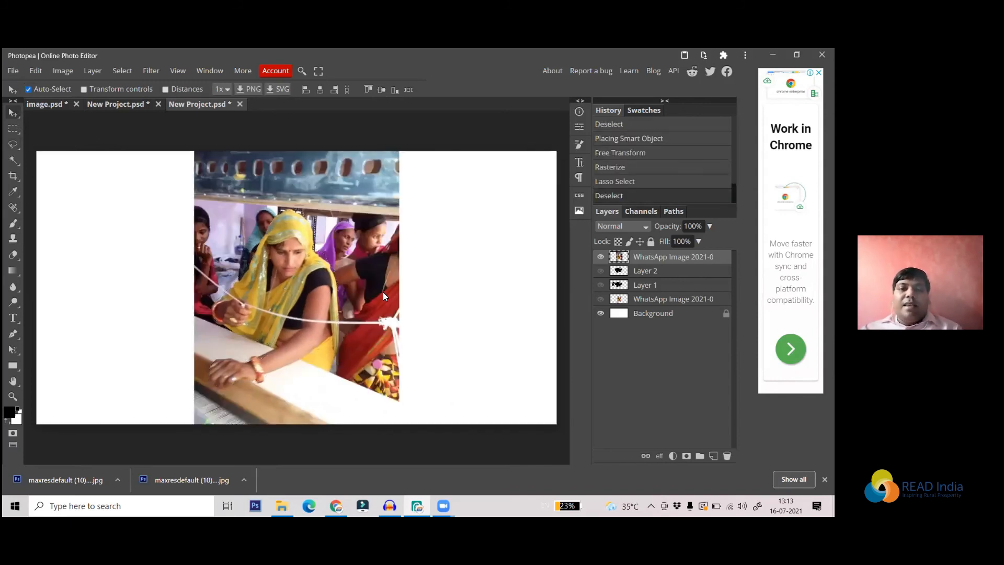
- Switch to Polygonal Lasso Select and hide the topmost WhatsApp Image layer
right_click(15, 149)
left_click(17, 150)
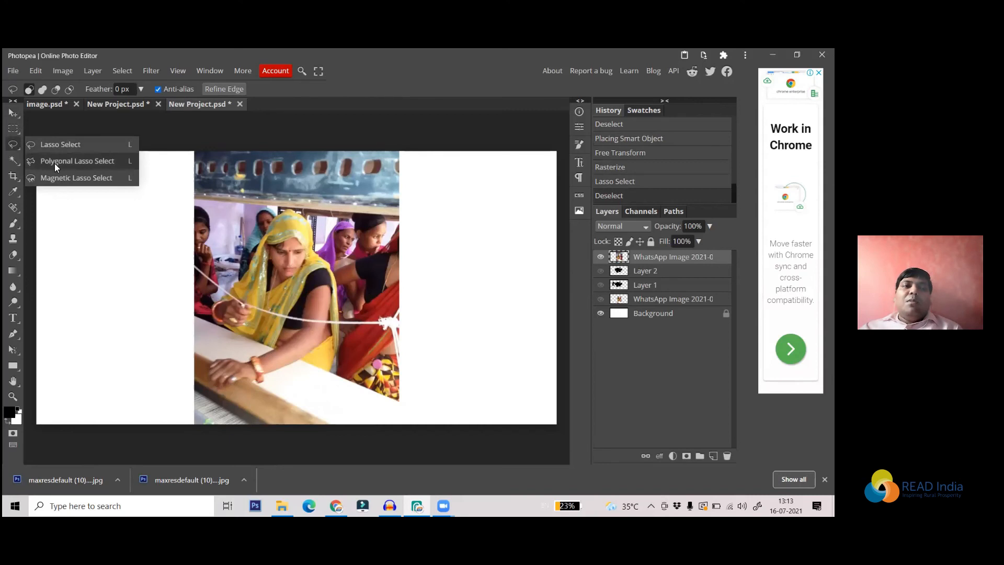
left_click(103, 164)
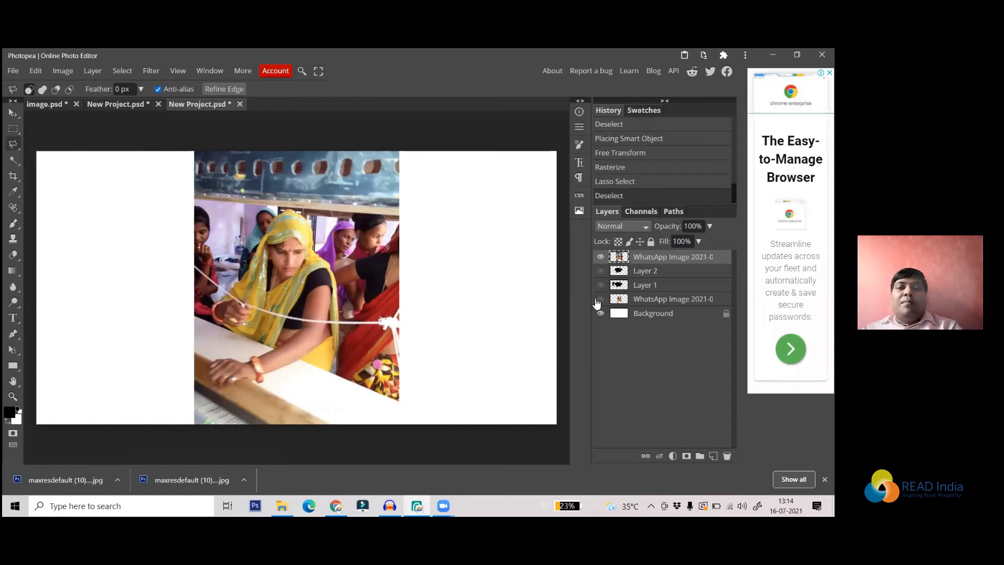
left_click(600, 257)
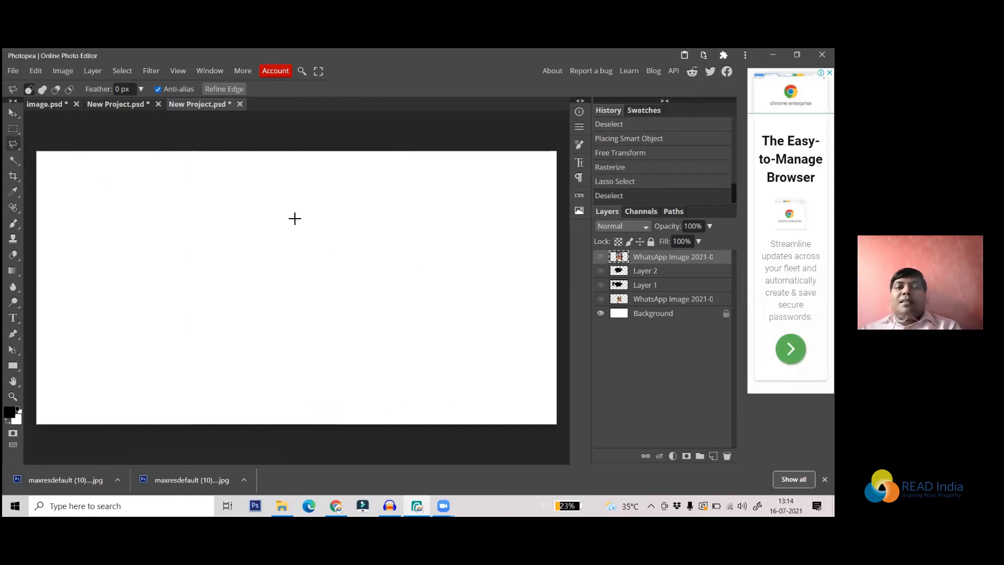
- Outline a large closed zigzag shape across the blank canvas with the polygonal lasso, and deselect it
left_click(140, 231)
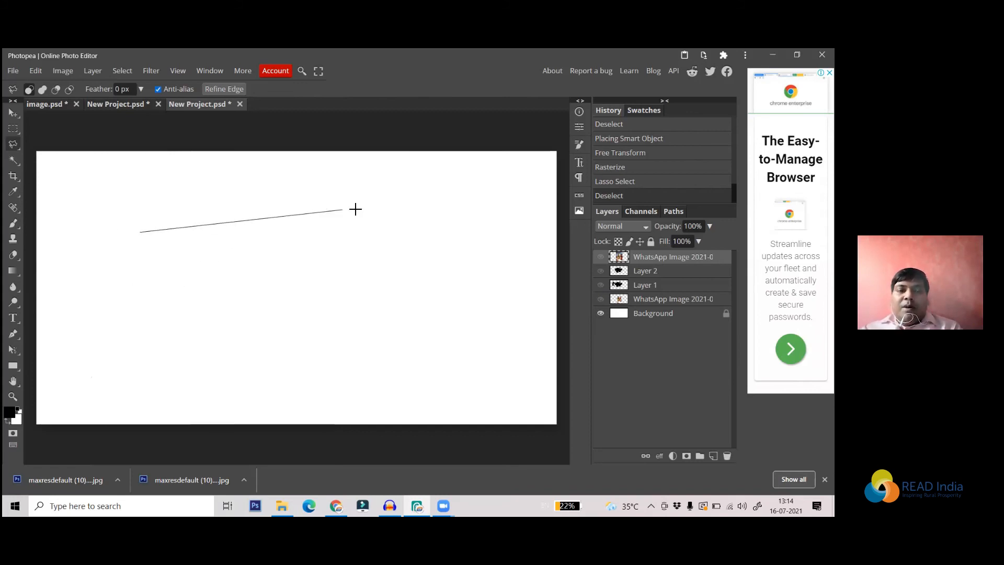
left_click(138, 331)
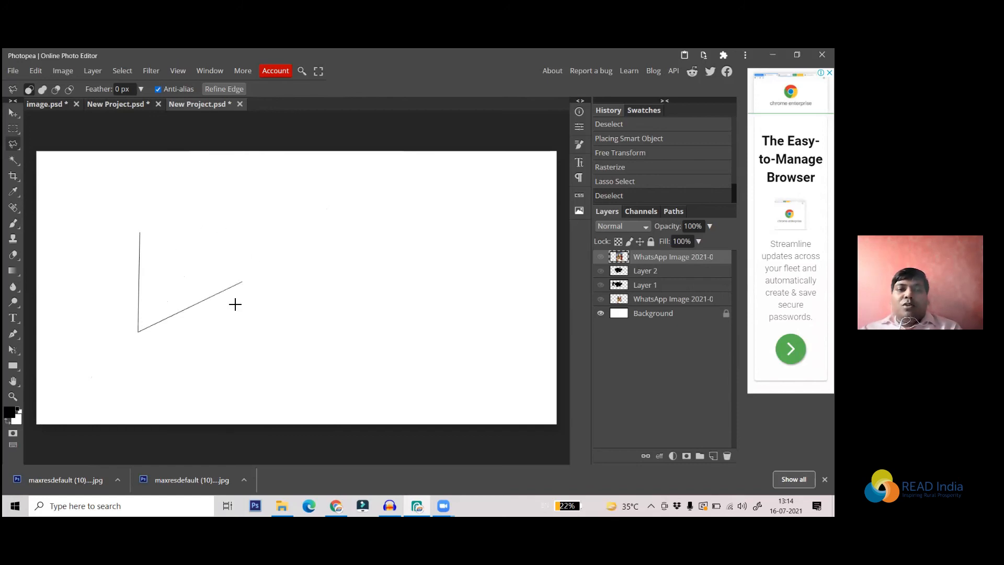
left_click(196, 241)
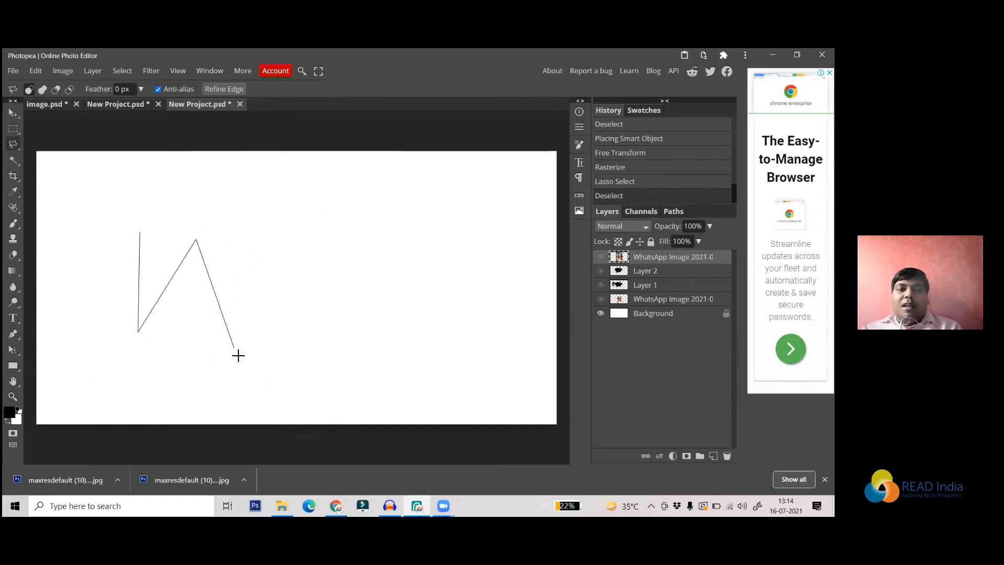
left_click(220, 330)
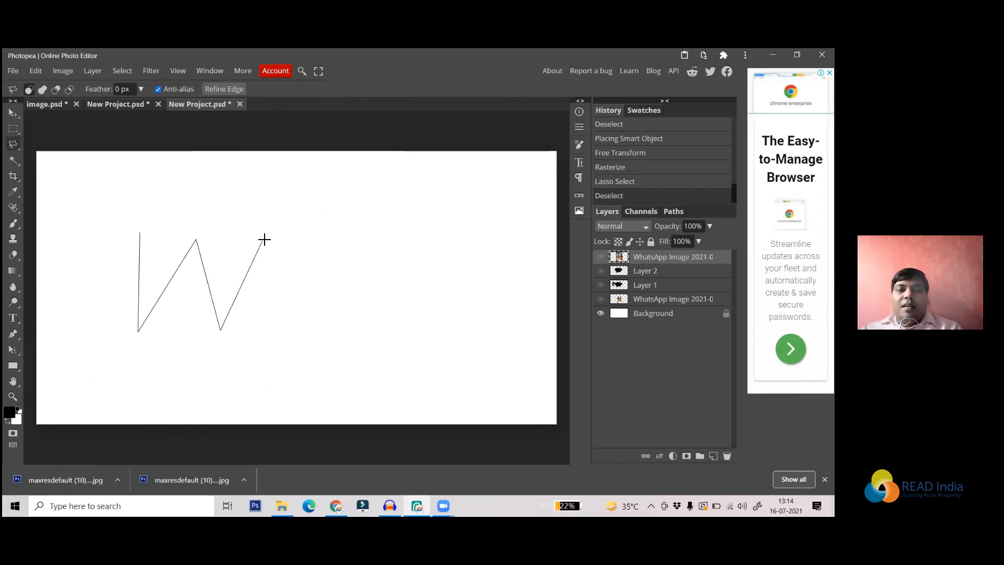
left_click(306, 338)
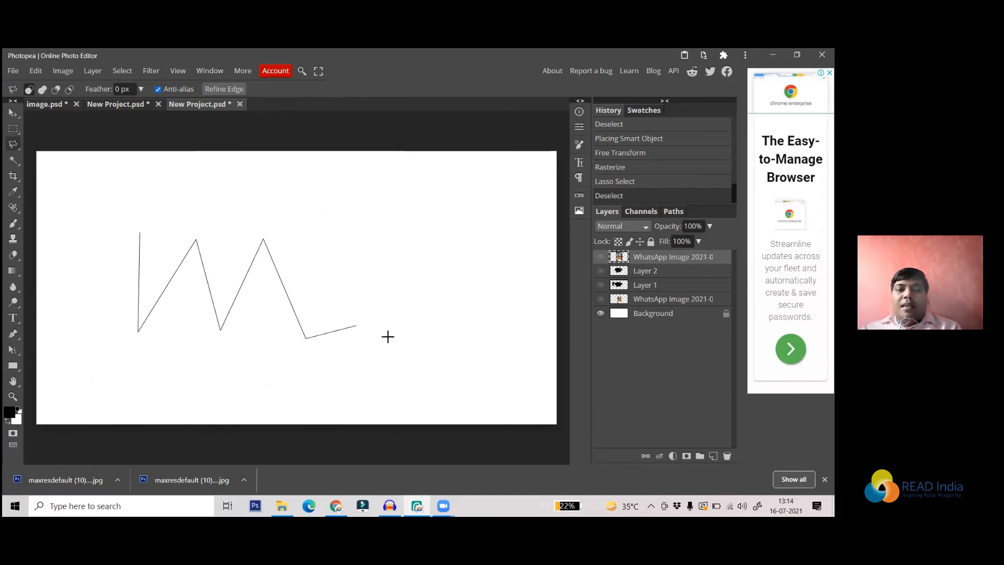
left_click(395, 339)
left_click(340, 253)
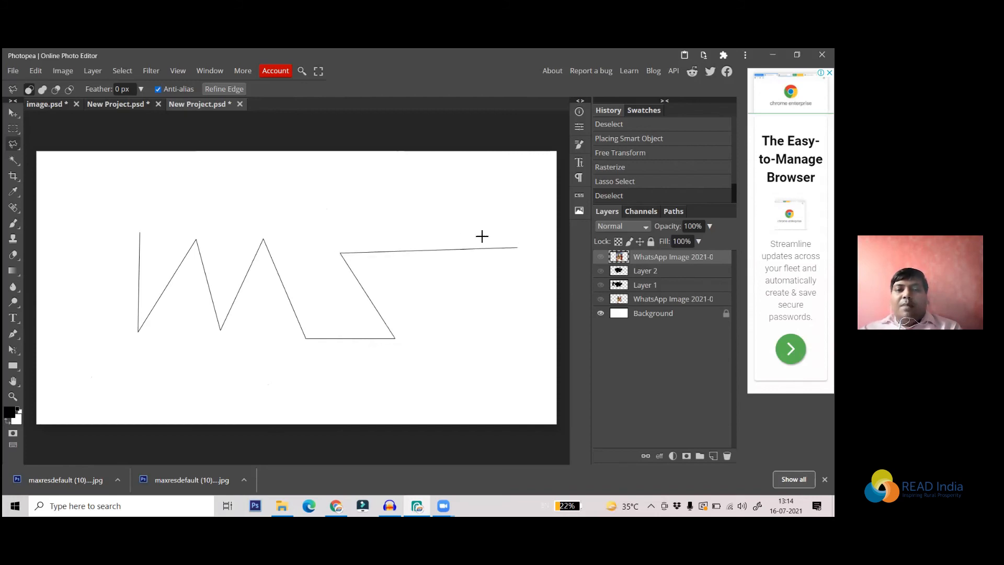
left_click(425, 238)
left_click(490, 361)
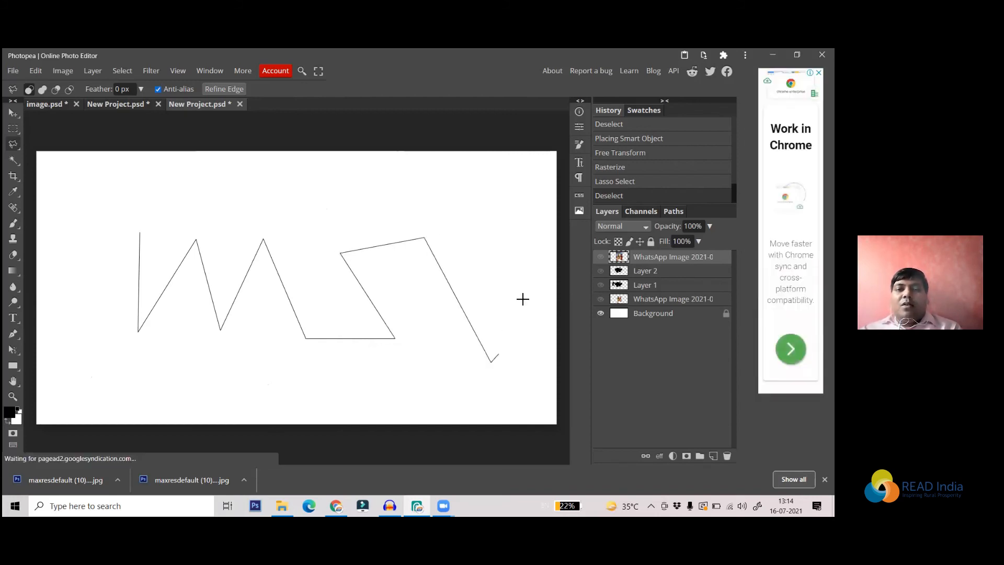
left_click(514, 221)
left_click(409, 184)
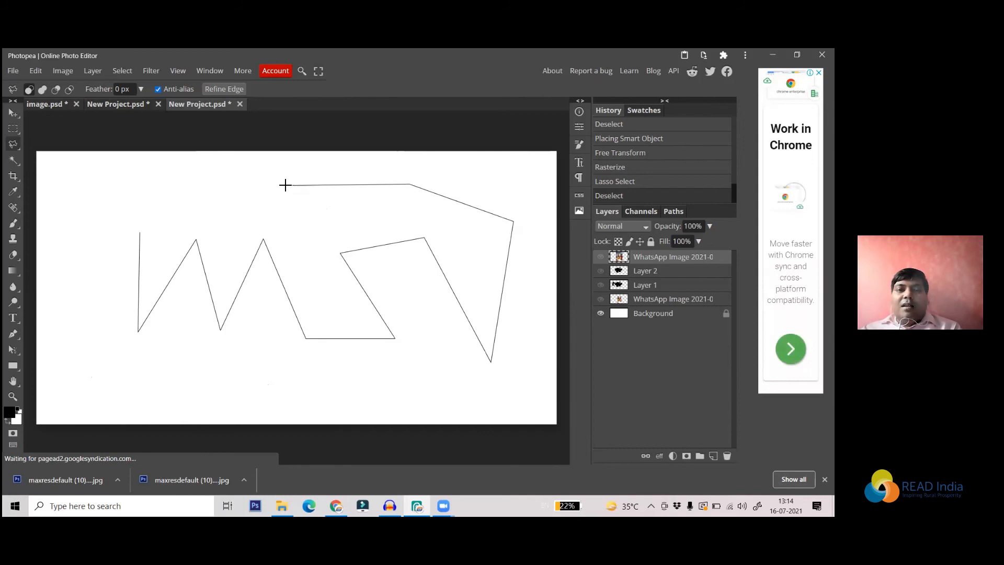
left_click(284, 184)
left_click(306, 246)
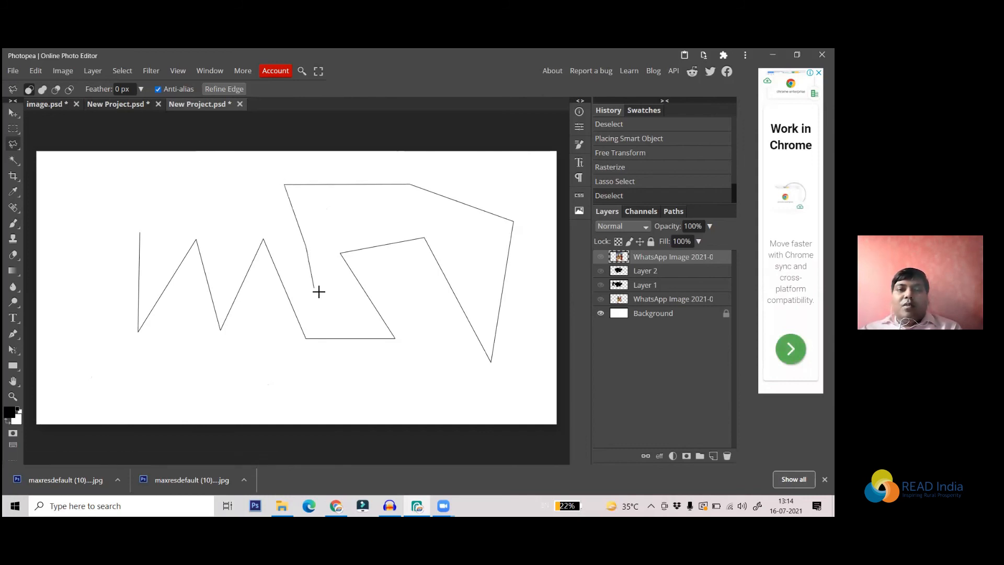
left_click(342, 322)
left_click(280, 239)
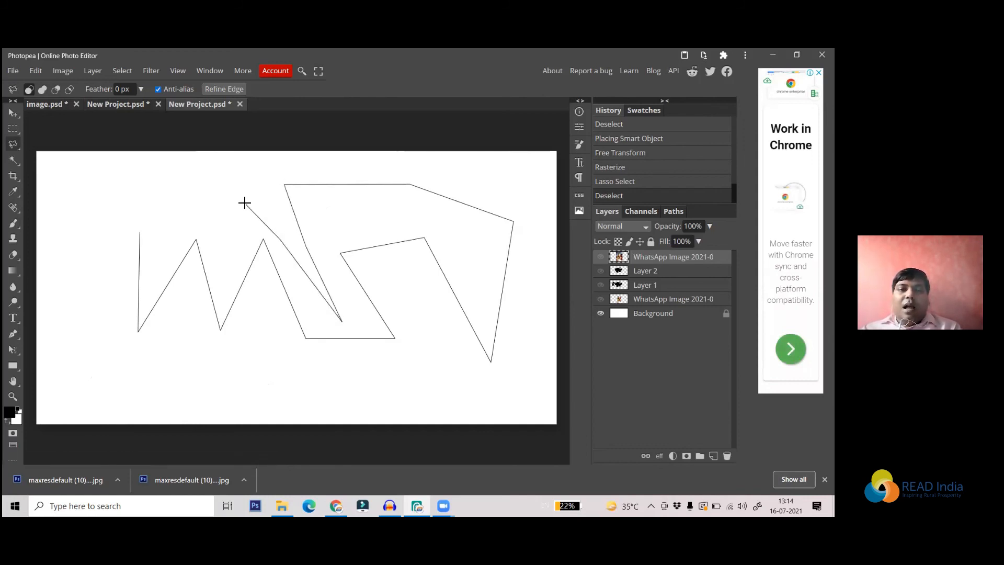
left_click(258, 217)
left_click(229, 286)
left_click(211, 202)
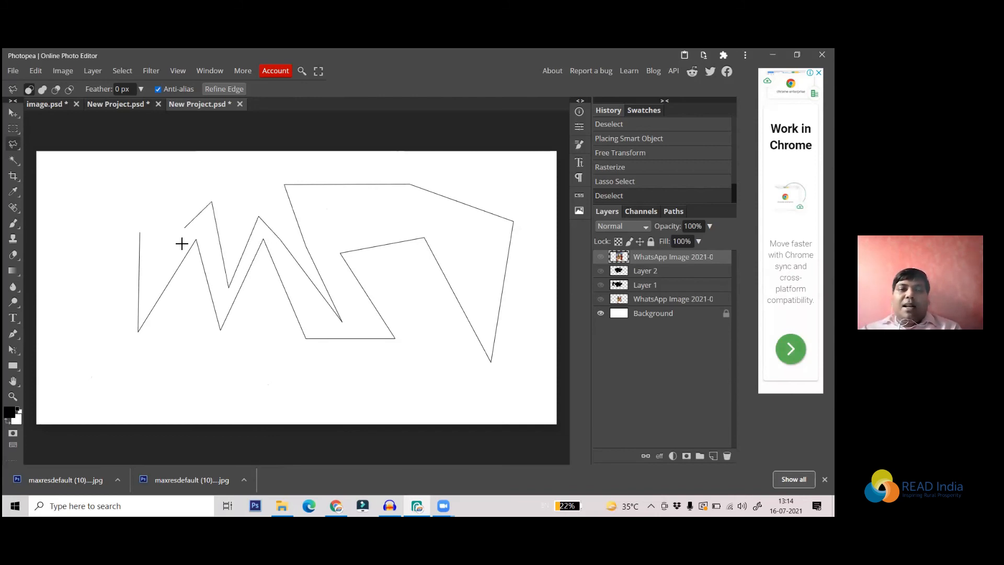
left_click(158, 257)
left_click(157, 195)
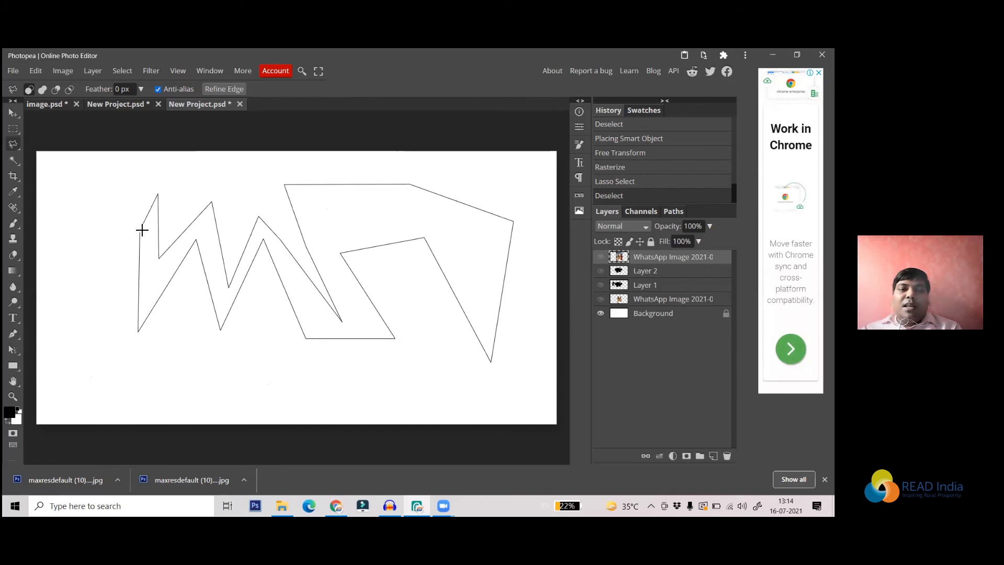
left_click(140, 230)
double_click(141, 235)
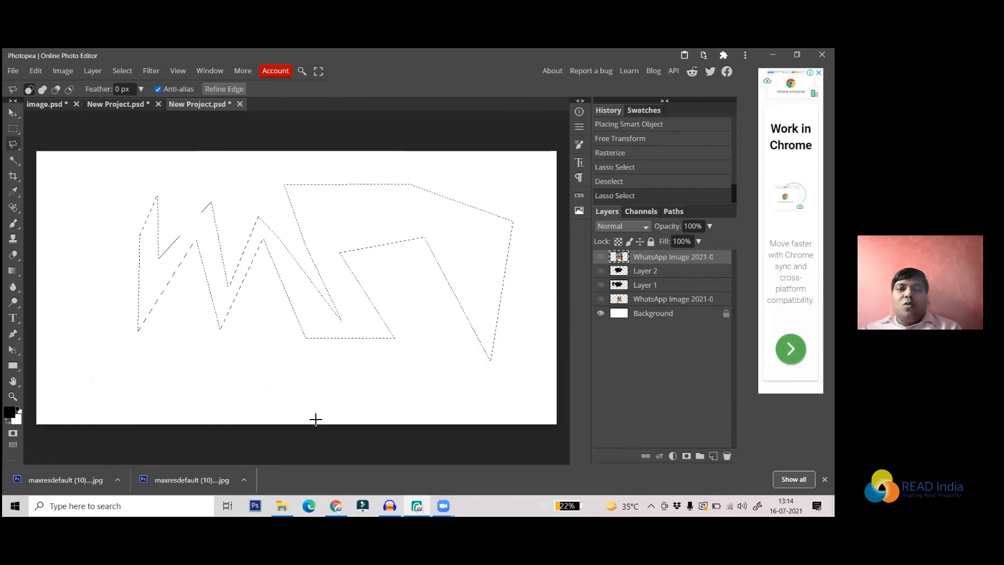
left_click(342, 413)
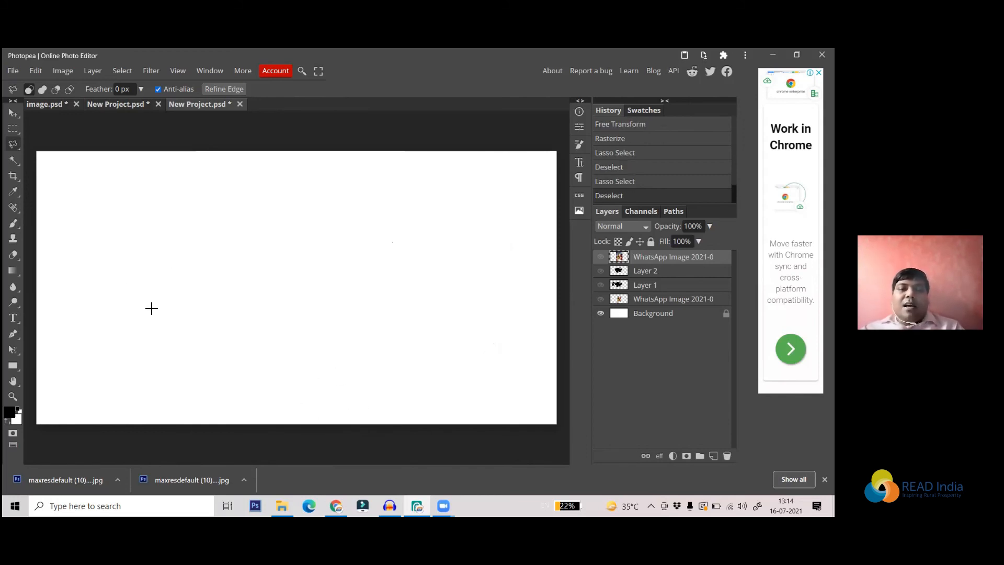
- Outline a block letter M on the left part of the canvas as a closed polygonal lasso selection
left_click(134, 349)
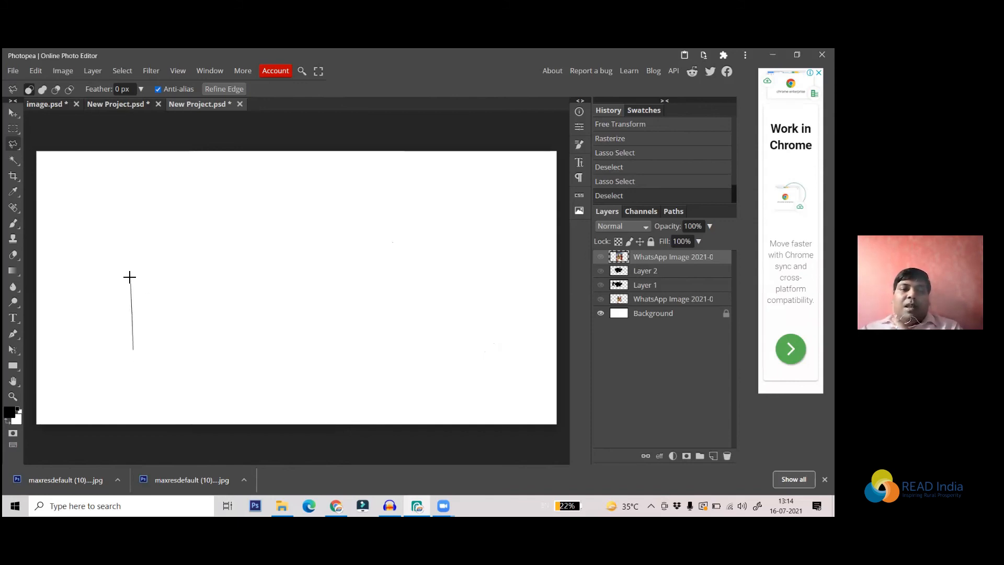
left_click(137, 234)
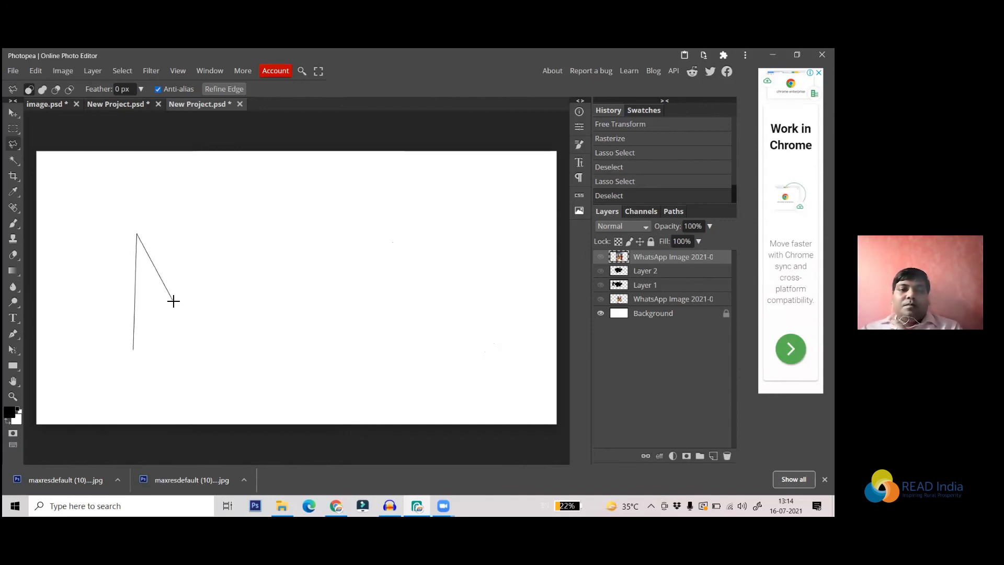
left_click(174, 299)
left_click(218, 243)
left_click(220, 358)
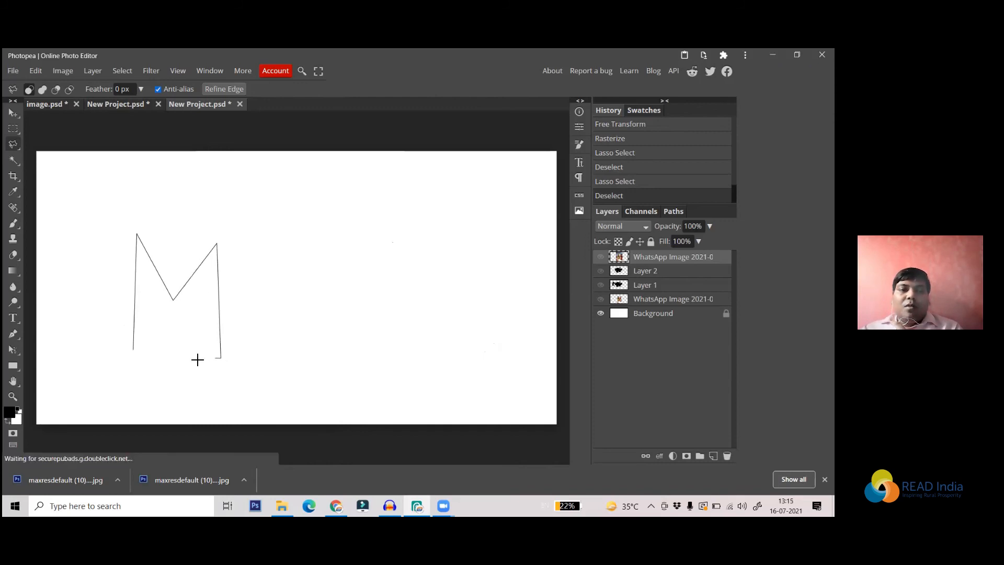
left_click(206, 356)
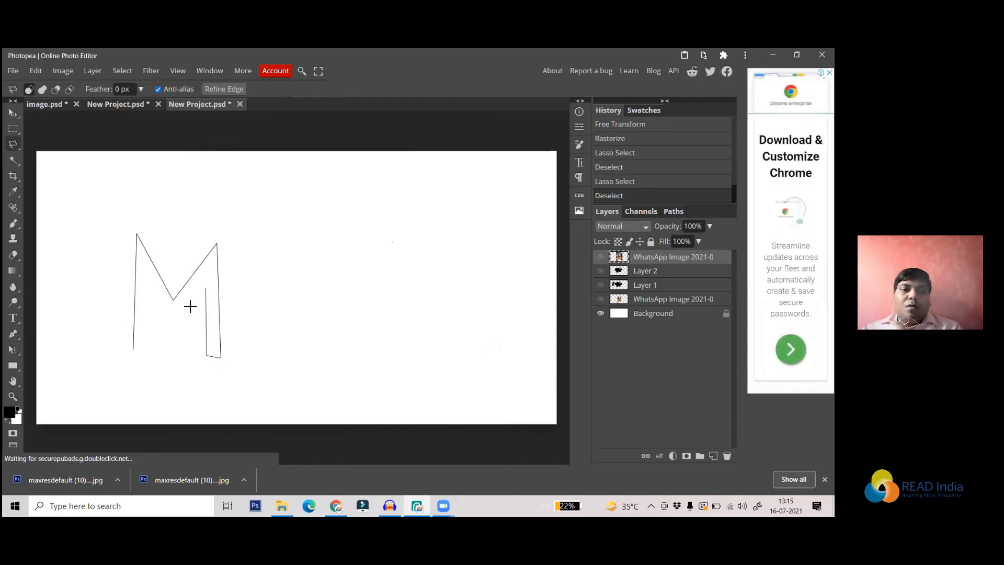
left_click(176, 323)
left_click(146, 270)
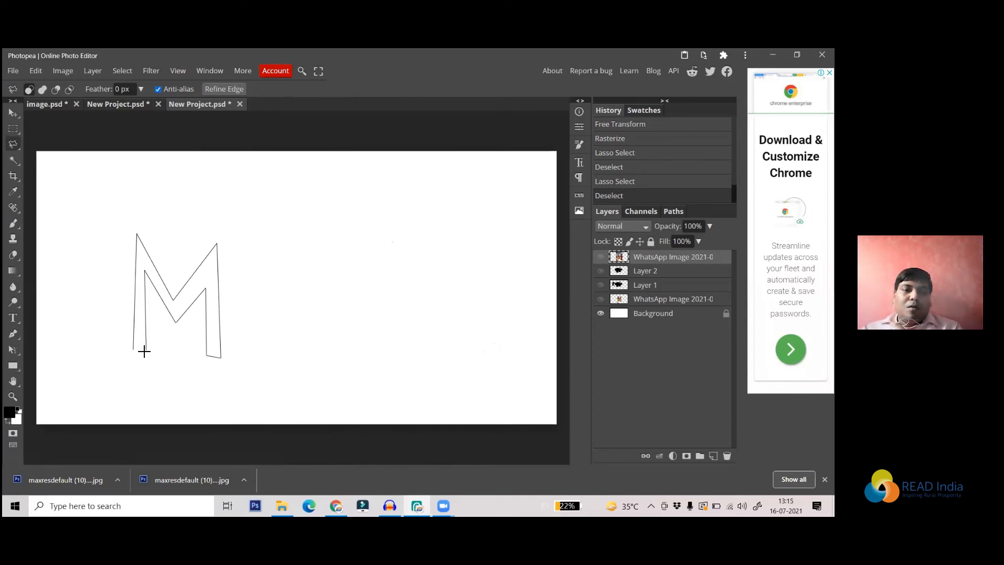
left_click(135, 350)
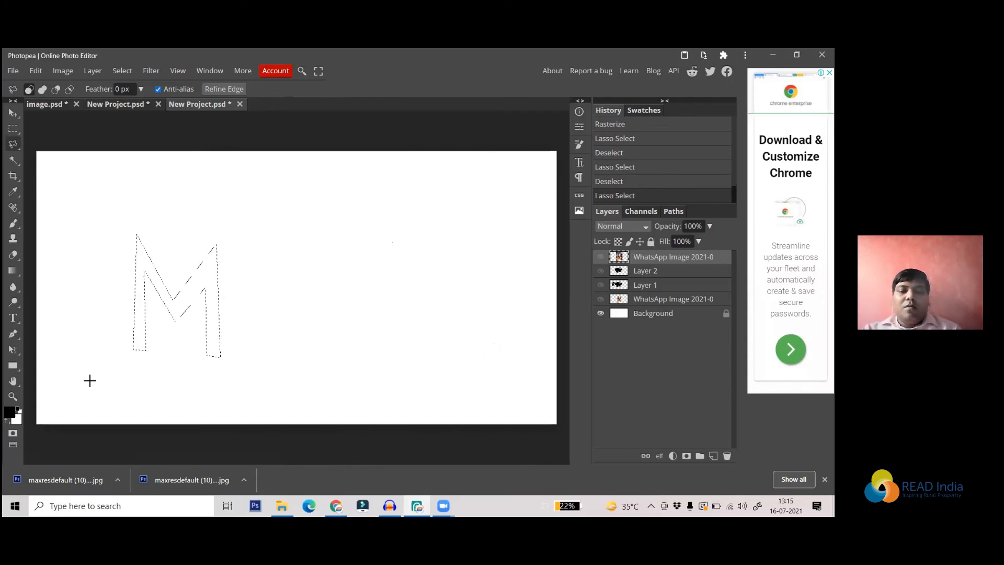
- Fill the M-shaped selection with the black foreground colour on a new layer and deselect
key("alt+BackSpace")
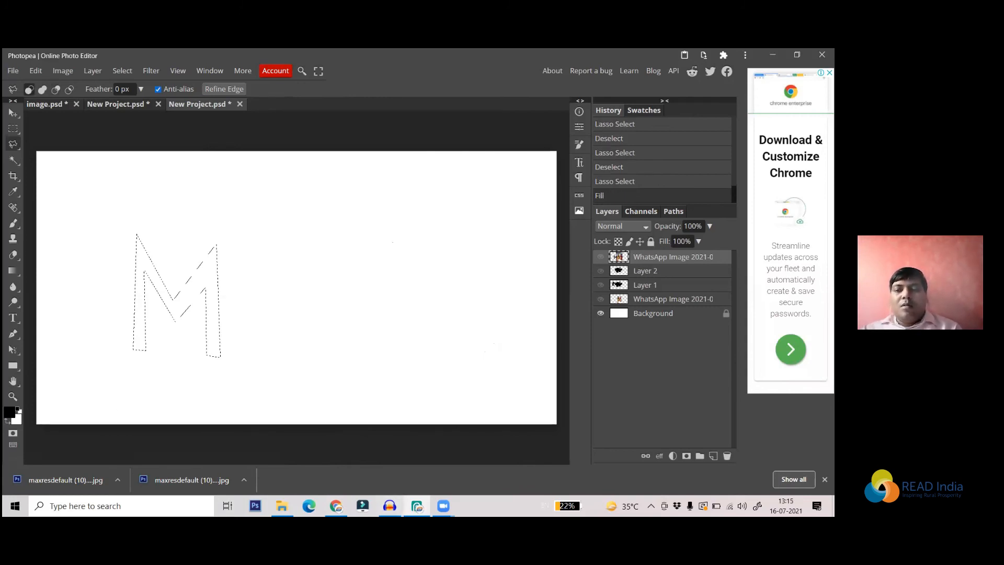
left_click(713, 455)
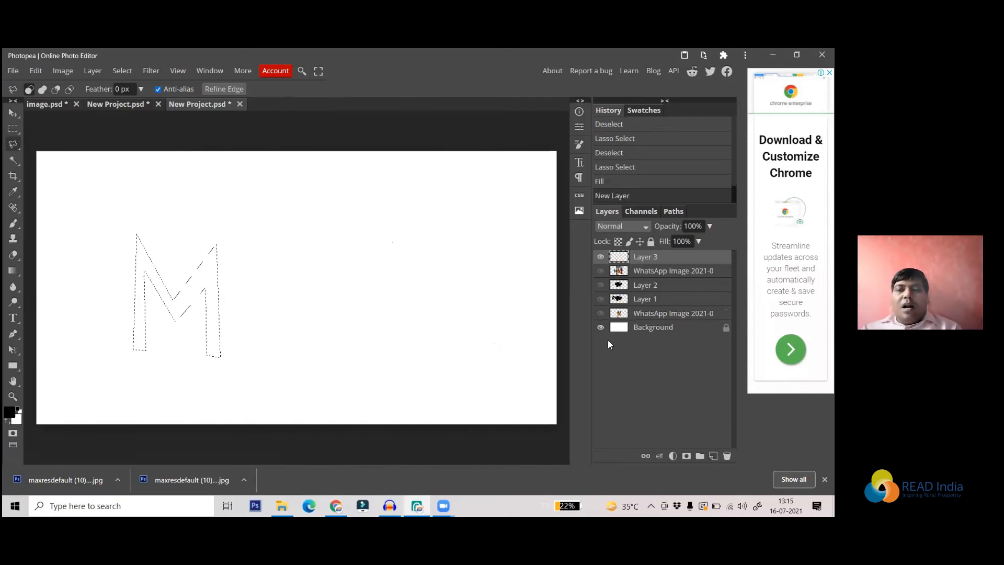
key("alt+BackSpace")
key("ctrl+d")
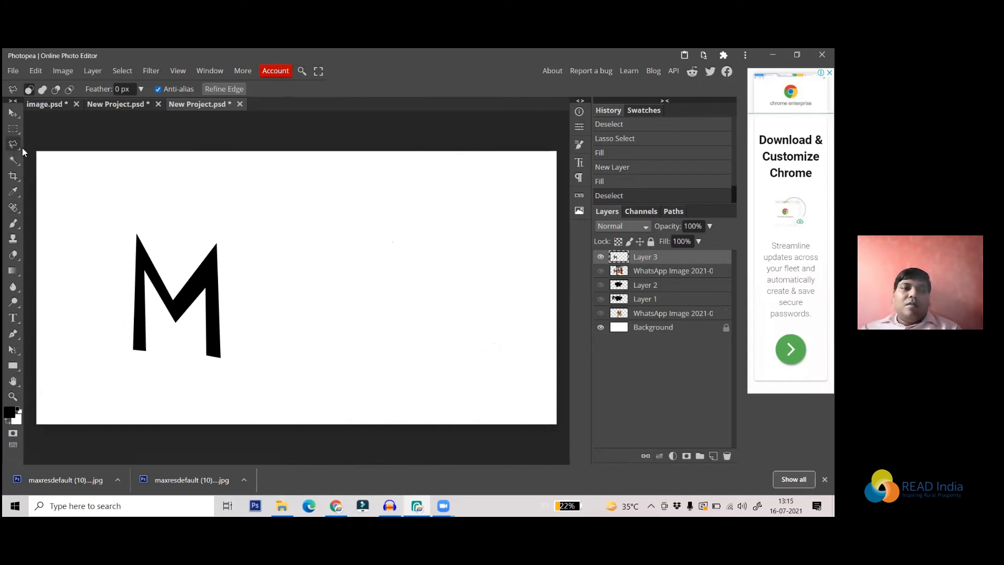
- Outline a block letter U beside the M with the polygonal lasso, then fill the selection with black and deselect
left_click(240, 249)
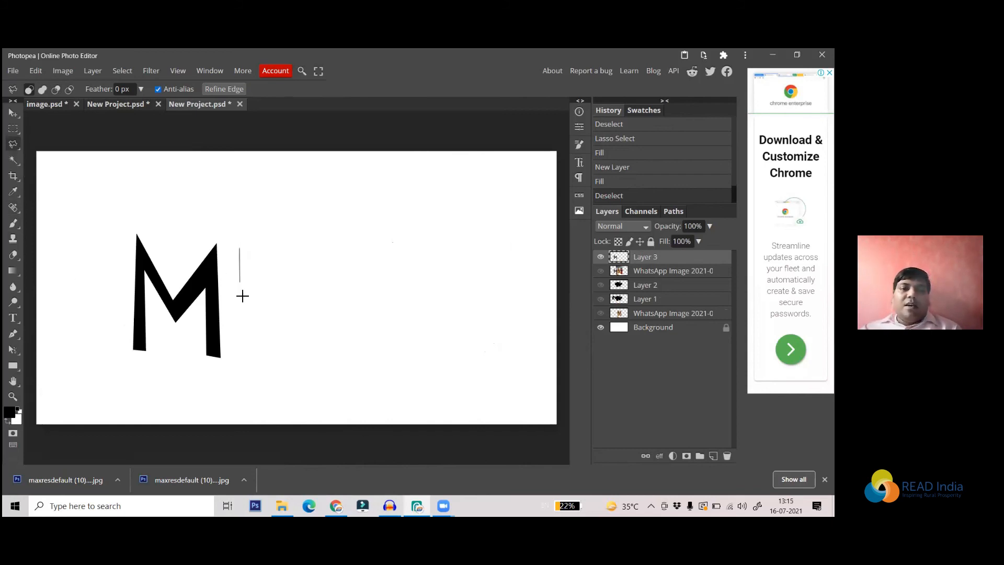
left_click(242, 353)
left_click(303, 355)
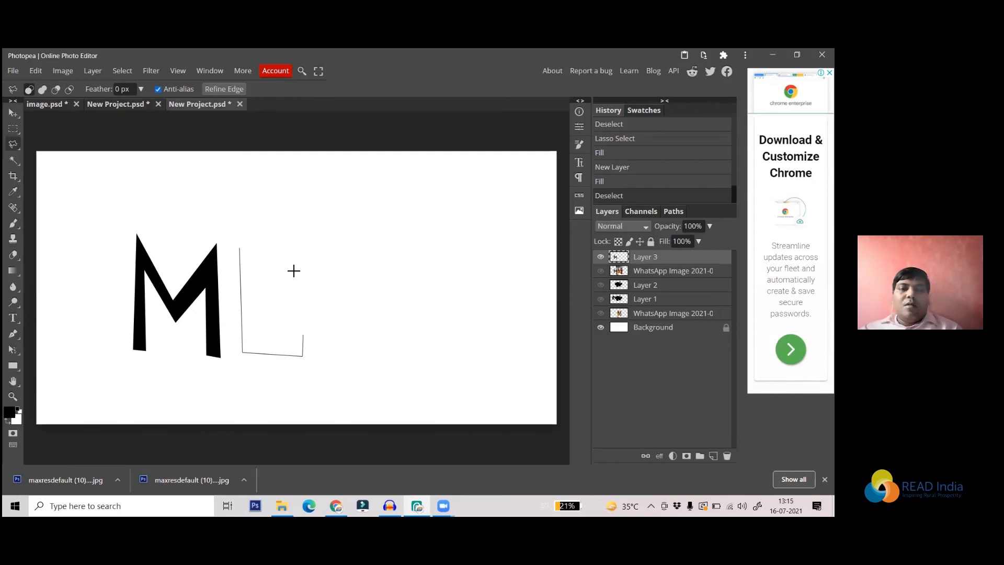
left_click(302, 245)
left_click(289, 246)
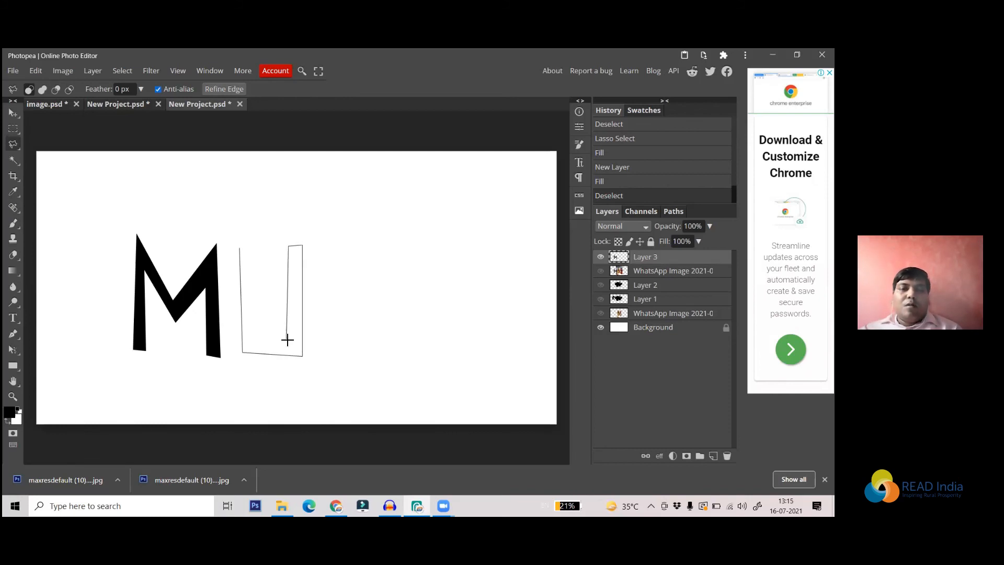
left_click(290, 349)
left_click(252, 346)
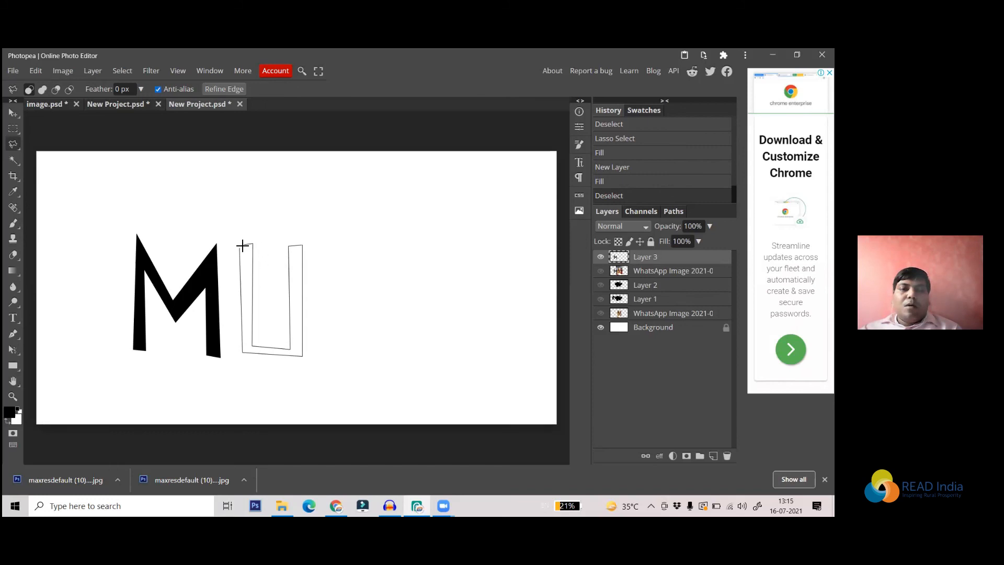
left_click(240, 245)
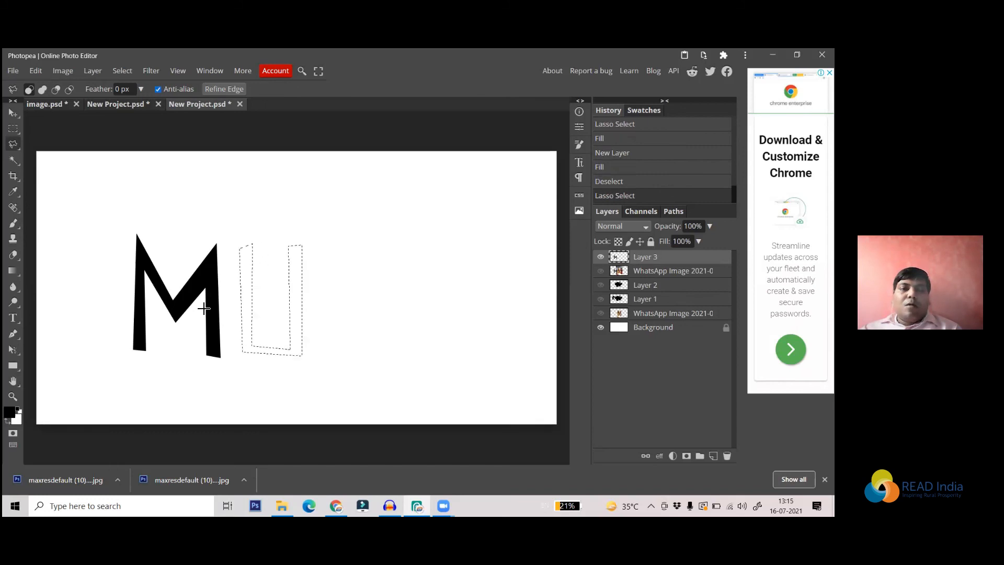
key("alt+BackSpace")
key("ctrl+d")
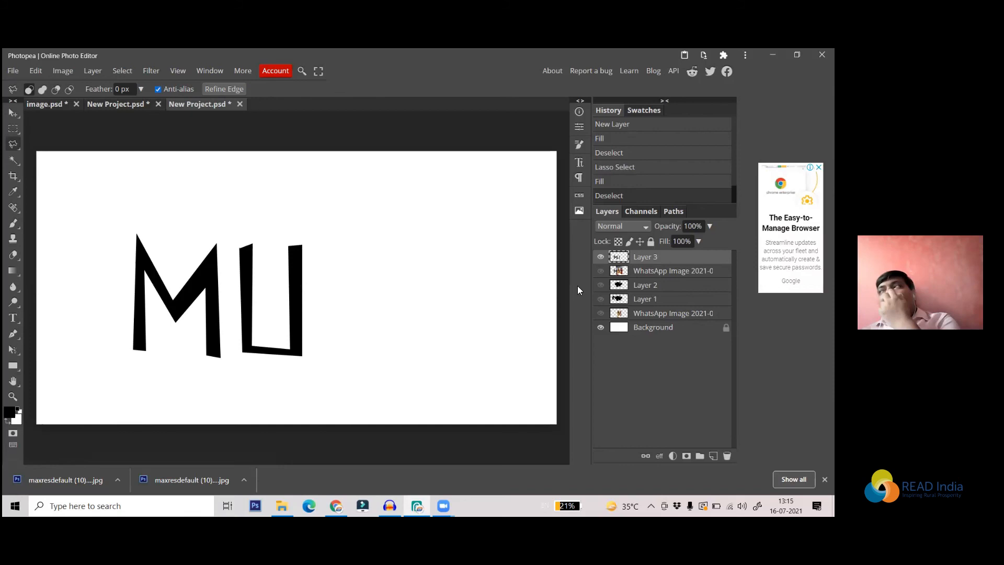
- Hide Layer 3, show the topmost WhatsApp Image layer and switch to Magnetic Lasso Select
left_click(600, 256)
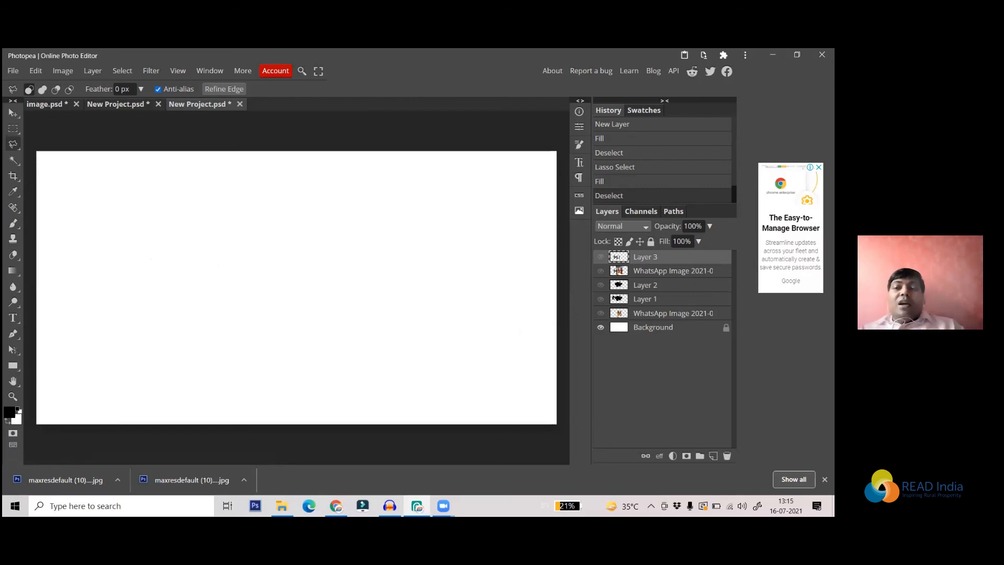
left_click(600, 271)
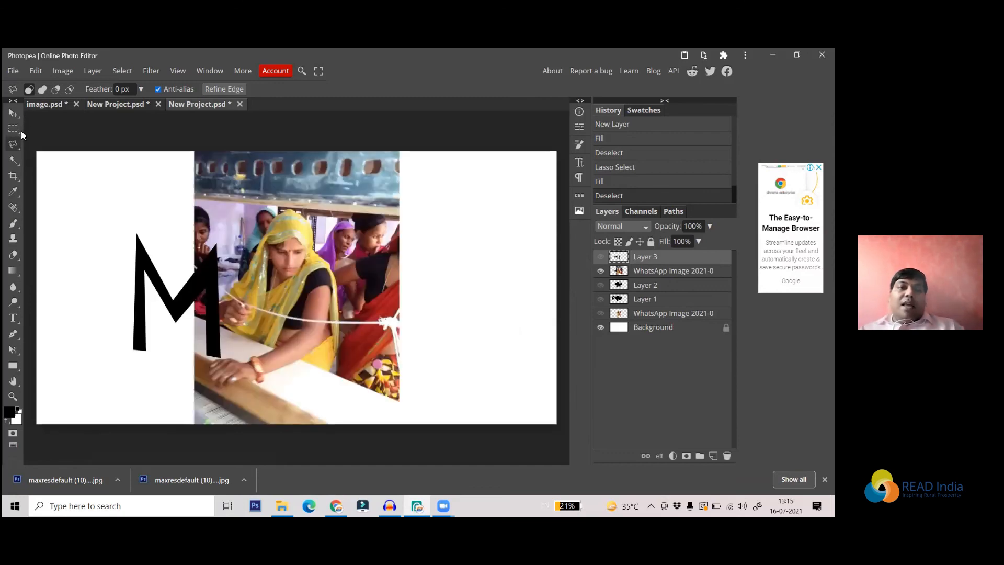
right_click(15, 144)
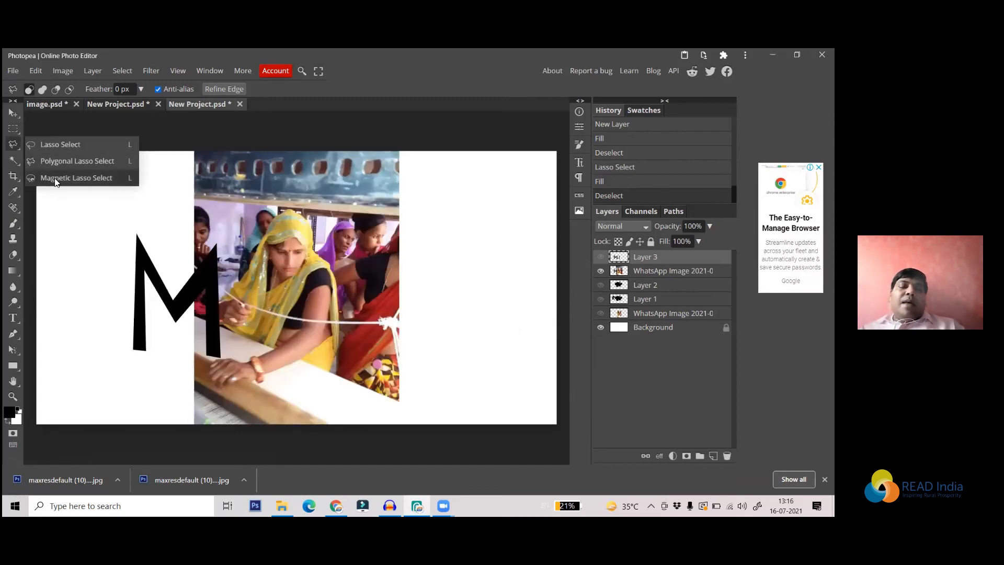
left_click(98, 181)
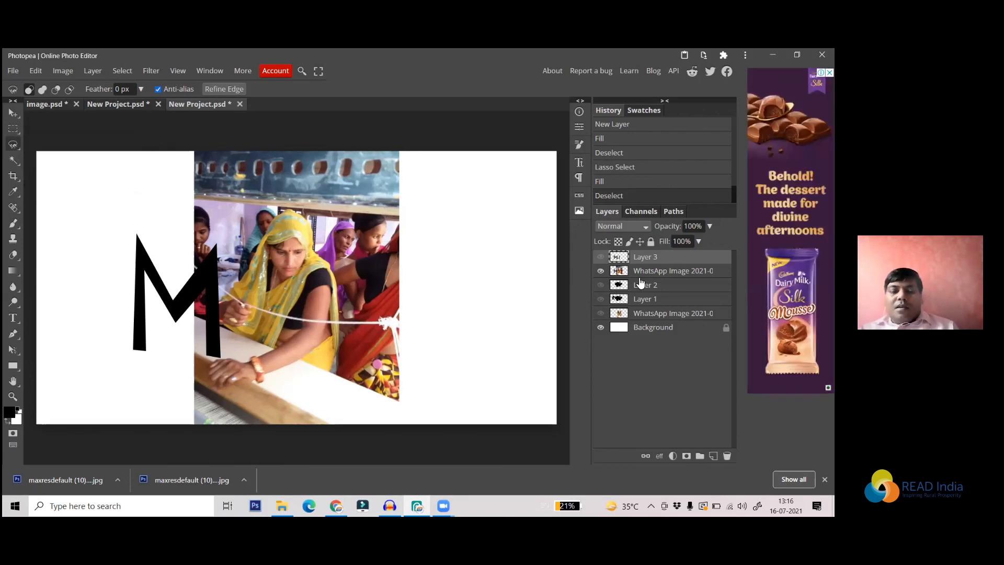
- Undo the letter drawing back to the photo layer's lasso selection around the woman, and deselect it
key("ctrl+z")
key("ctrl+z")
key("ctrl+z")
key("ctrl+z")
key("ctrl+z")
key("ctrl+z")
key("ctrl+z")
key("ctrl+z")
key("ctrl+z")
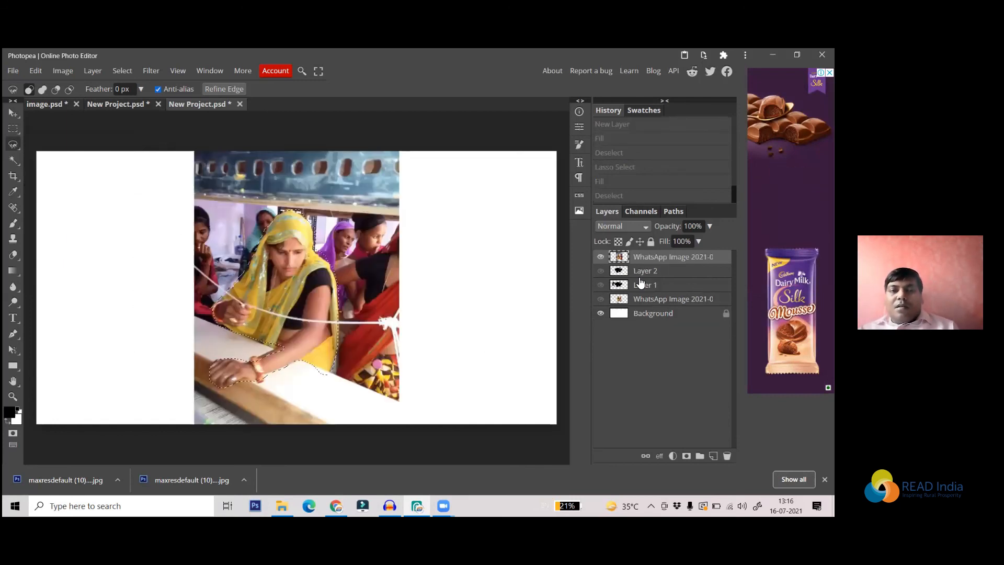
key("ctrl+d")
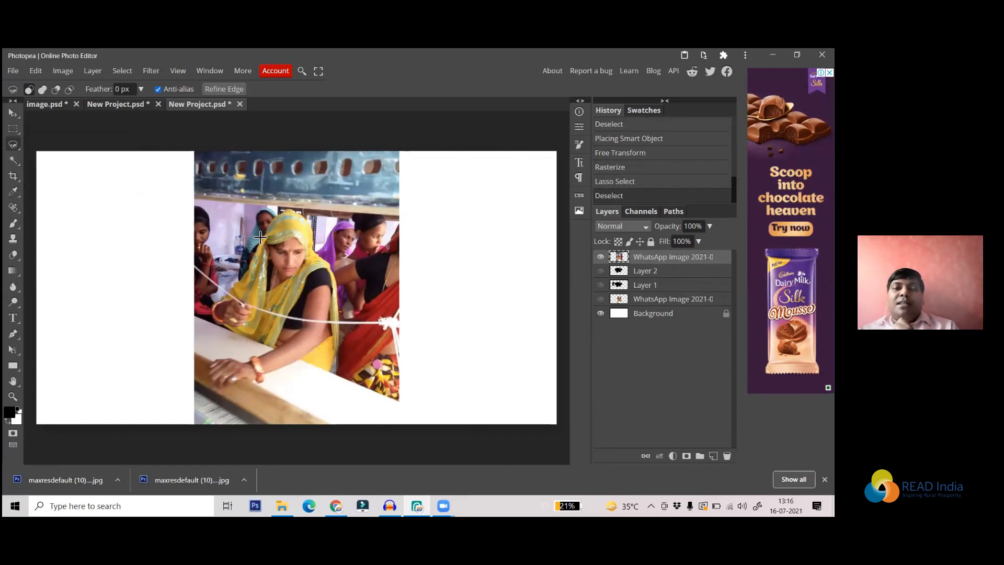
- Trace the woman in yellow with Magnetic Lasso Select, from above her raised hand over the headscarf and down her far shoulder
right_click(13, 146)
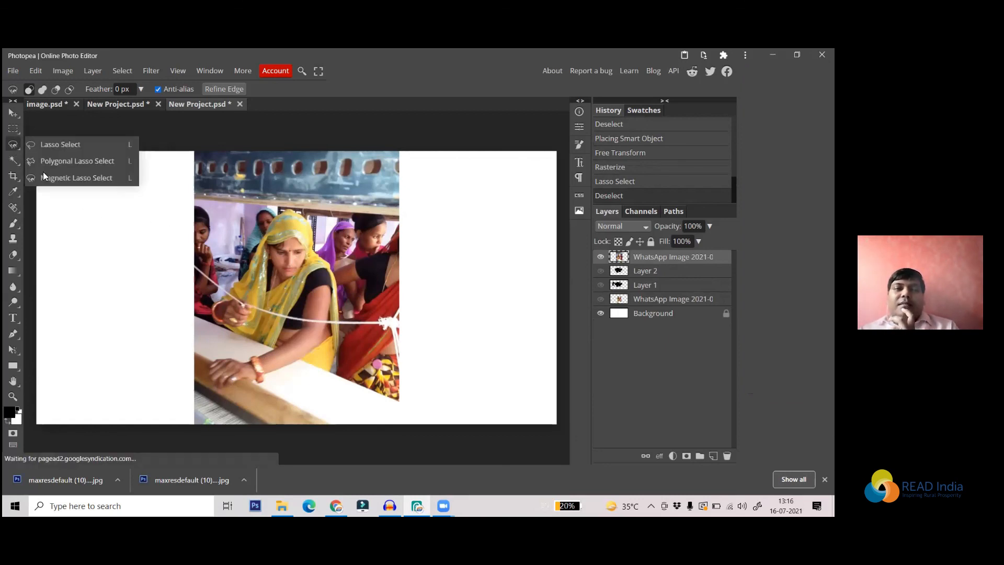
left_click(79, 178)
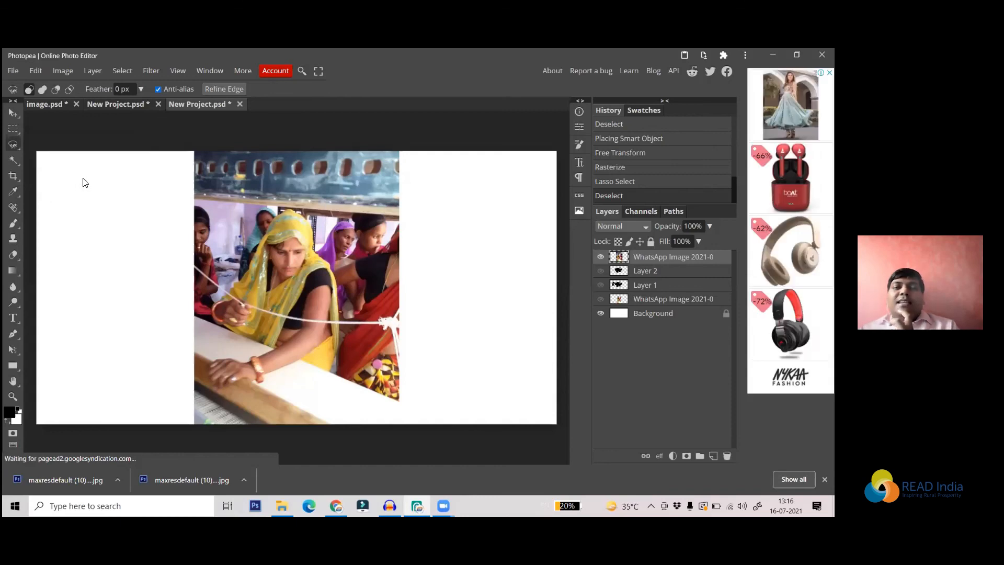
scroll(244, 263, "up", 4)
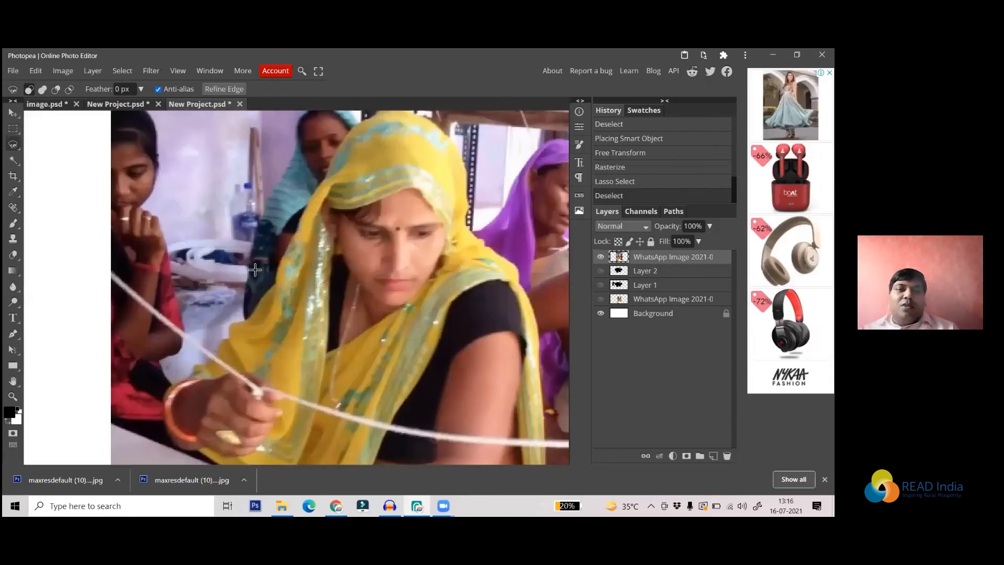
scroll(258, 210, "down", 3)
scroll(247, 304, "down", 1)
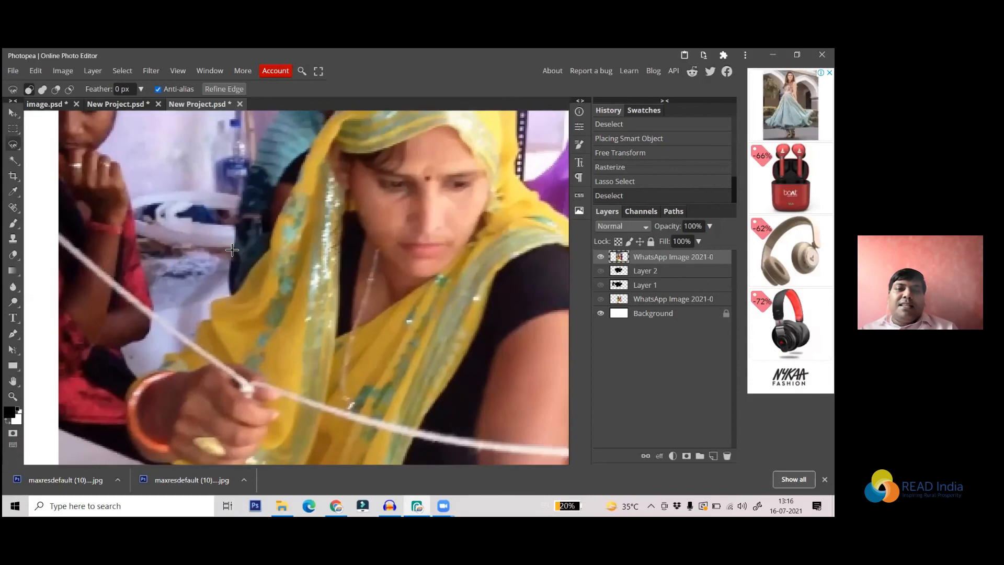
scroll(248, 303, "up", 1)
mouse_move(175, 305)
left_mouse_down()
mouse_move(212, 260)
mouse_move(253, 230)
mouse_move(280, 169)
left_mouse_up()
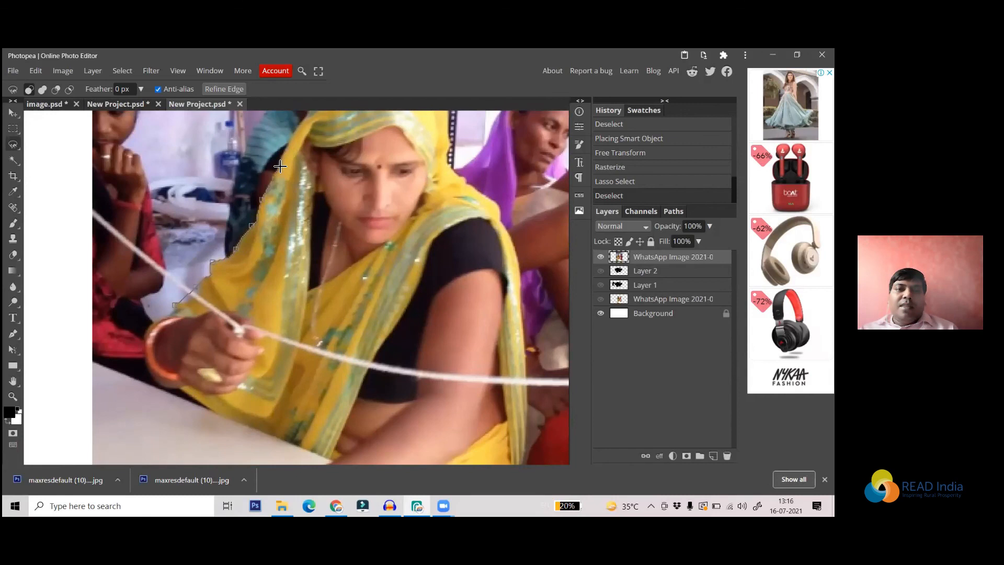
left_click_drag(306, 187, 223, 364)
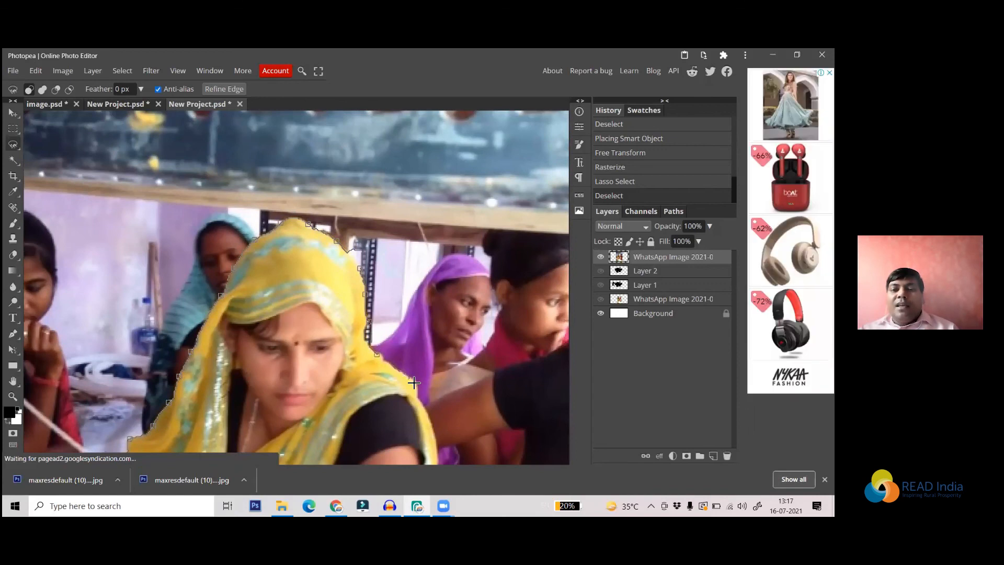
mouse_move(351, 325)
left_mouse_down()
mouse_move(316, 225)
mouse_move(306, 148)
left_mouse_up()
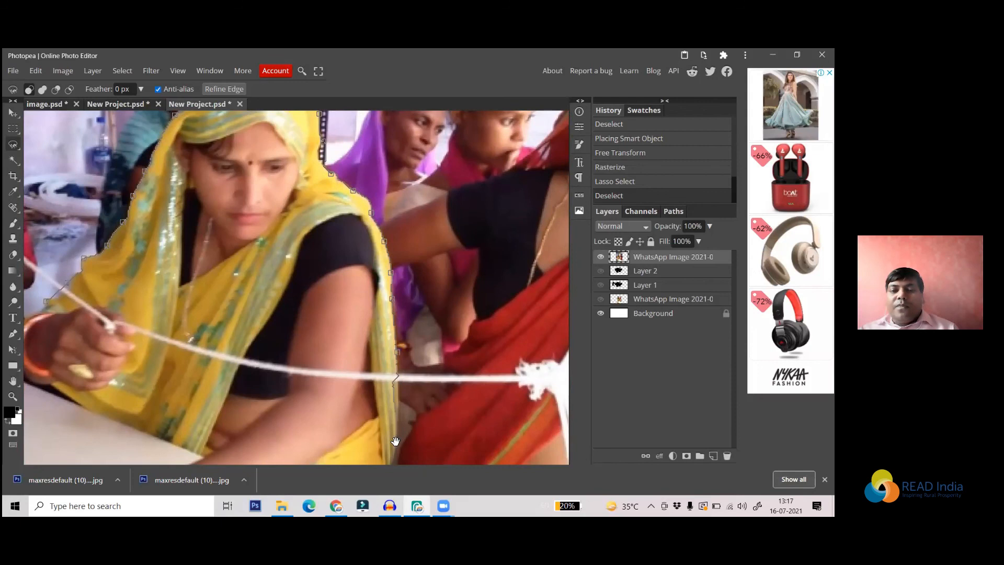
- Continue the magnetic outline along the sari's lower edge, forearm and resting hand, and close it into a selection around the woman
scroll(348, 170, "down", 4)
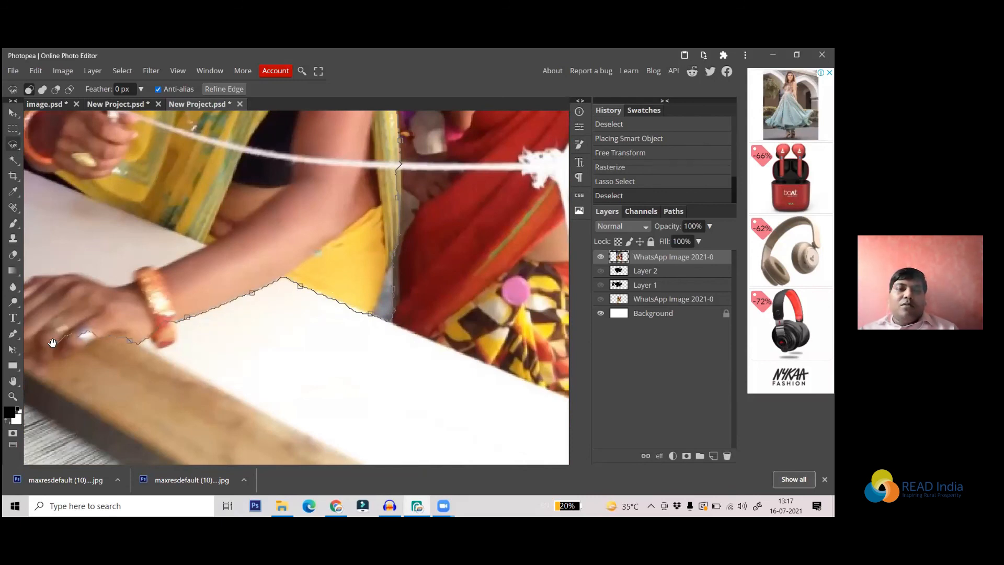
mouse_move(65, 323)
left_mouse_down()
mouse_move(340, 309)
mouse_move(331, 321)
left_mouse_up()
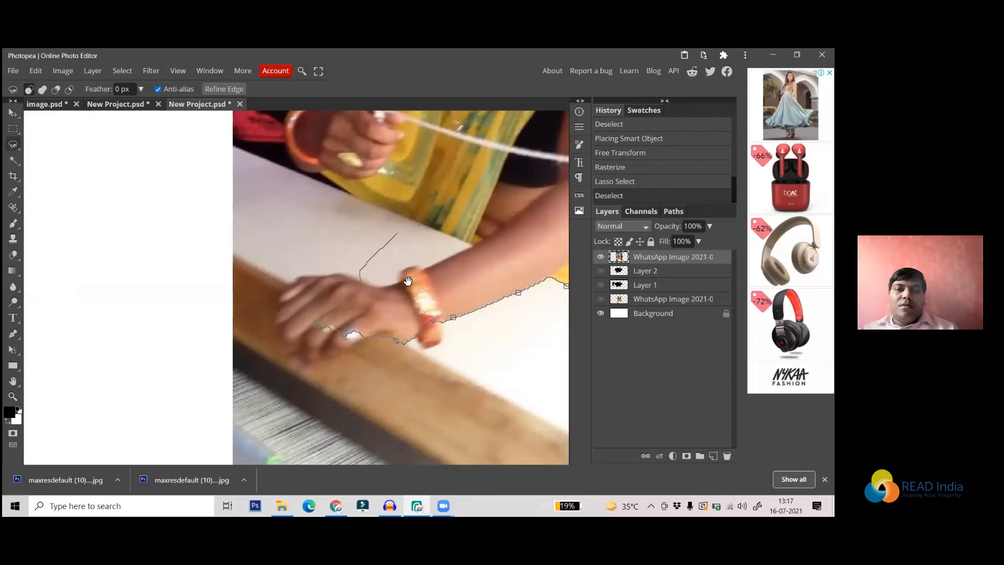
scroll(406, 281, "down", 3)
scroll(467, 289, "up", 2)
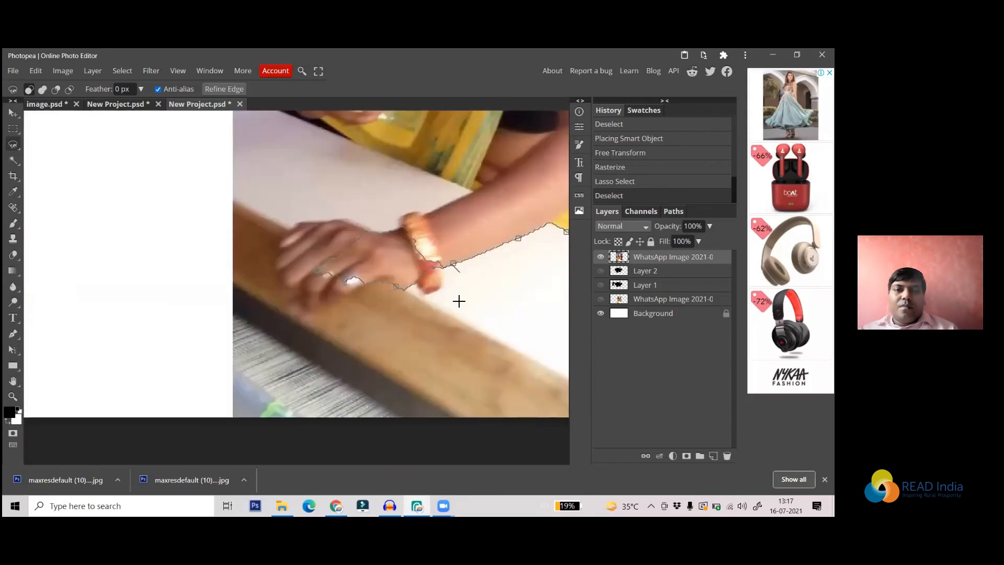
scroll(458, 298, "down", 1)
scroll(378, 188, "up", 1)
left_click_drag(378, 188, 484, 381)
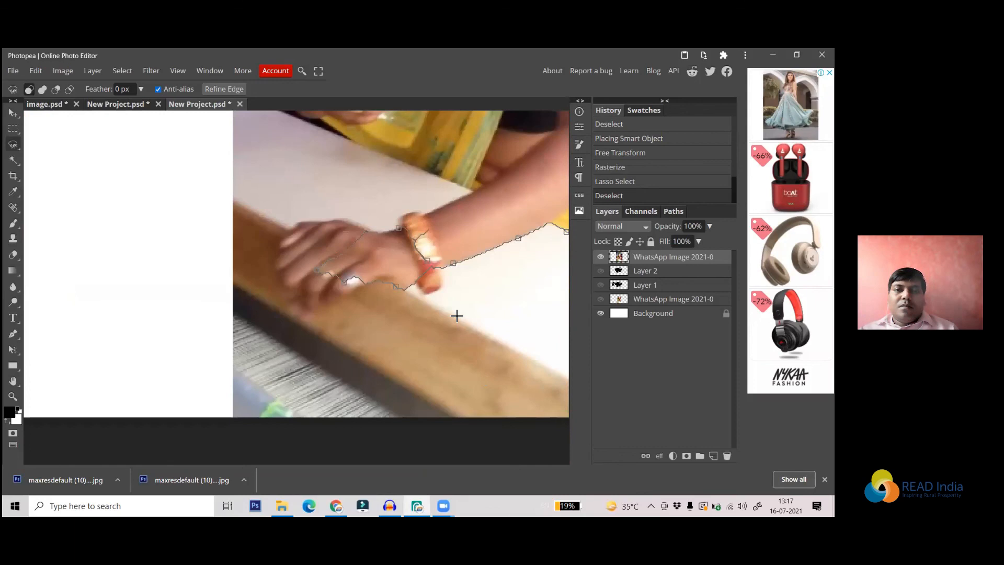
double_click(425, 231)
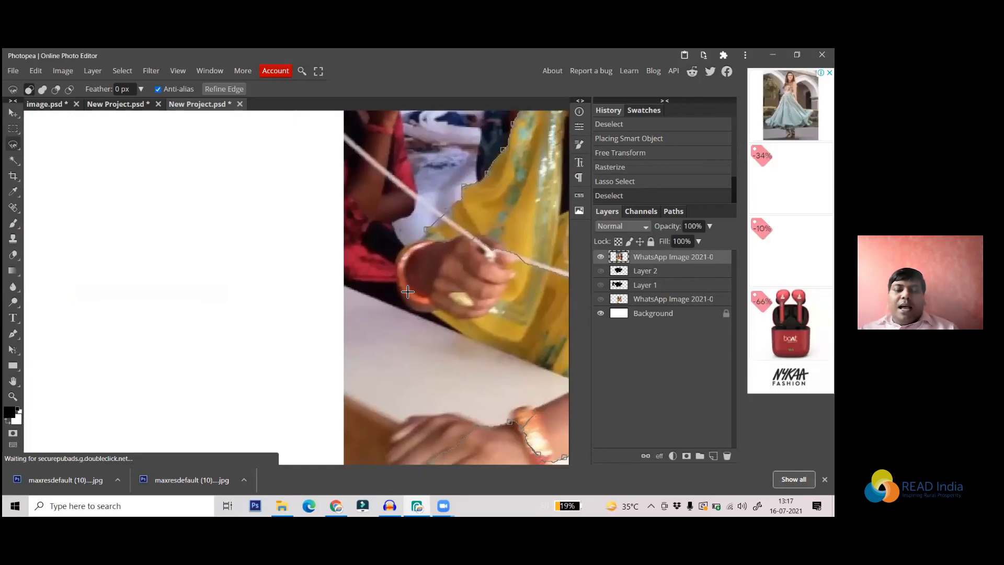
scroll(404, 295, "down", 1)
key("ctrl+0")
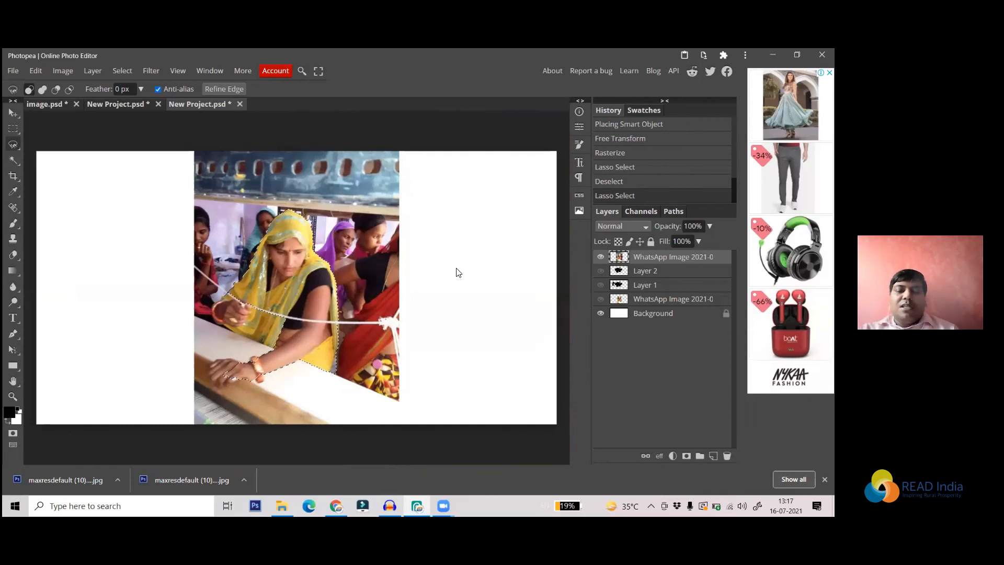
- Invert the selection, clear the photo background around the woman and deselect
key("ctrl+shift+i")
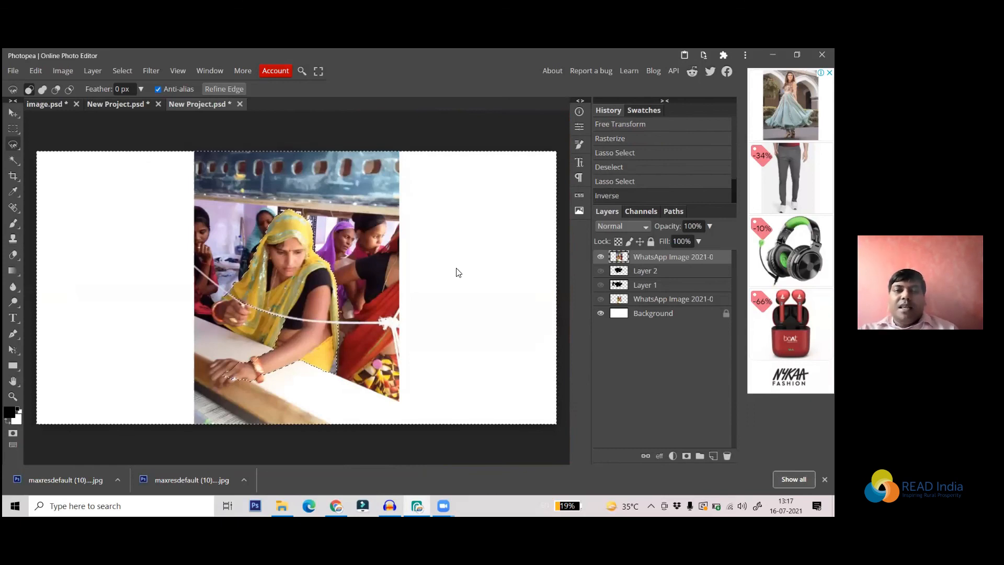
key("Delete")
key("ctrl+d")
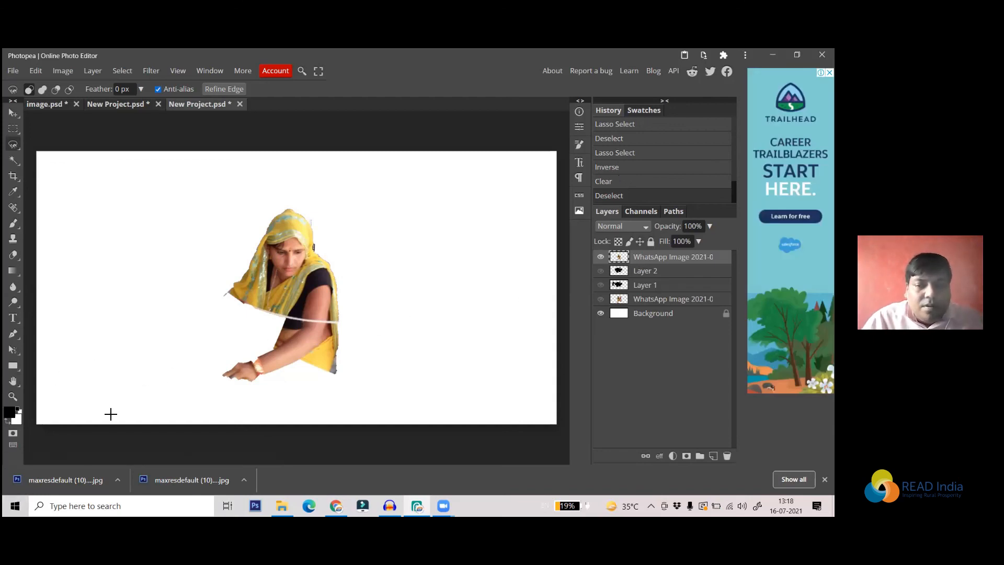
- Hide the layer with the cut-out woman and add a new empty layer above it
left_click(824, 480)
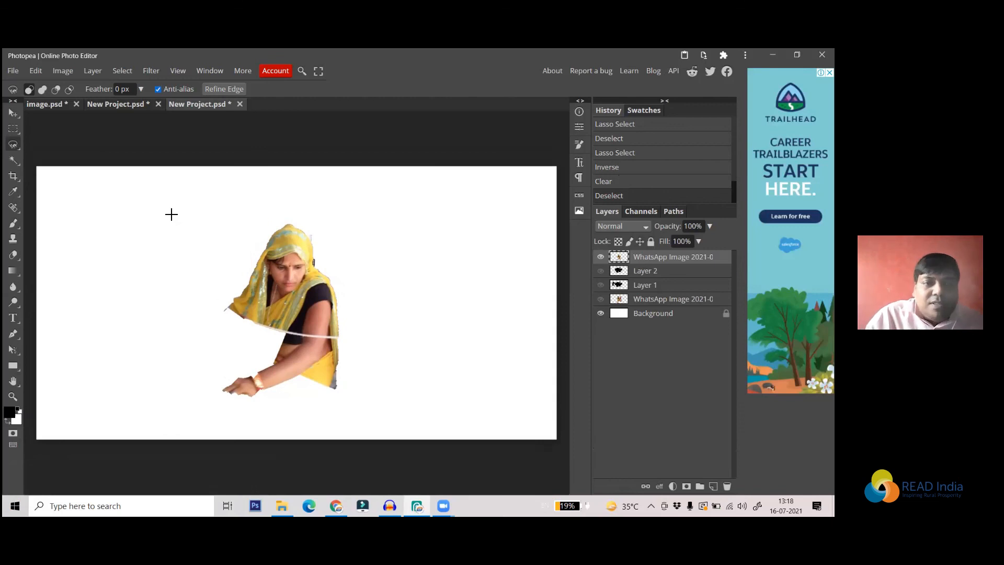
left_click(601, 257)
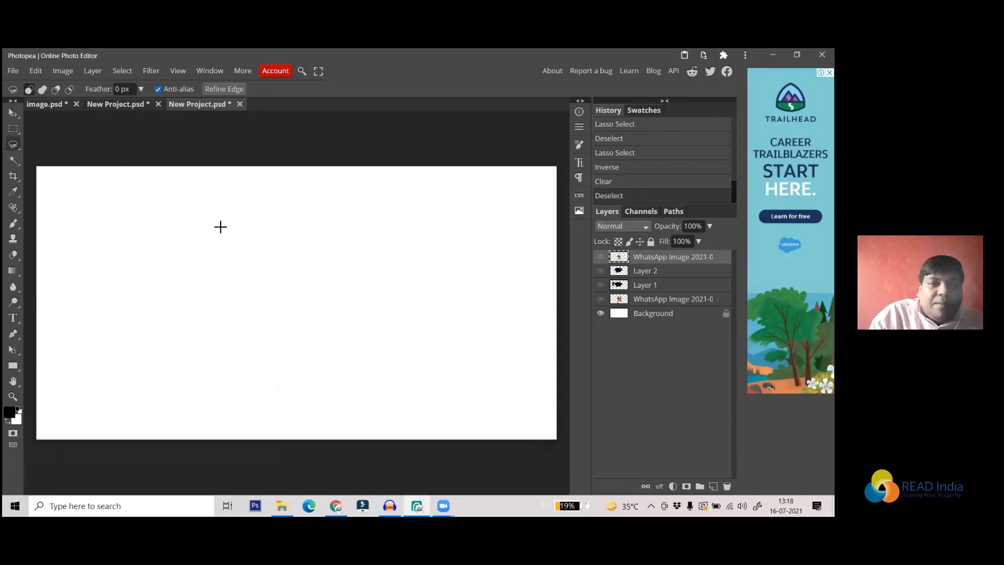
left_click(600, 257)
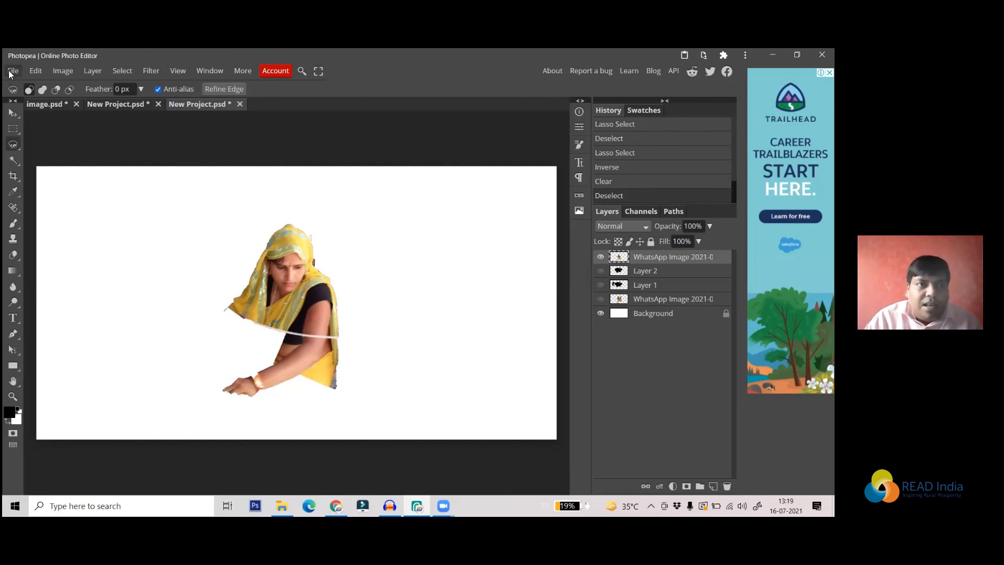
left_click(600, 257)
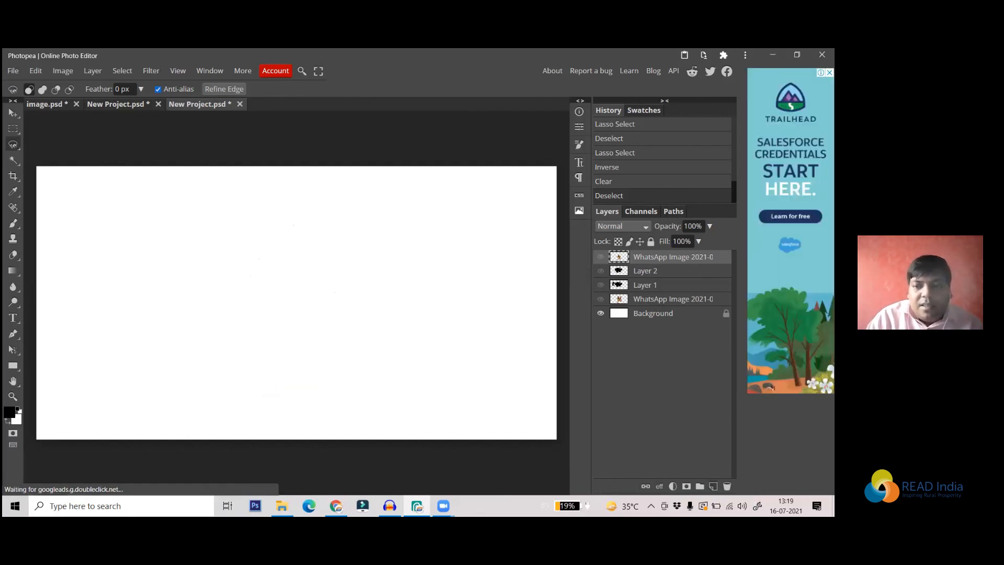
key("ctrl+shift+n")
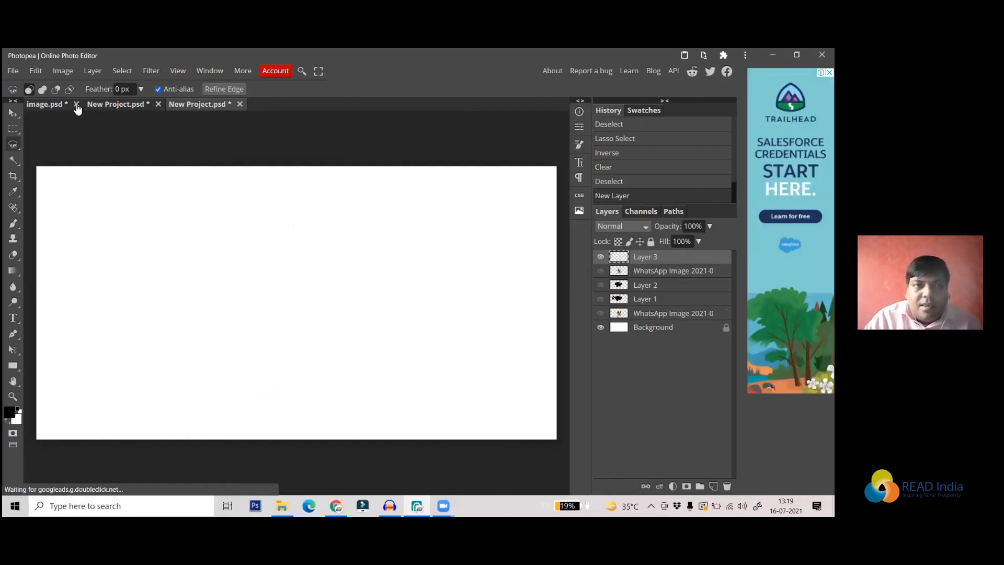
- Place the portrait photo "WhatsApp Image 2021-07-15 at 5.09.03 PM (1)" near the canvas centre and rasterize its layer
left_click(13, 71)
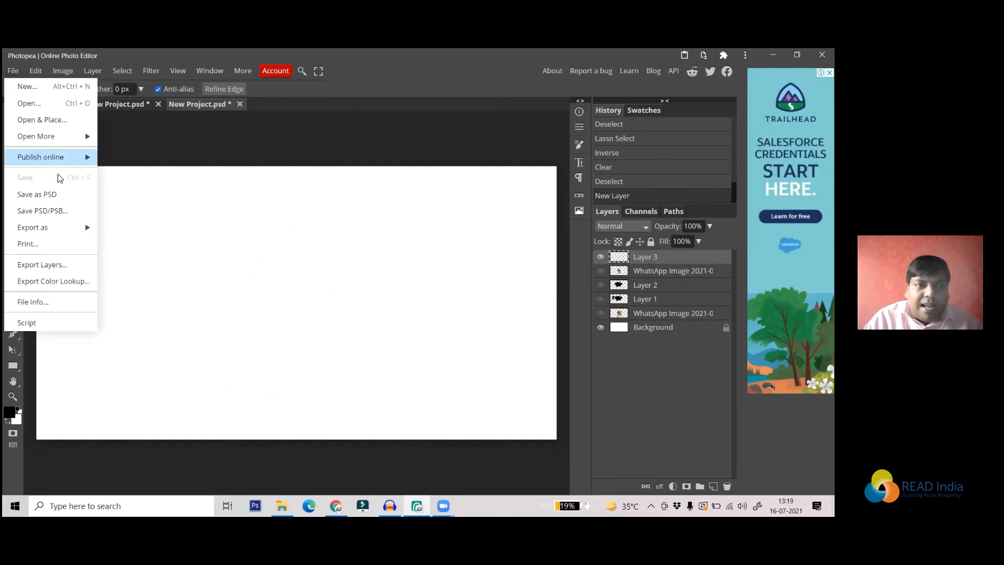
left_click(46, 125)
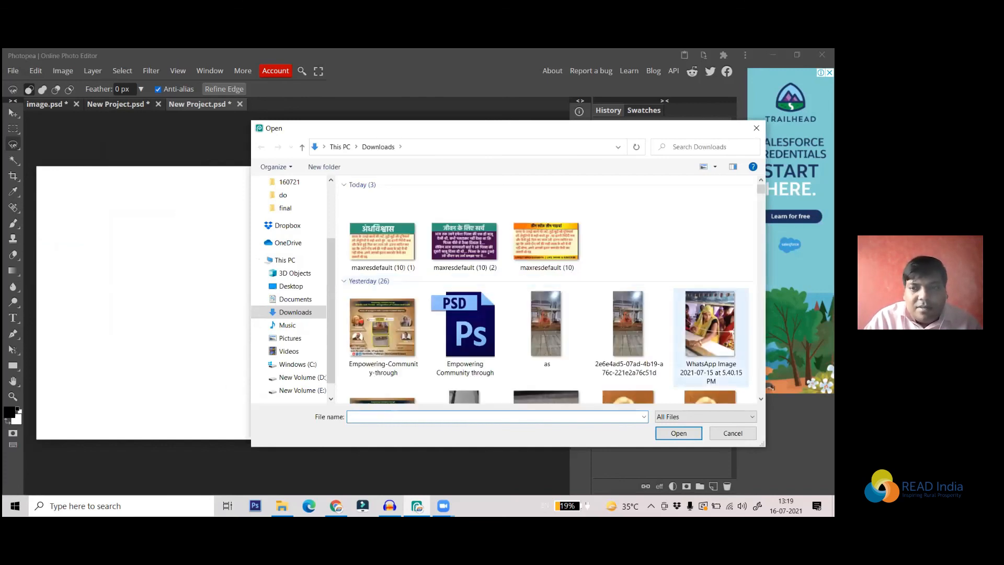
left_click(634, 400)
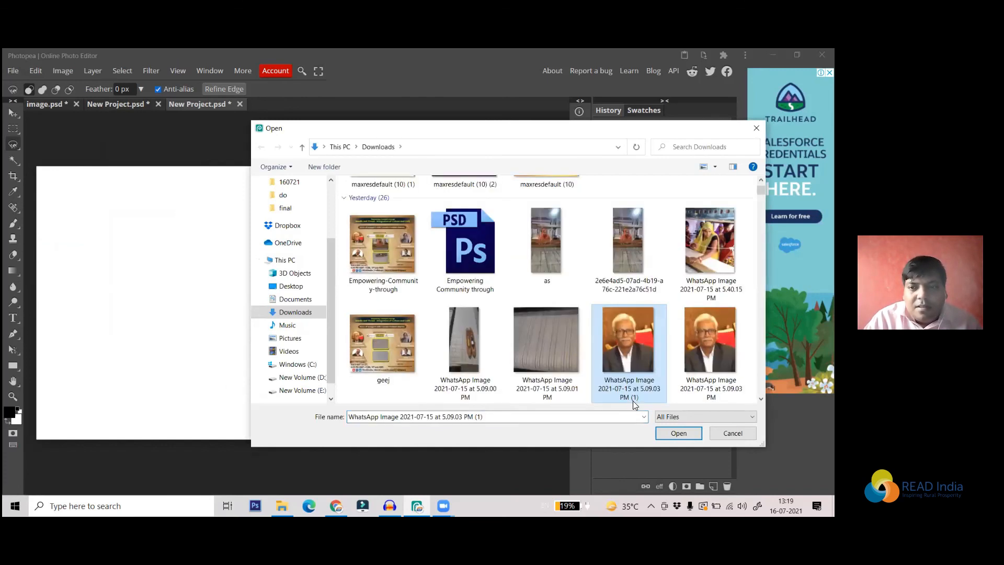
left_click(679, 433)
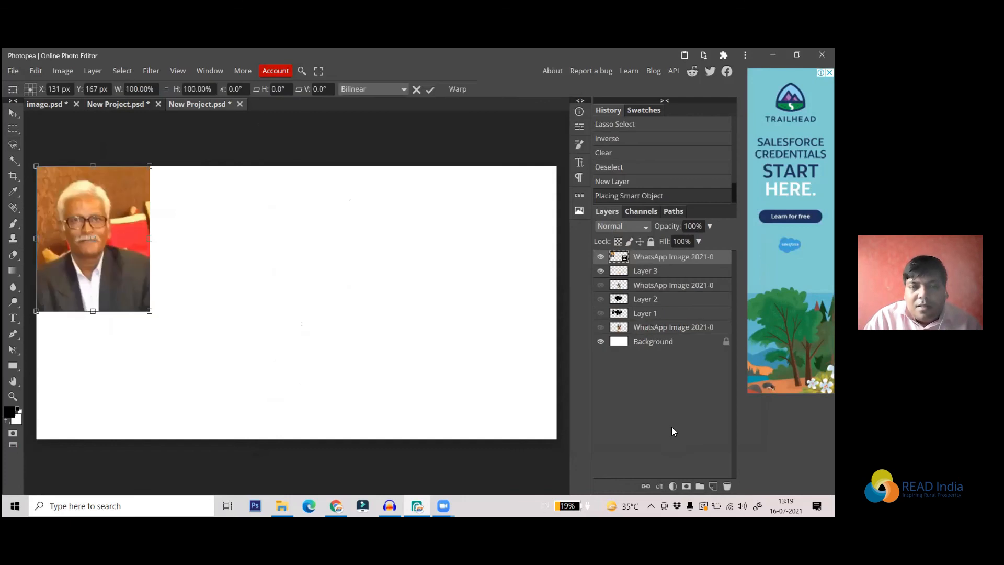
left_click_drag(98, 183, 340, 230)
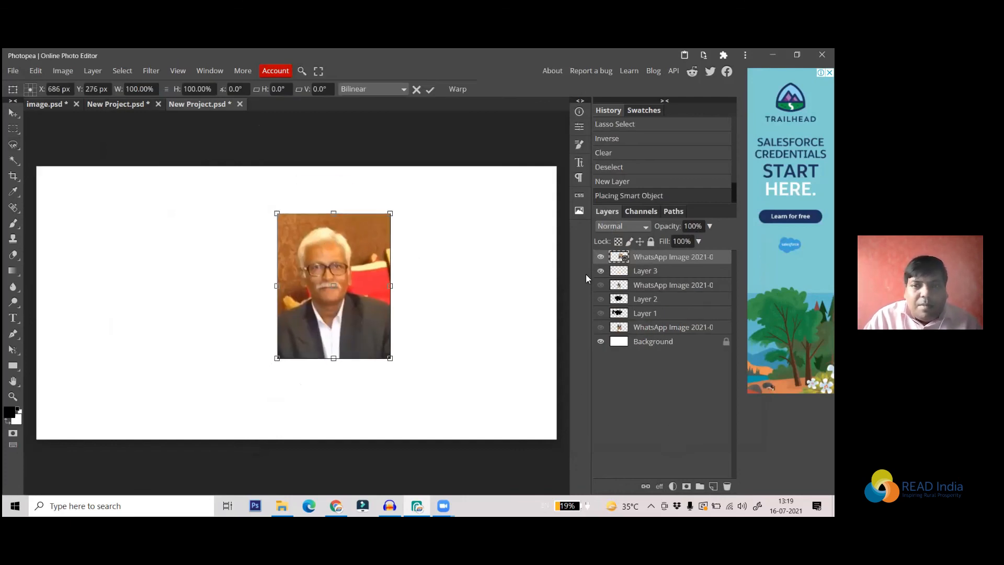
right_click(638, 261)
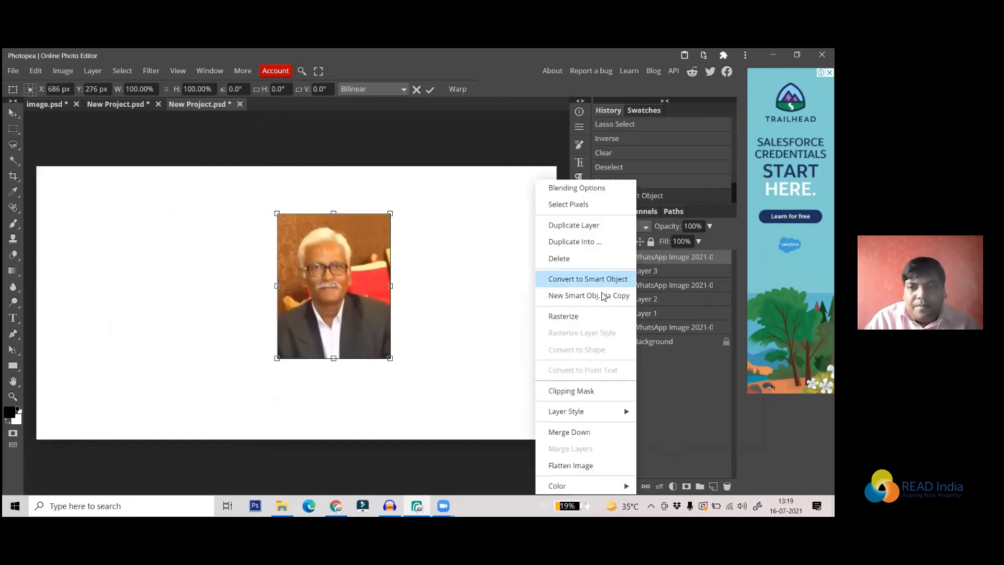
left_click(570, 317)
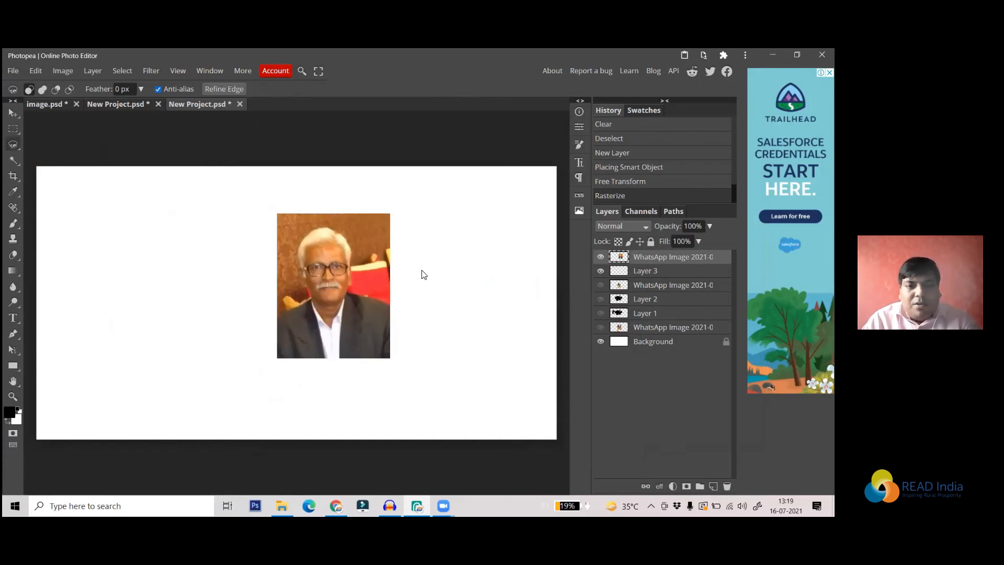
- Scale the portrait to about 178% with Free Transform; delete its layer and undo that deletion
key("ctrl+t")
left_click_drag(390, 359, 434, 426)
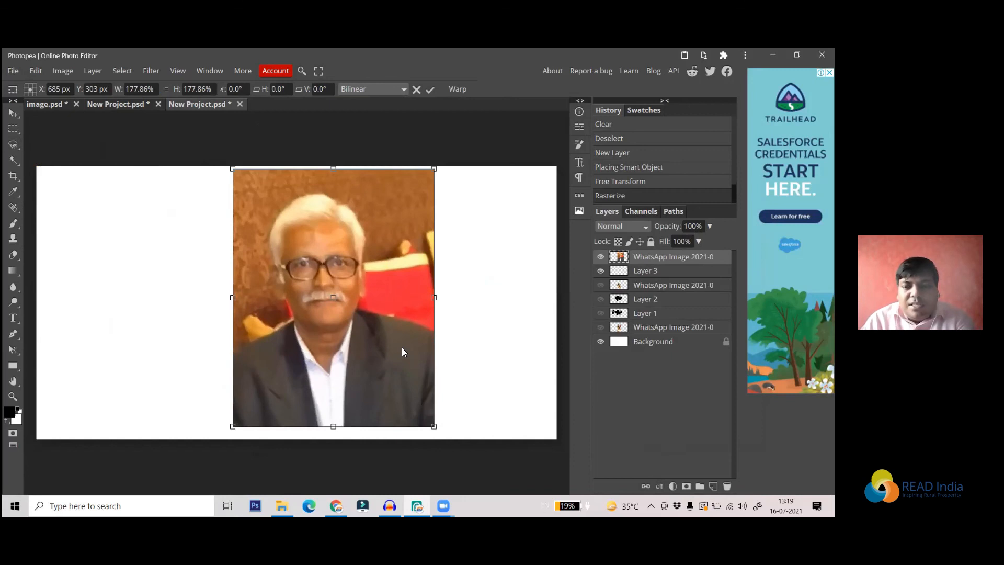
key("Return")
key("Delete")
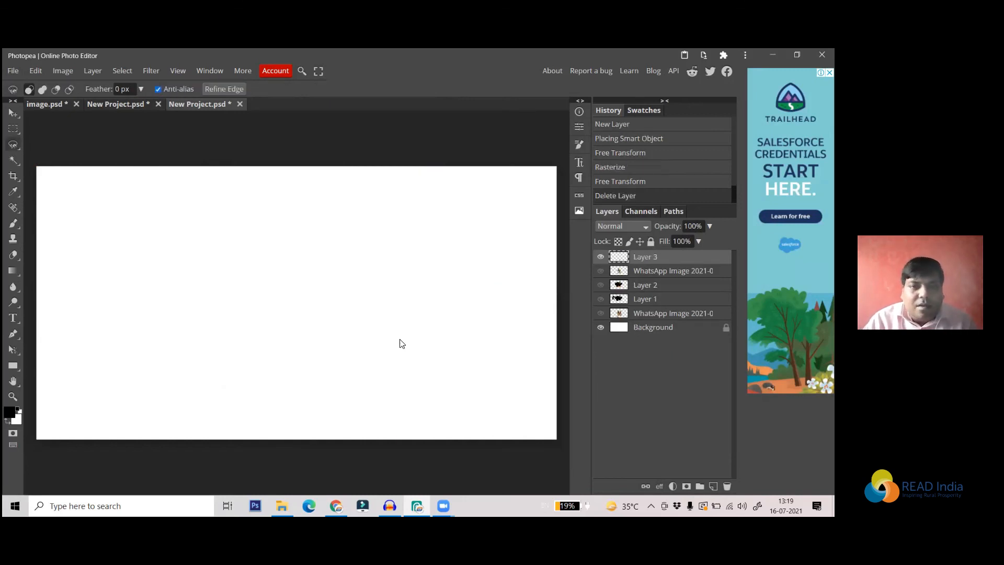
key("ctrl+z")
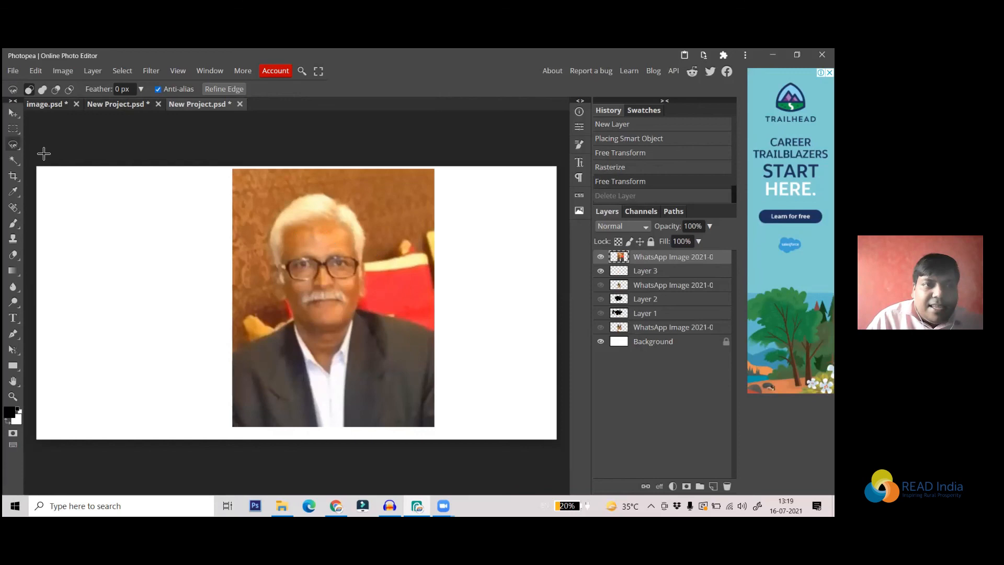
- Draw a freehand Lasso Select outline around the man's face and neck, from the forehead down to the shirt collar
right_click(18, 141)
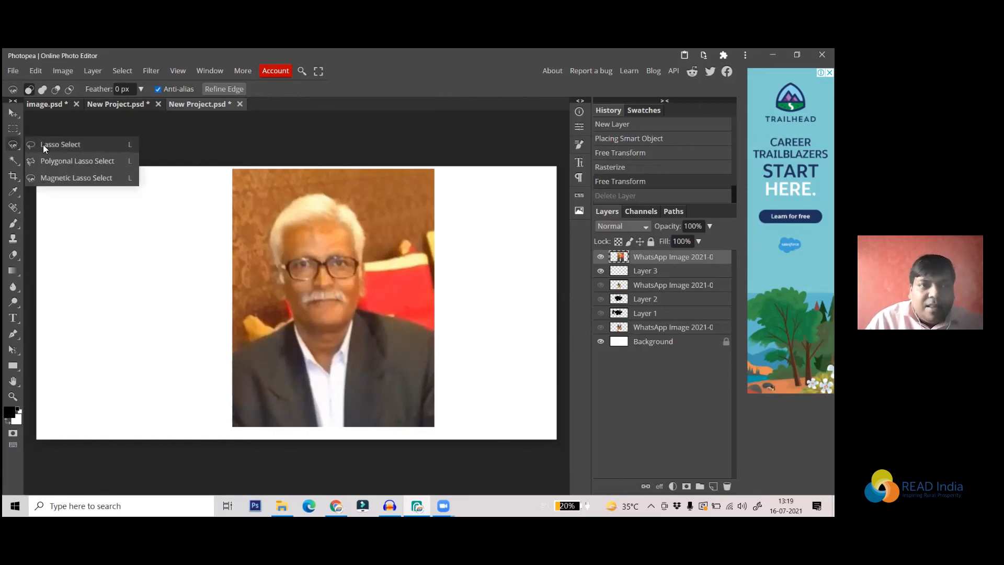
left_click(43, 144)
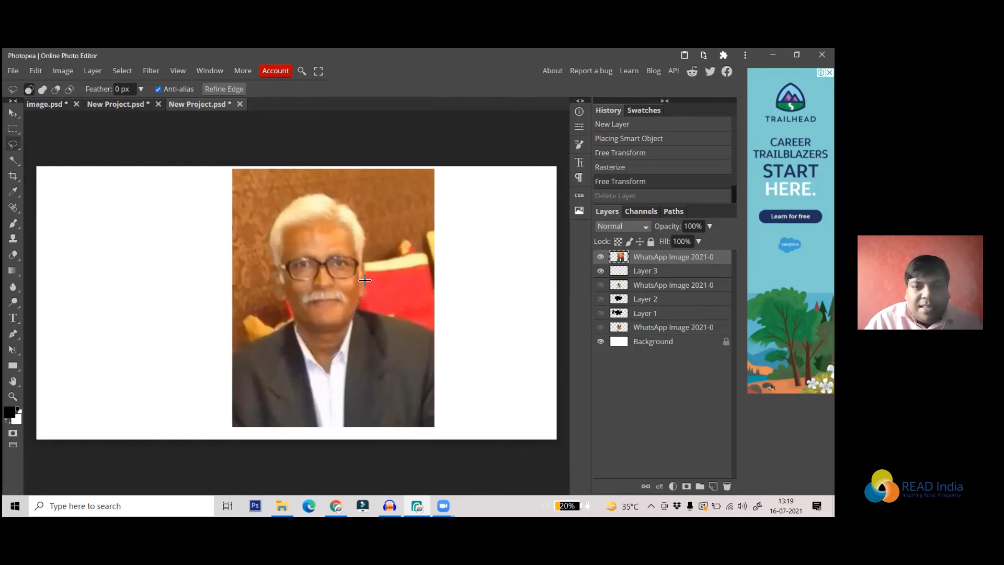
mouse_move(356, 271)
left_mouse_down()
mouse_move(350, 226)
mouse_move(301, 225)
mouse_move(288, 239)
mouse_move(287, 301)
mouse_move(327, 371)
left_mouse_up()
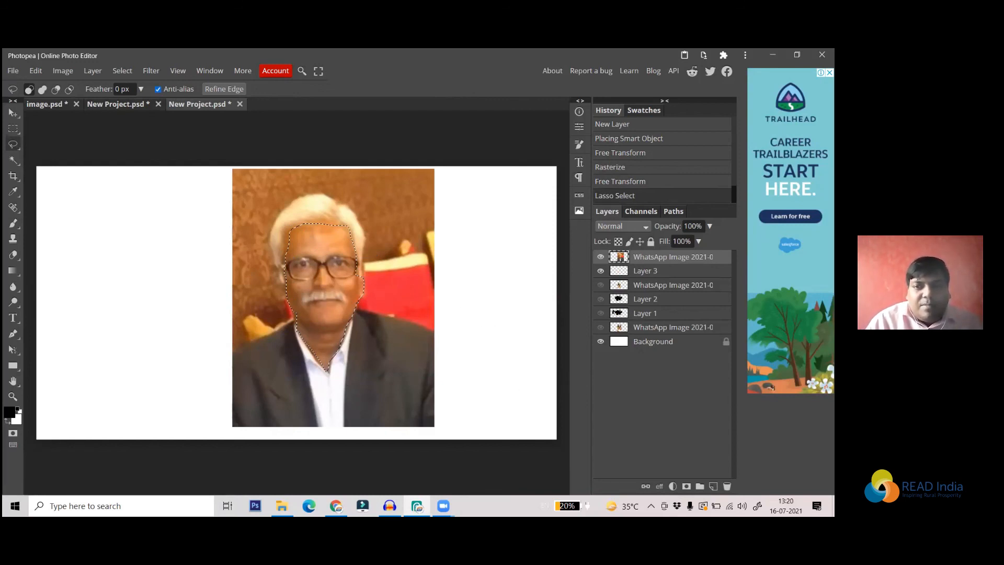
- Add a Curves adjustment layer for the selected face and raise the upper part of the RGB curve to brighten it
left_click(672, 486)
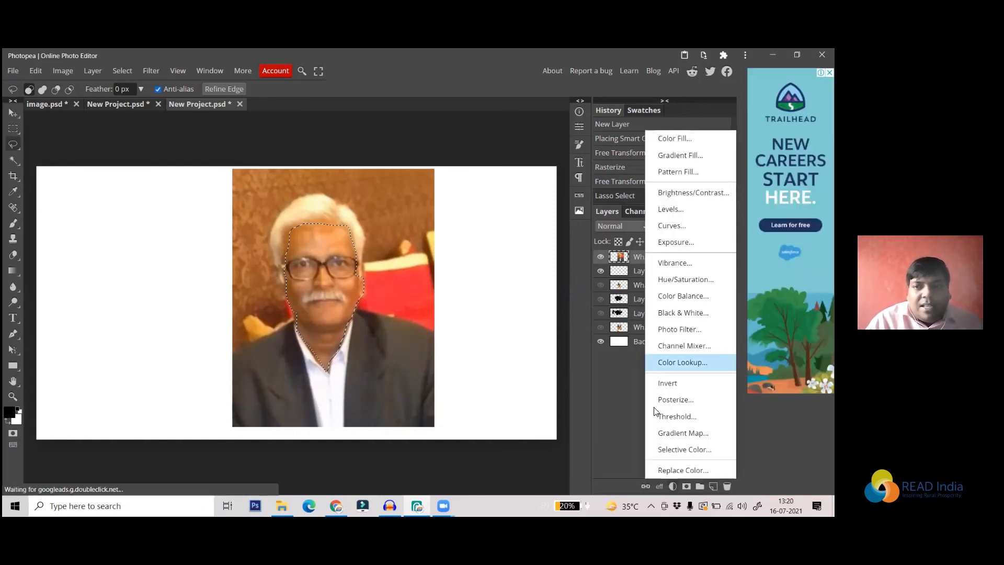
left_click(673, 226)
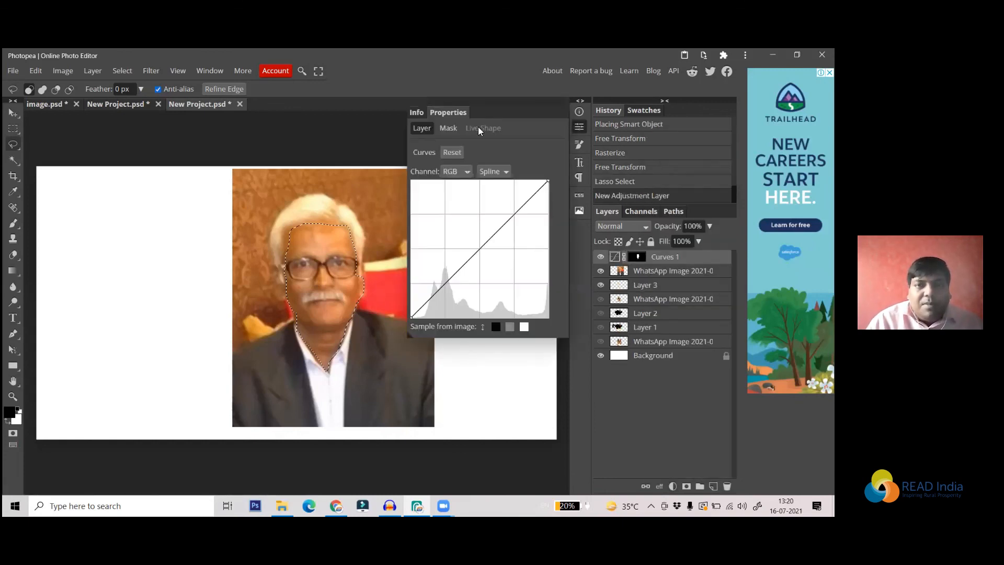
left_click_drag(498, 232, 507, 193)
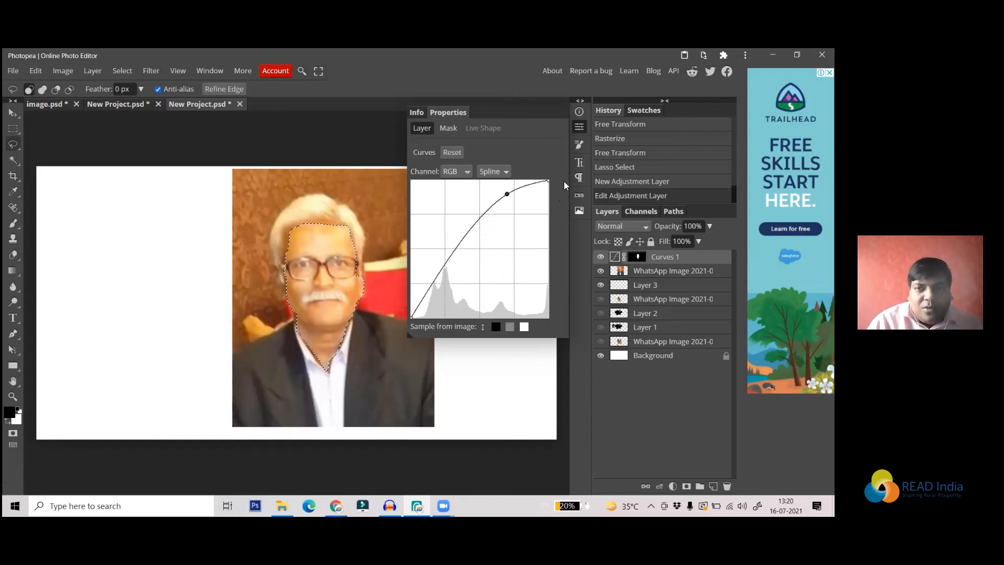
- Deselect the face, hide the Curves adjustment layer and close its properties
key("ctrl+d")
left_click(600, 257)
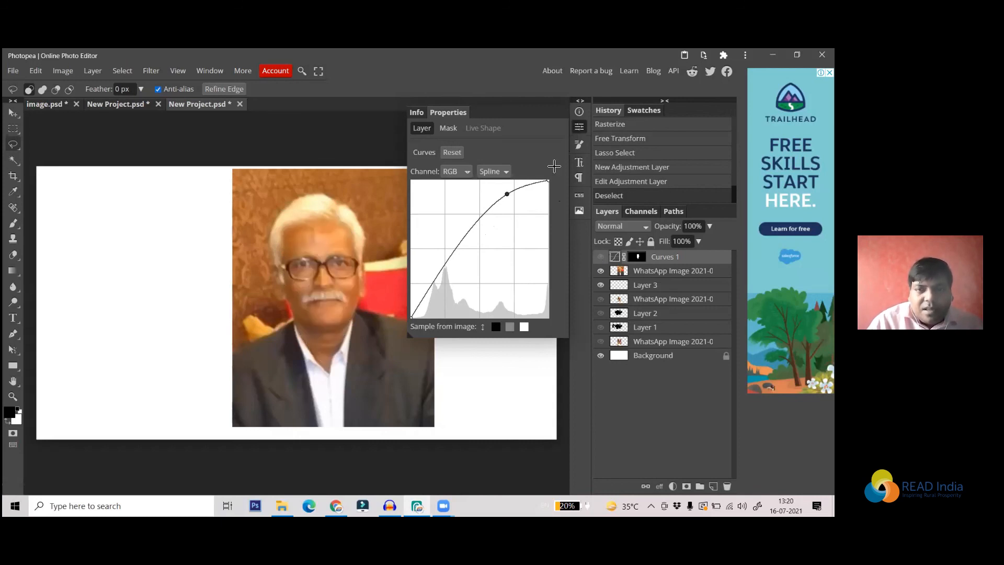
left_click(580, 129)
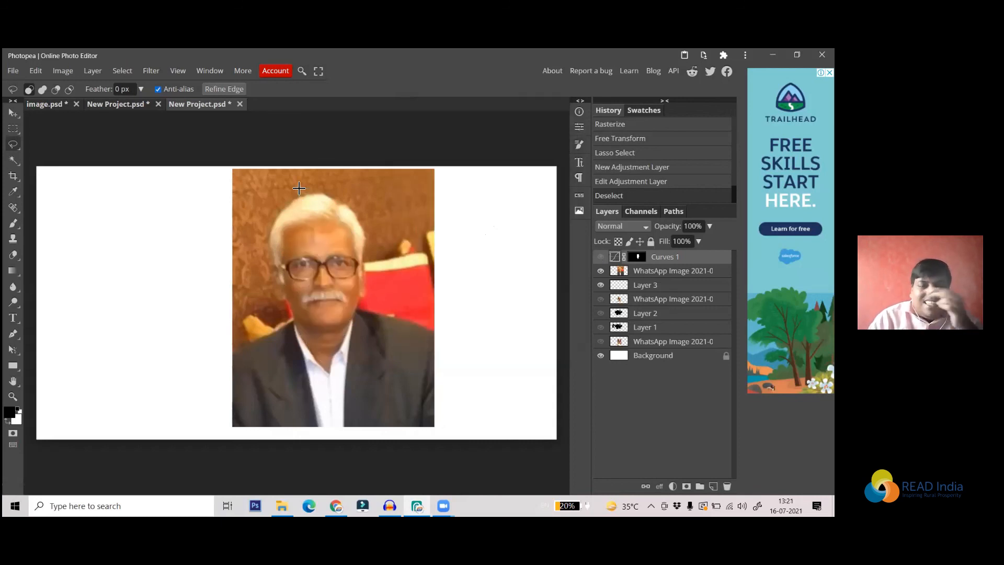
- Activate the Magic Wand and show the related Quick Selection and Object Selection tools
left_click(20, 127)
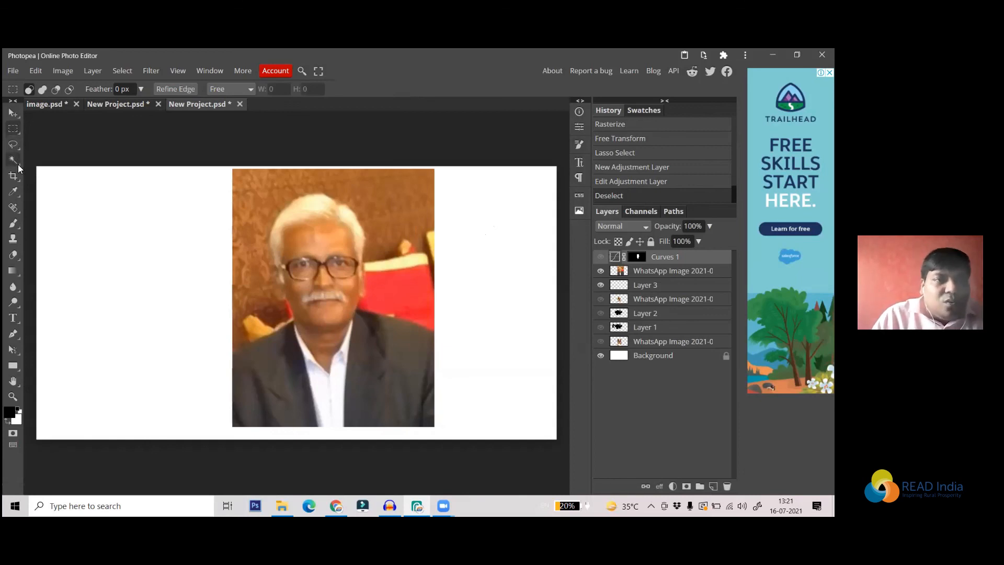
left_click(18, 164)
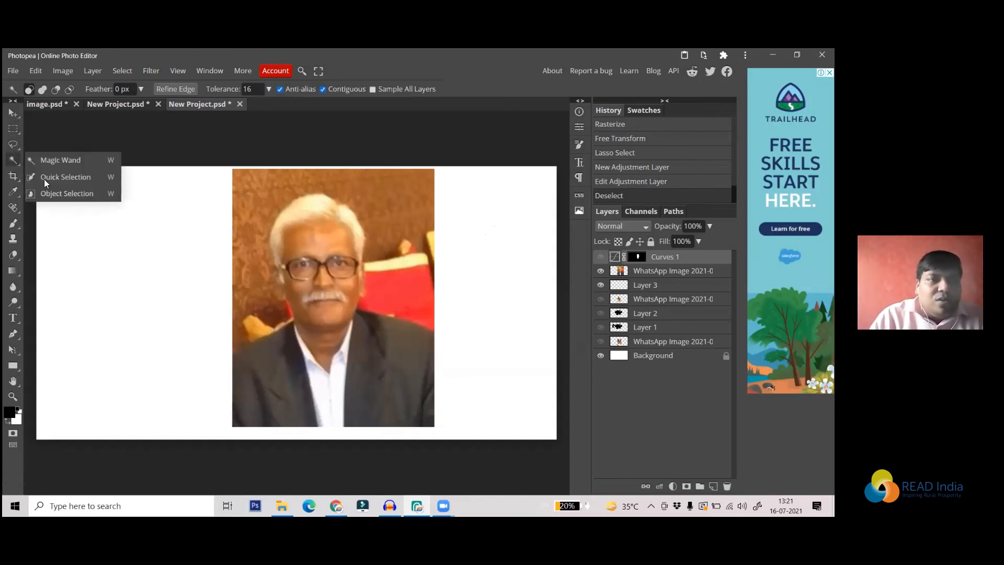